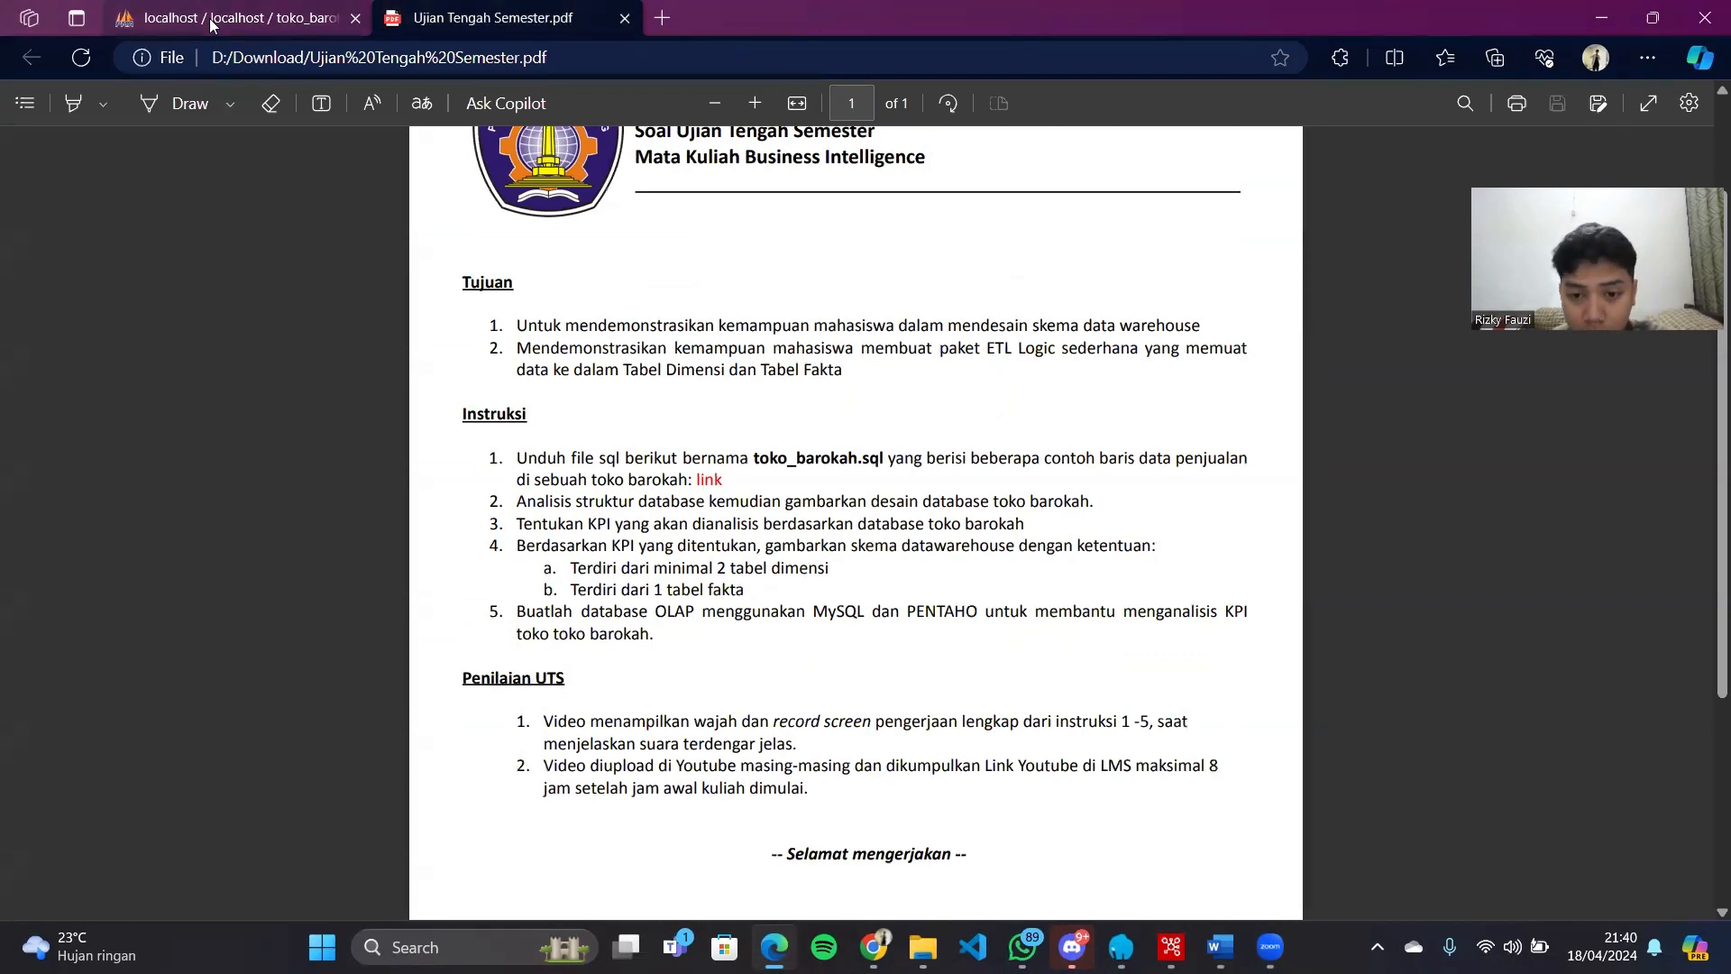
Browse the rows of the dimdate, dimproducts and factsale tables in the uts_bi database
mouse_move(209, 24)
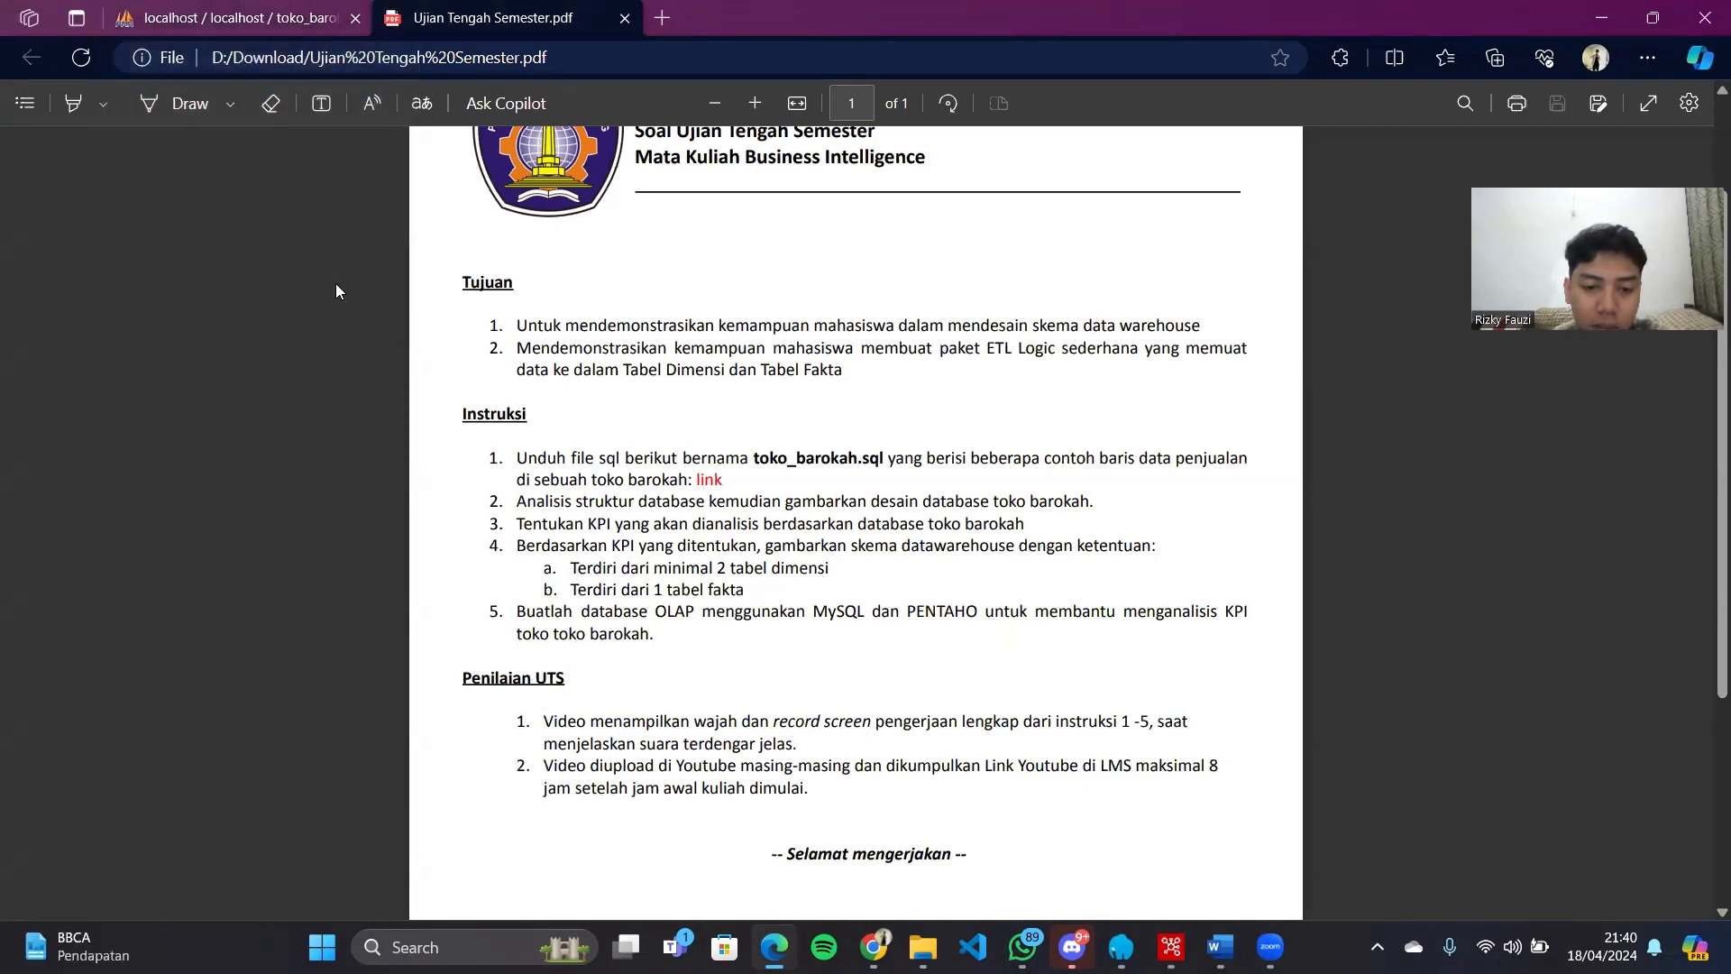
left_click(267, 20)
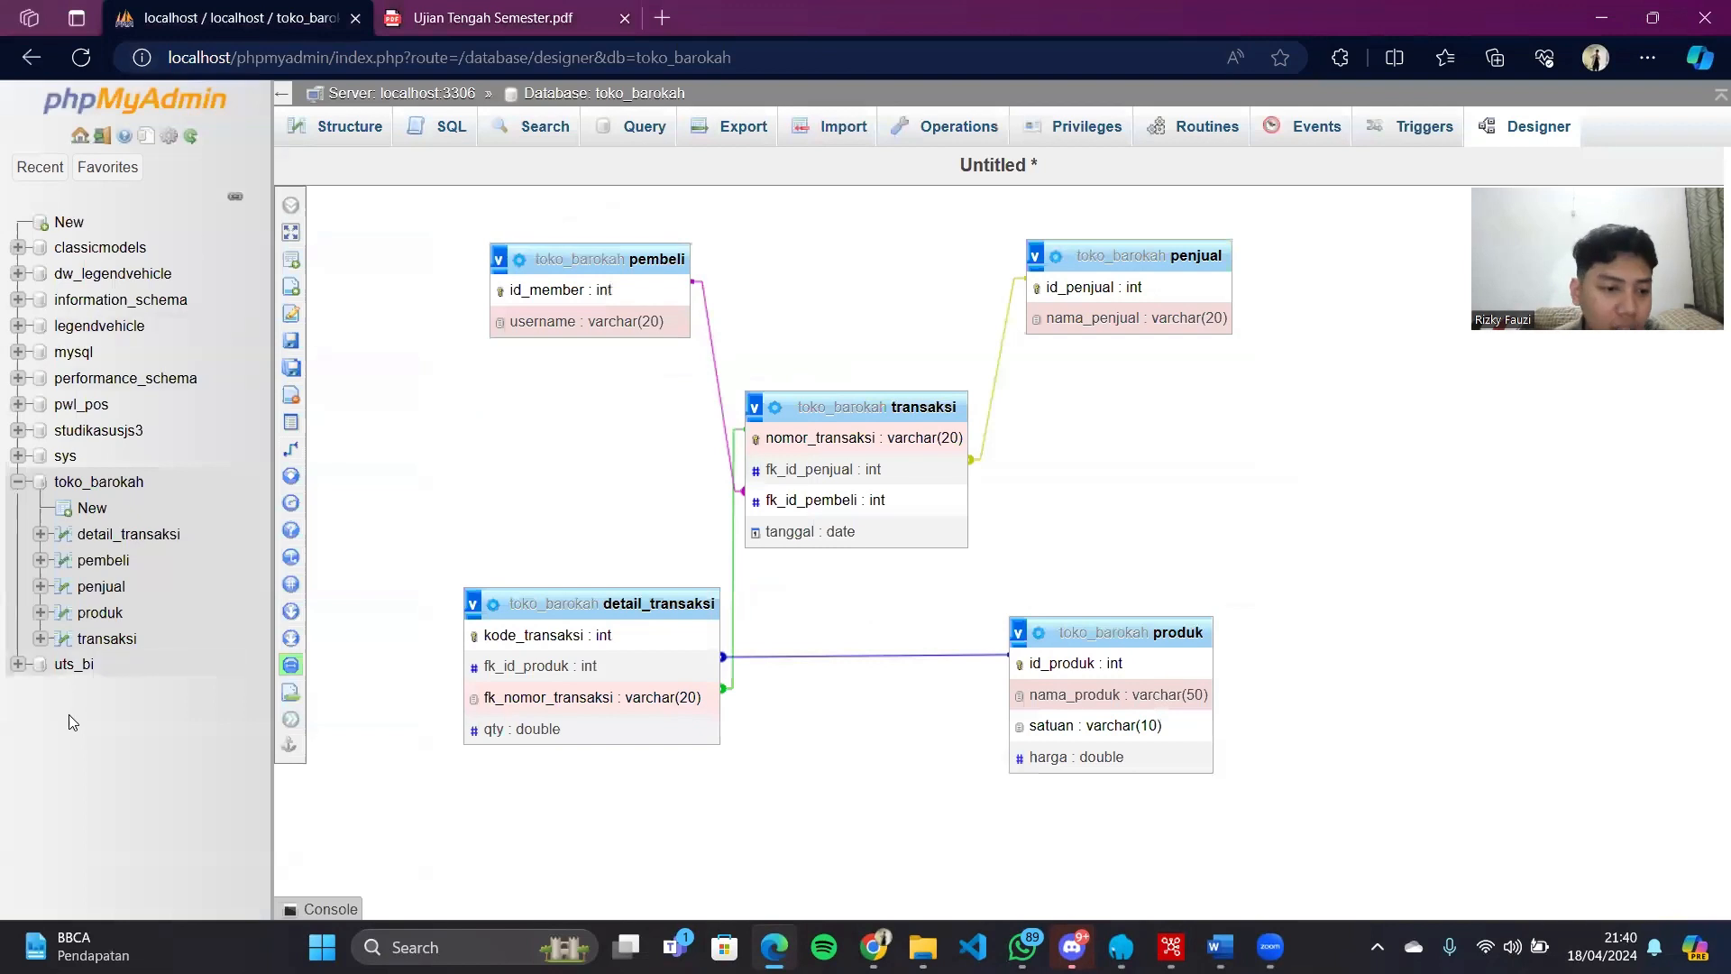
left_click(18, 481)
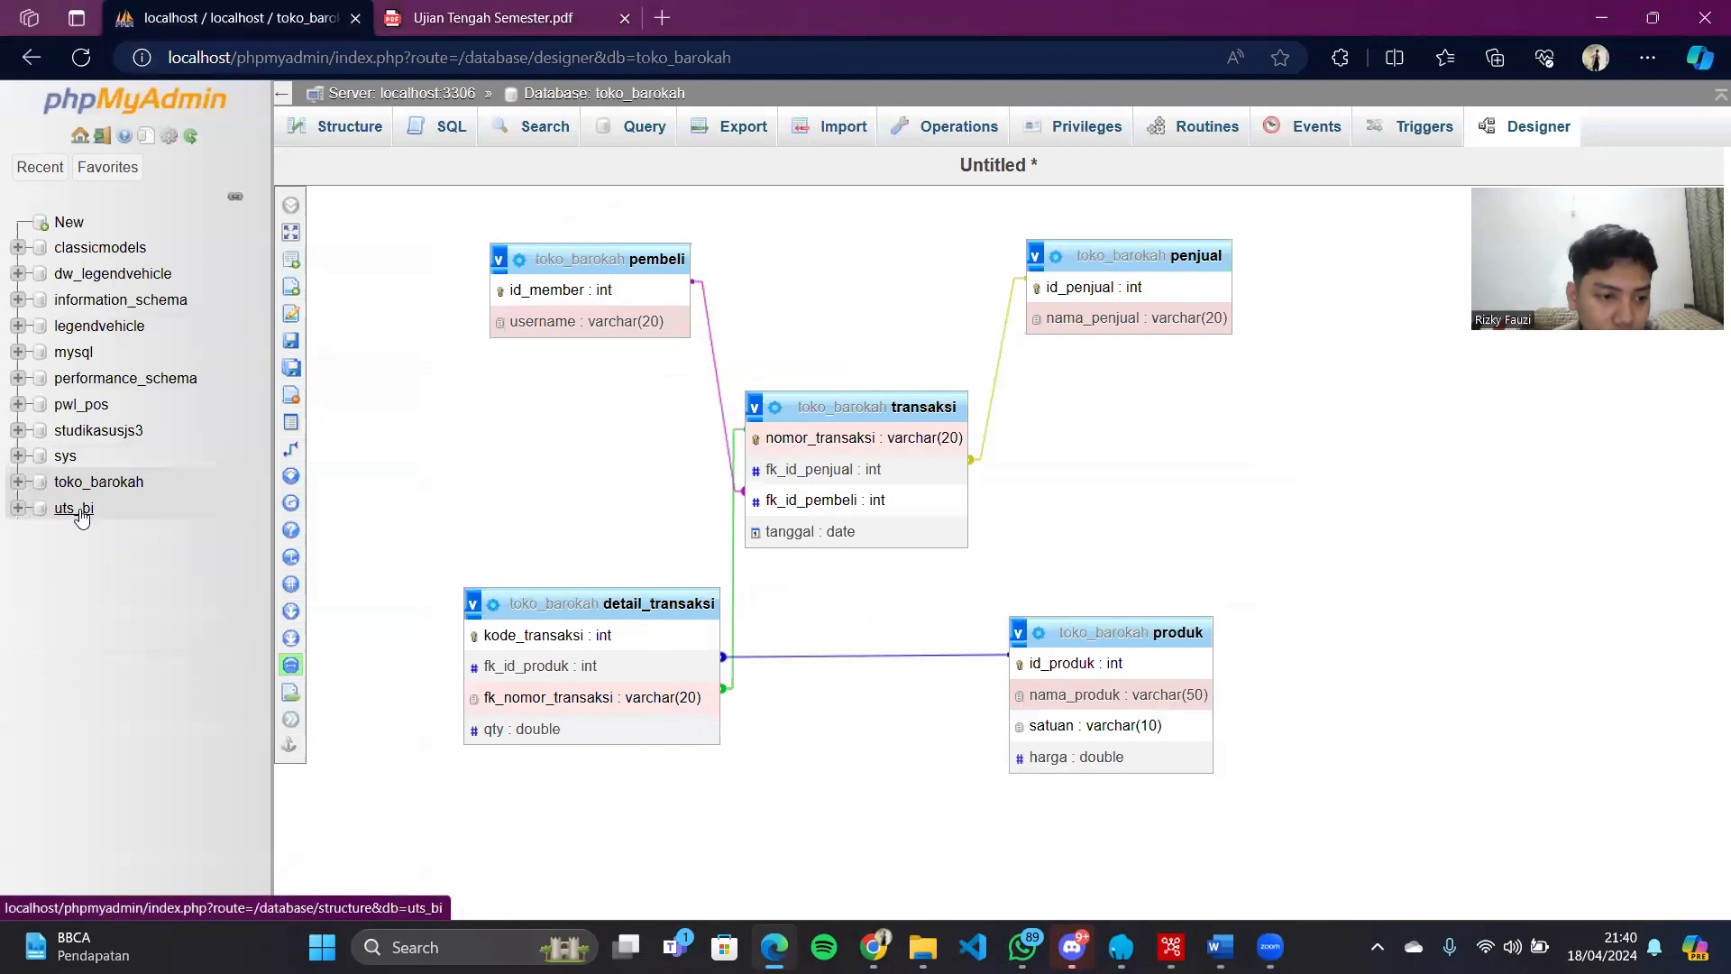
left_click(74, 508)
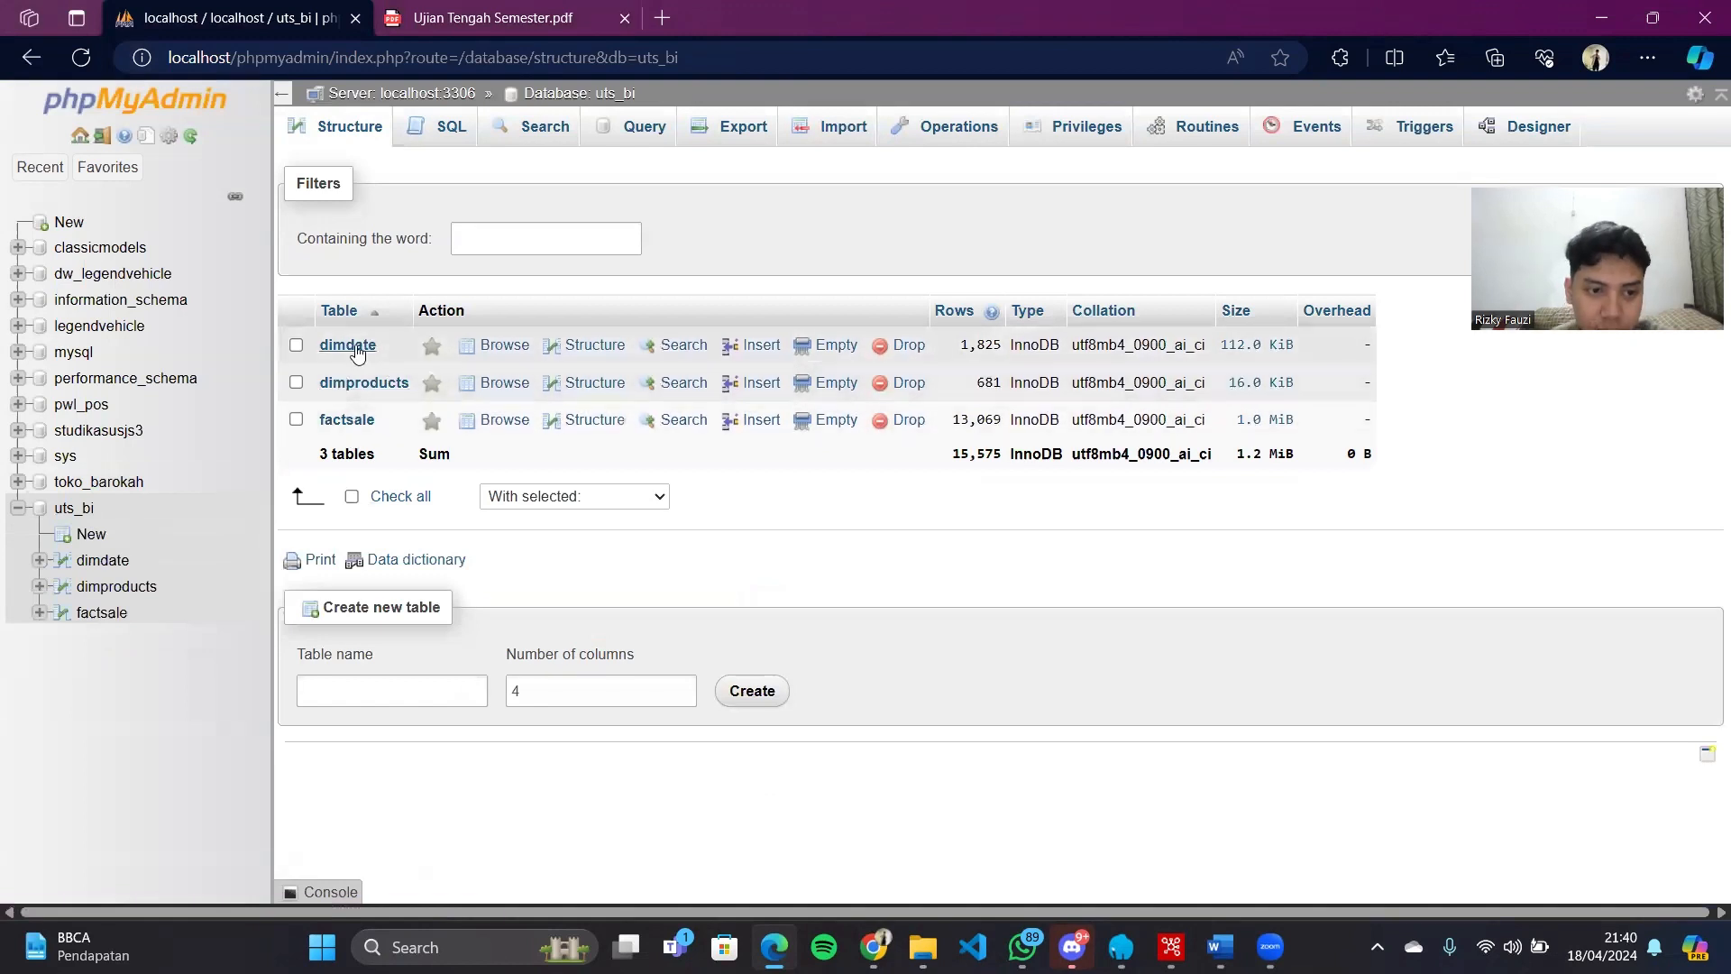
left_click(354, 346)
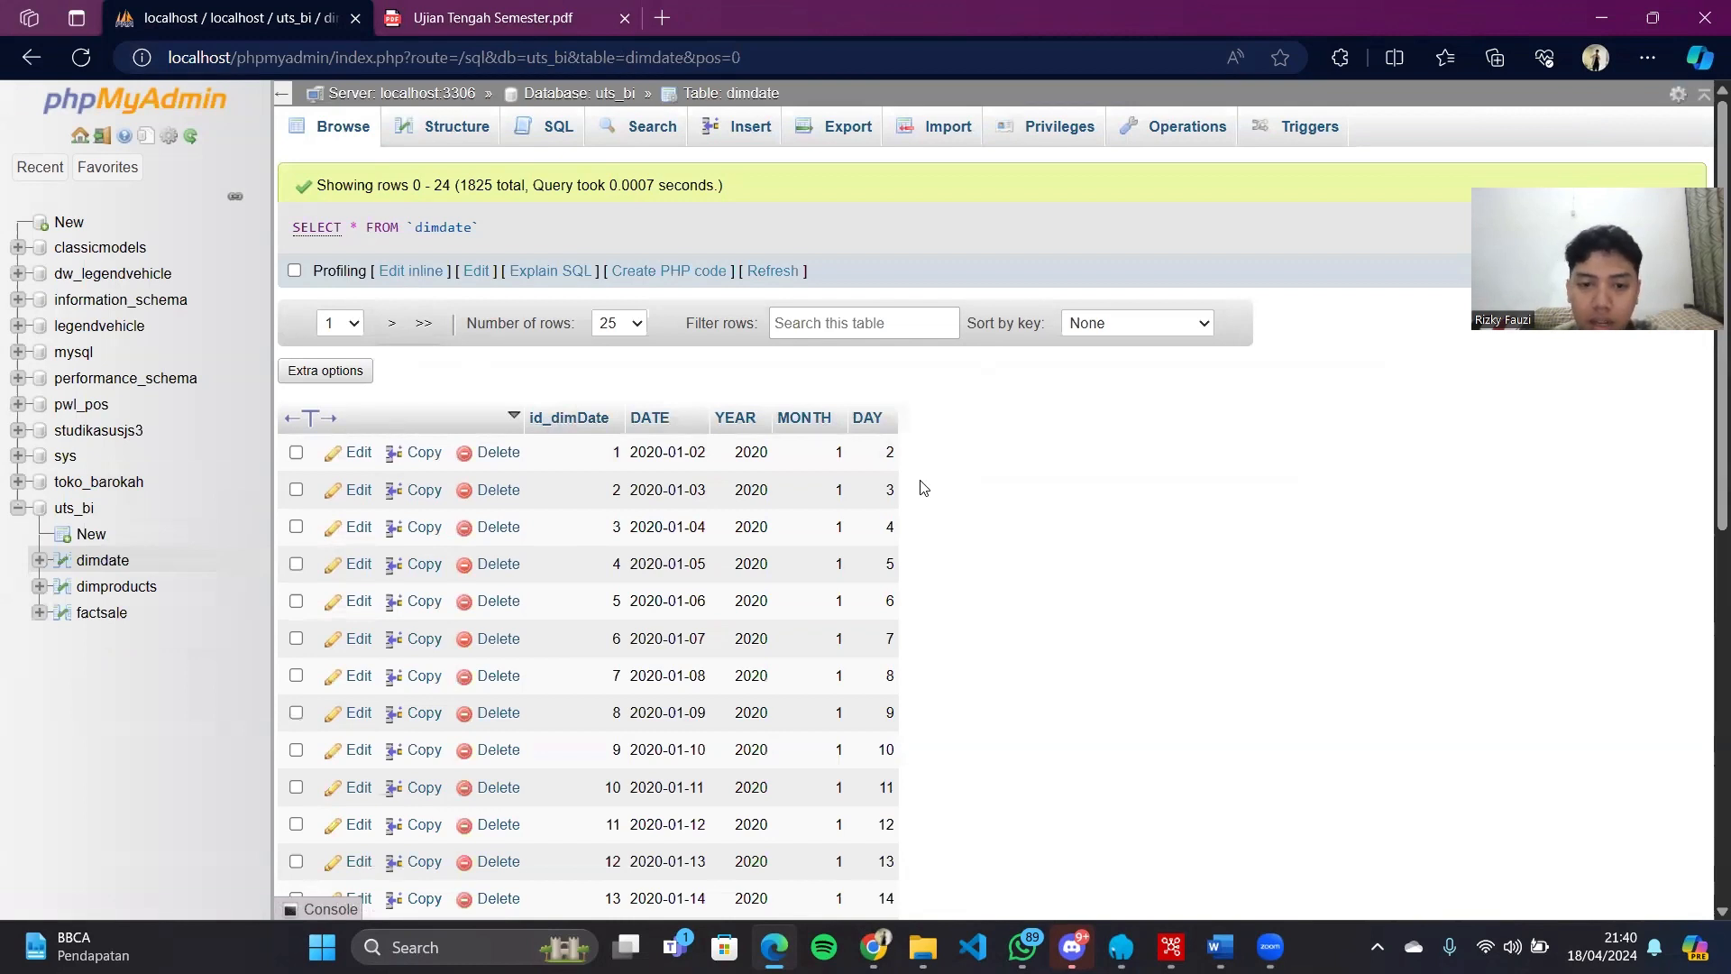
left_click(113, 586)
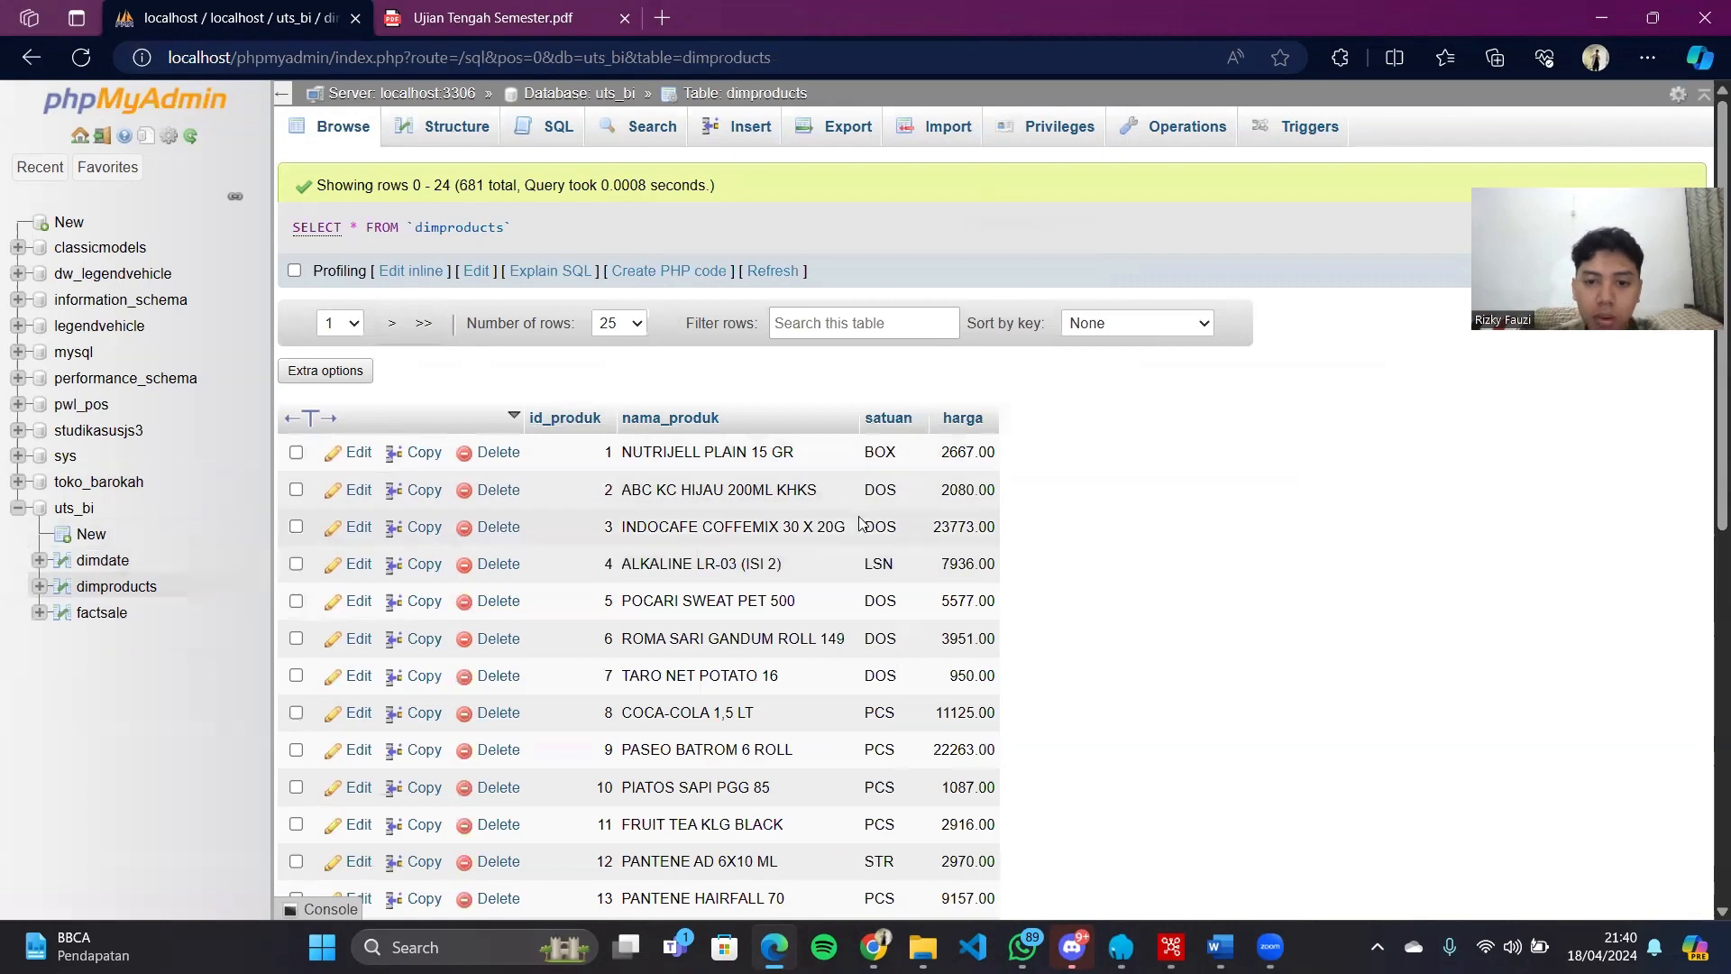
left_click(100, 613)
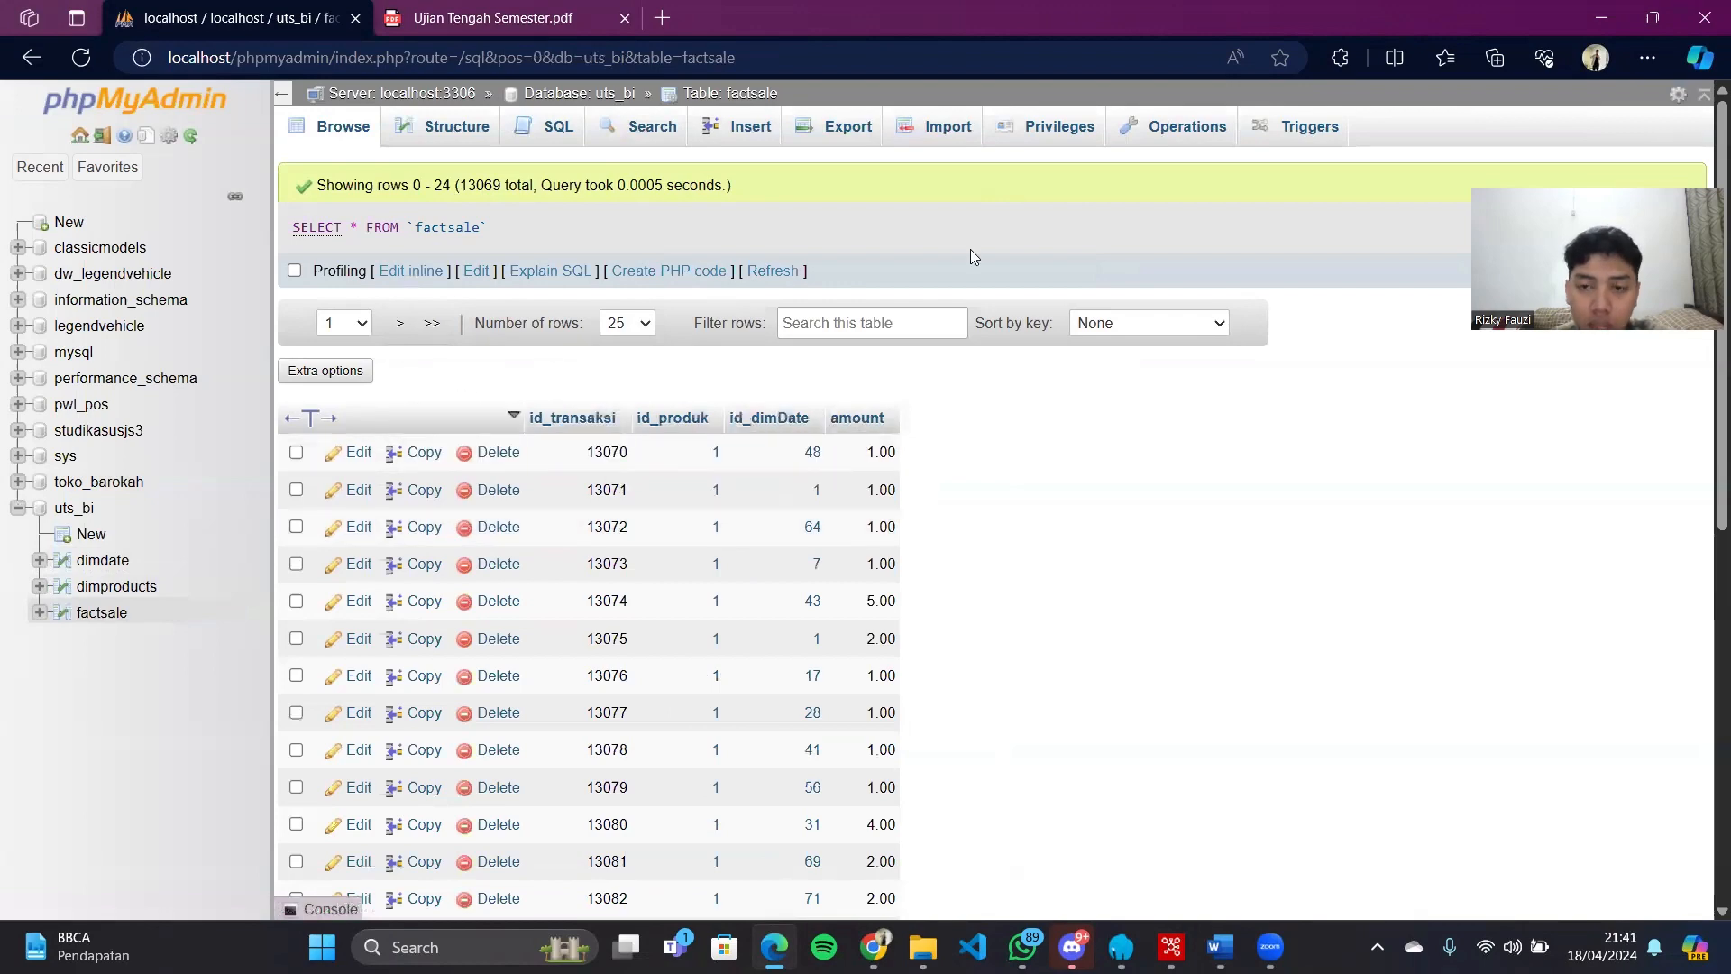
Open the uts_bi database in the Designer and line up its tables with factsale between dimproducts and dimdate
left_click(74, 509)
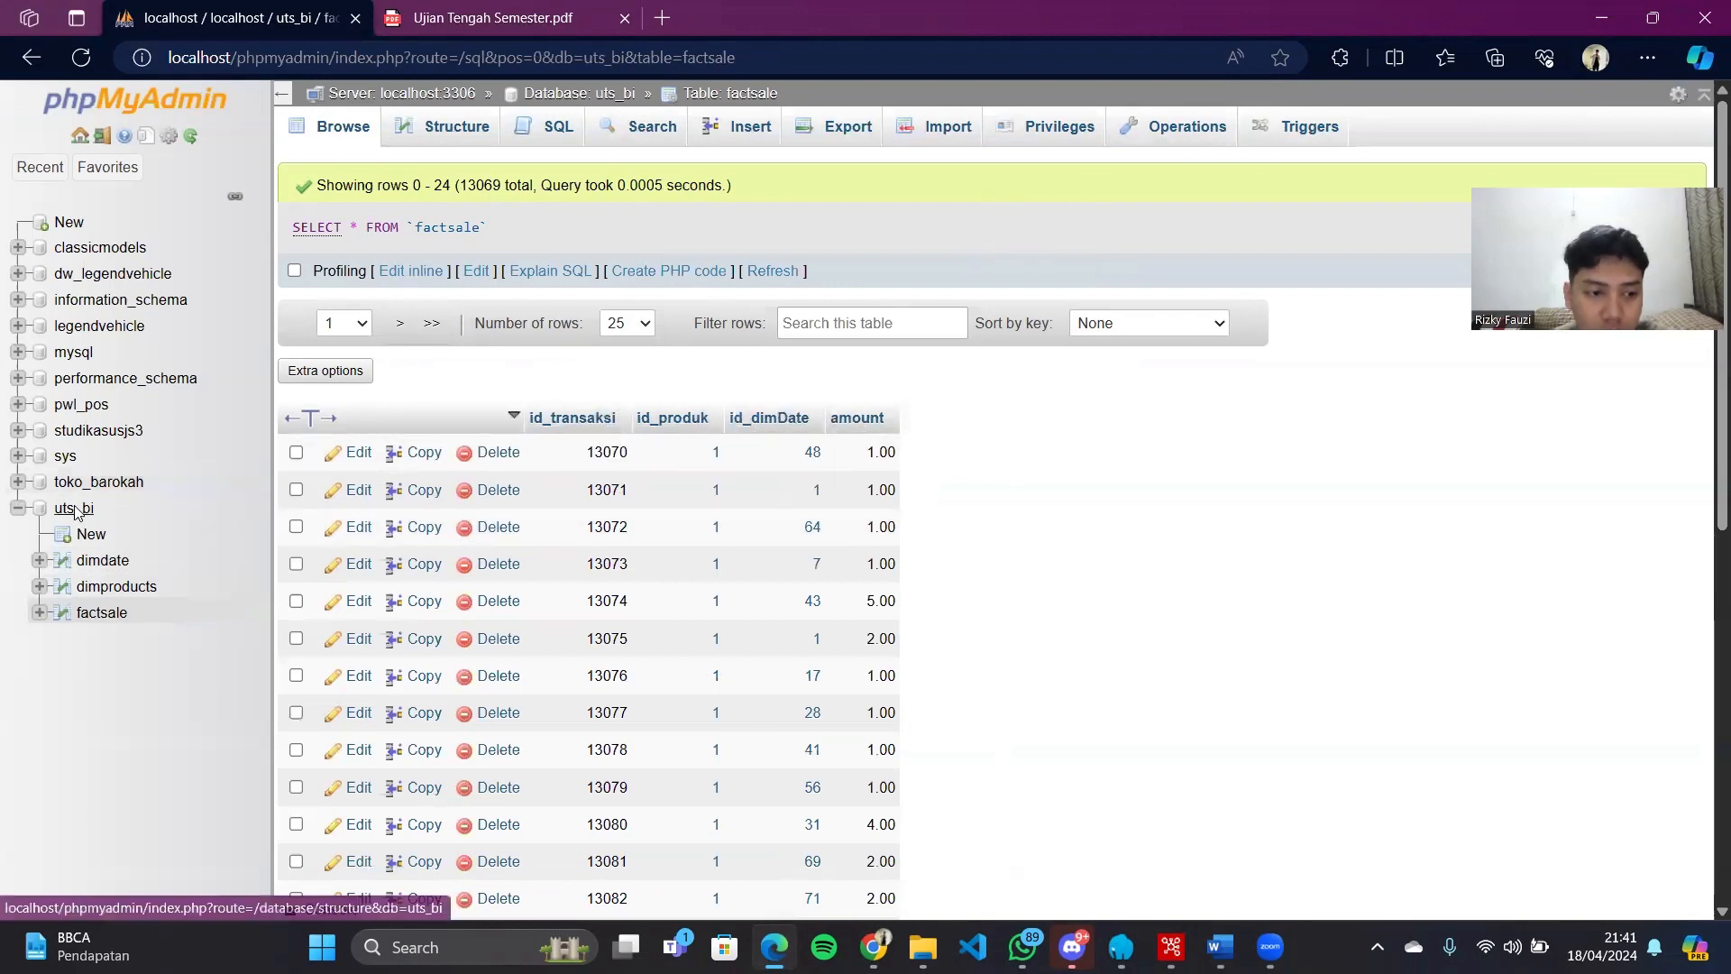
left_click(1484, 135)
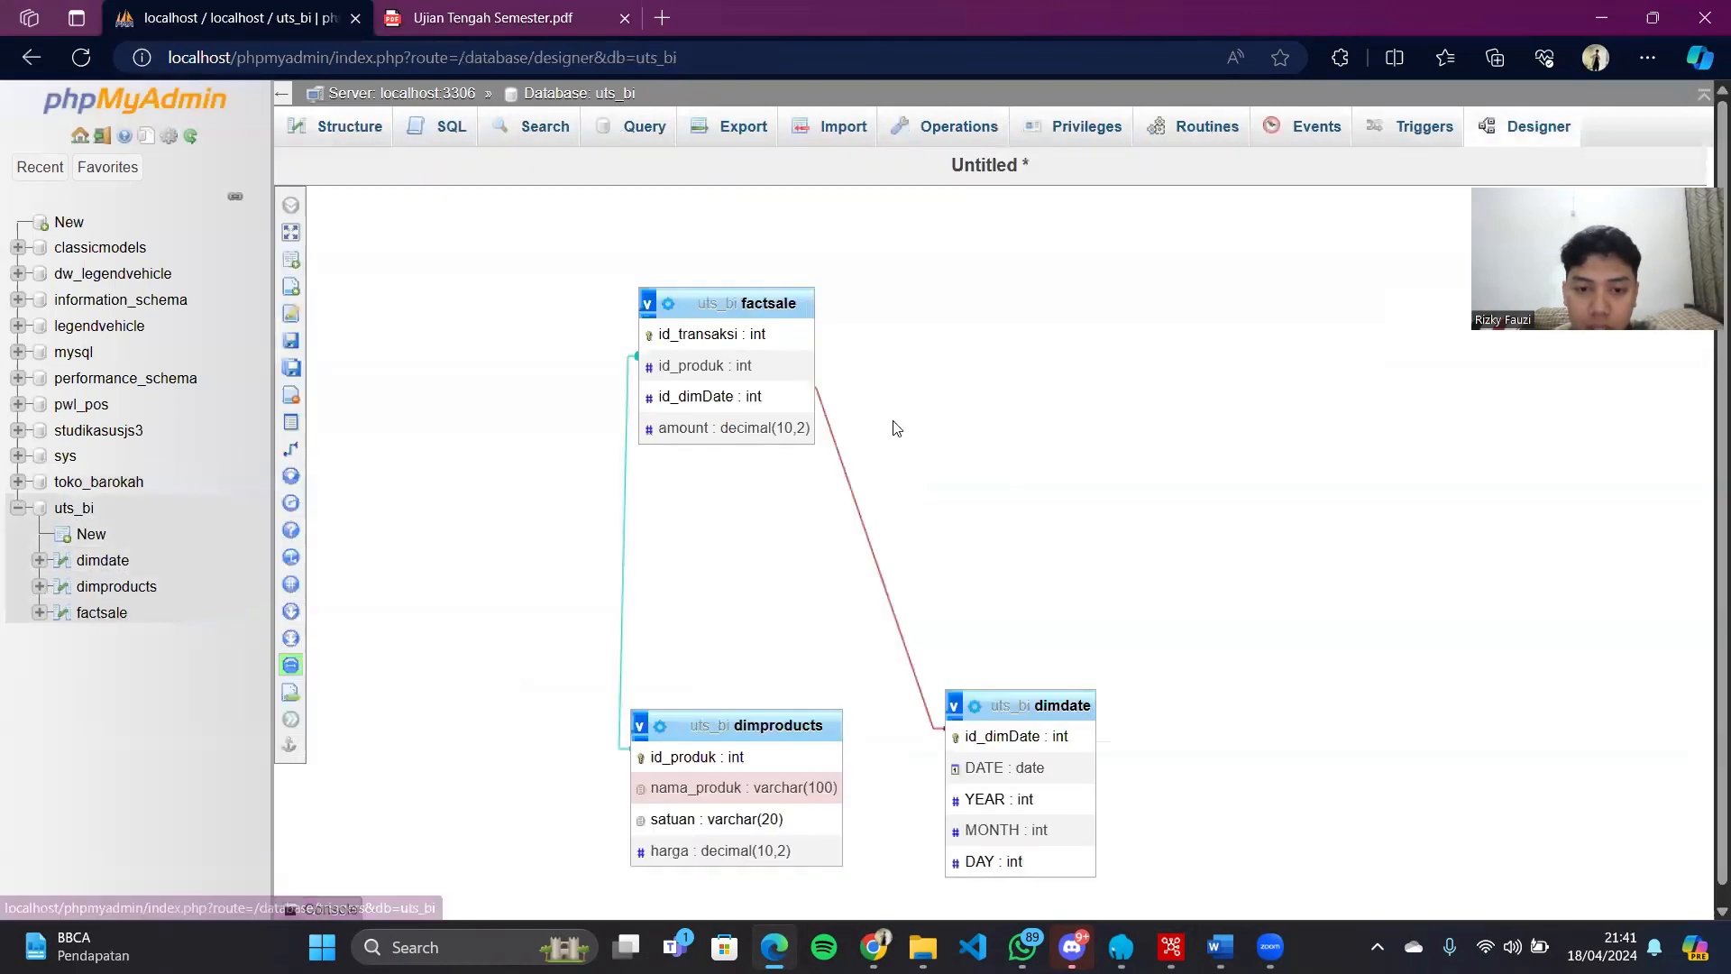
left_click_drag(749, 303, 861, 412)
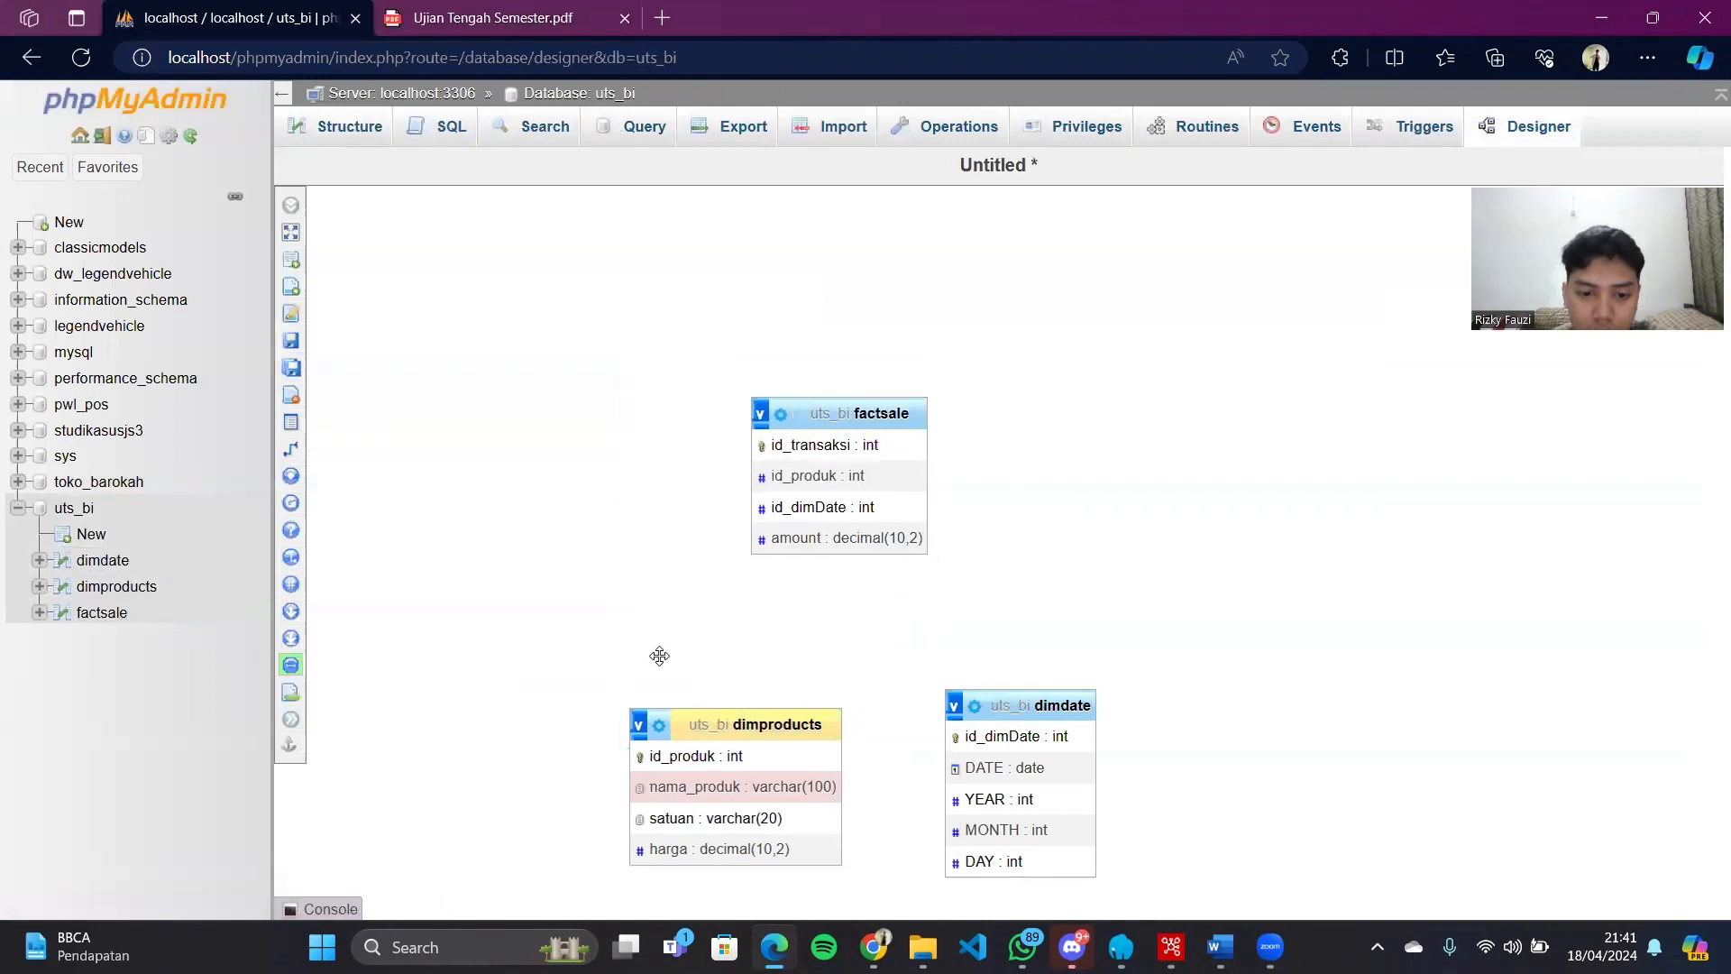
left_click_drag(721, 725, 555, 495)
left_click_drag(1015, 706, 1097, 419)
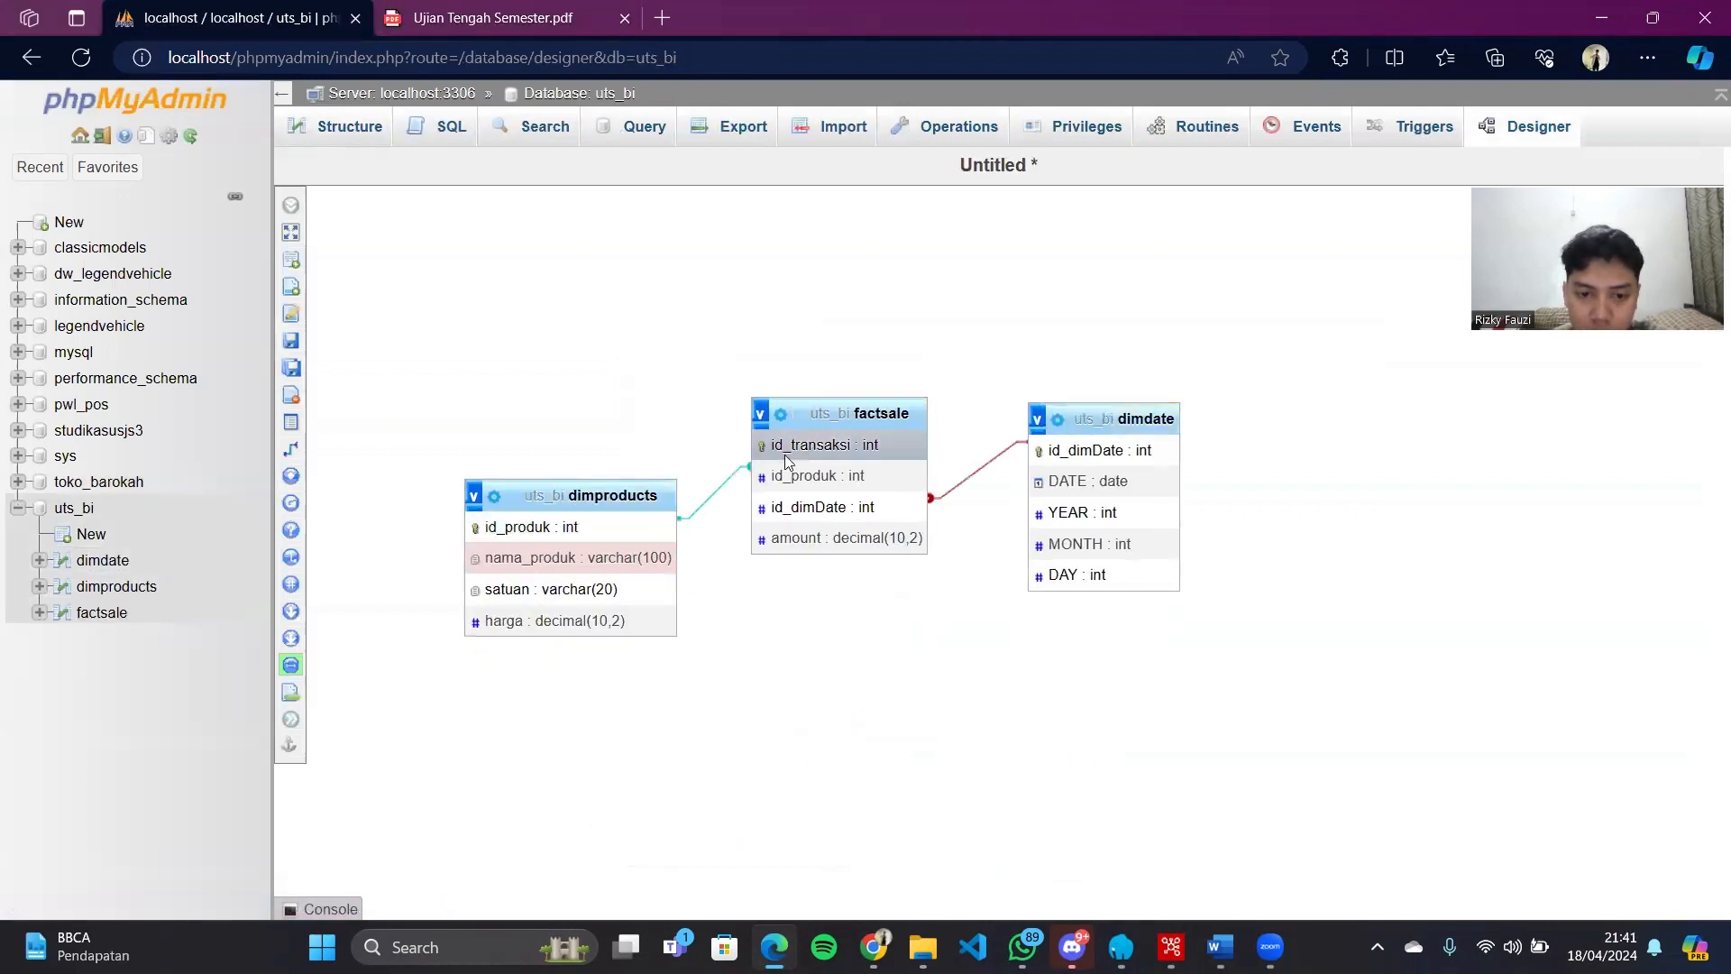
left_click_drag(573, 502, 573, 425)
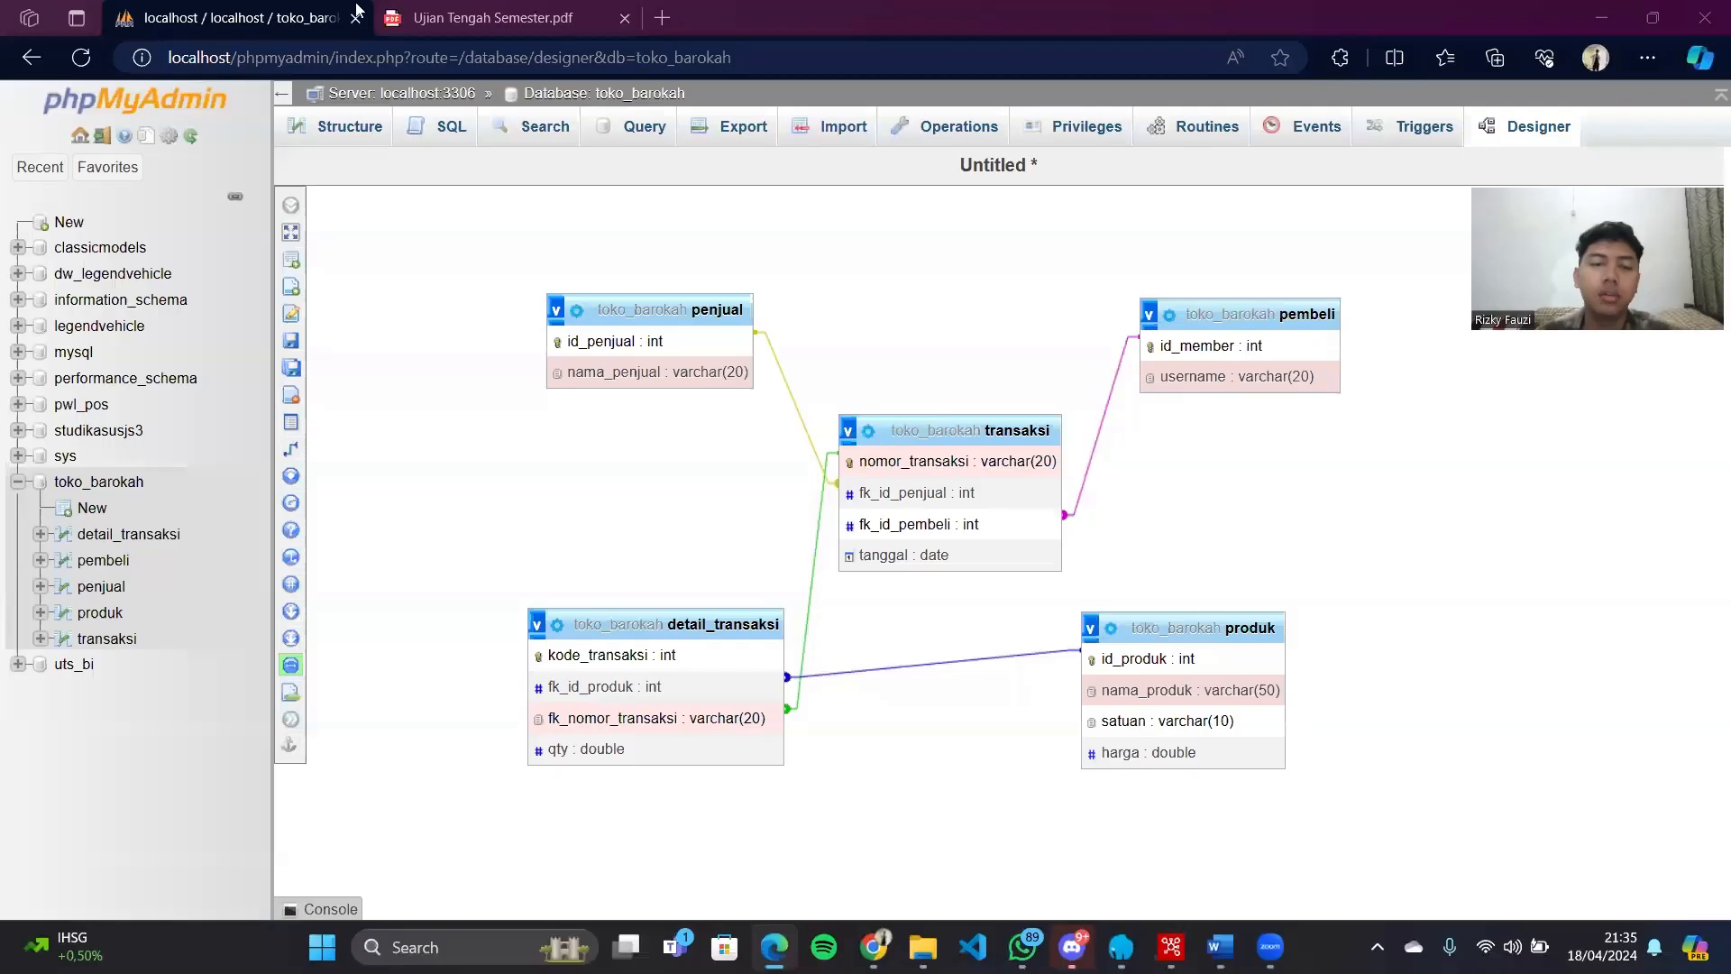
Examine the toko_barokah source tables detail_transaksi, pembeli, penjual, produk and transaksi by browsing their rows
left_click(374, 25)
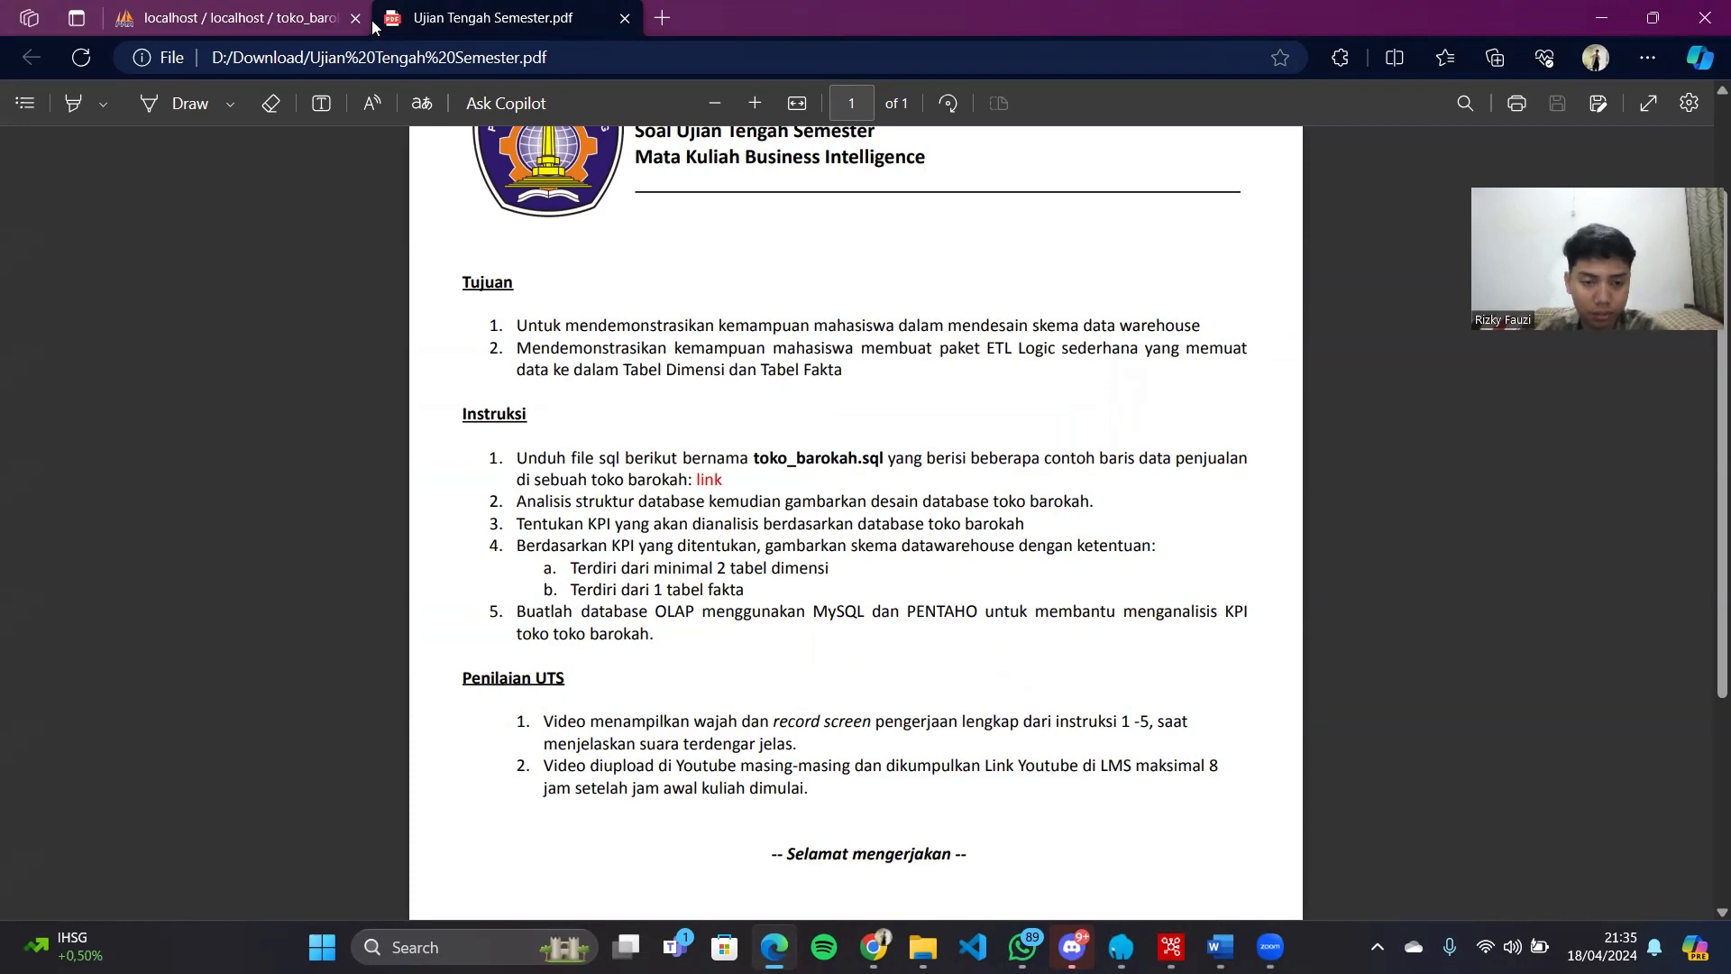
left_click(230, 18)
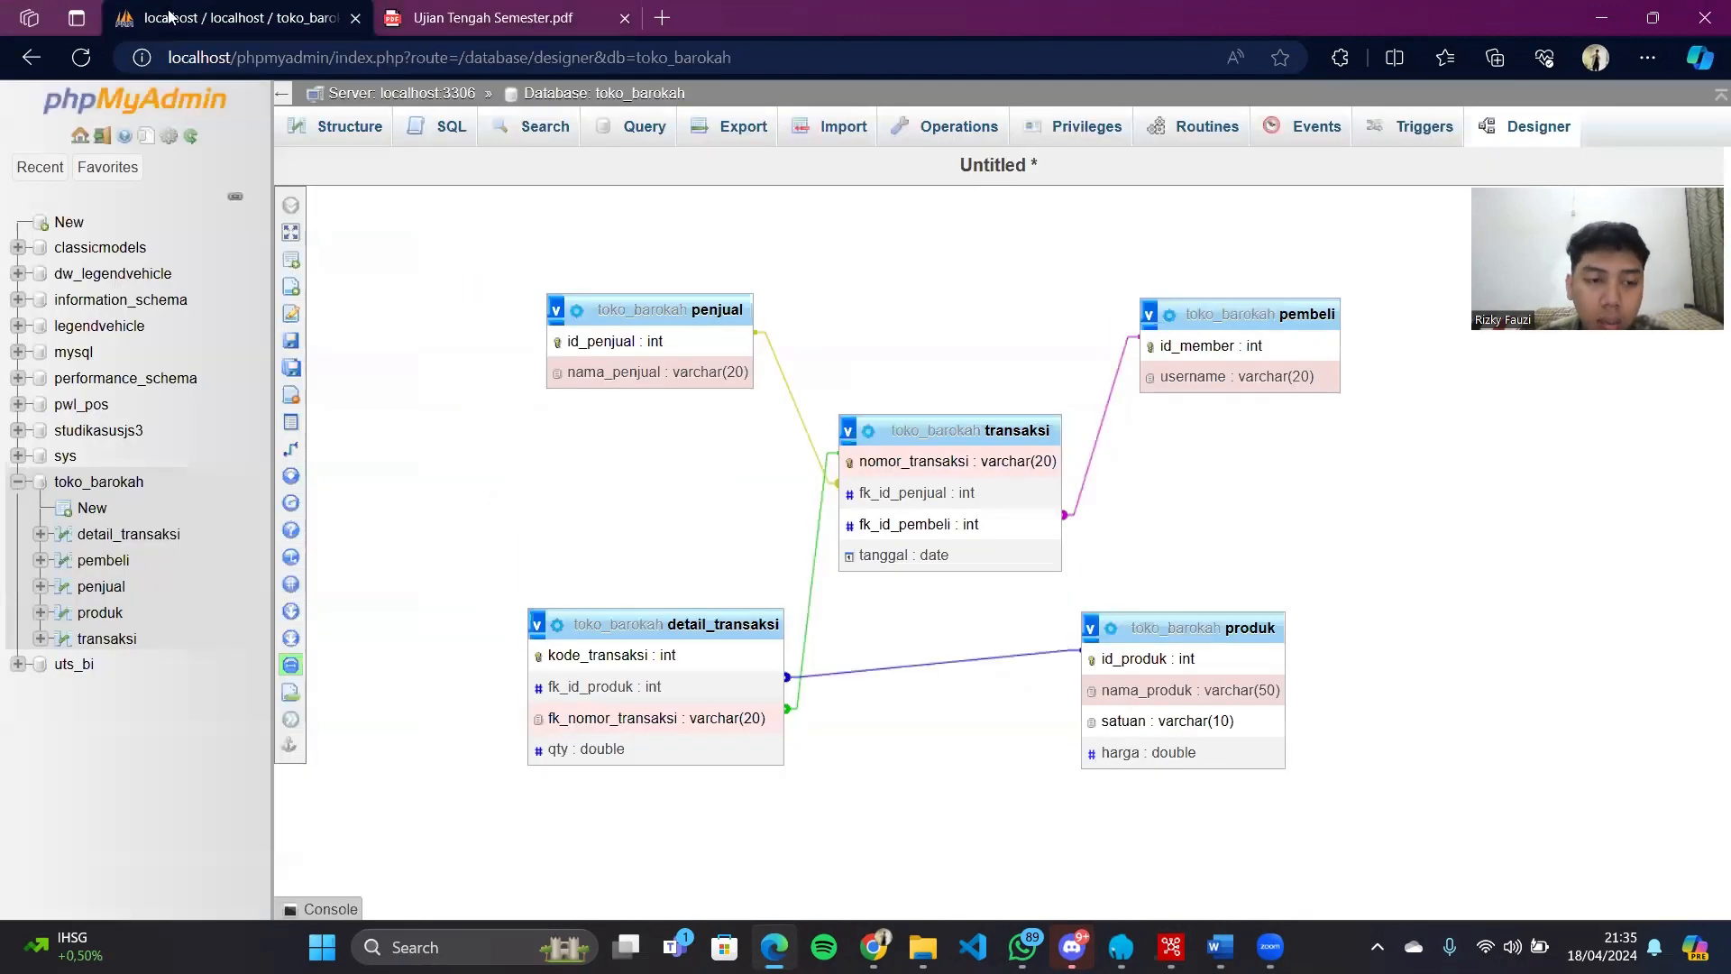
left_click(98, 481)
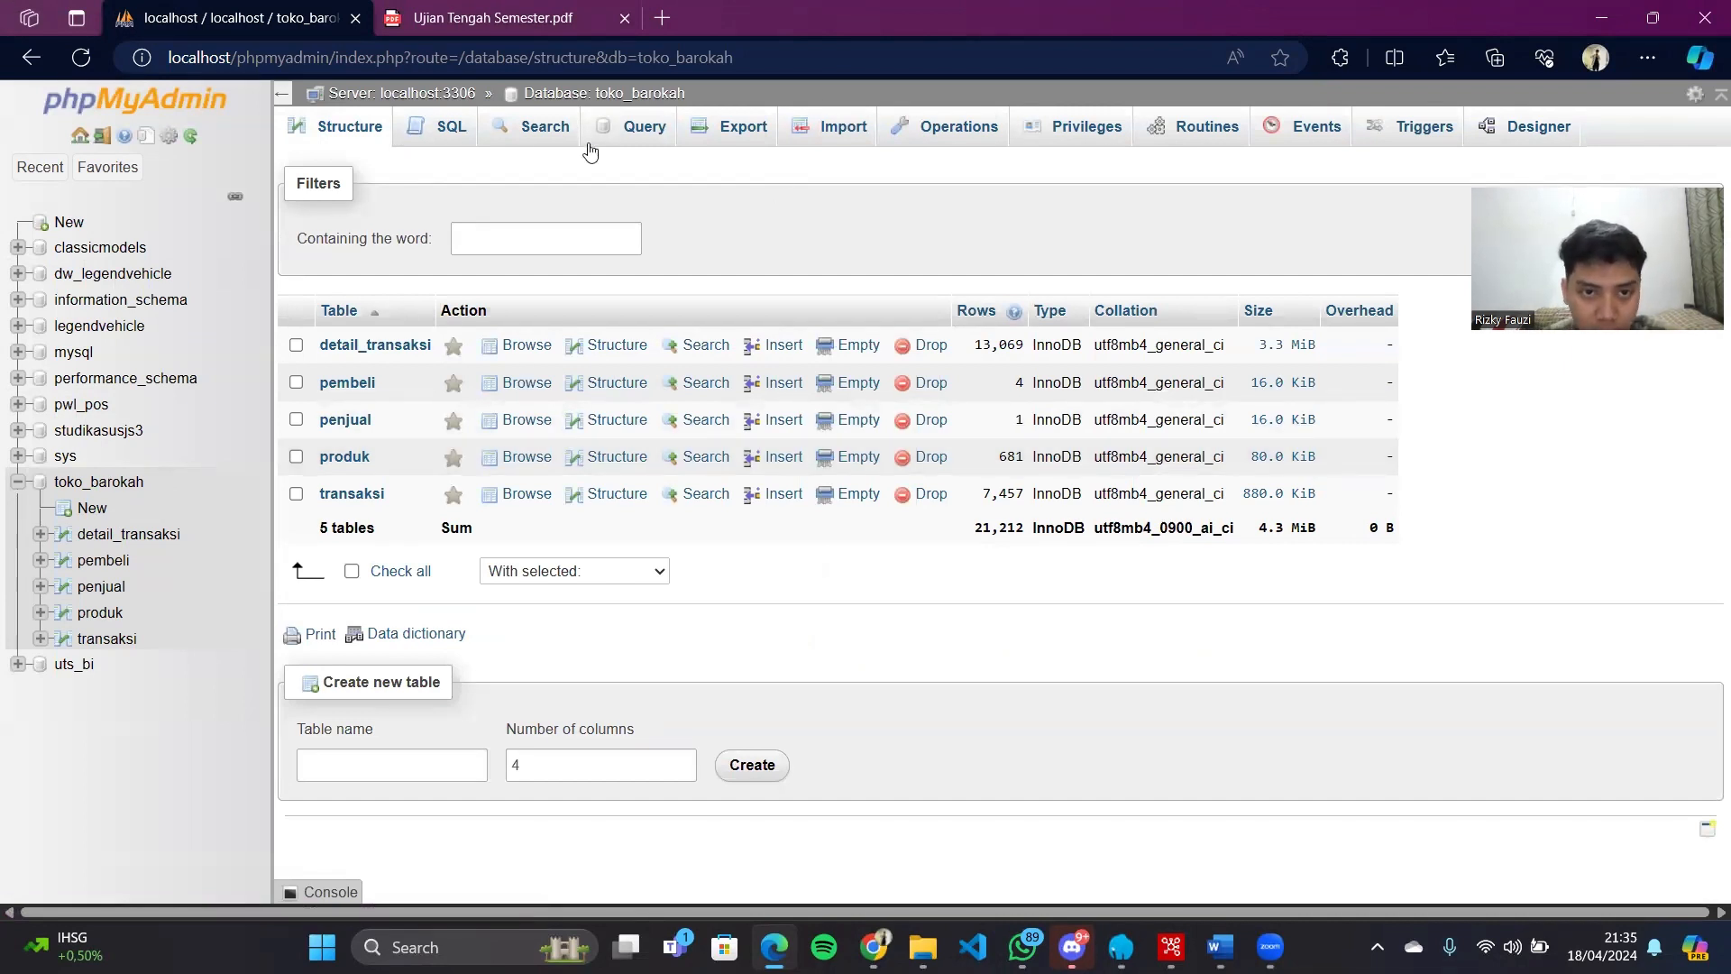
left_click(383, 346)
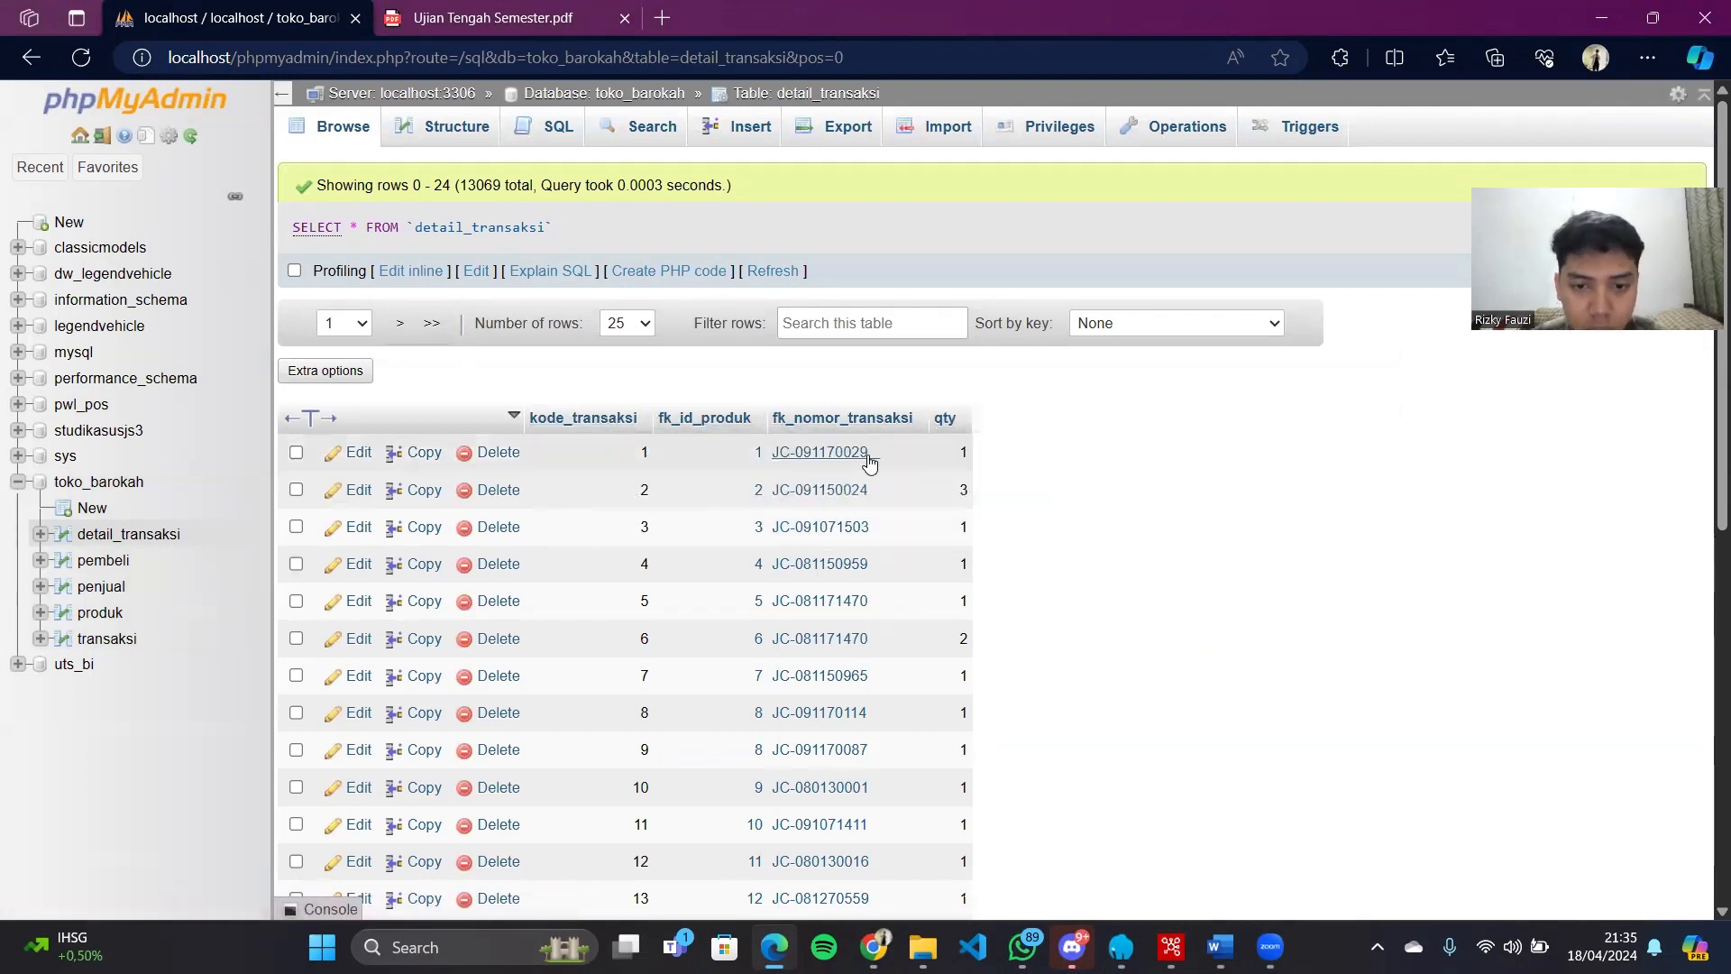
left_click(90, 560)
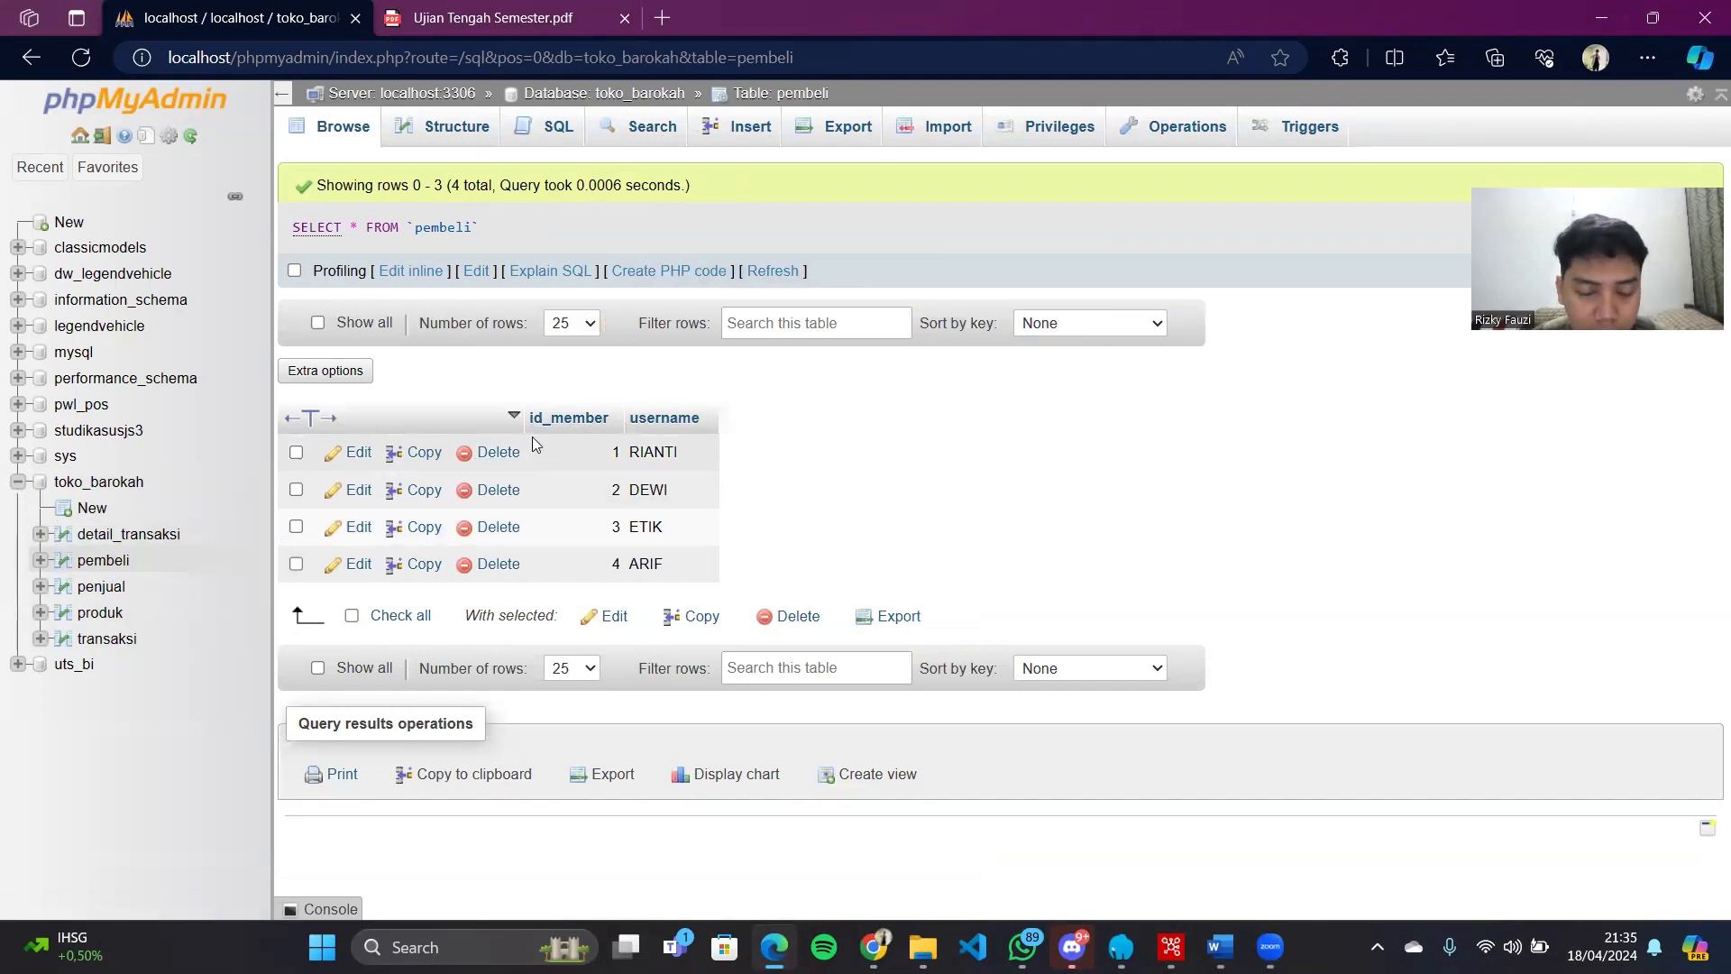
left_click(97, 588)
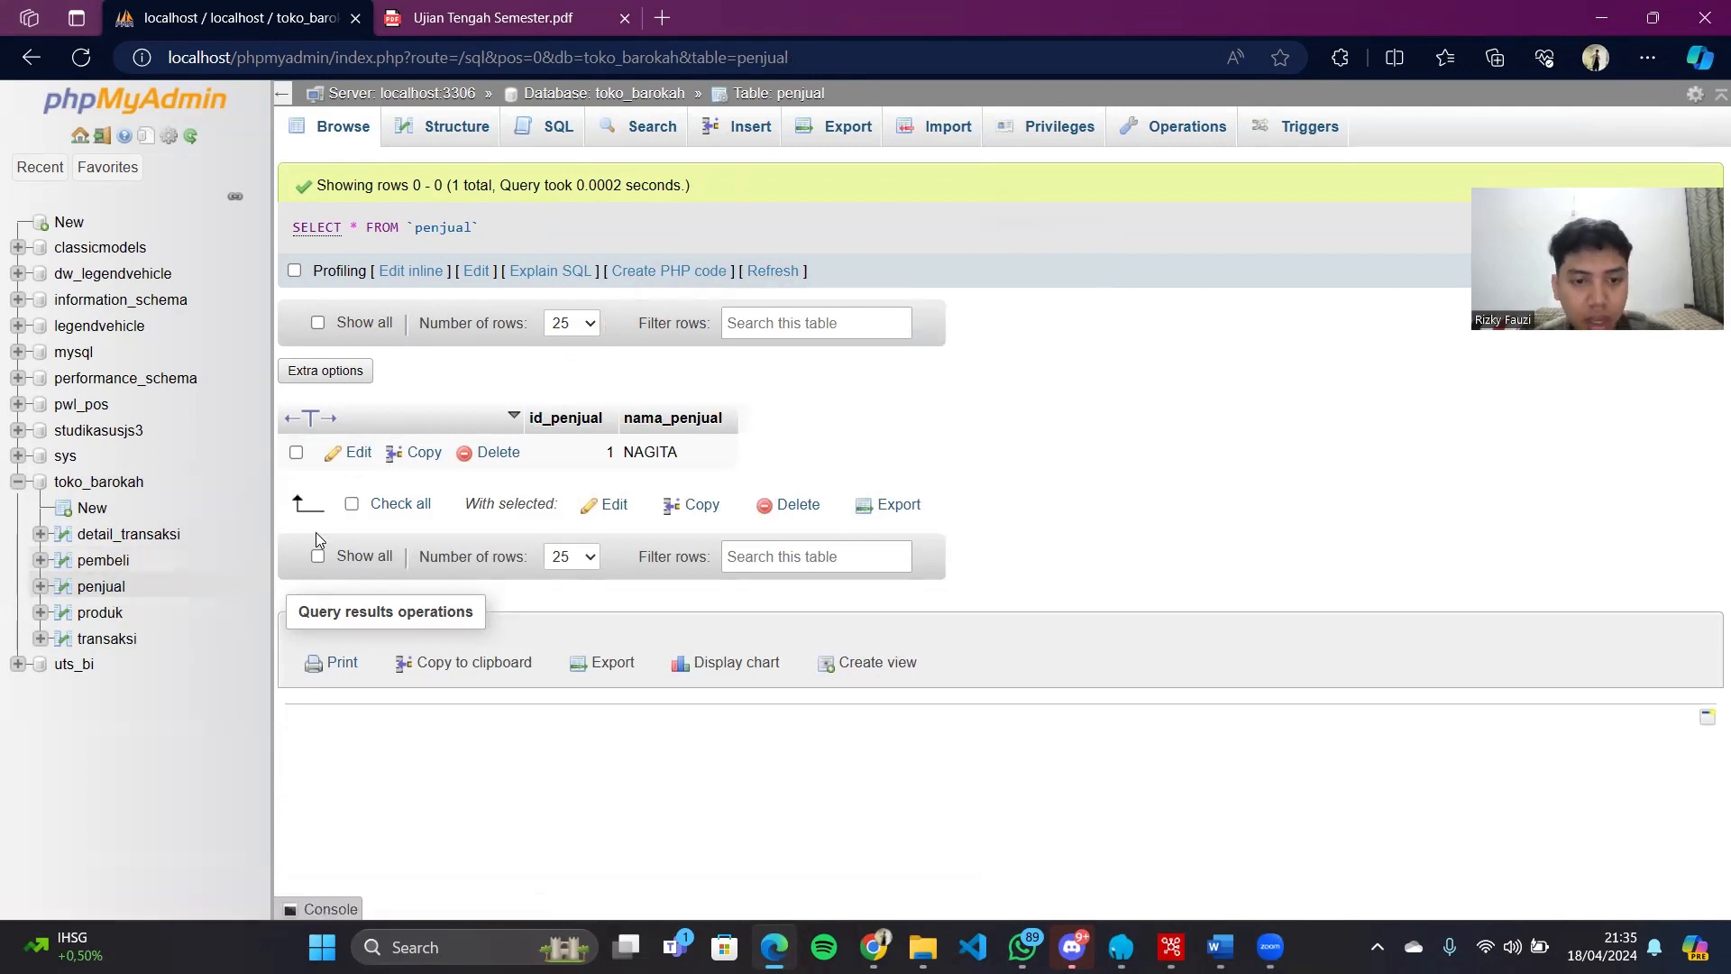
left_click(100, 613)
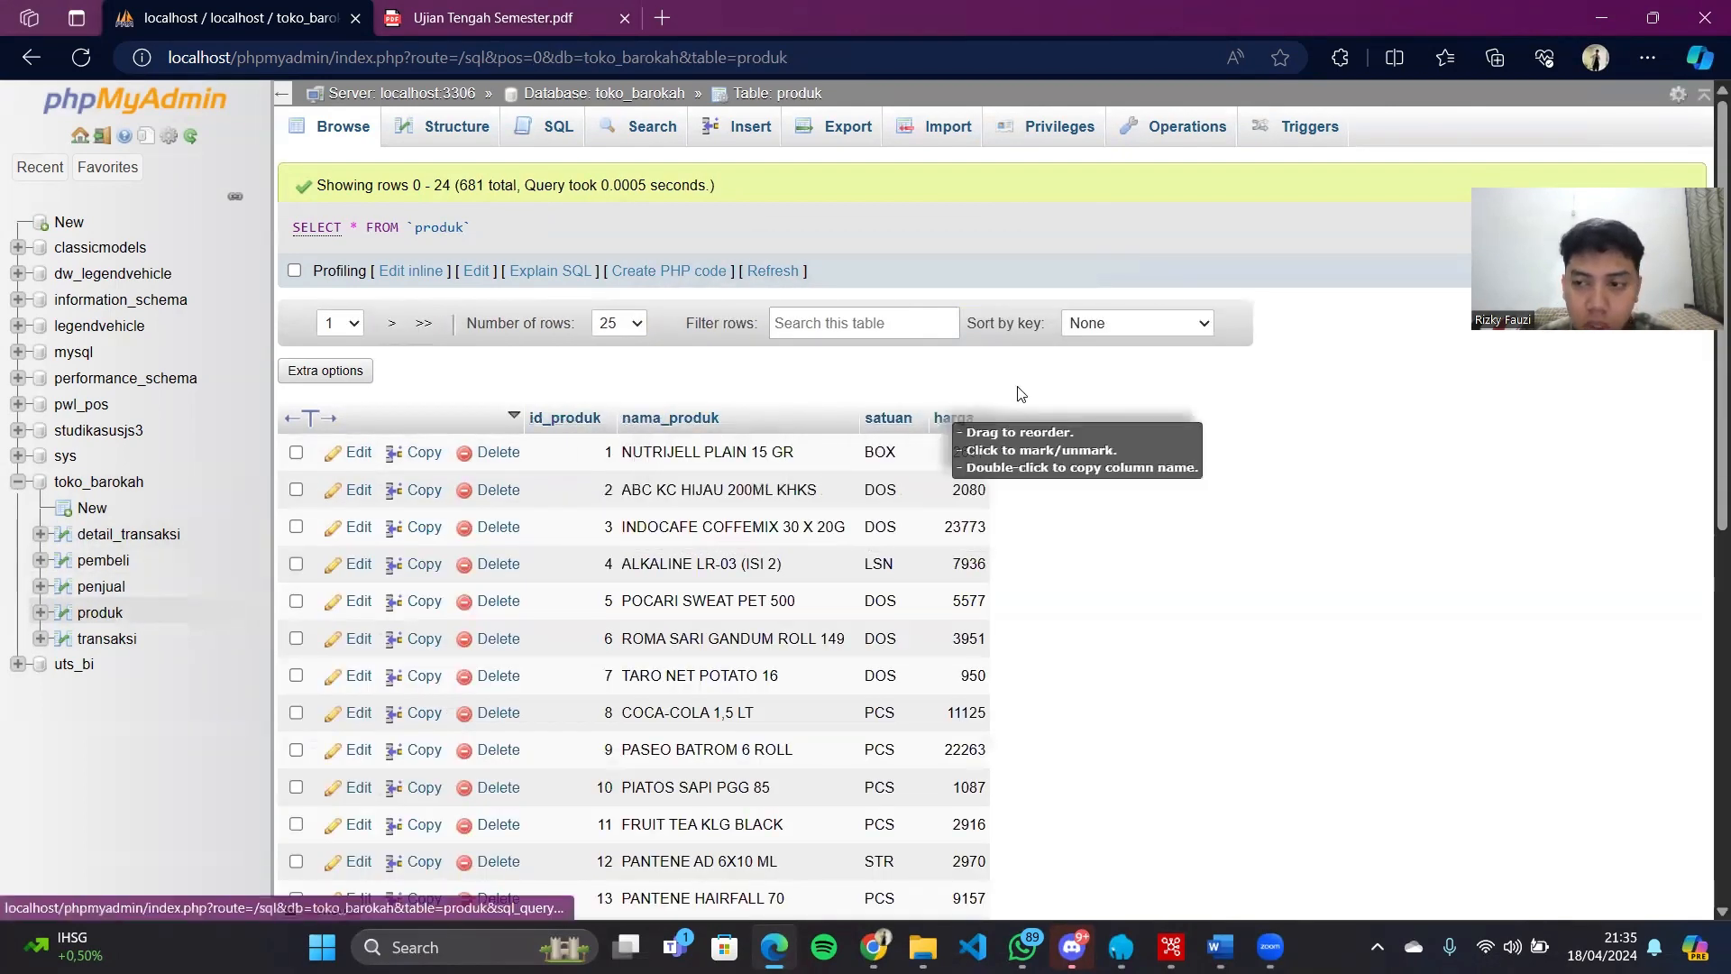
left_click(100, 640)
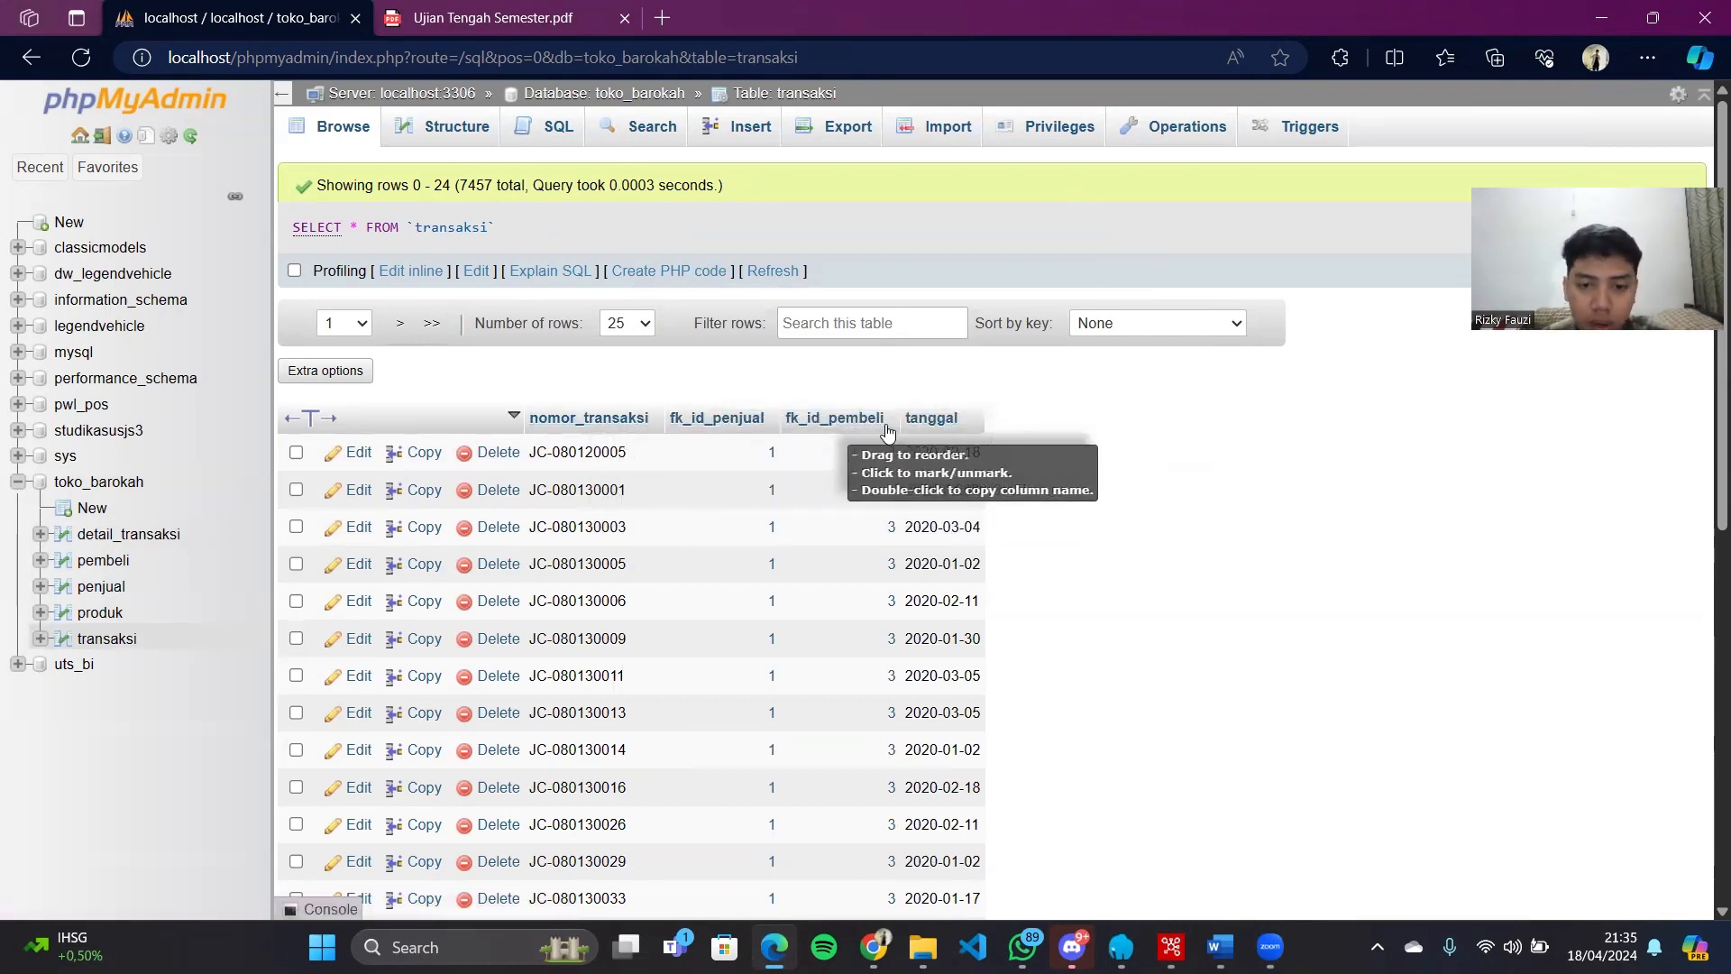
Open toko_barokah in the Designer and arrange transaksi in the middle, with pembeli and penjual above and detail_transaksi and produk below
left_click(90, 483)
left_click(1509, 140)
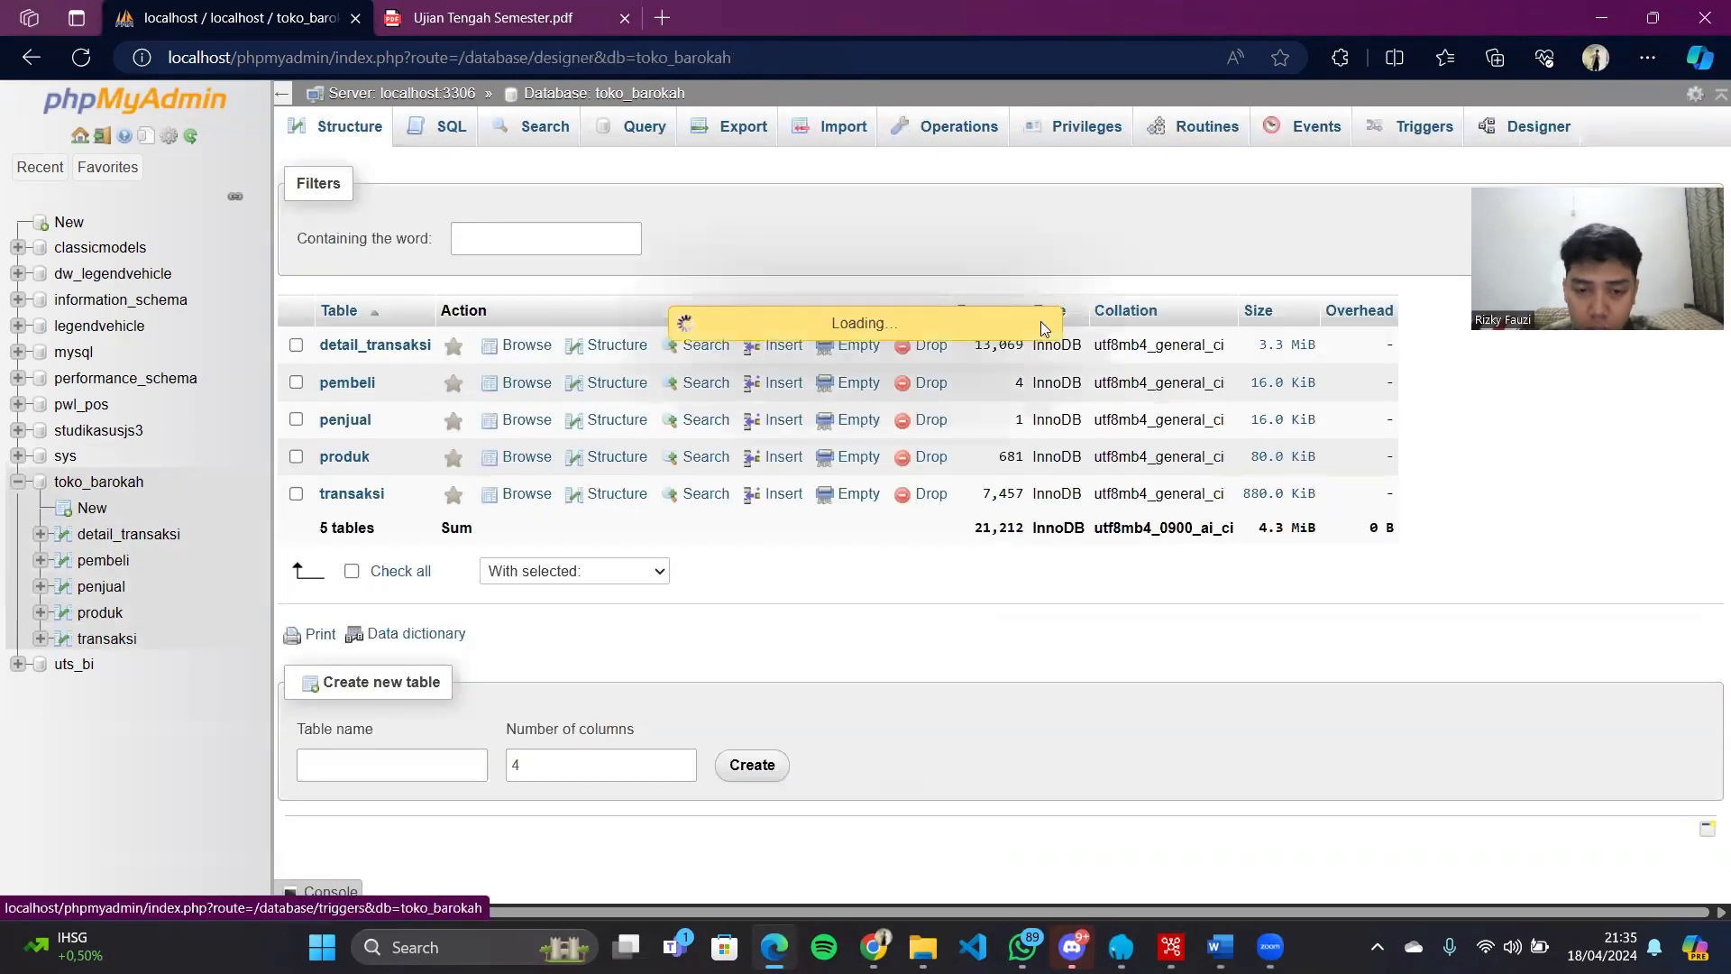
left_click_drag(686, 383, 1285, 442)
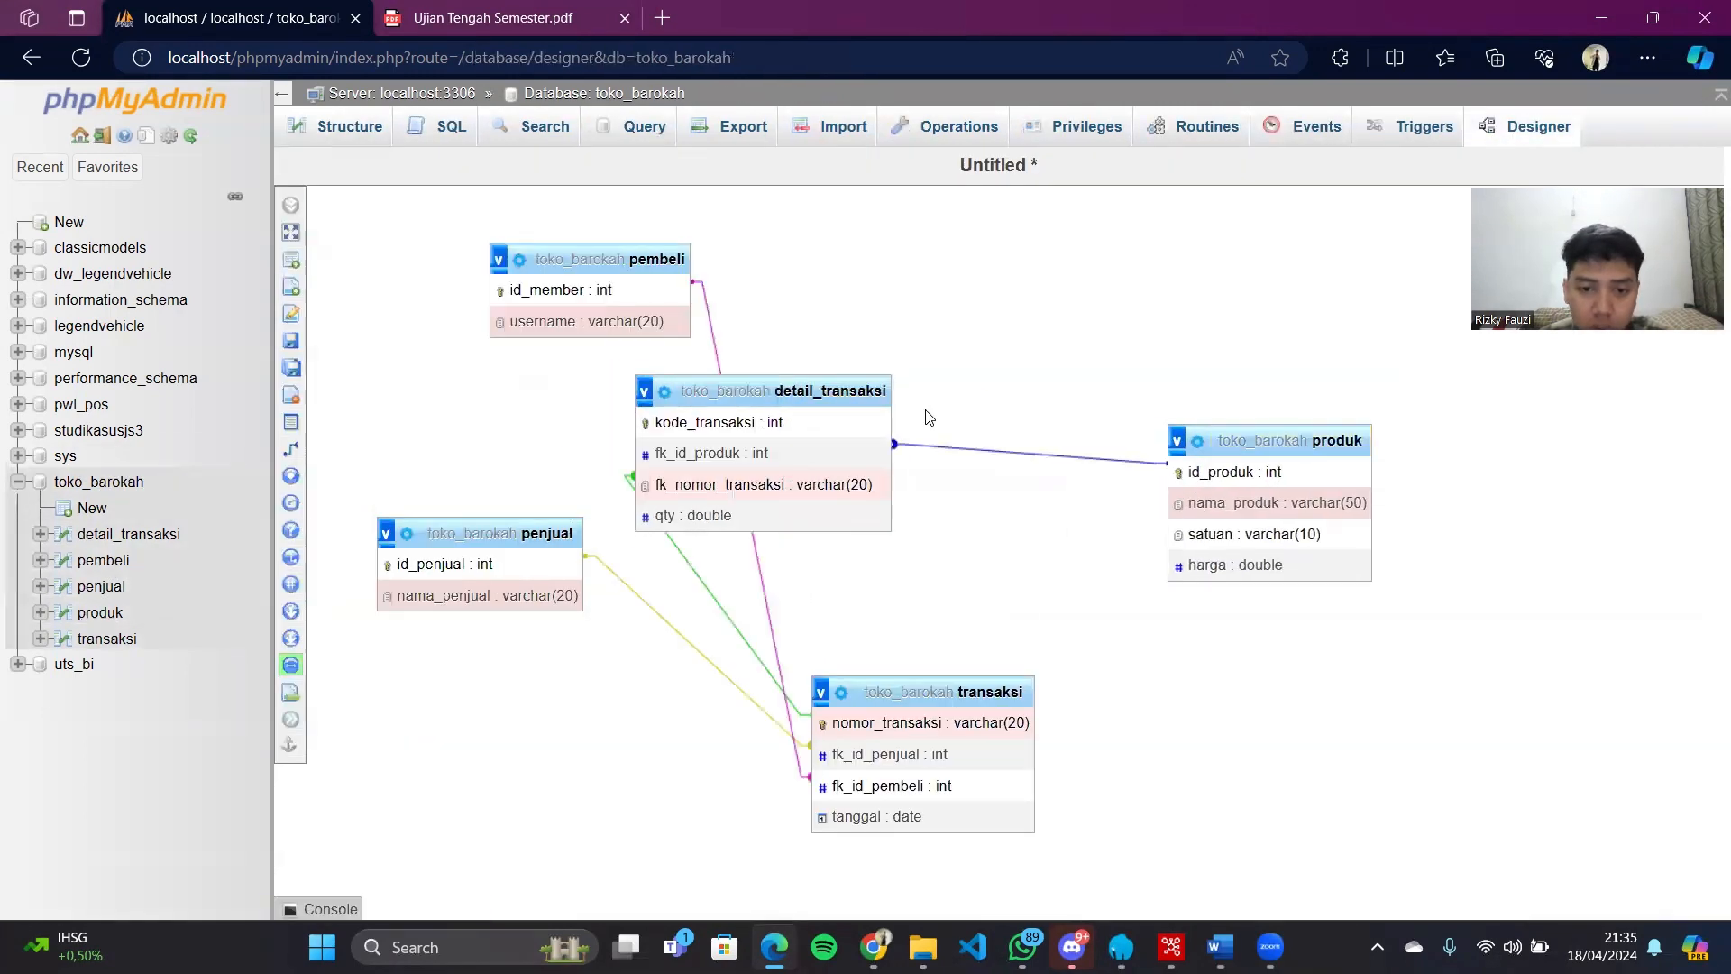
left_click_drag(830, 391, 943, 448)
left_click_drag(950, 676, 1164, 263)
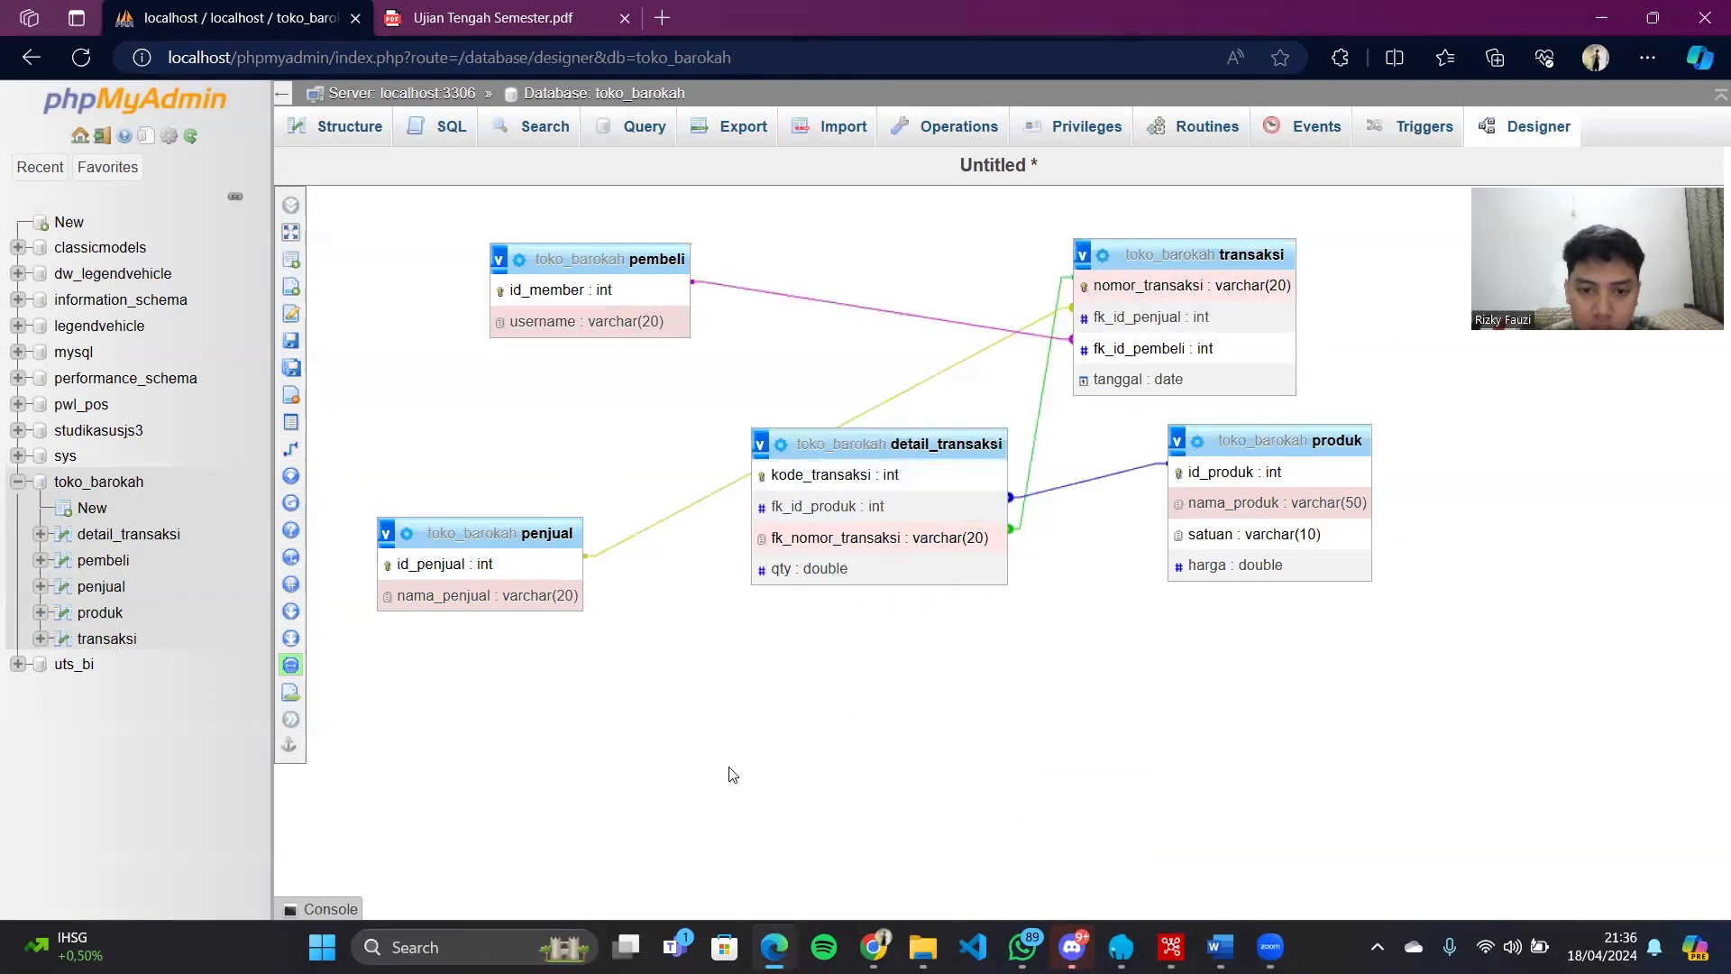
left_click_drag(811, 444, 667, 803)
left_click_drag(1172, 255, 811, 516)
left_click_drag(487, 533, 1136, 254)
mouse_move(714, 816)
left_mouse_down()
mouse_move(630, 757)
mouse_move(587, 644)
left_mouse_up()
left_click_drag(830, 521, 863, 402)
left_click_drag(1280, 440, 1121, 632)
left_click_drag(645, 652, 668, 604)
left_click_drag(865, 395, 867, 407)
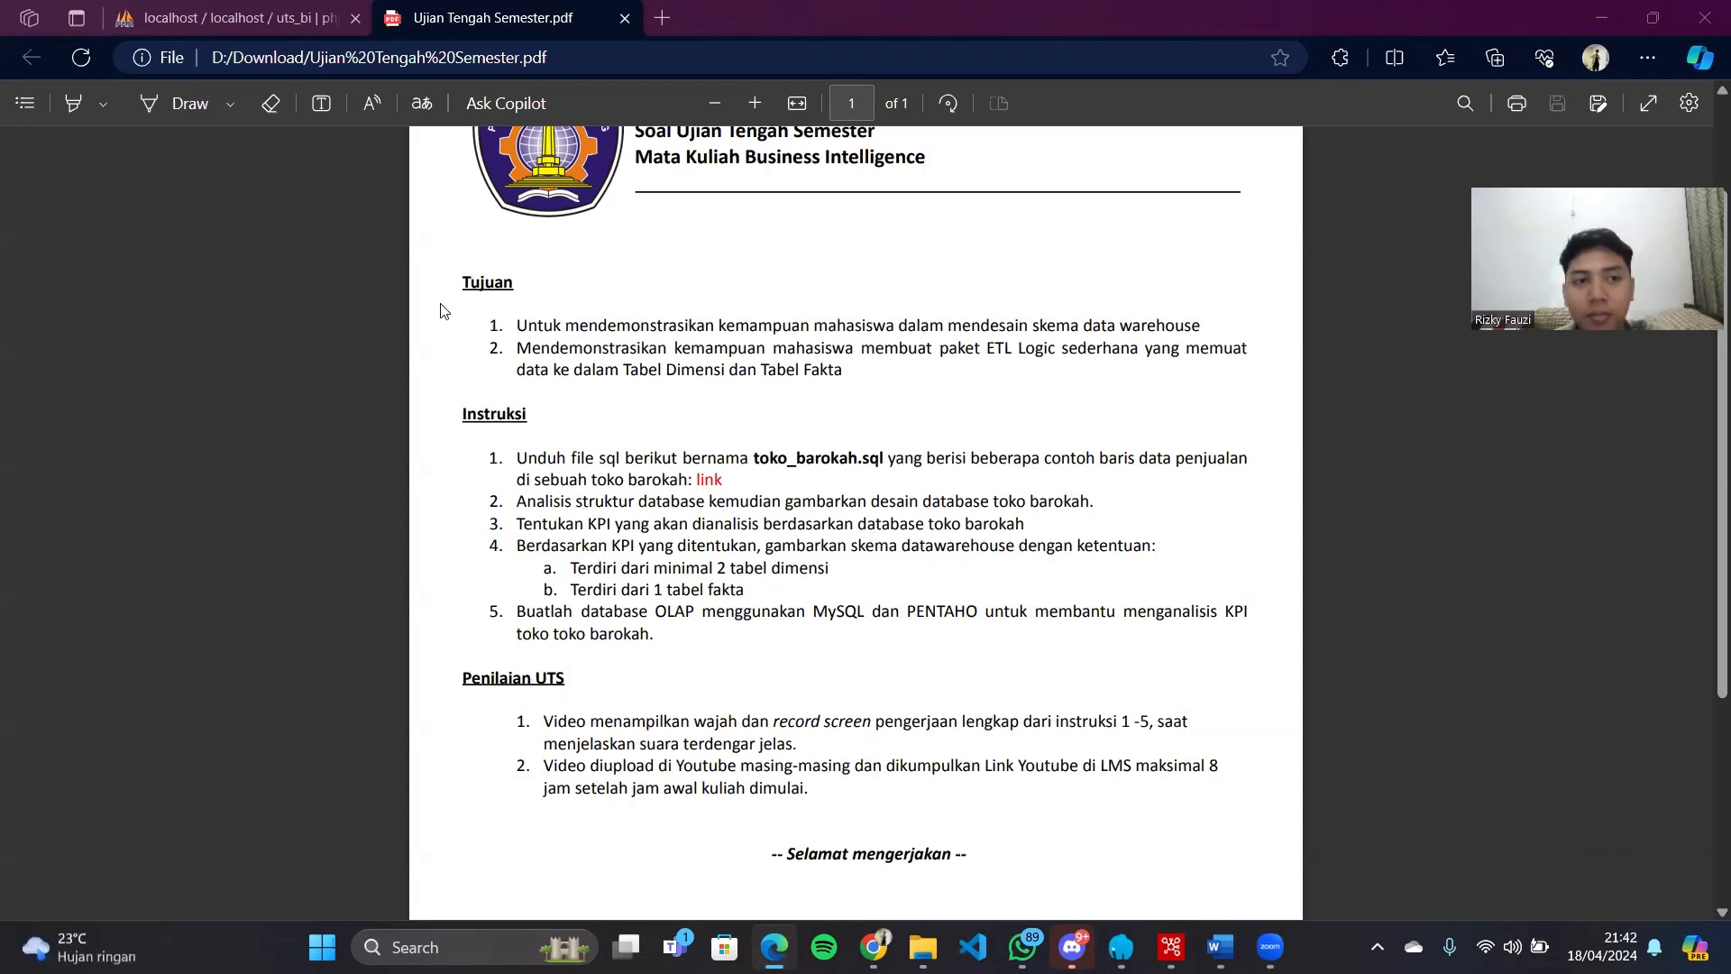
Switch to Spoon and close Transformation 3 and Transformation 4, leaving UTS1, UTS2 and UTS3 open
left_click(287, 23)
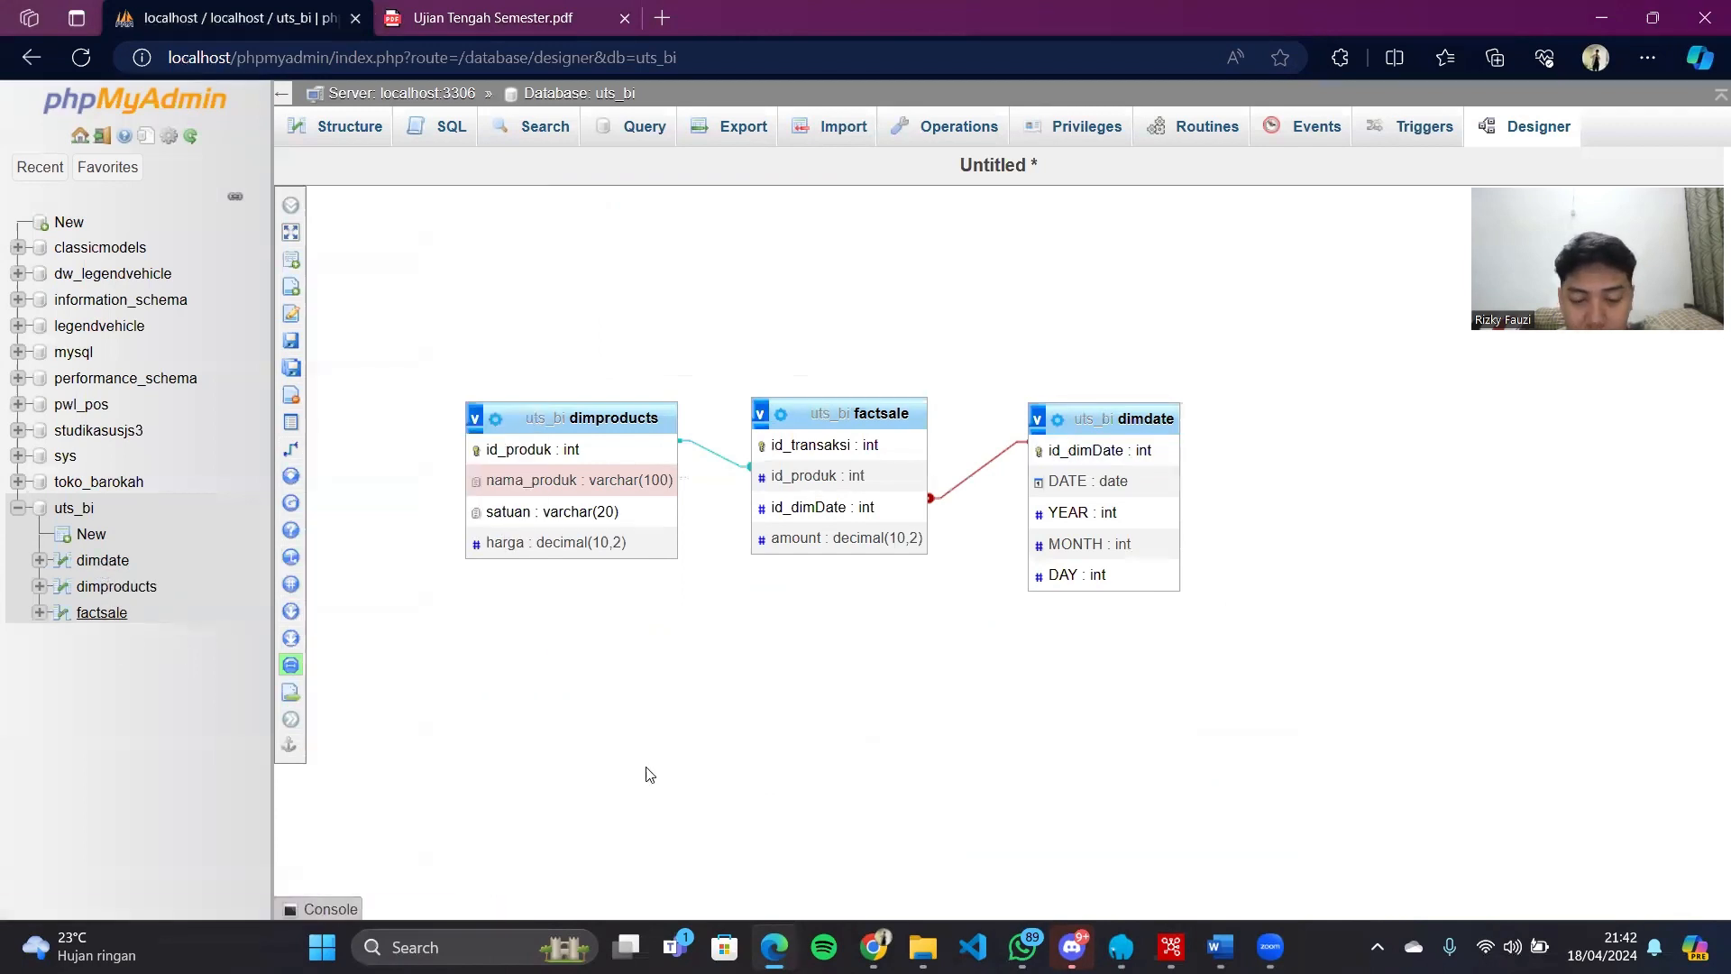
left_click(1171, 946)
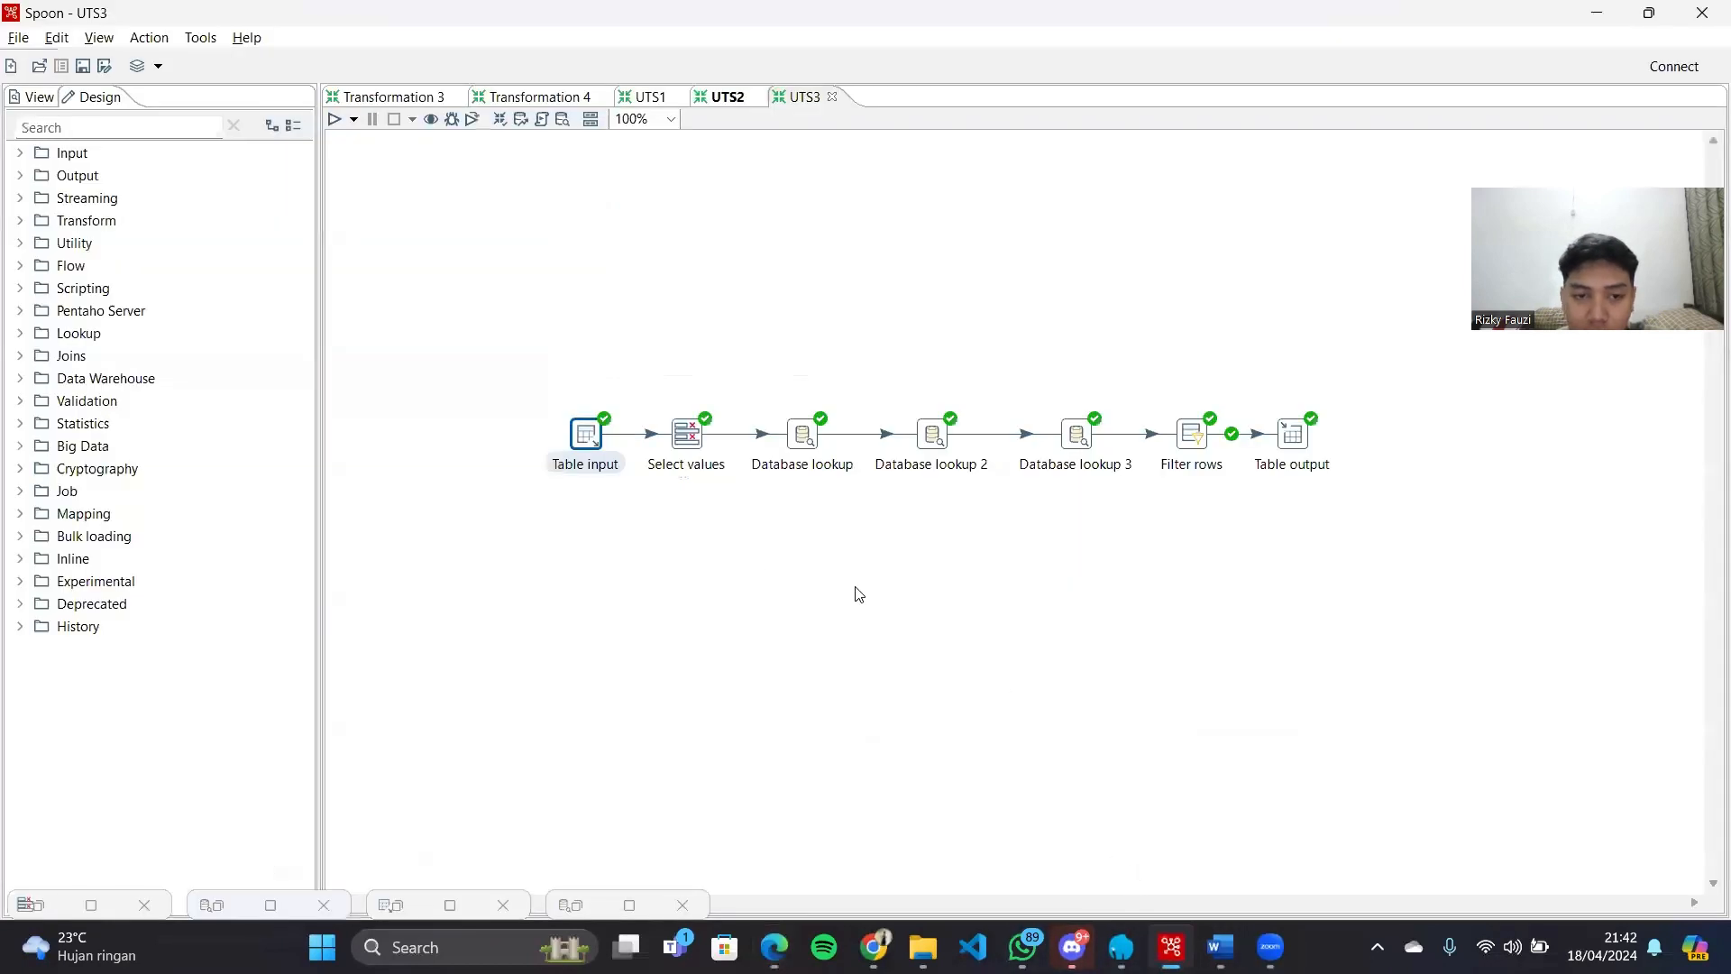
left_click(457, 98)
left_click(456, 97)
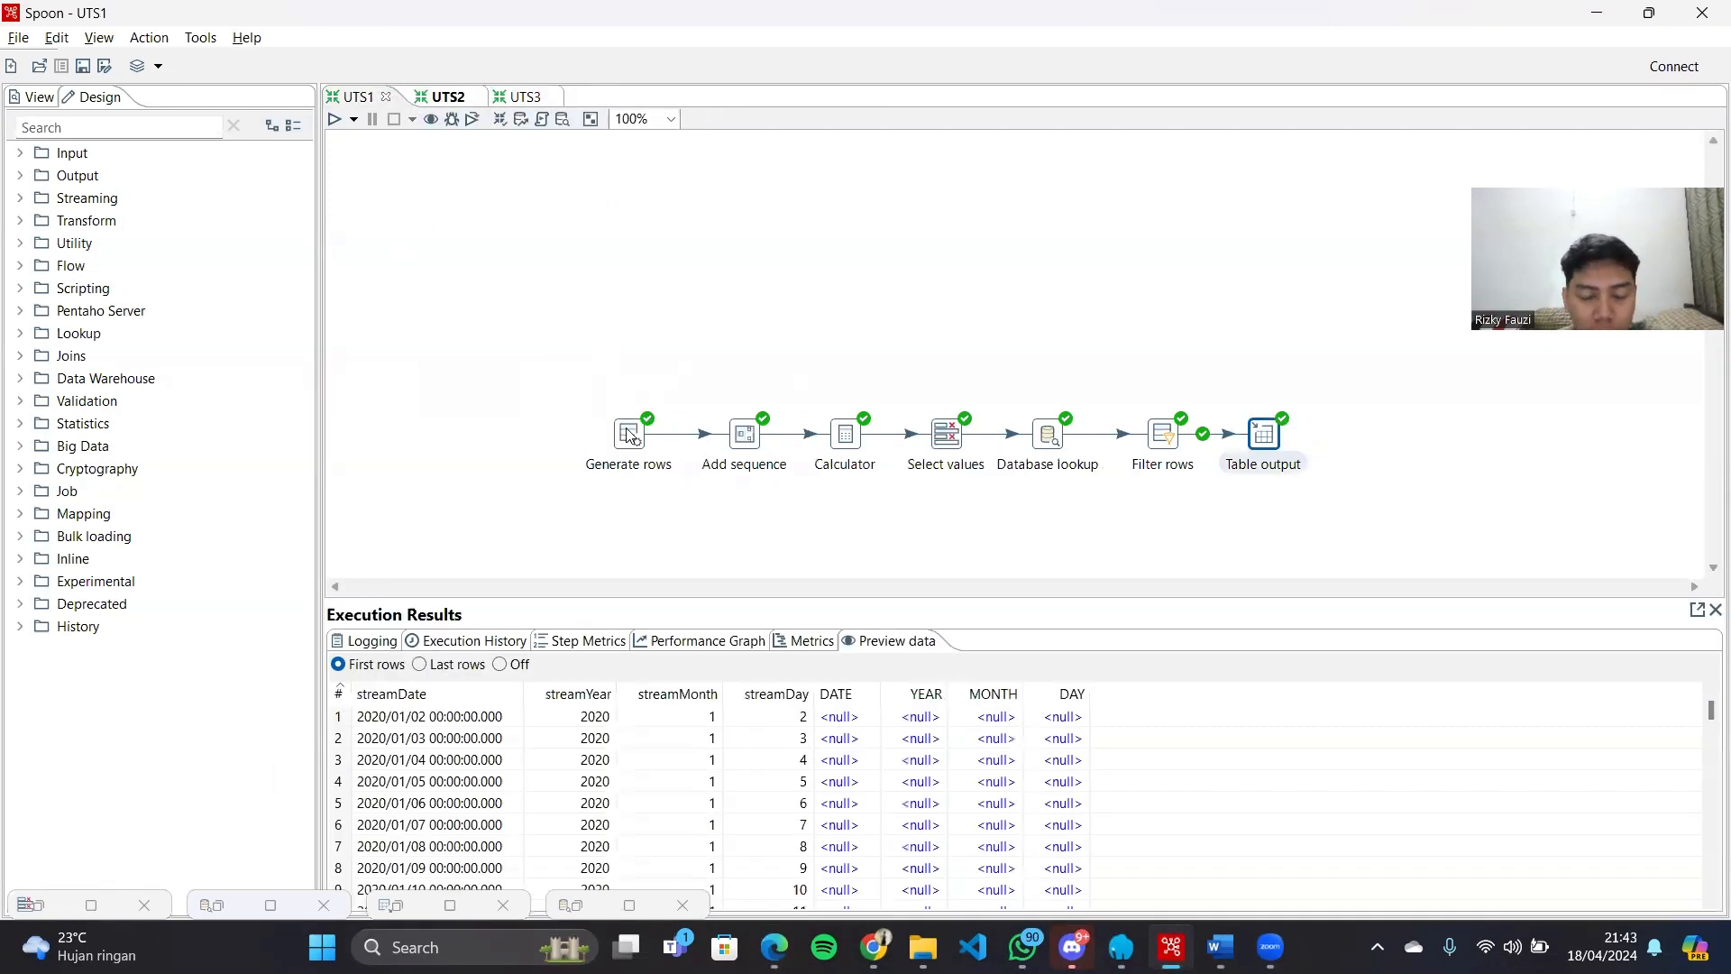
Review the row limit and the CurrentDate field settings of the Generate rows step in the UTS1 transformation
left_click(631, 438)
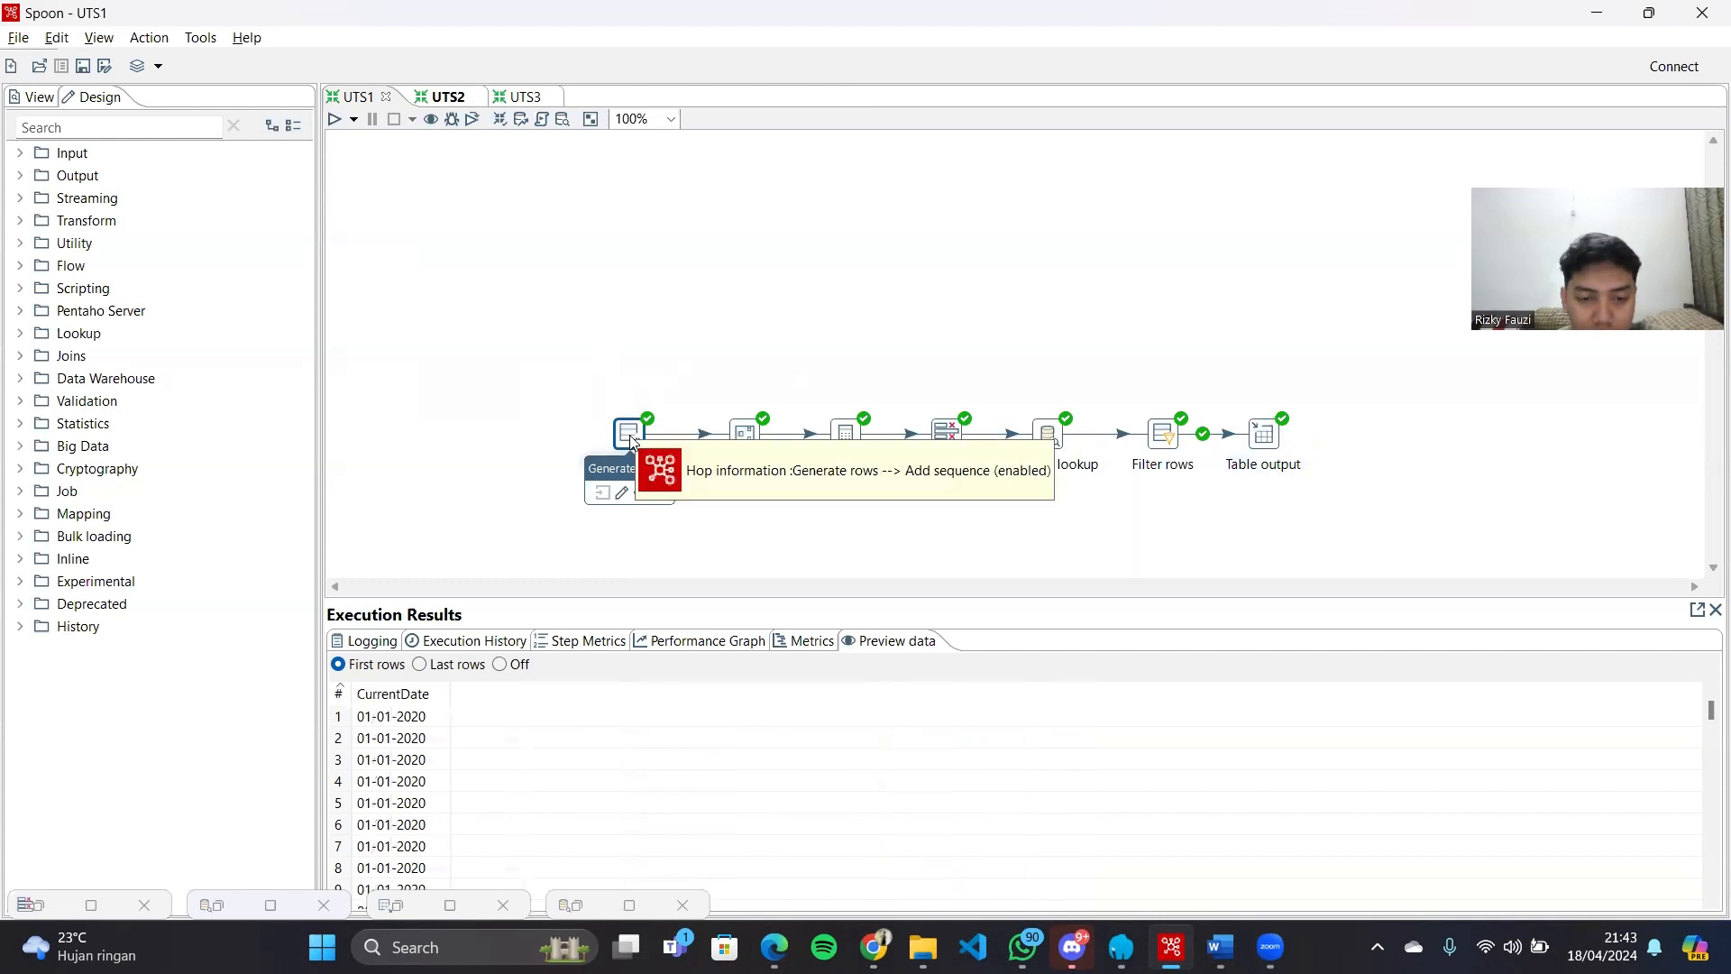
double_click(631, 436)
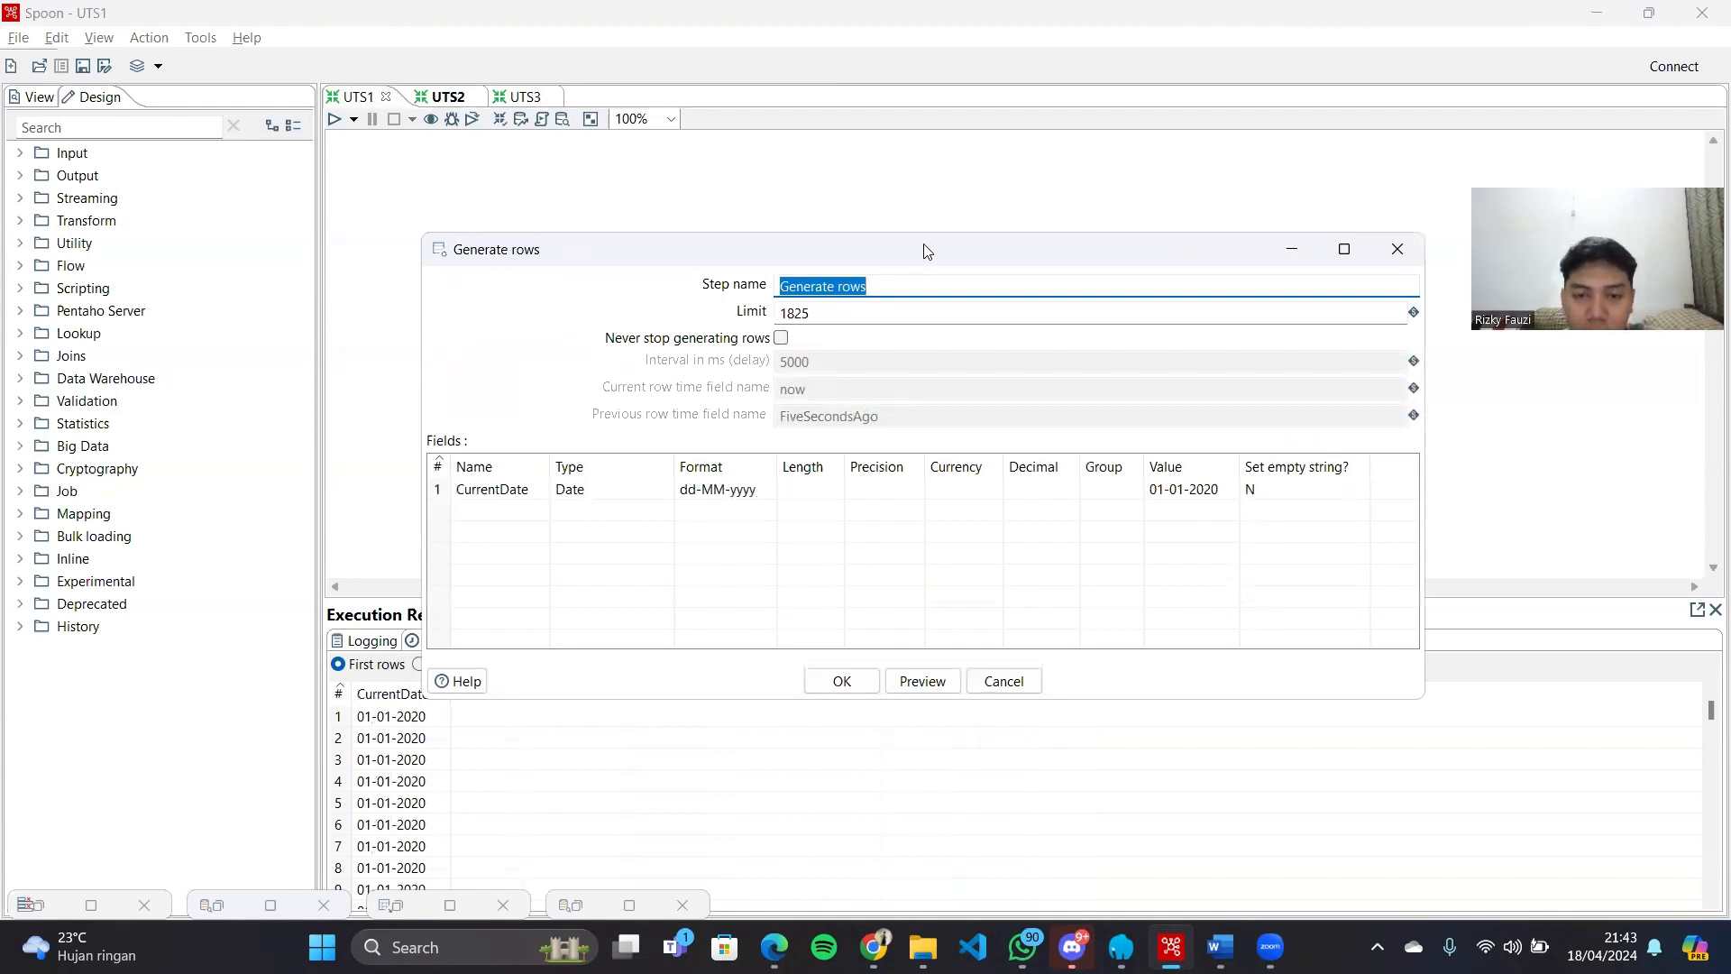
left_click_drag(925, 249, 878, 224)
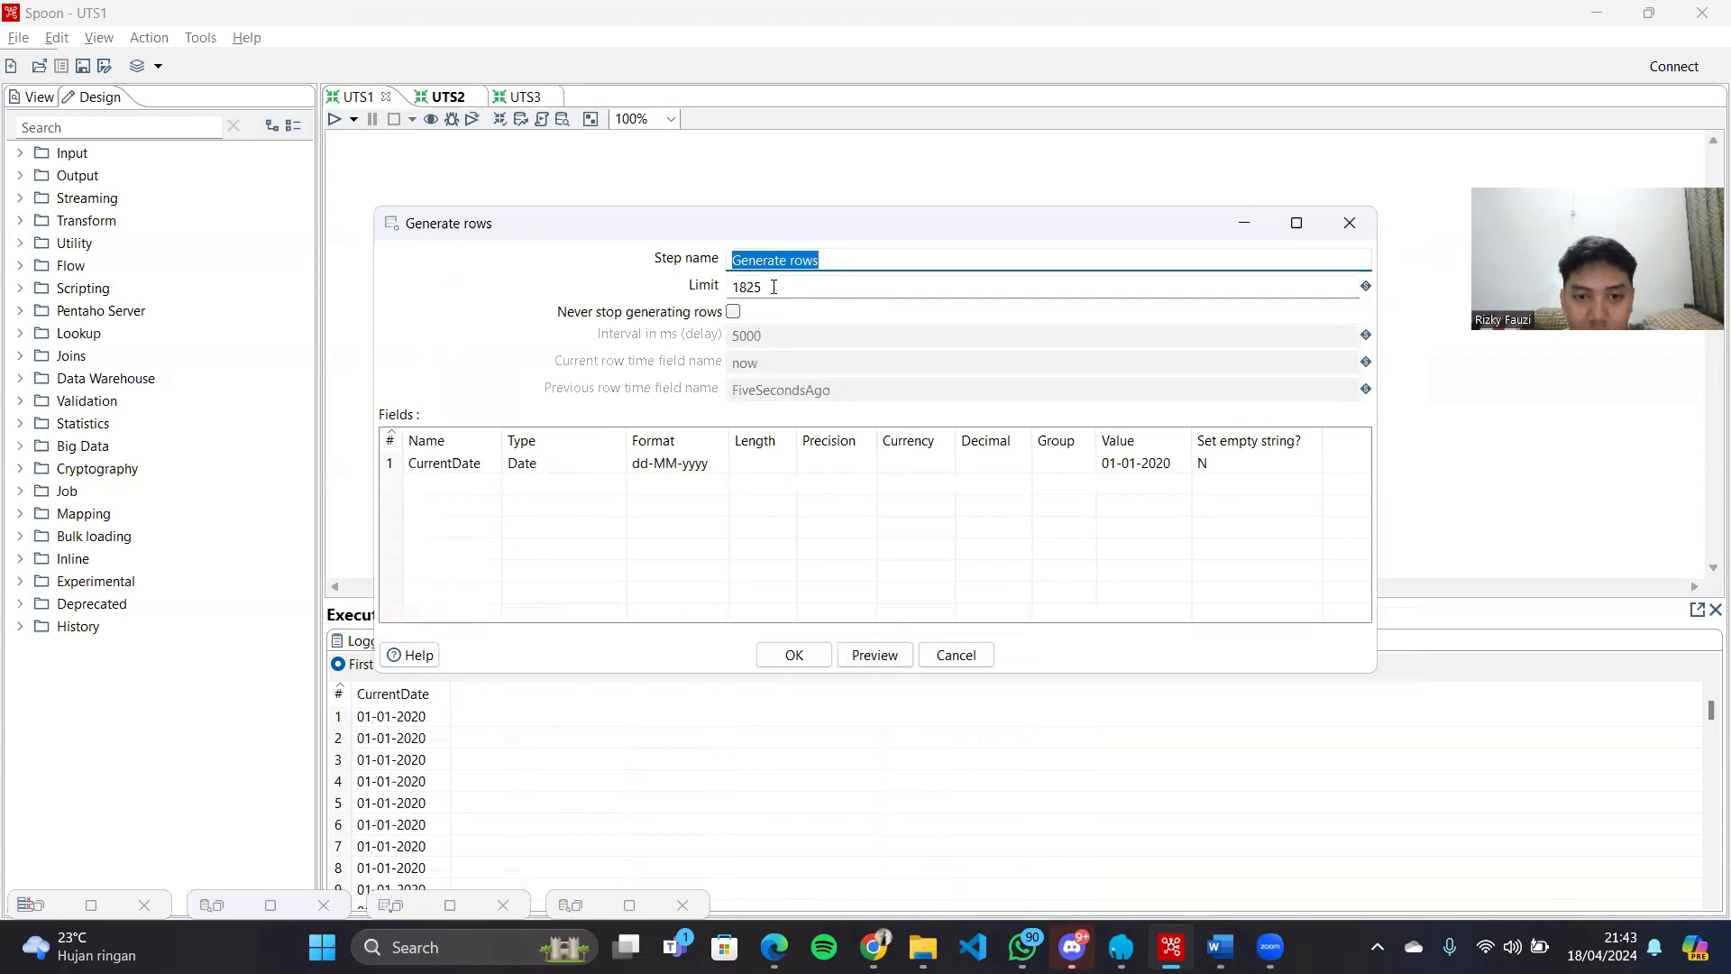
left_click(774, 286)
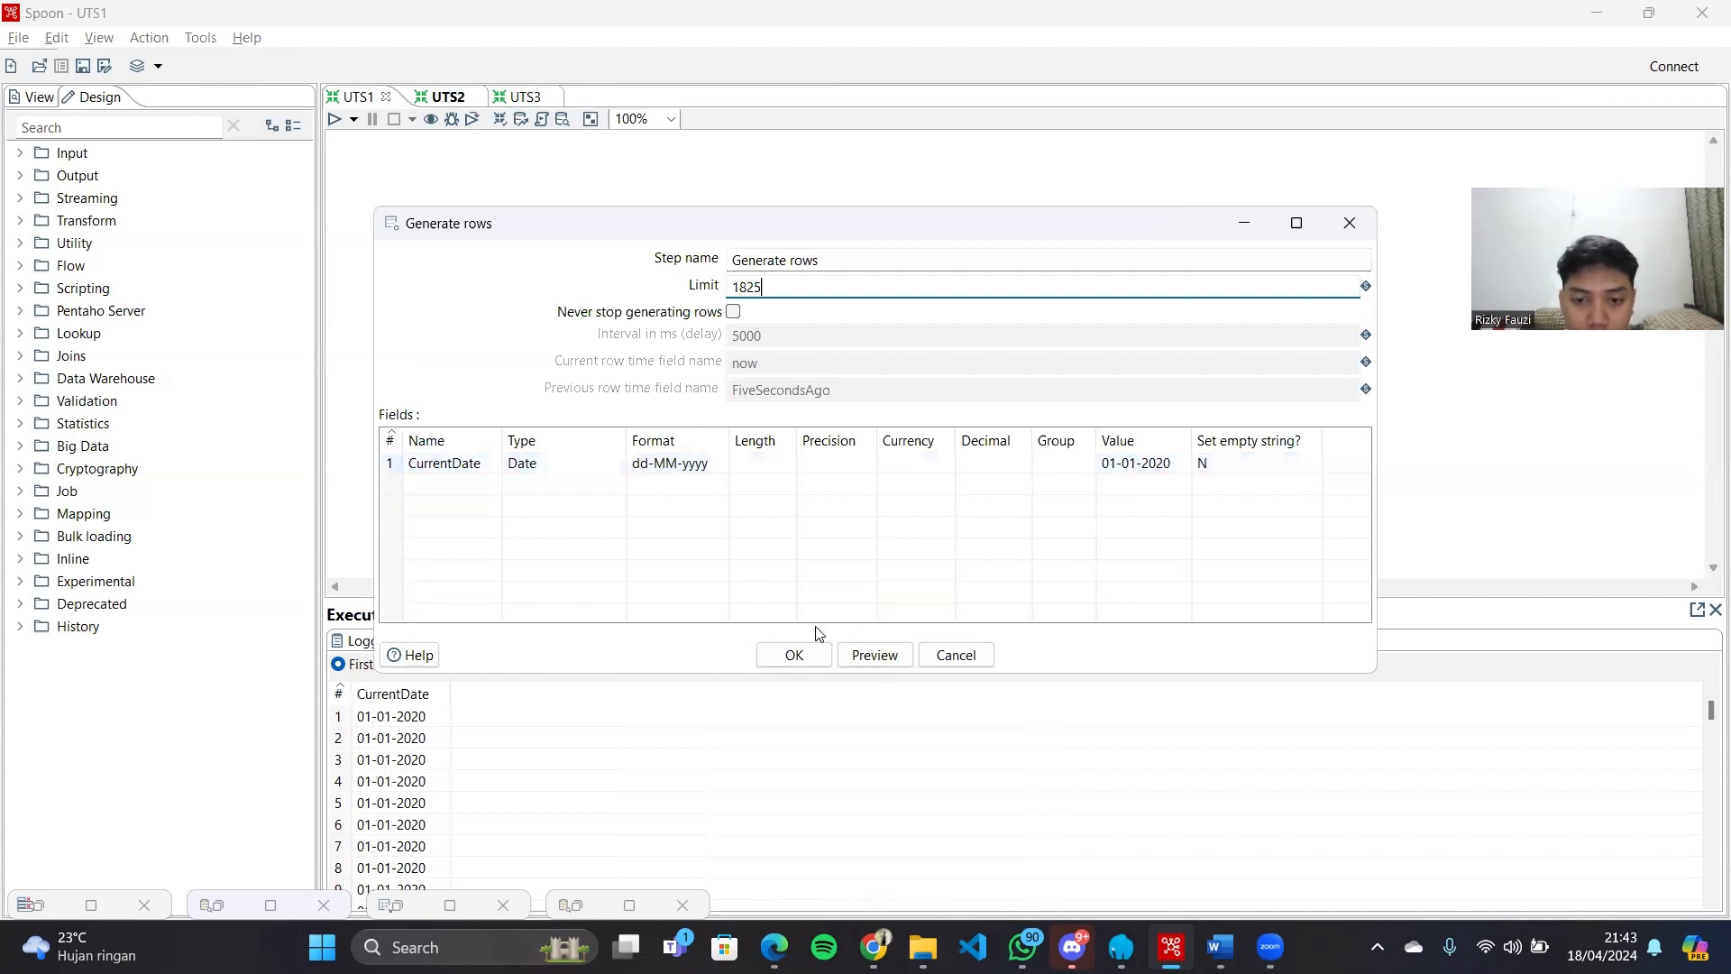
left_click(794, 656)
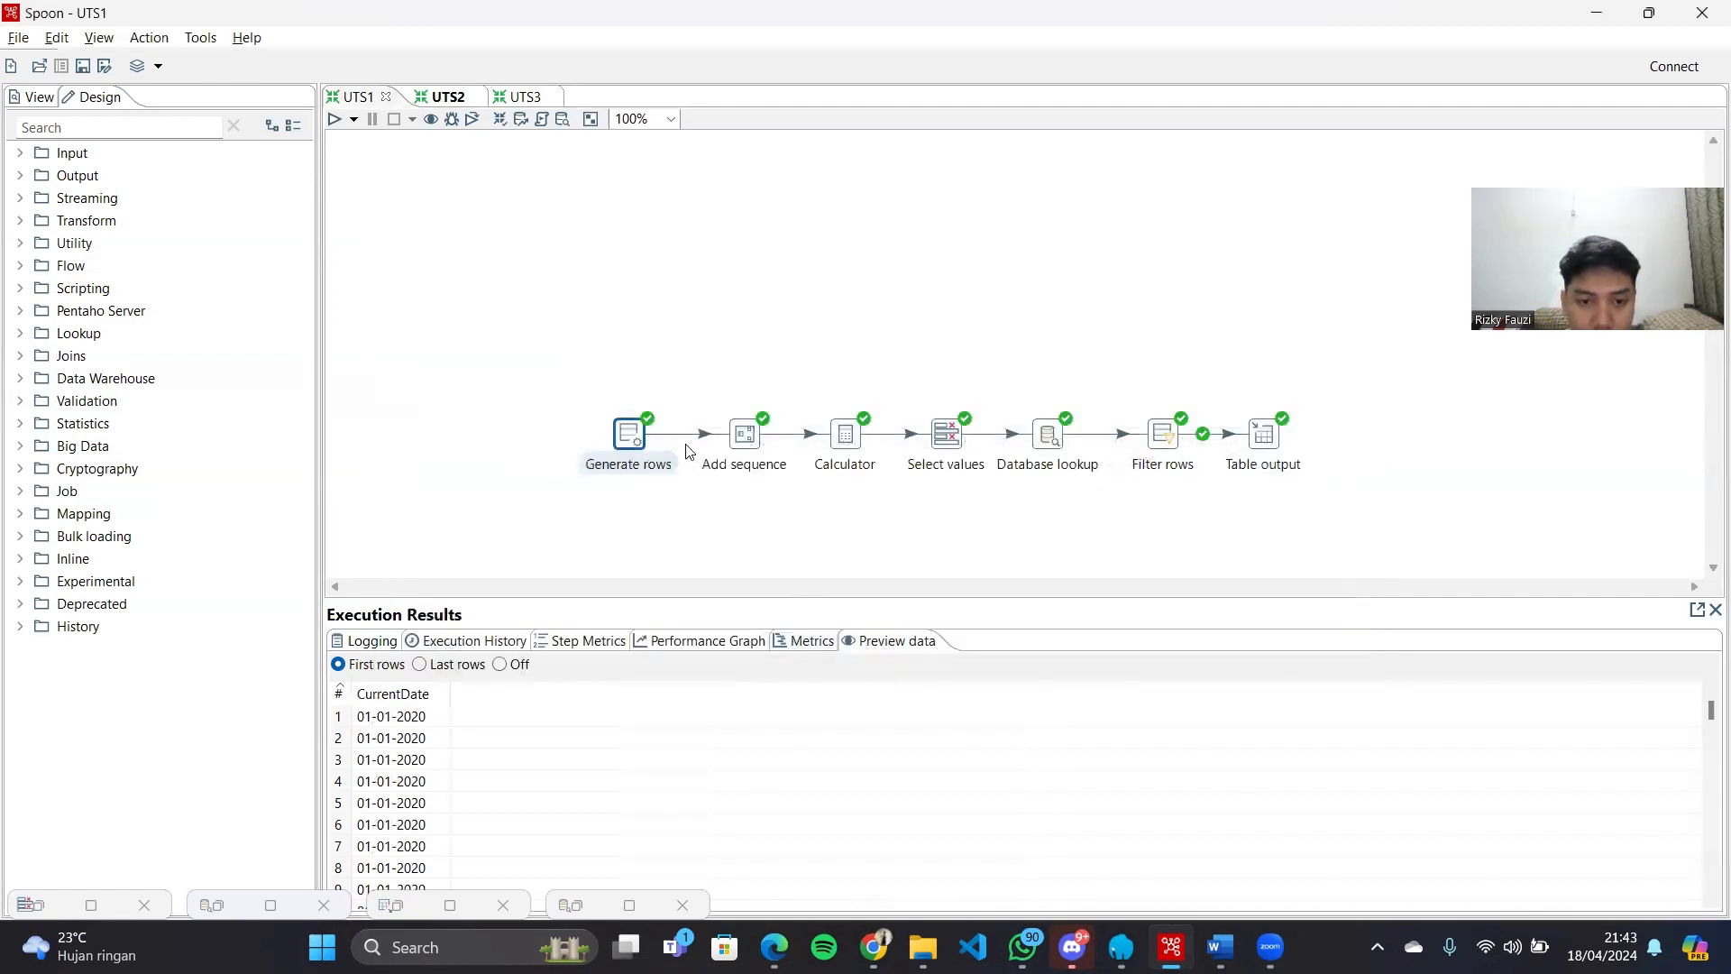
Review the value name and counter settings of the Add sequence step in UTS1
double_click(745, 432)
left_click_drag(918, 267, 859, 205)
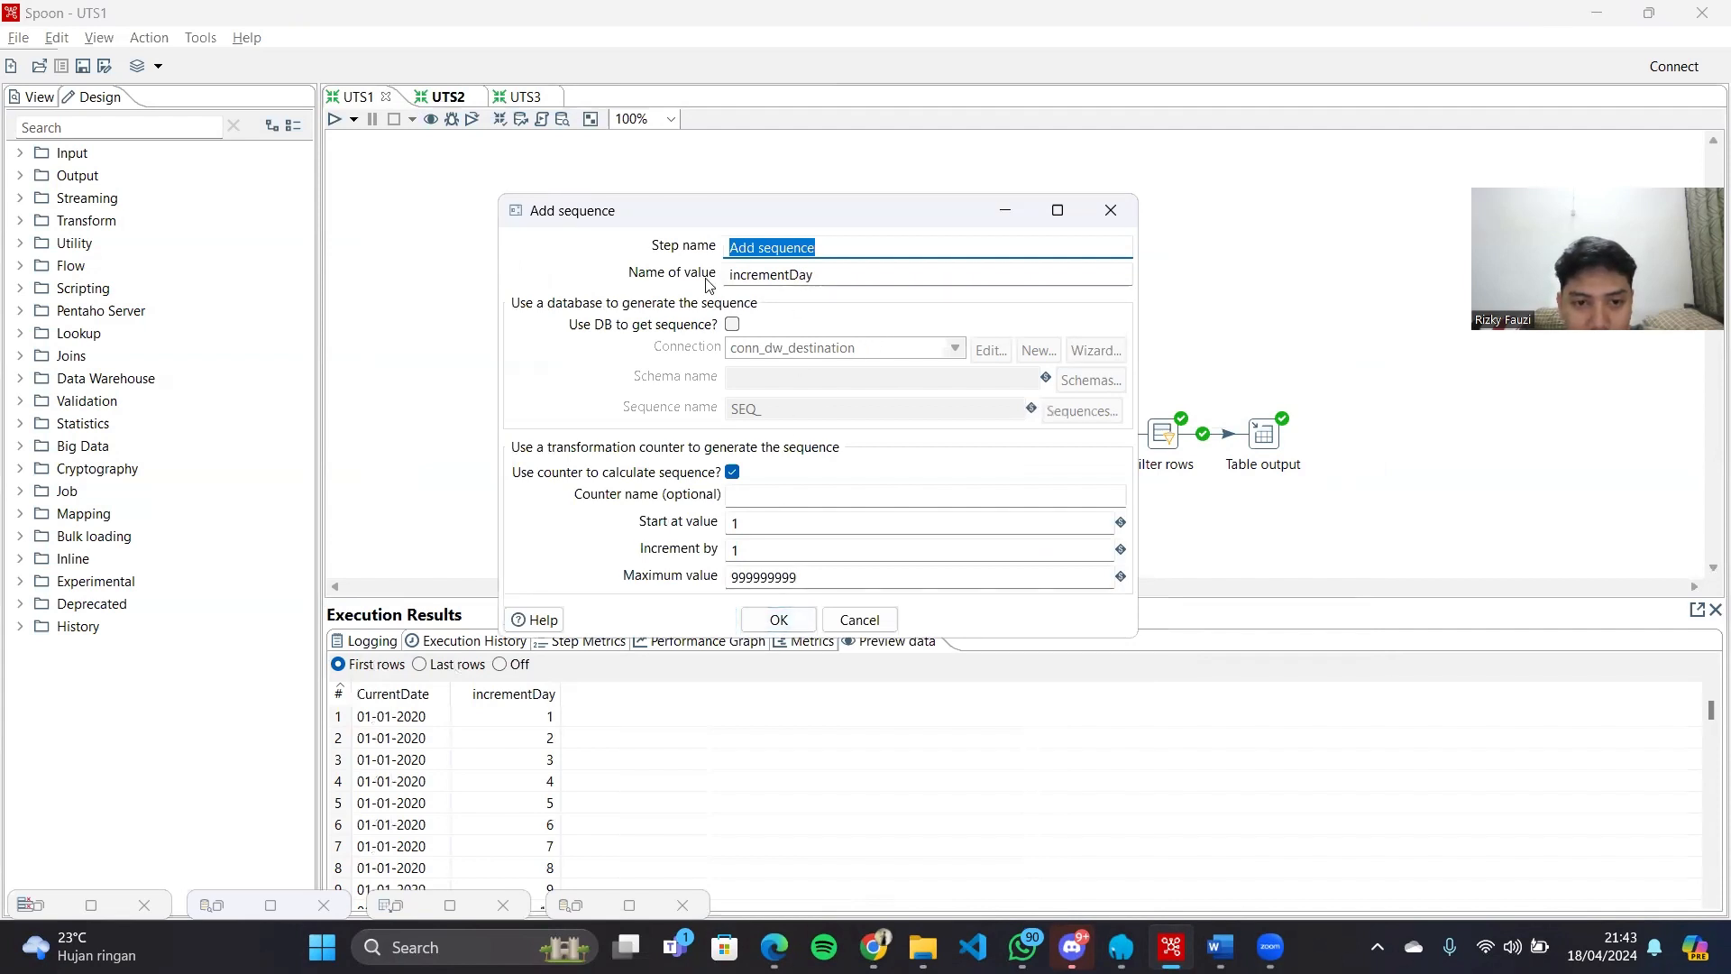
left_click(778, 620)
Review the date, year, month and day calculations in the Calculator step of UTS1
double_click(847, 434)
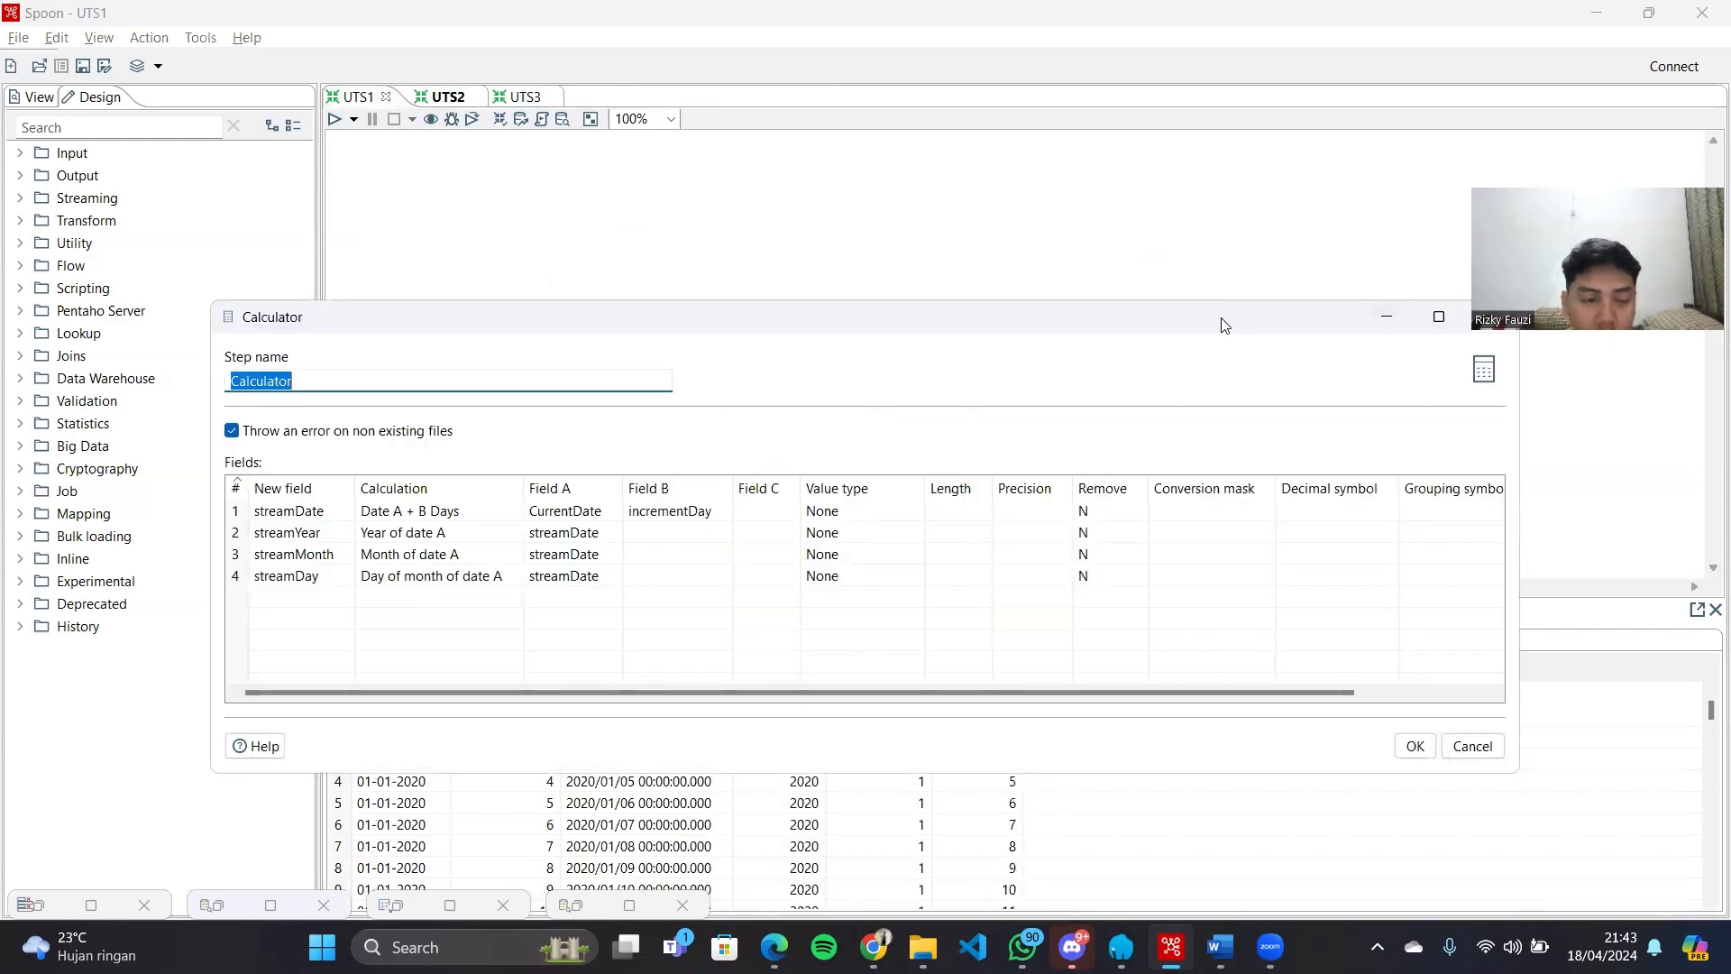
left_click_drag(1223, 324, 1160, 258)
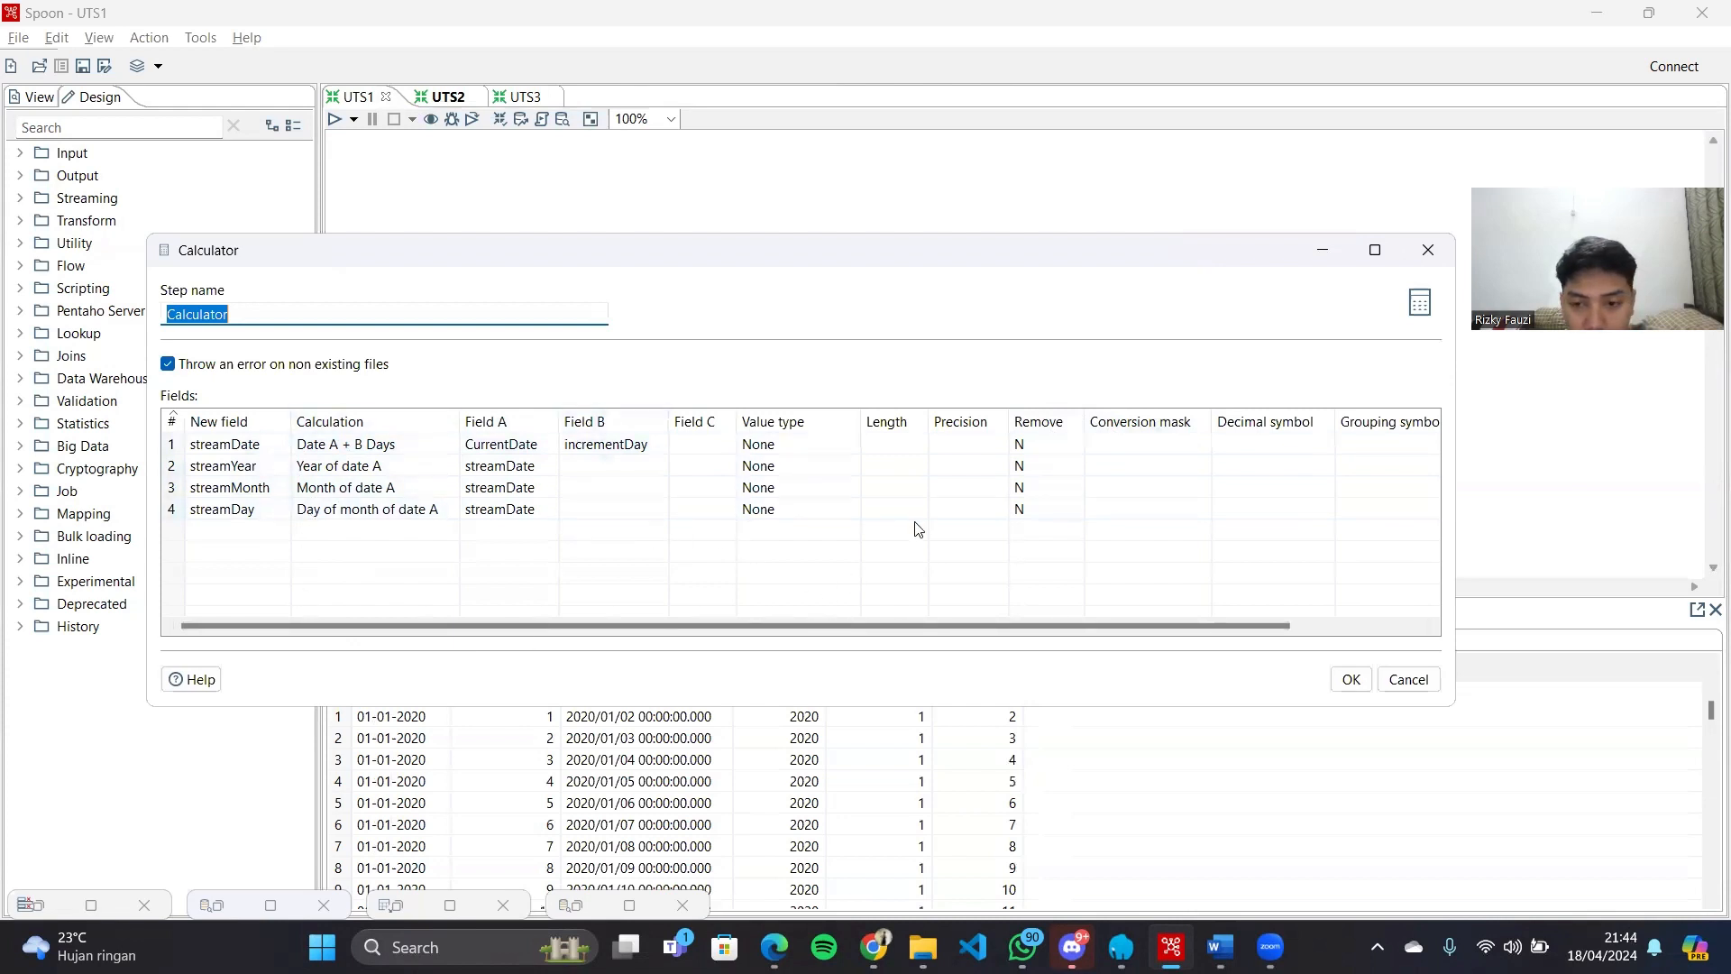
left_click(1352, 683)
Review the selected fields and the fields to remove in the Select values step of UTS1
double_click(947, 438)
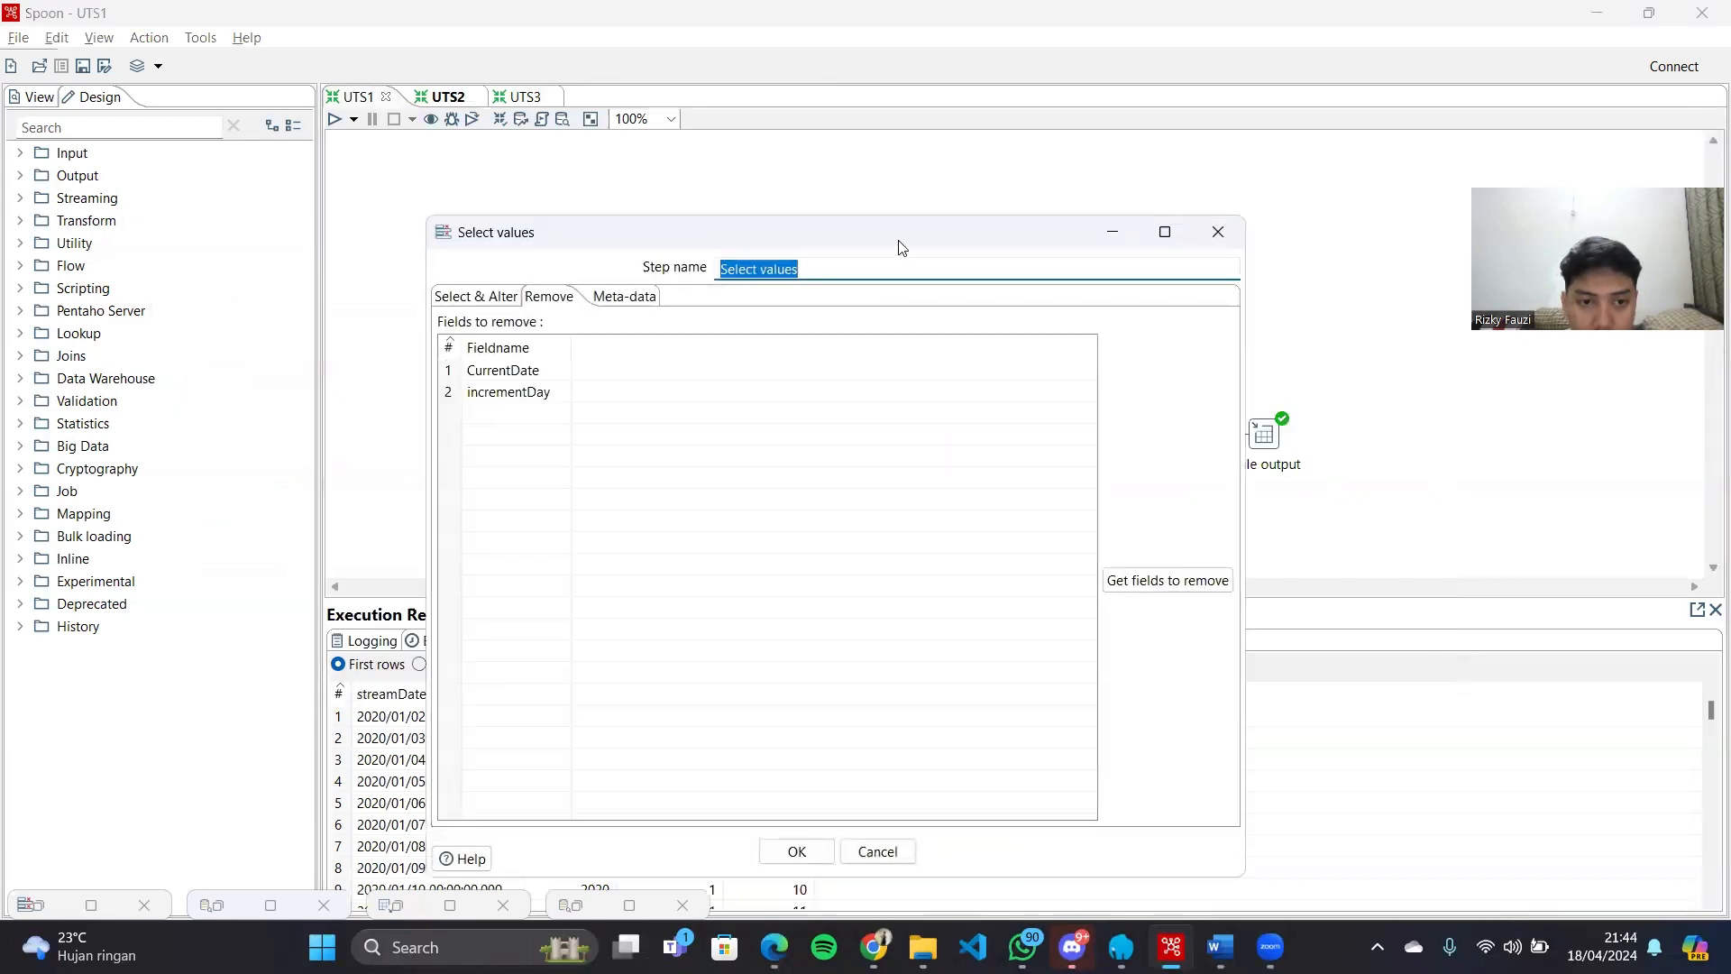
left_click(462, 267)
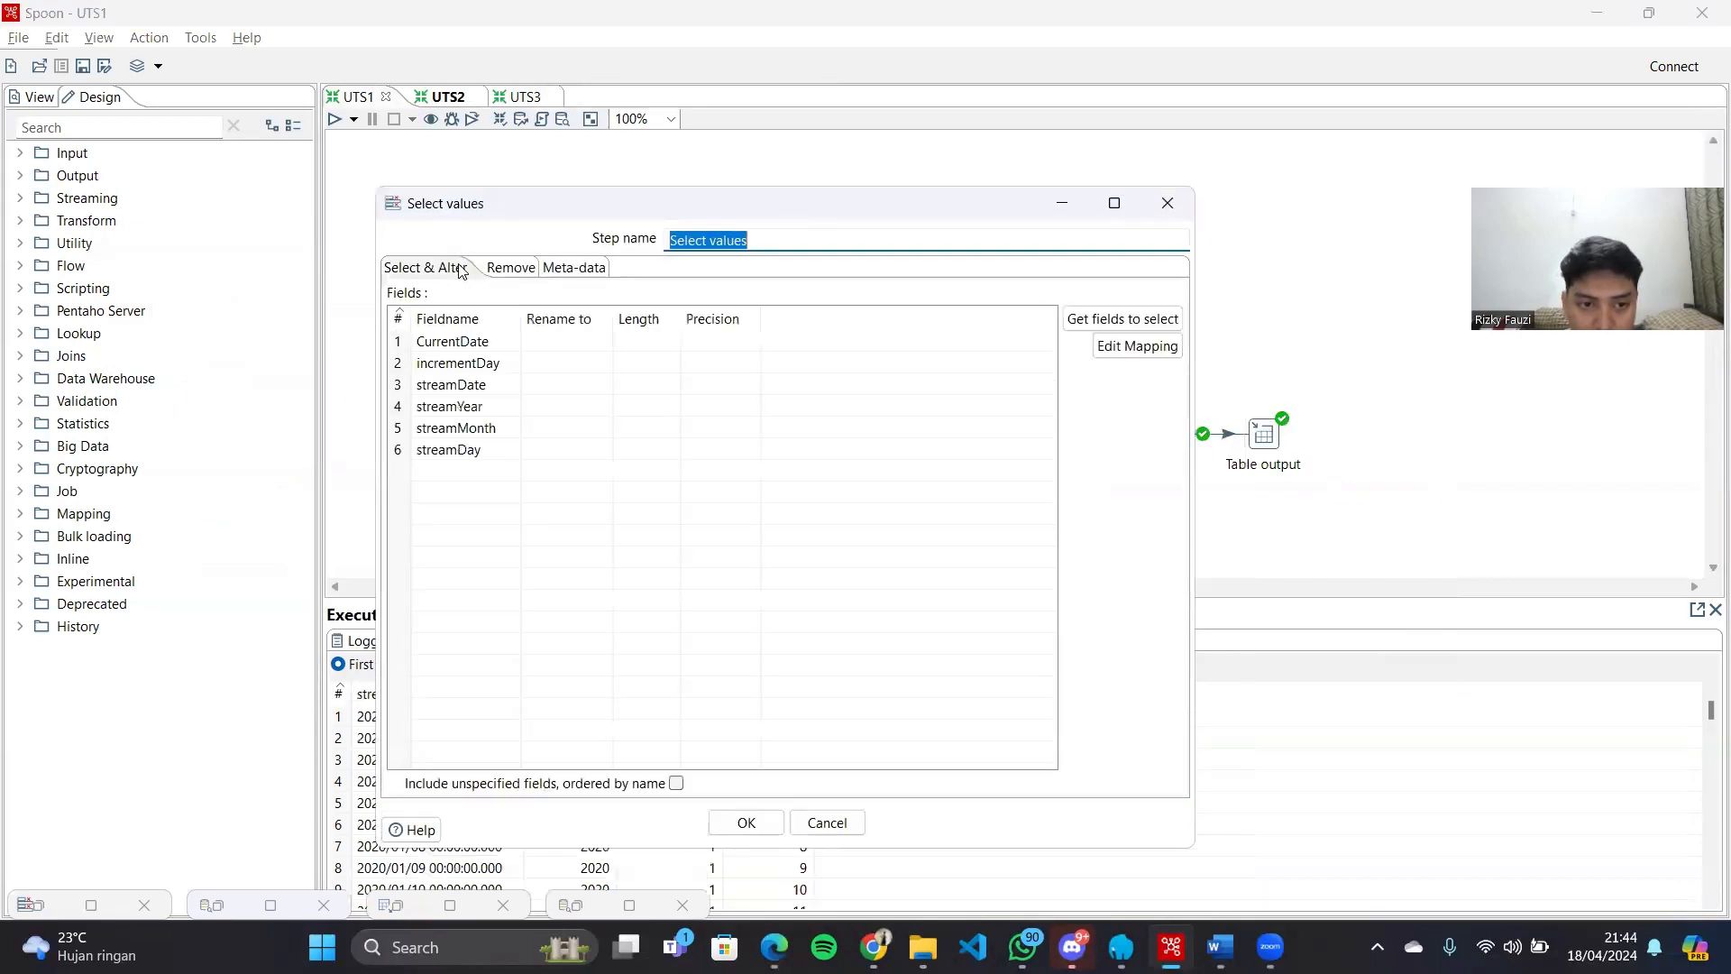
left_click(1113, 319)
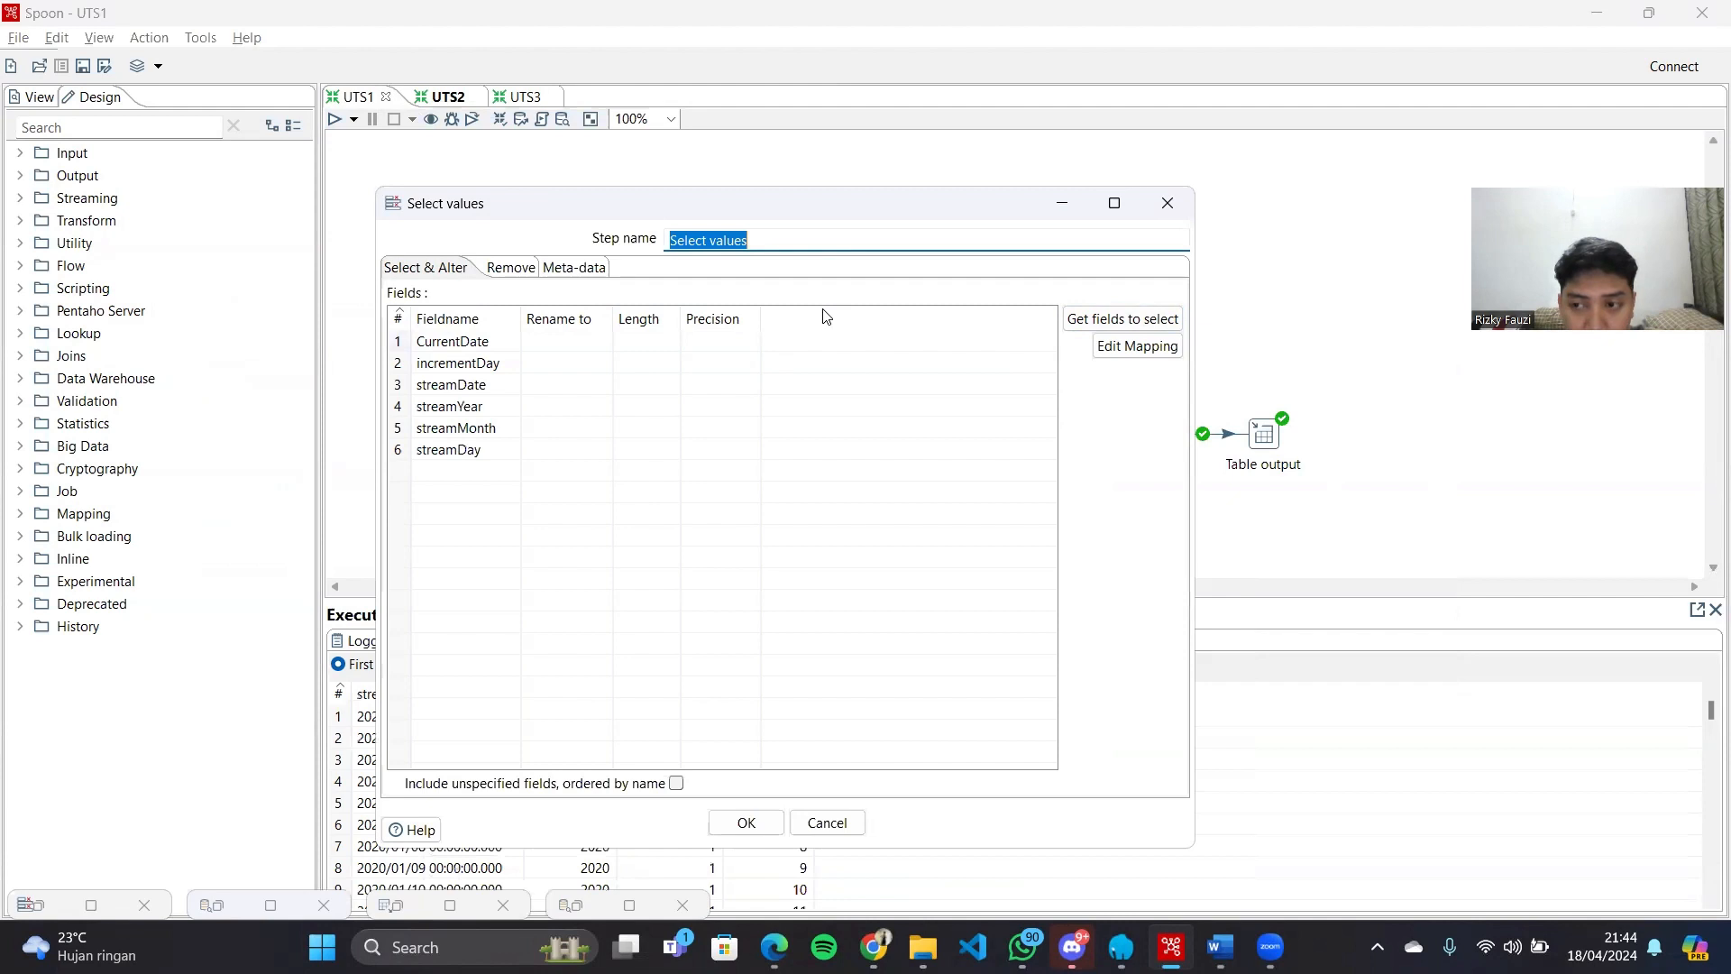
left_click(511, 268)
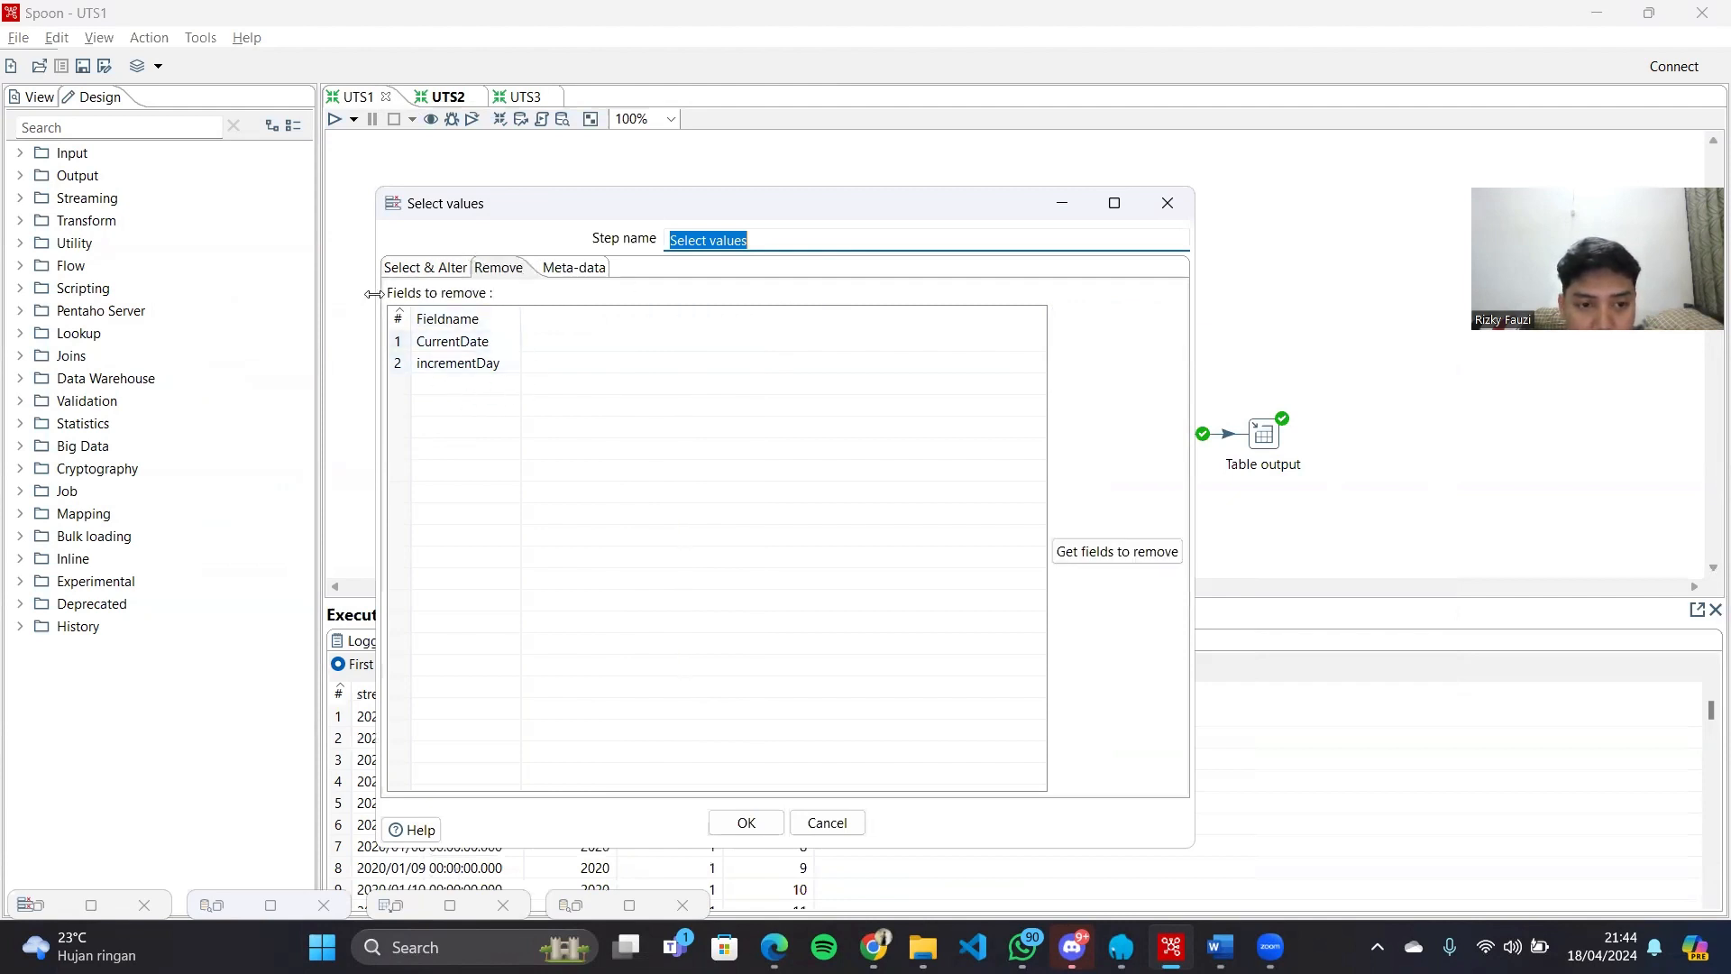
left_click(442, 269)
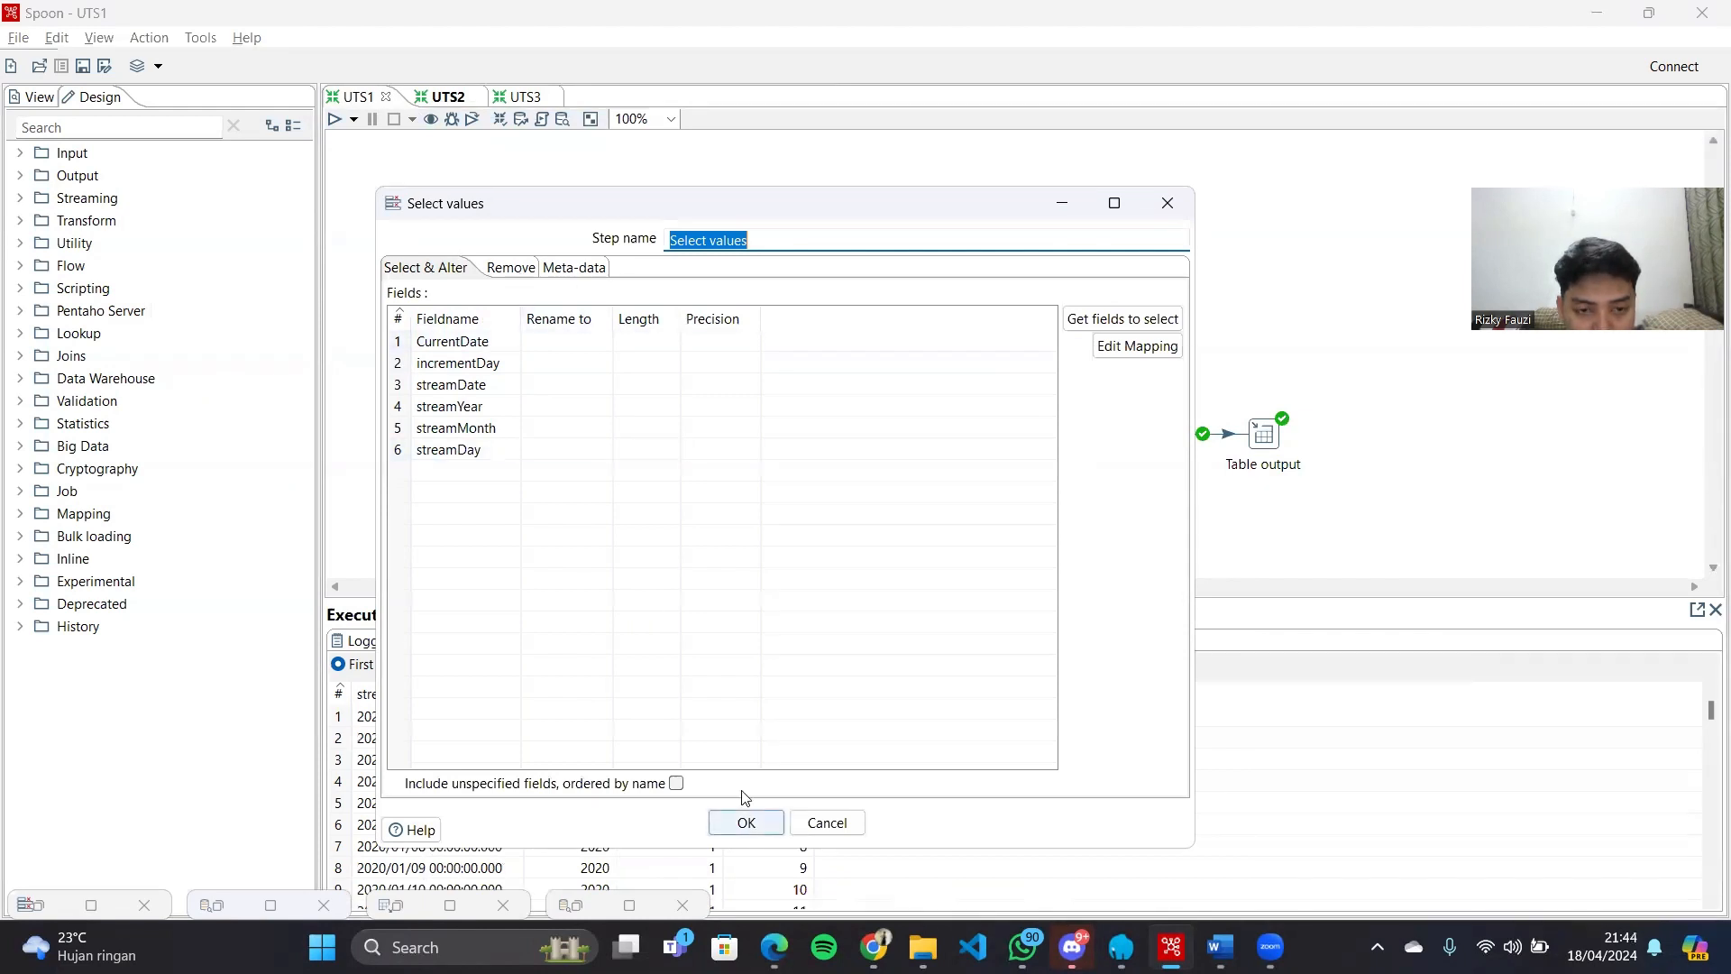
left_click(814, 823)
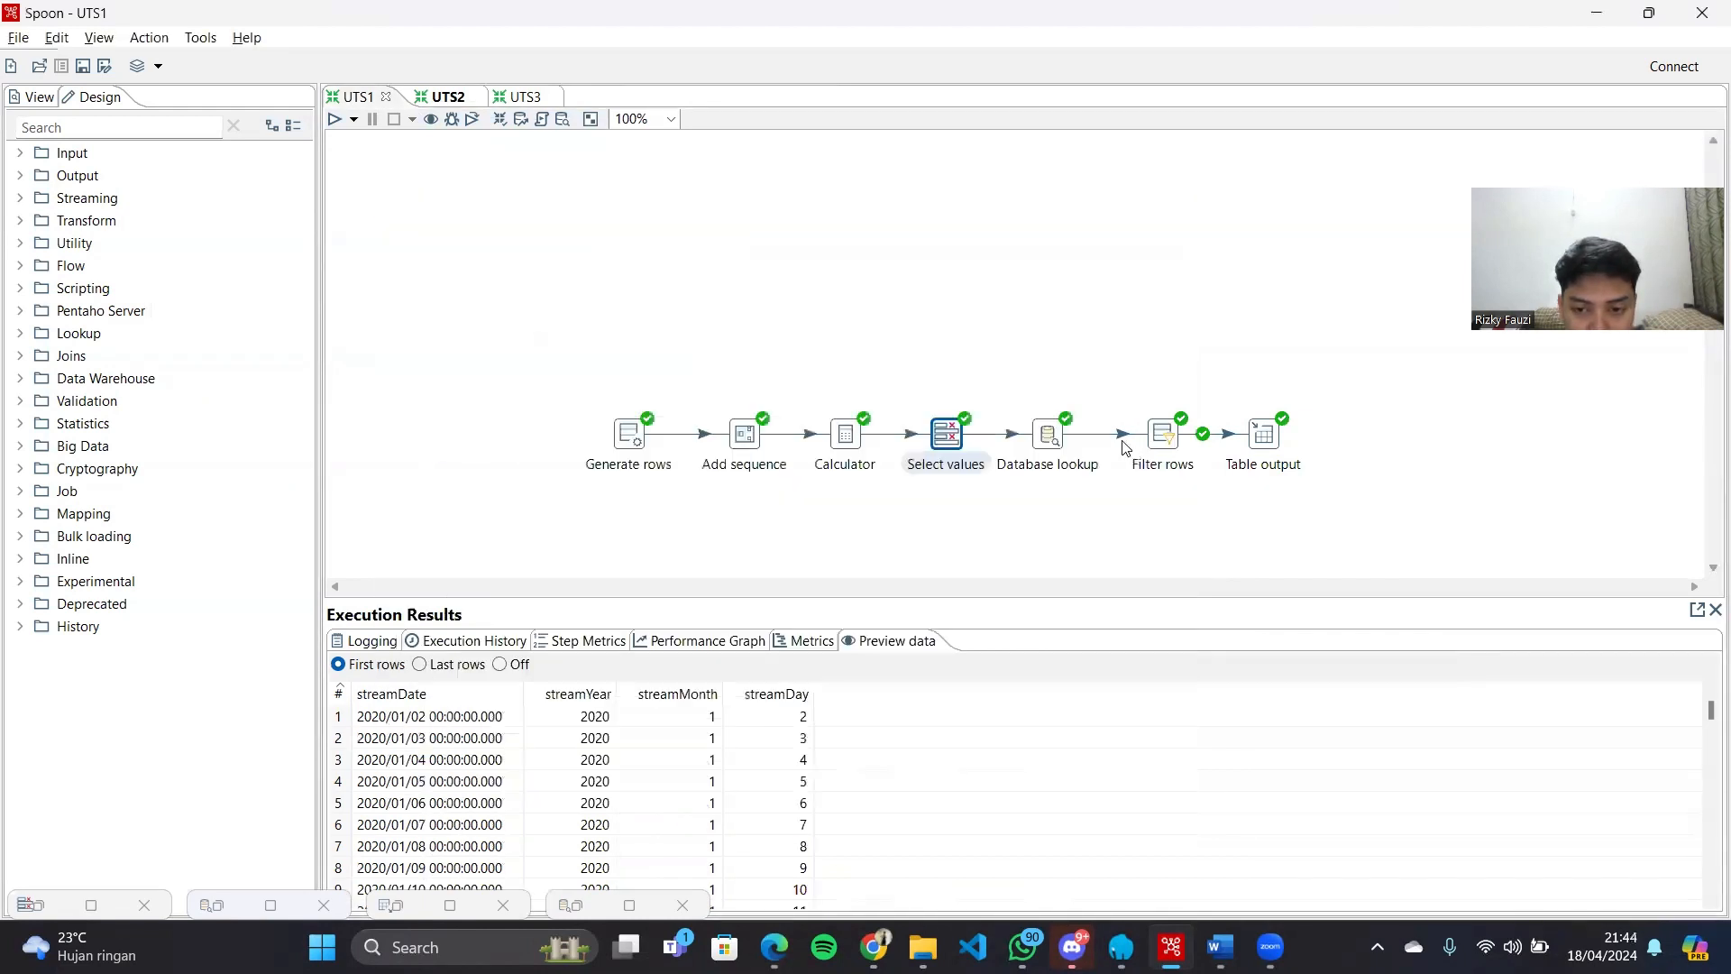
Review the Database lookup step of UTS1, including its conn_dw_destination connection settings and lookup keys
double_click(1047, 436)
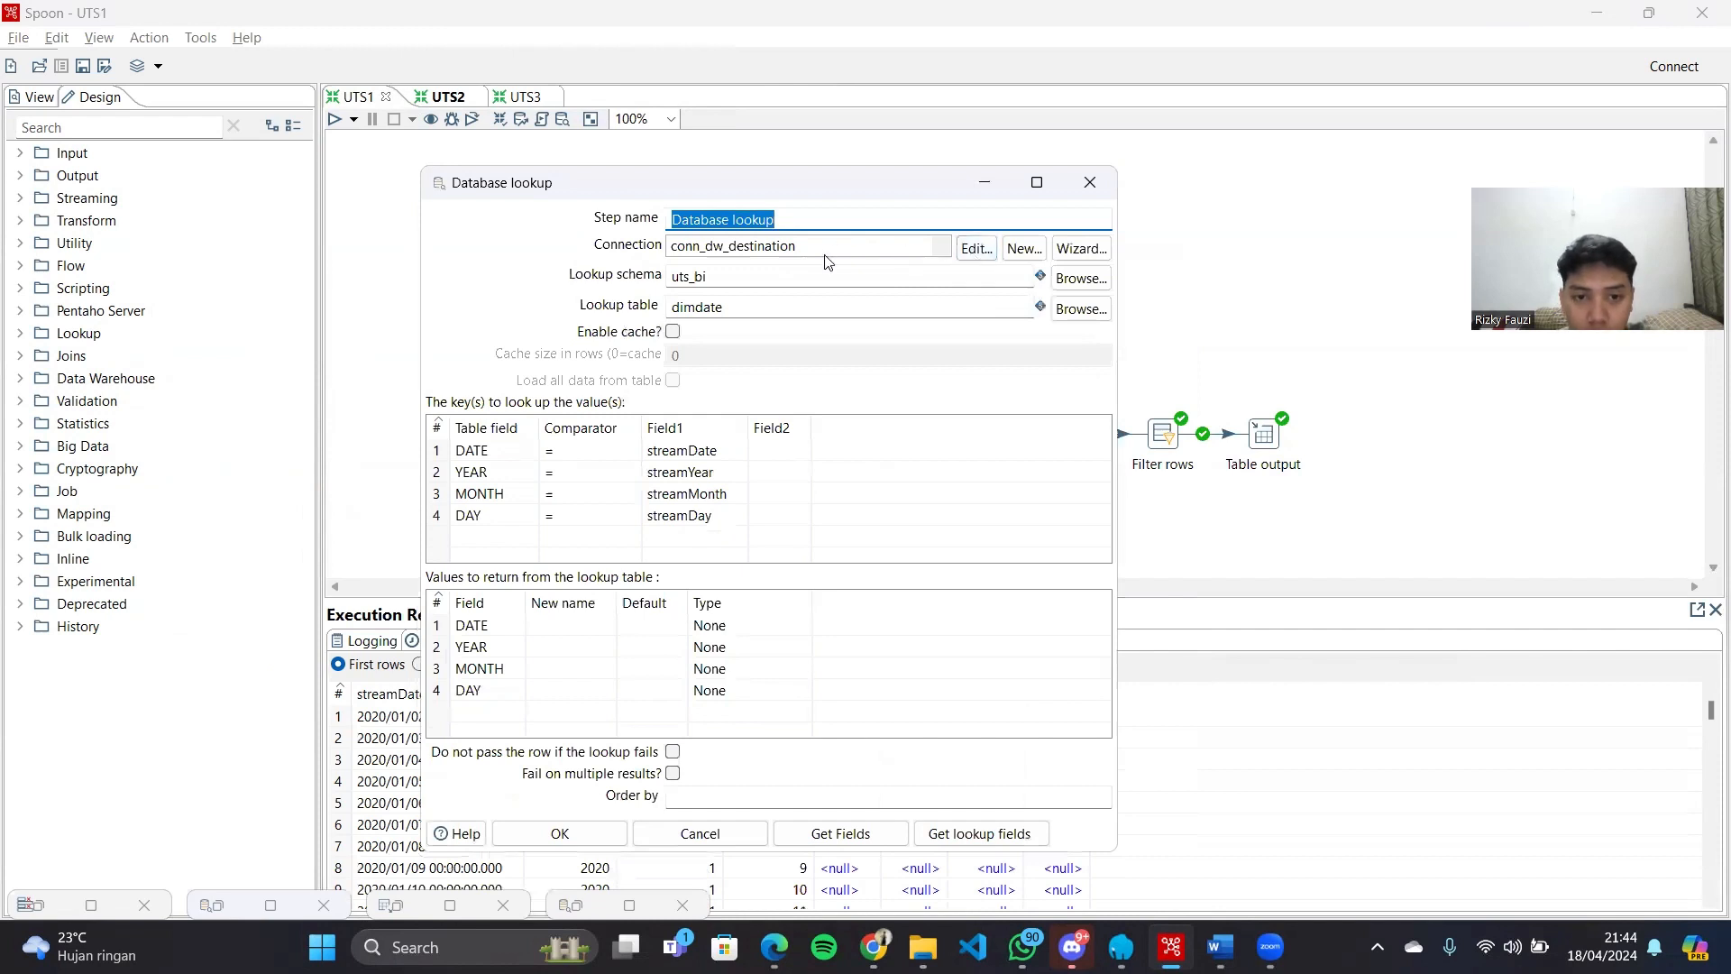
left_click(962, 250)
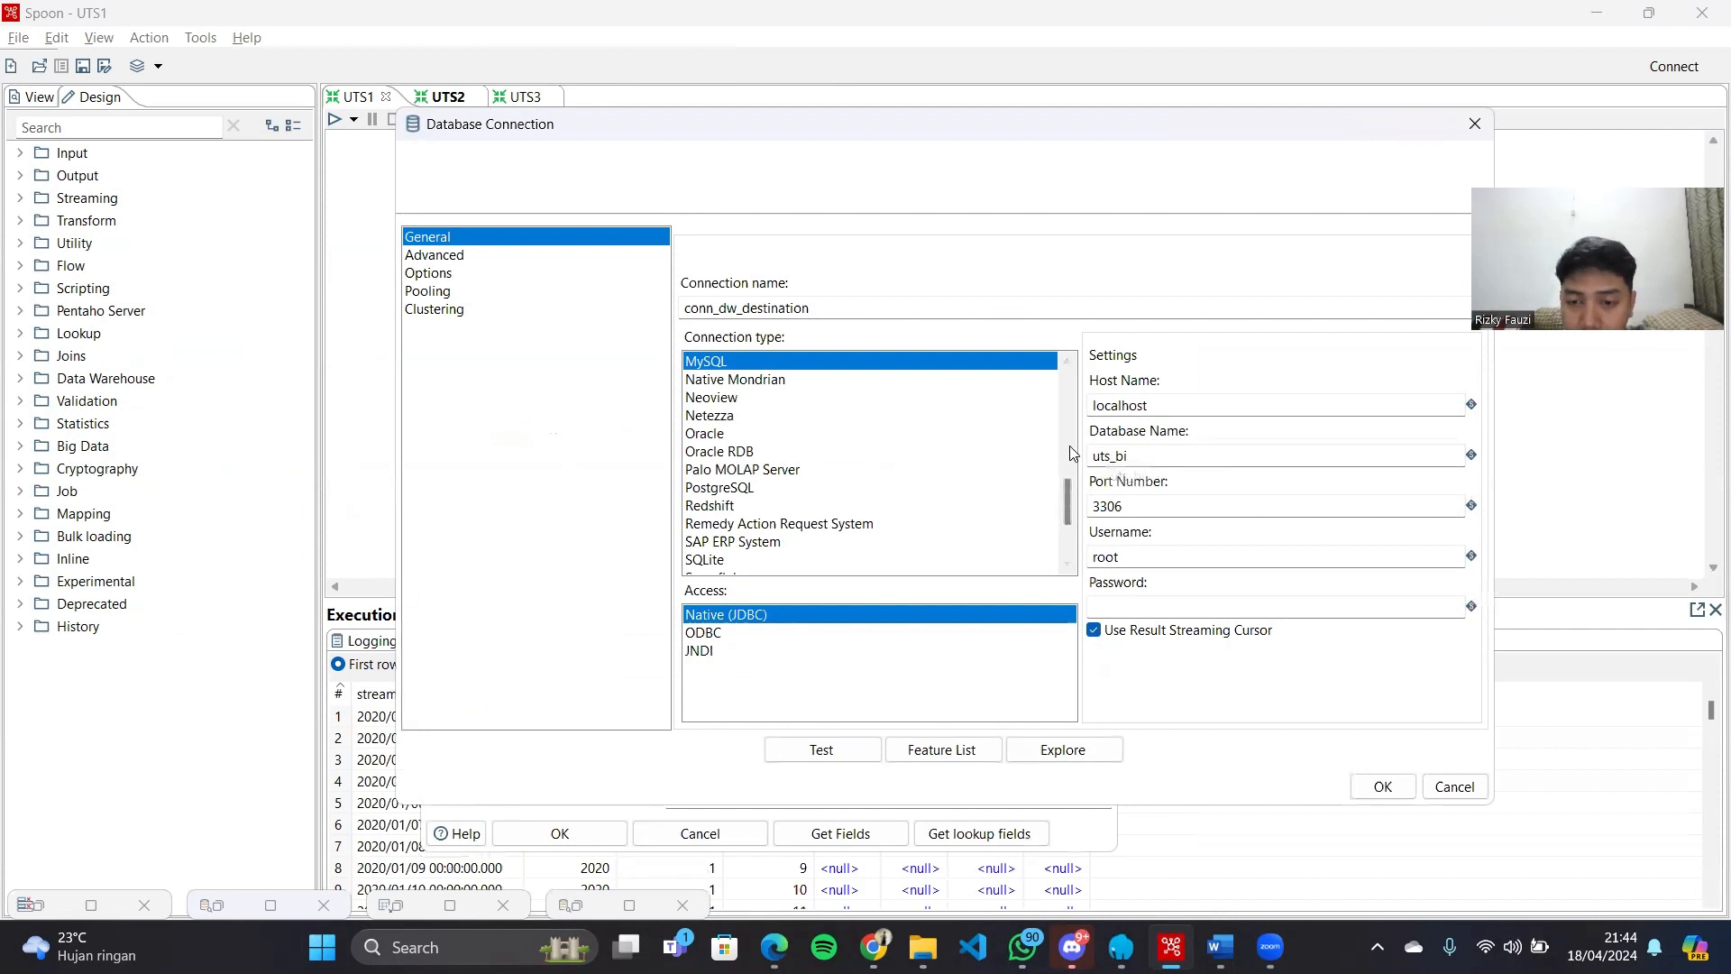
left_click(1372, 785)
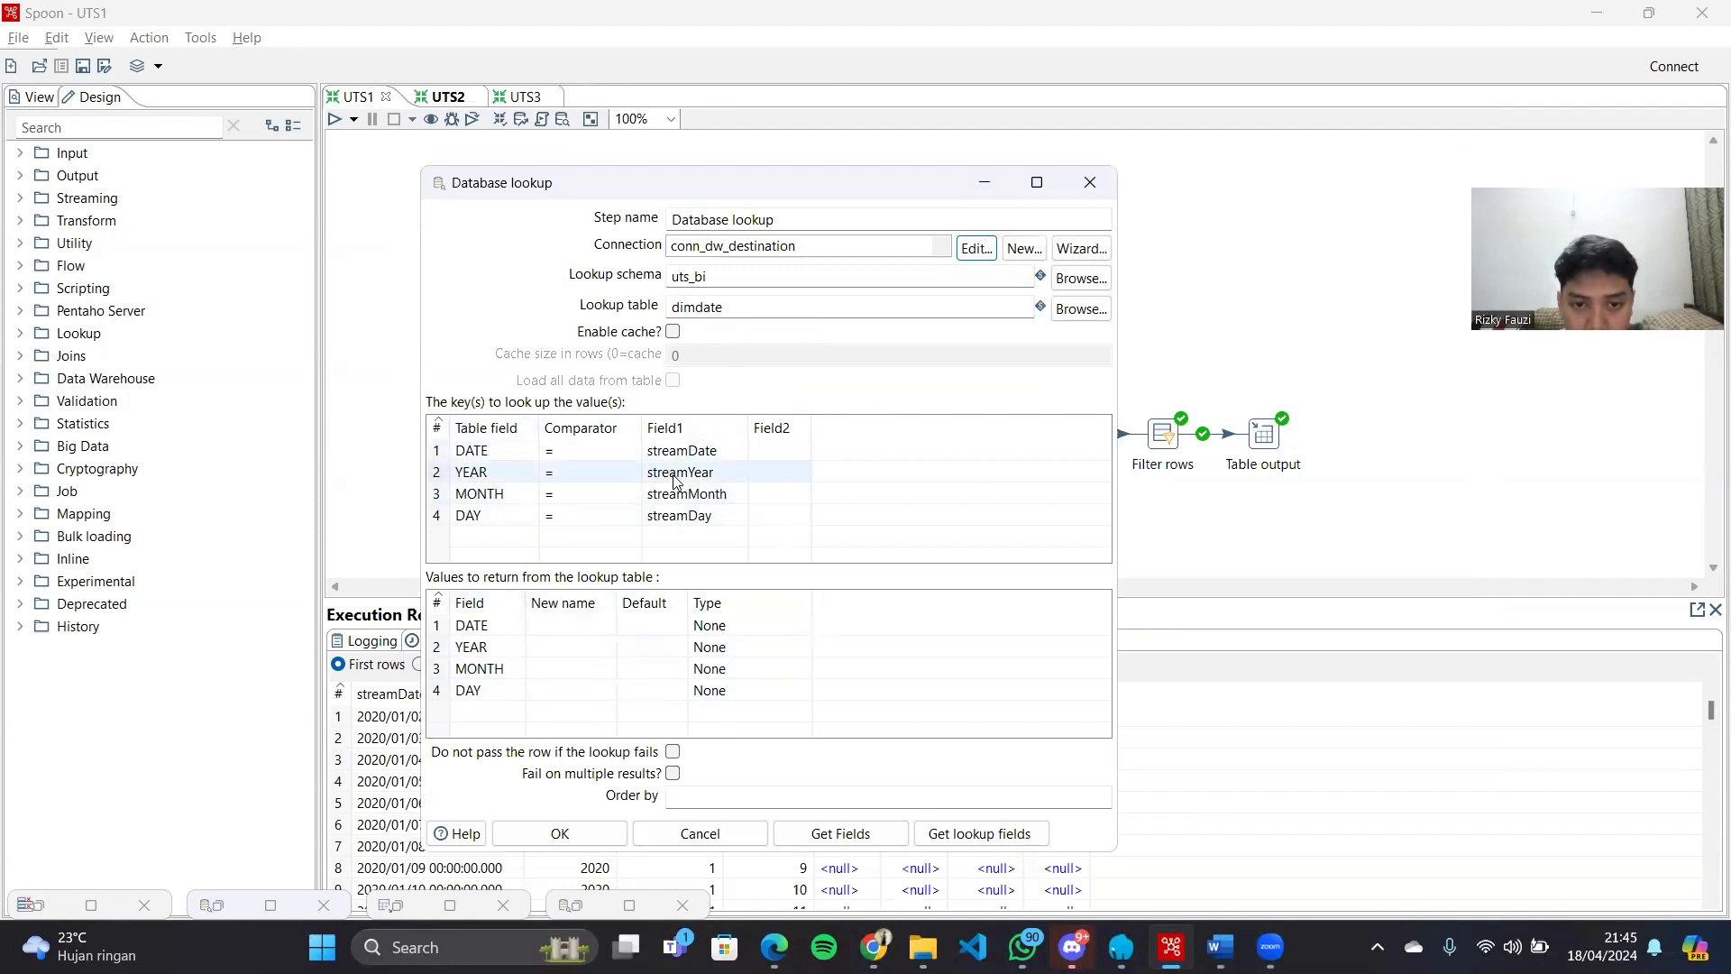
left_click(651, 835)
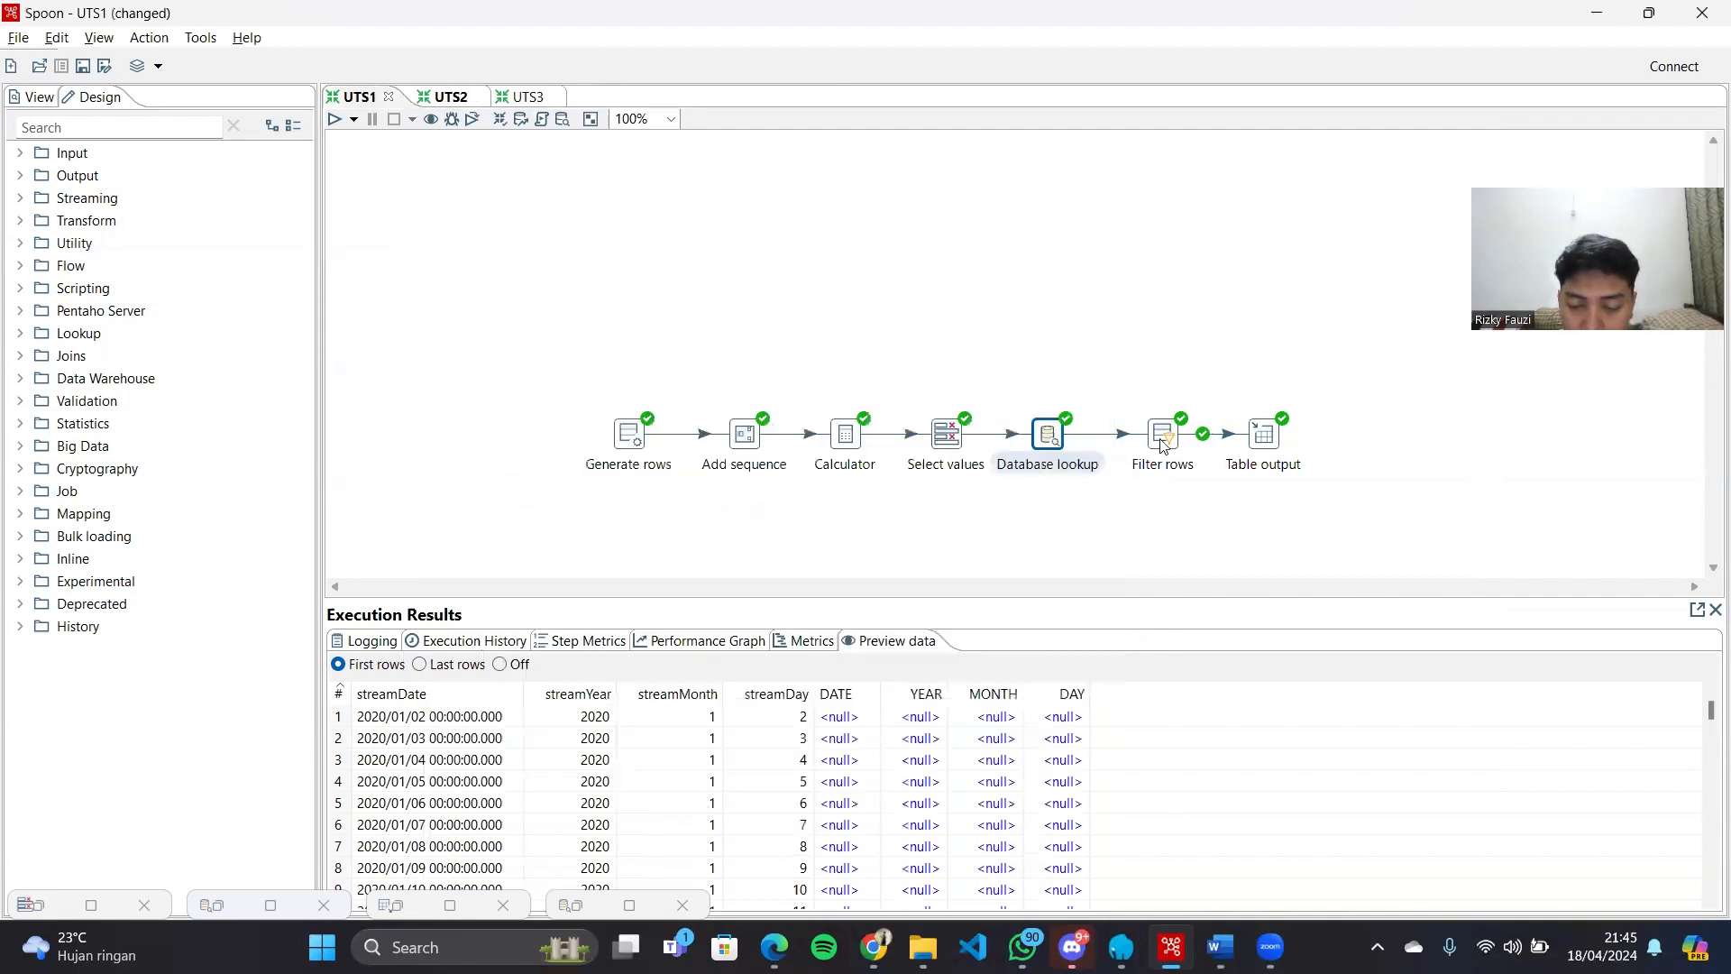
Review the Filter rows step's null conditions and the target step for rows that meet them
double_click(1162, 435)
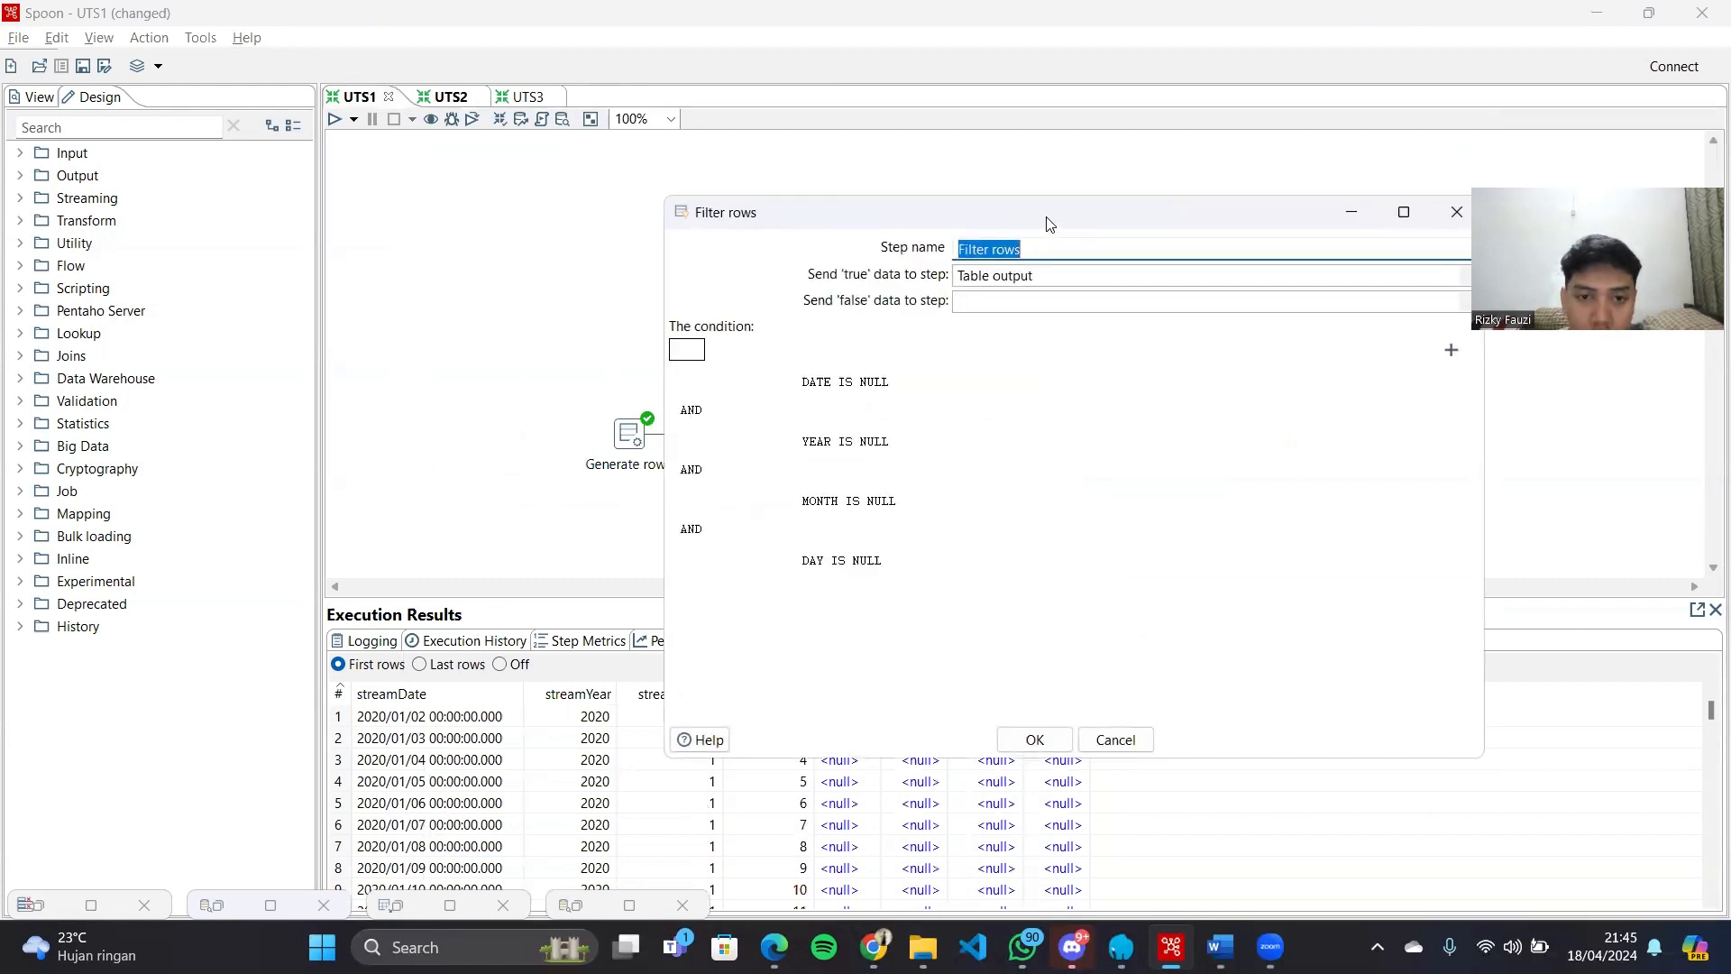
left_click_drag(1049, 224, 799, 192)
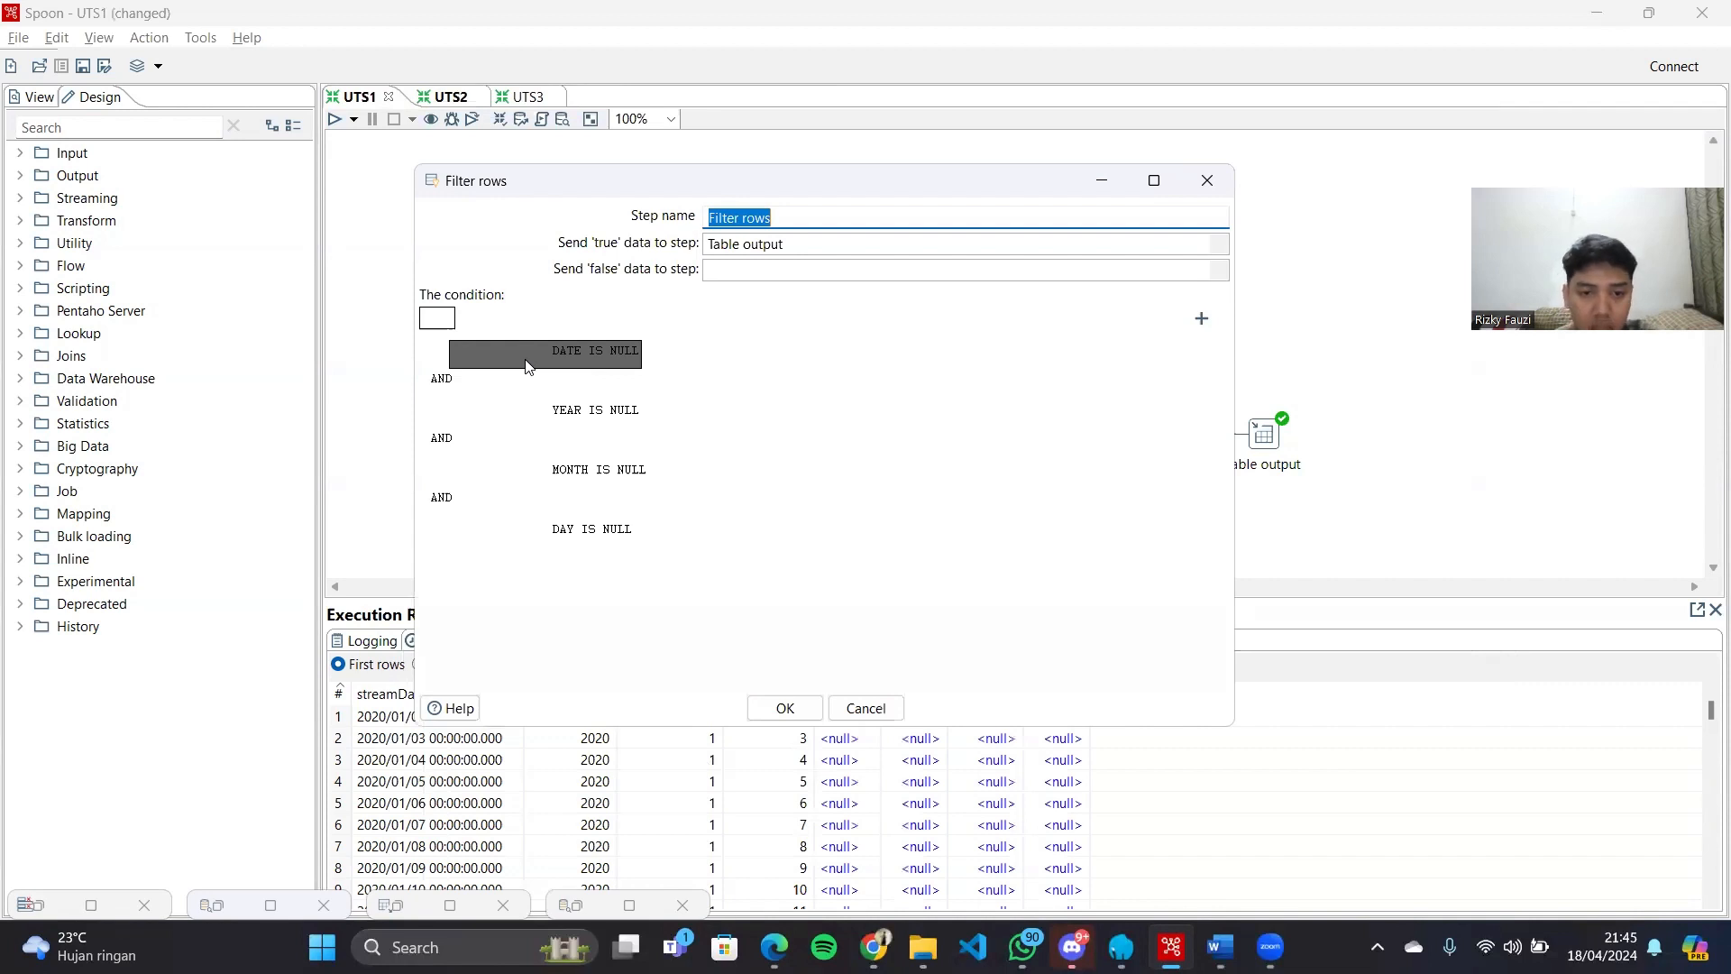
left_click(795, 710)
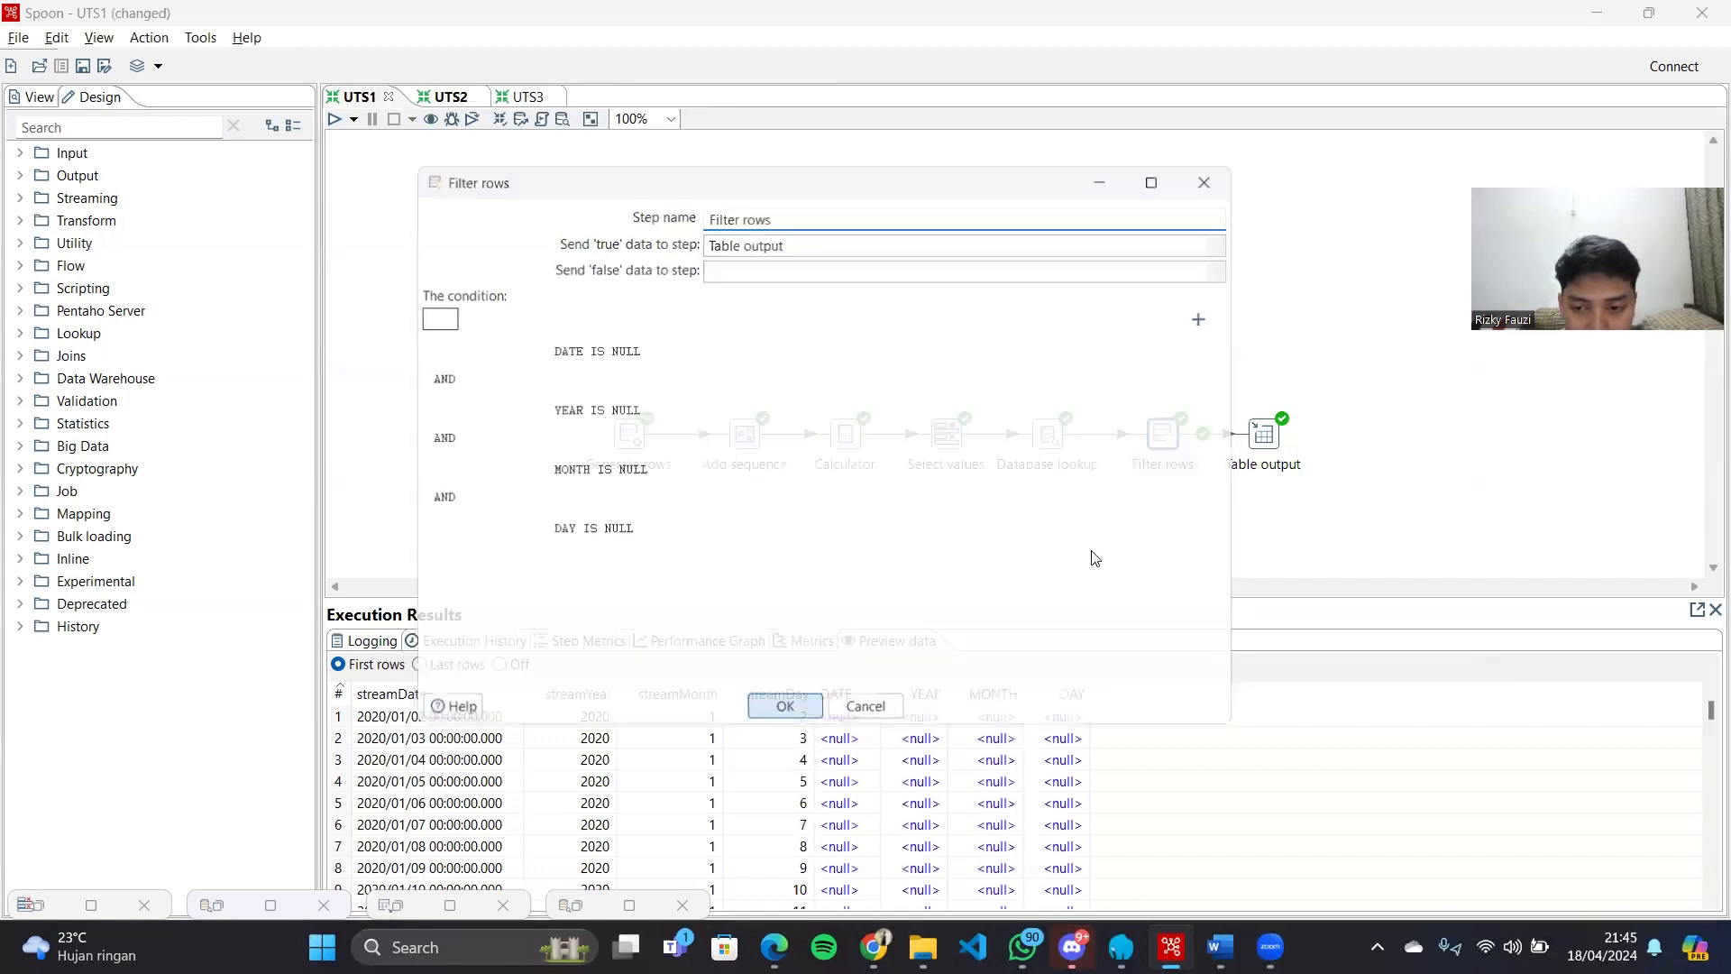
Review the Table output step's target table and its mapping of stream fields to database fields
double_click(1263, 437)
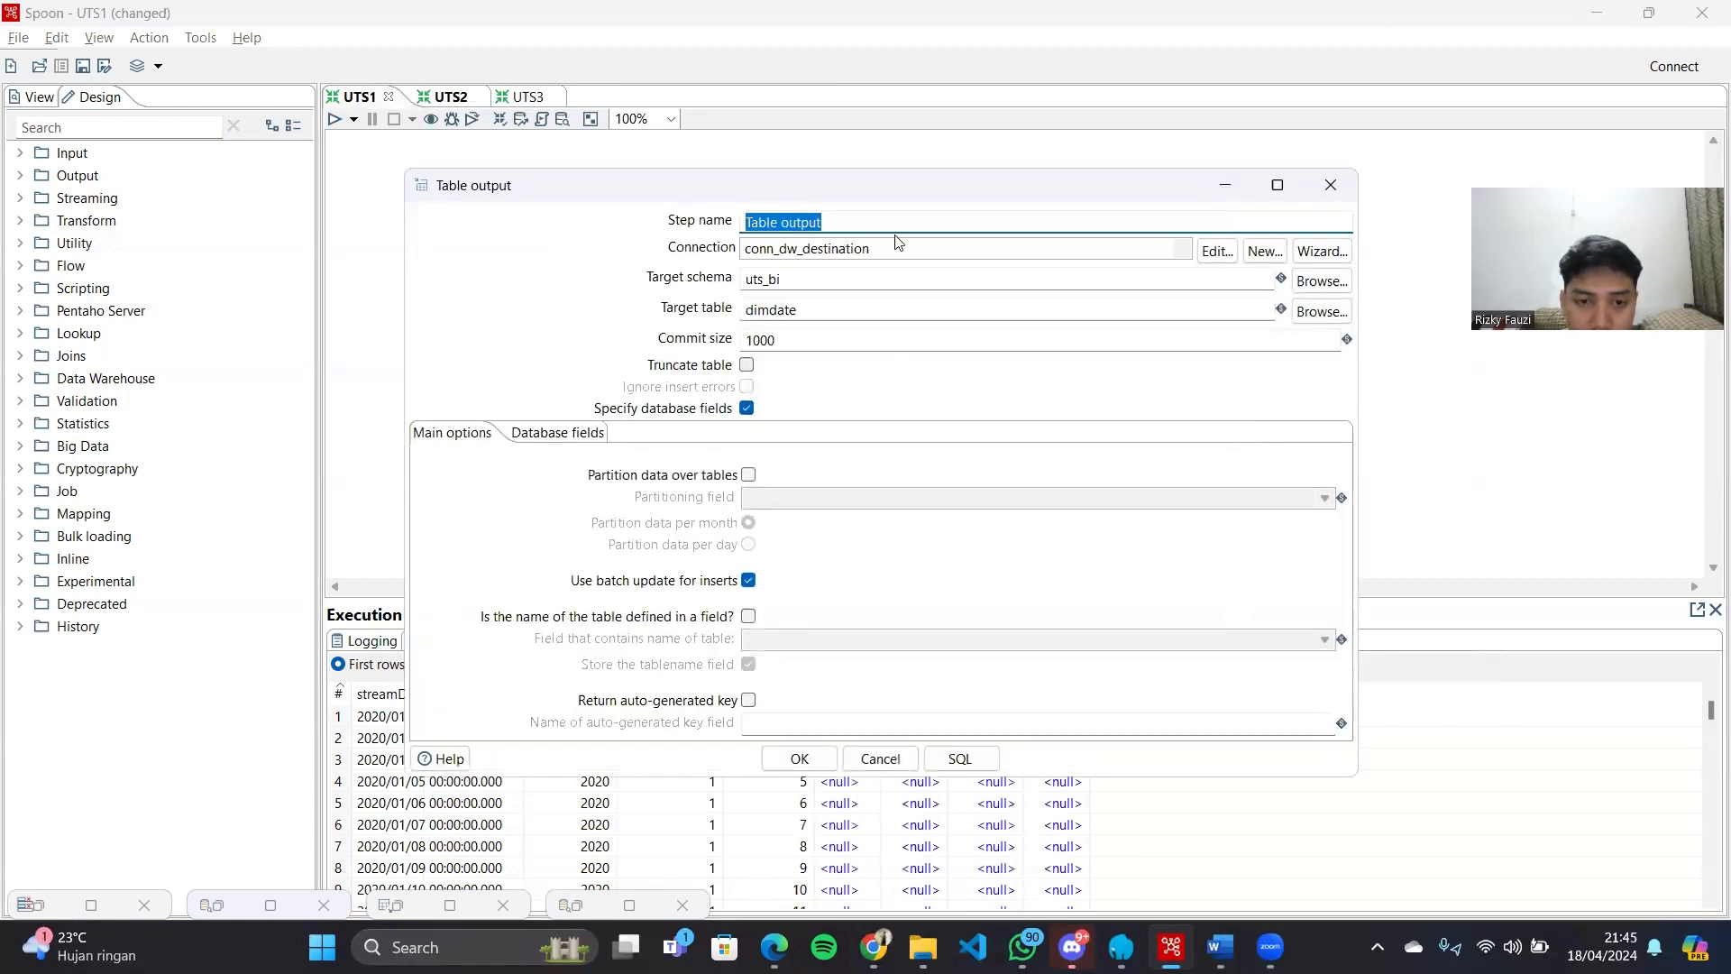
left_click(575, 434)
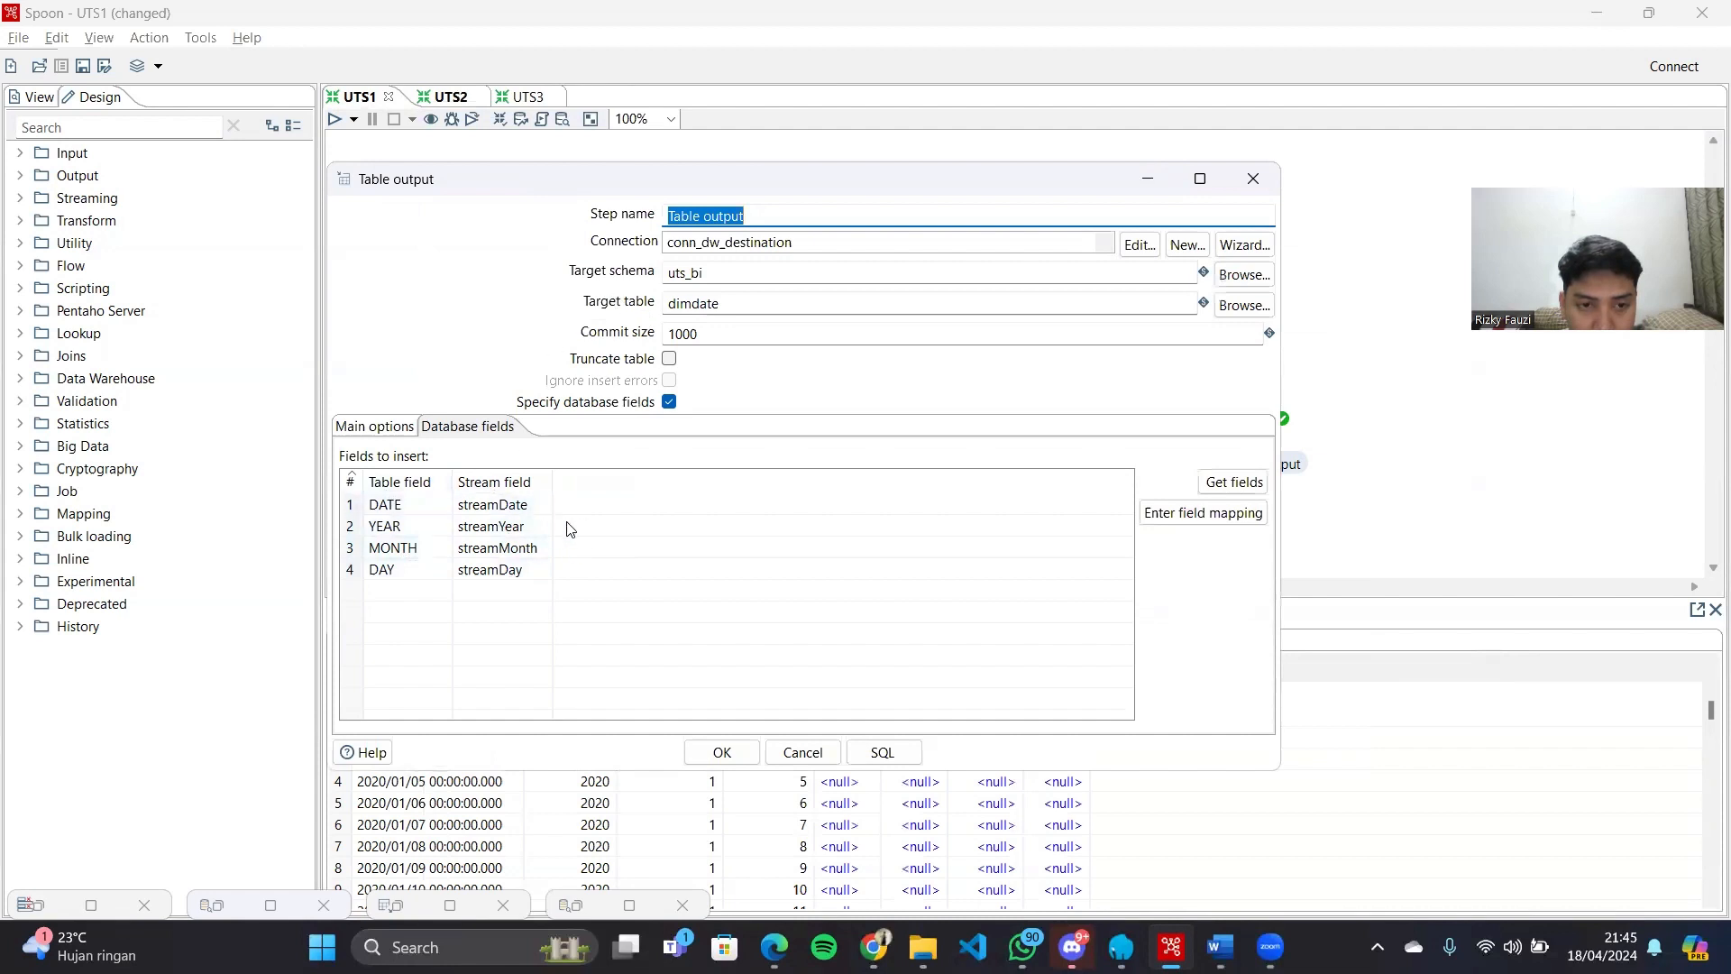
left_click_drag(791, 163, 869, 185)
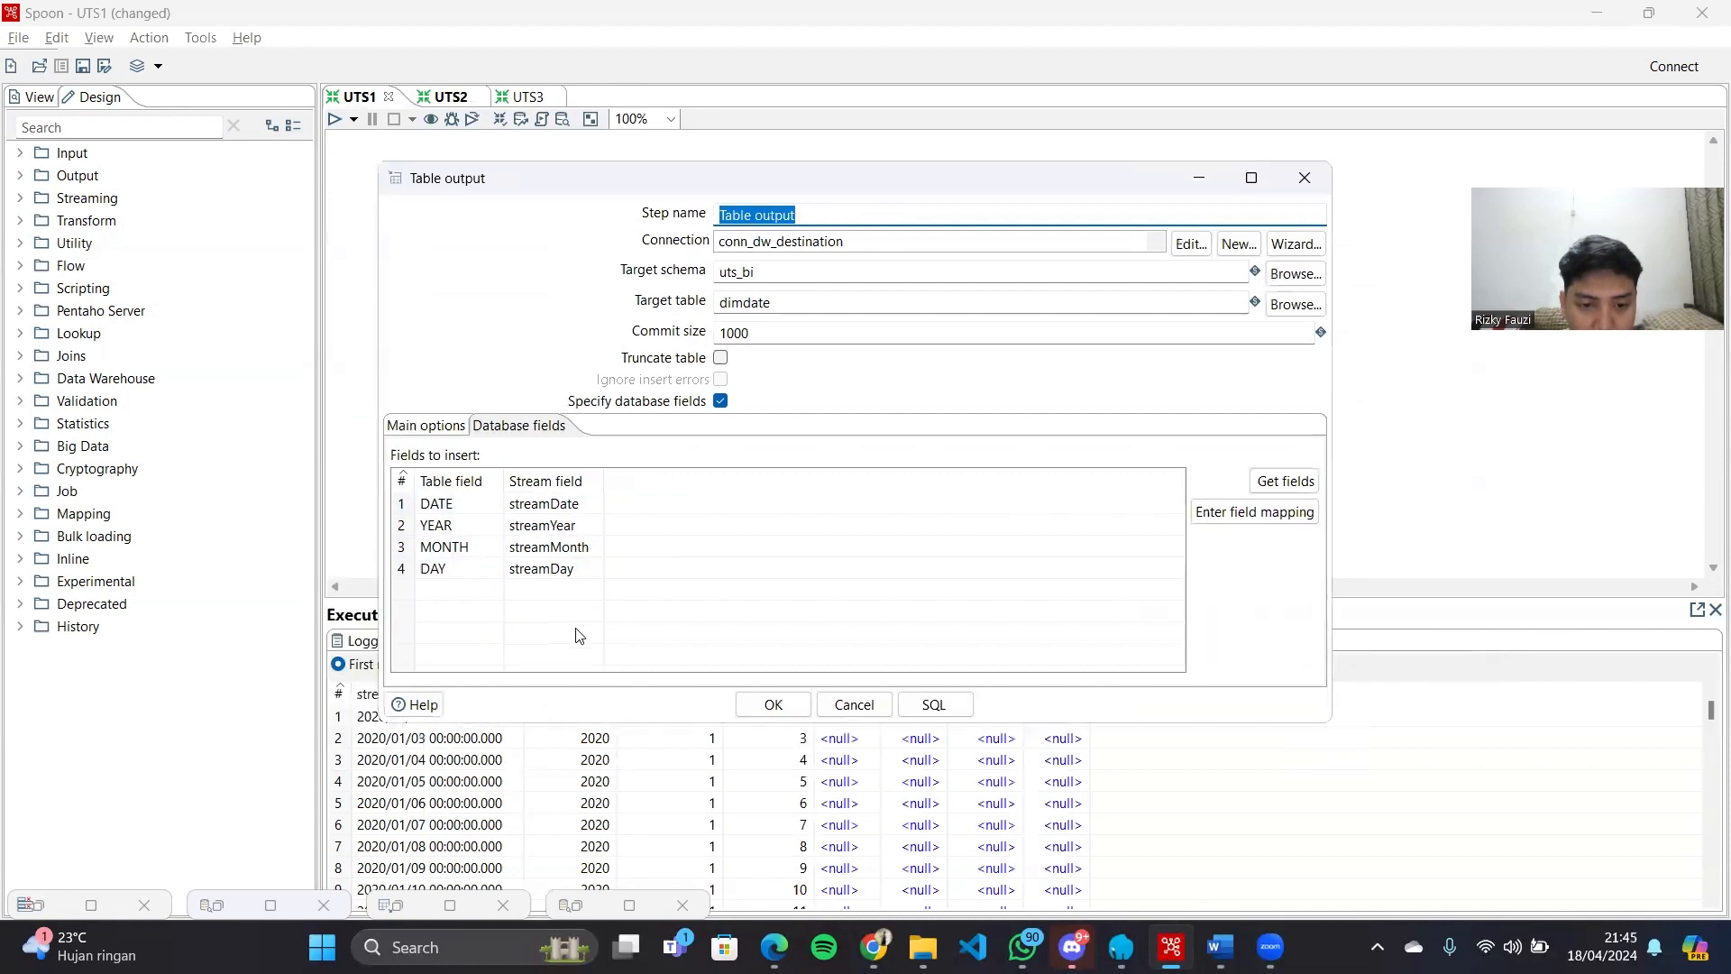
left_click(774, 704)
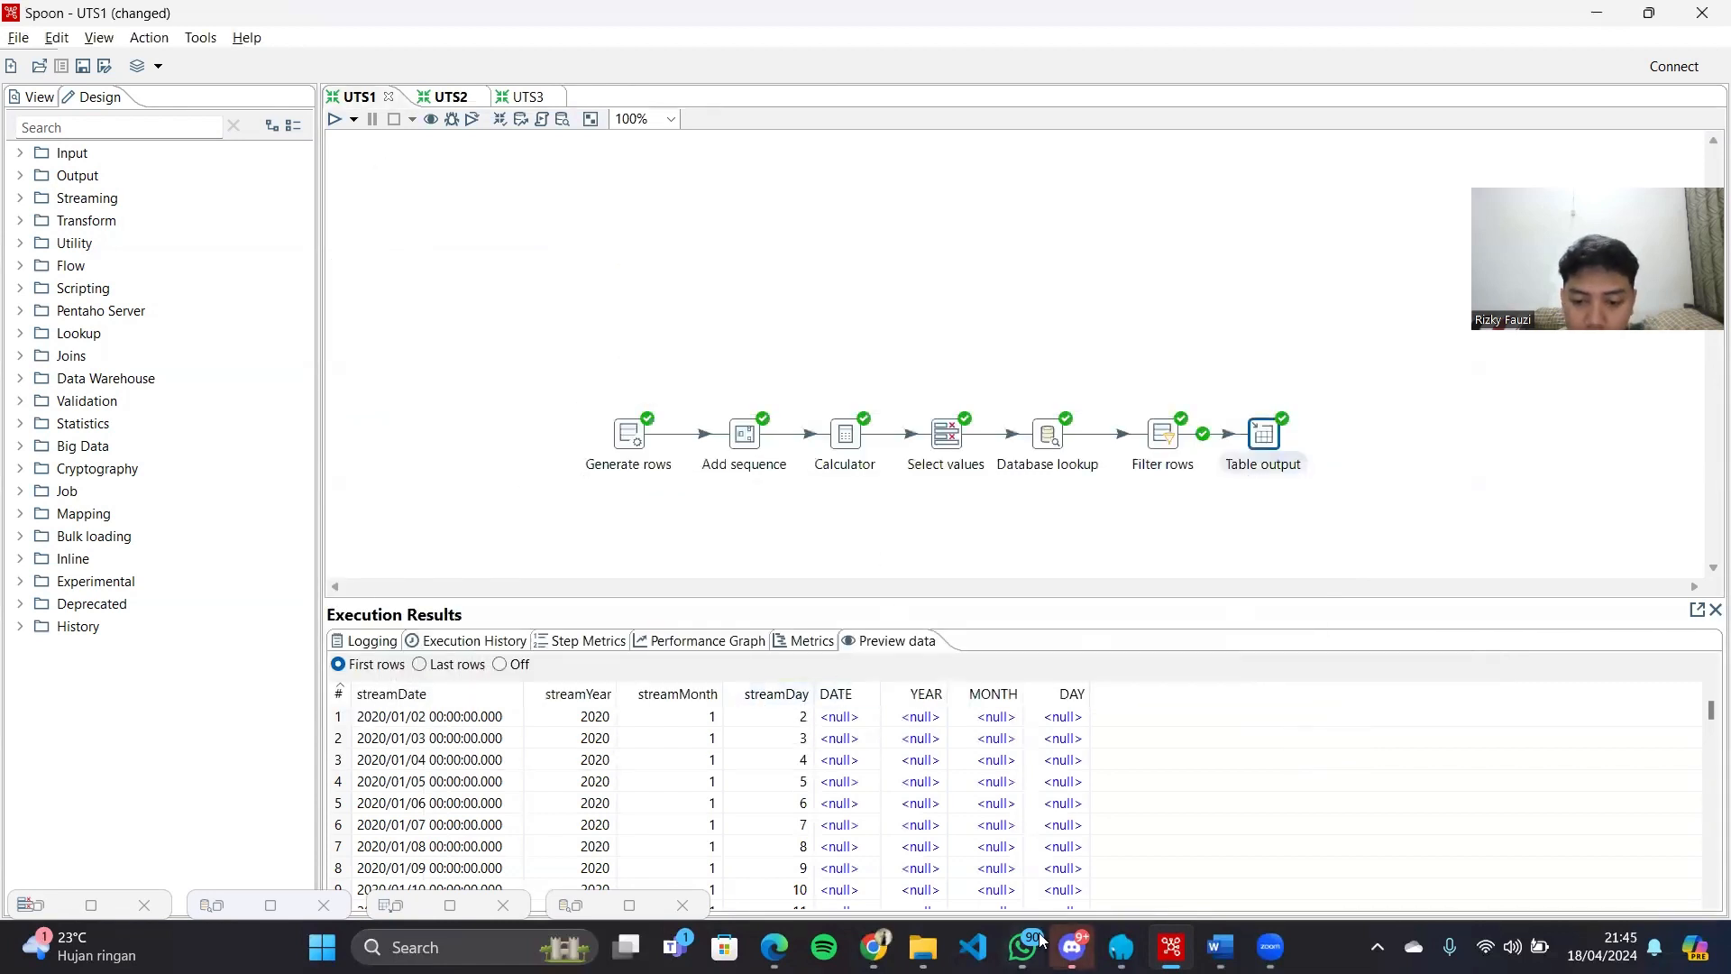
Switch to phpMyAdmin, browse the rows of the dimdate table in uts_bi, and open the toko_barokah table list
left_click(775, 946)
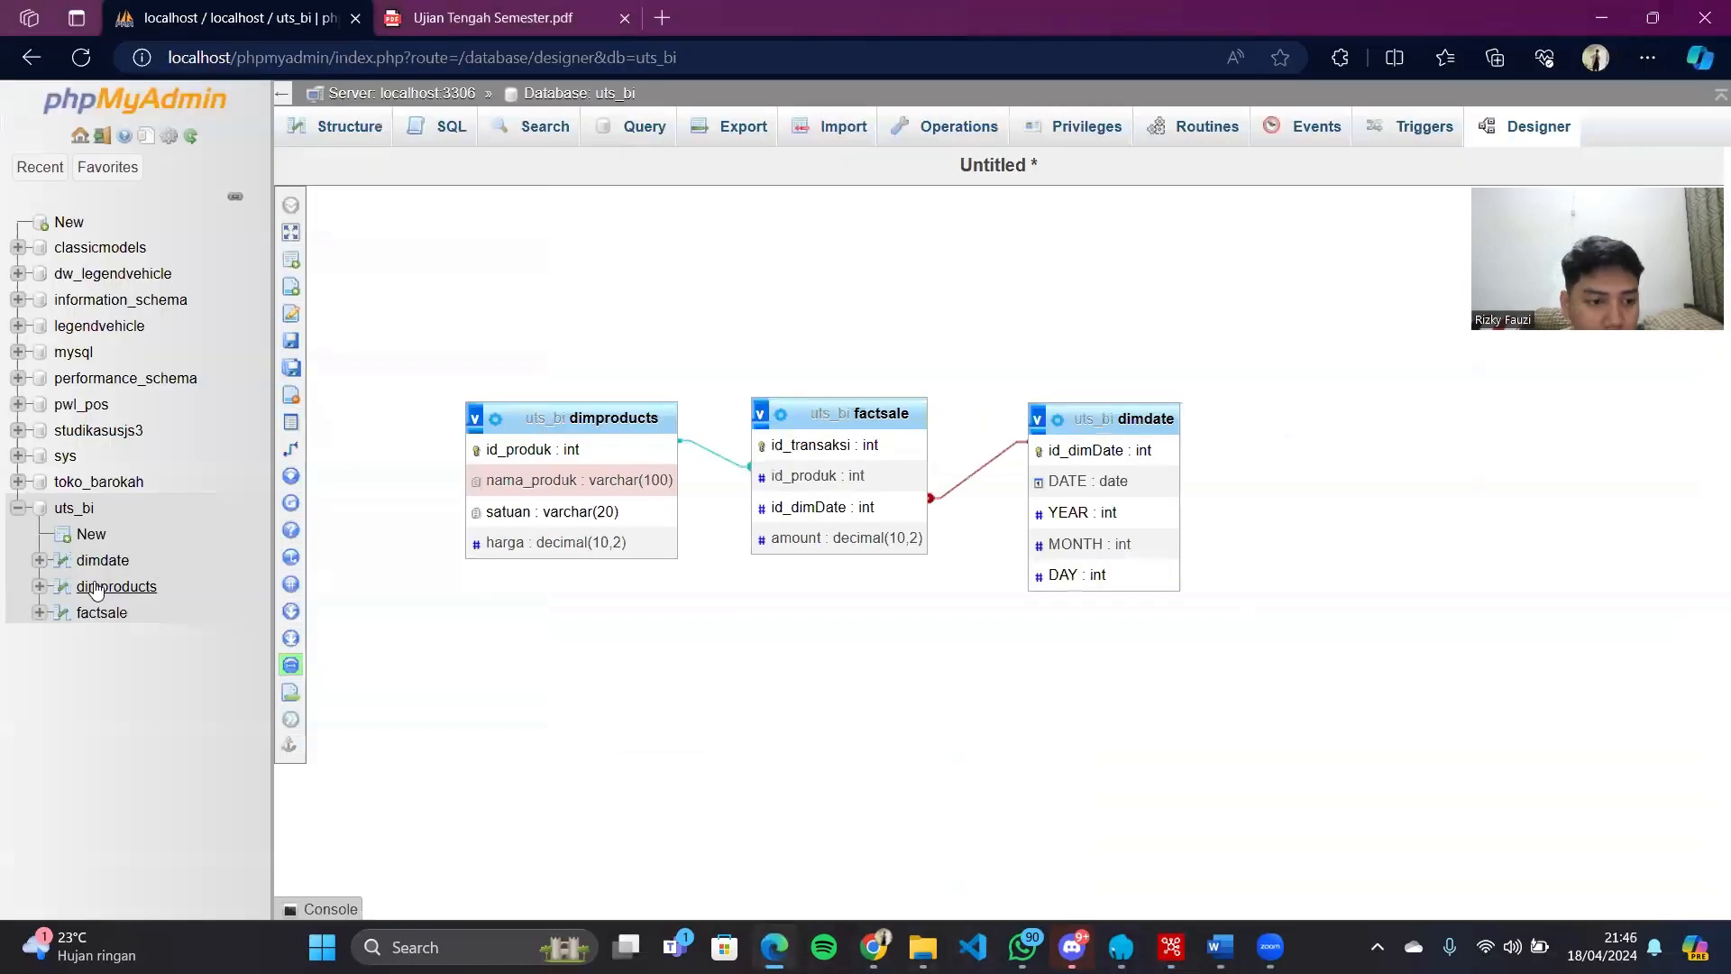
left_click(102, 560)
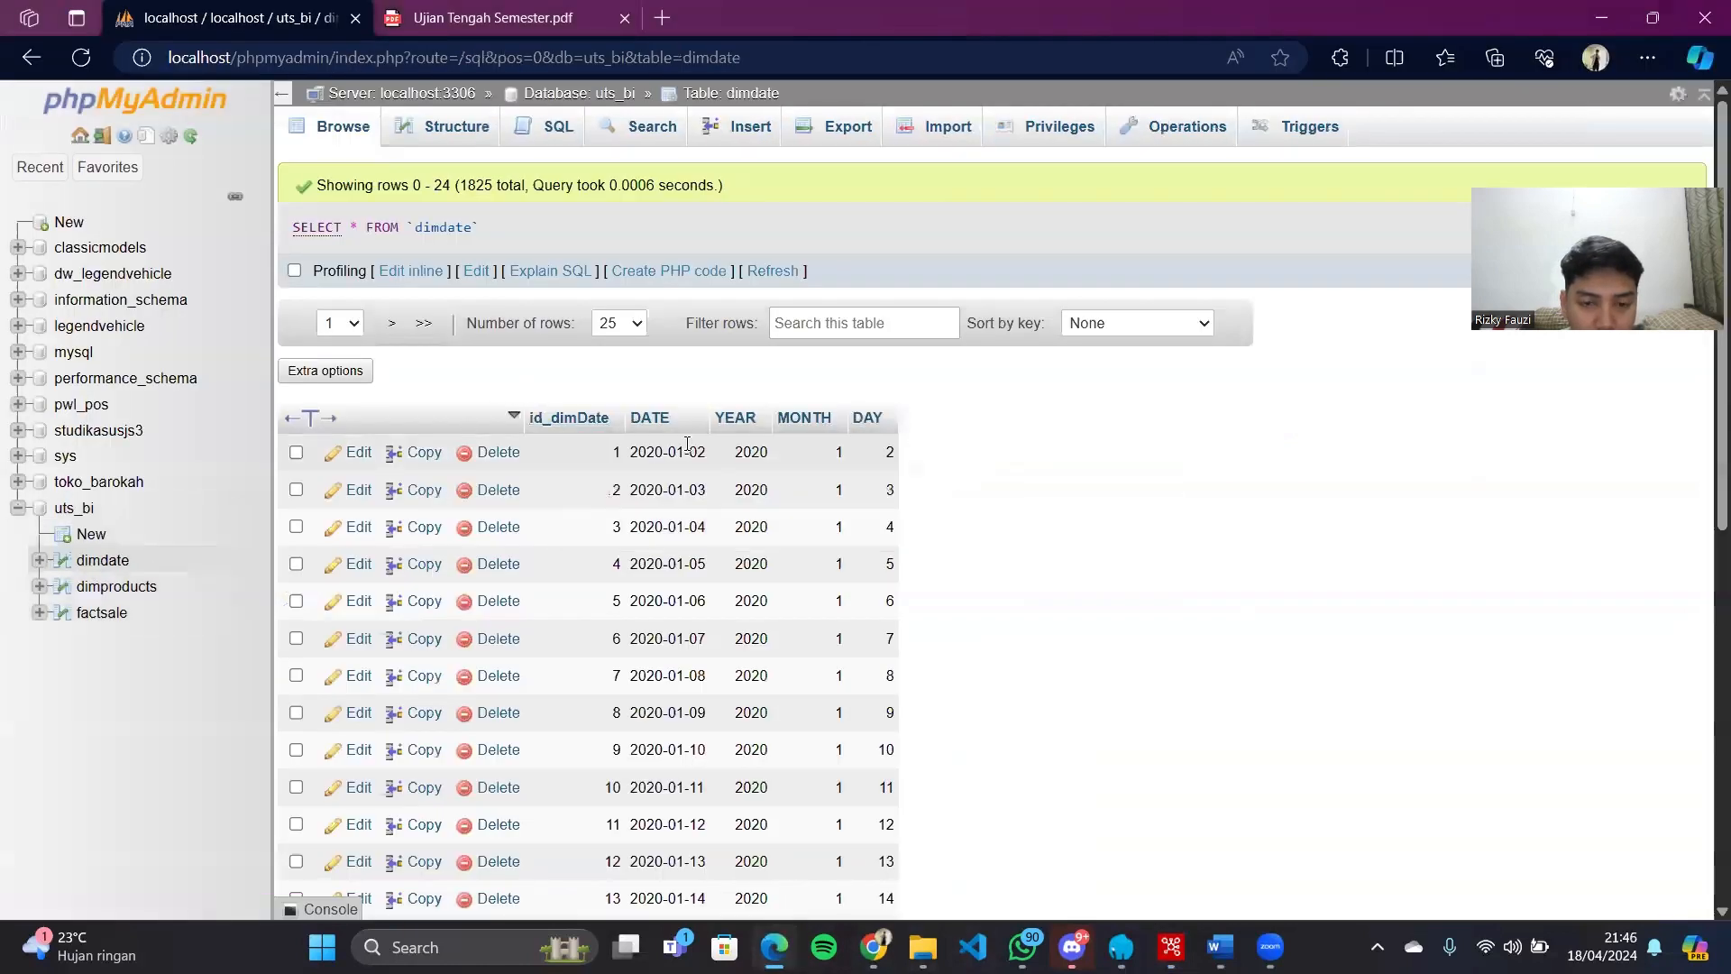
scroll(694, 442, "down", 1)
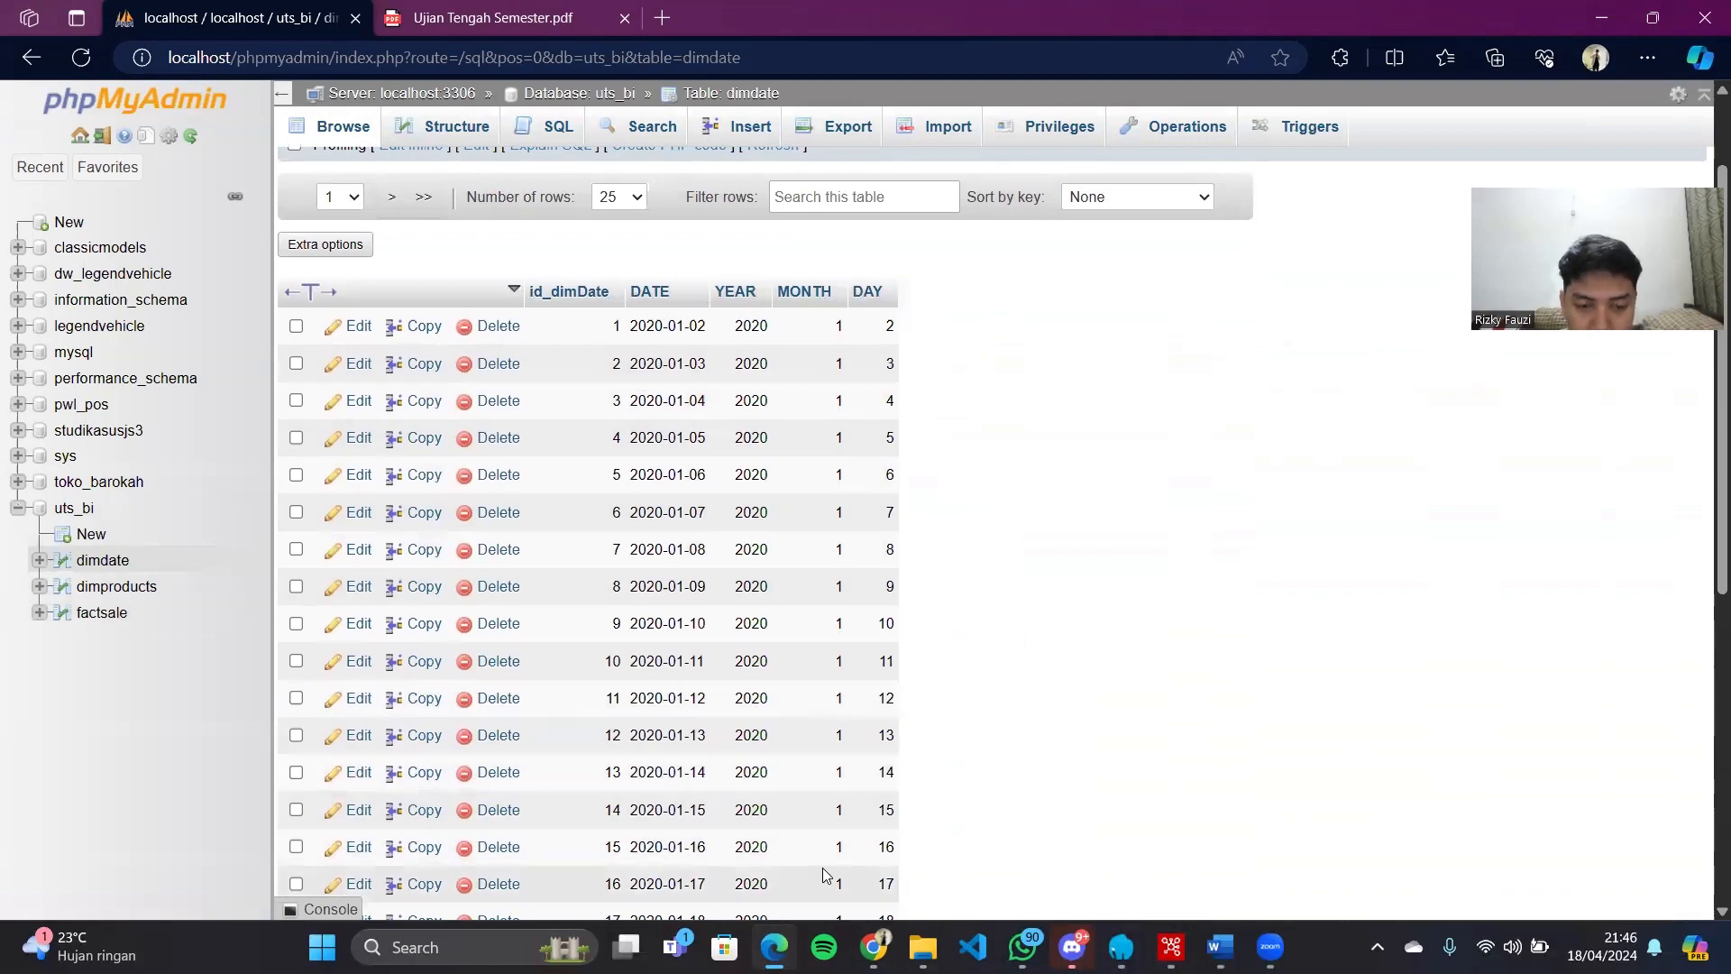
scroll(900, 550, "down", 3)
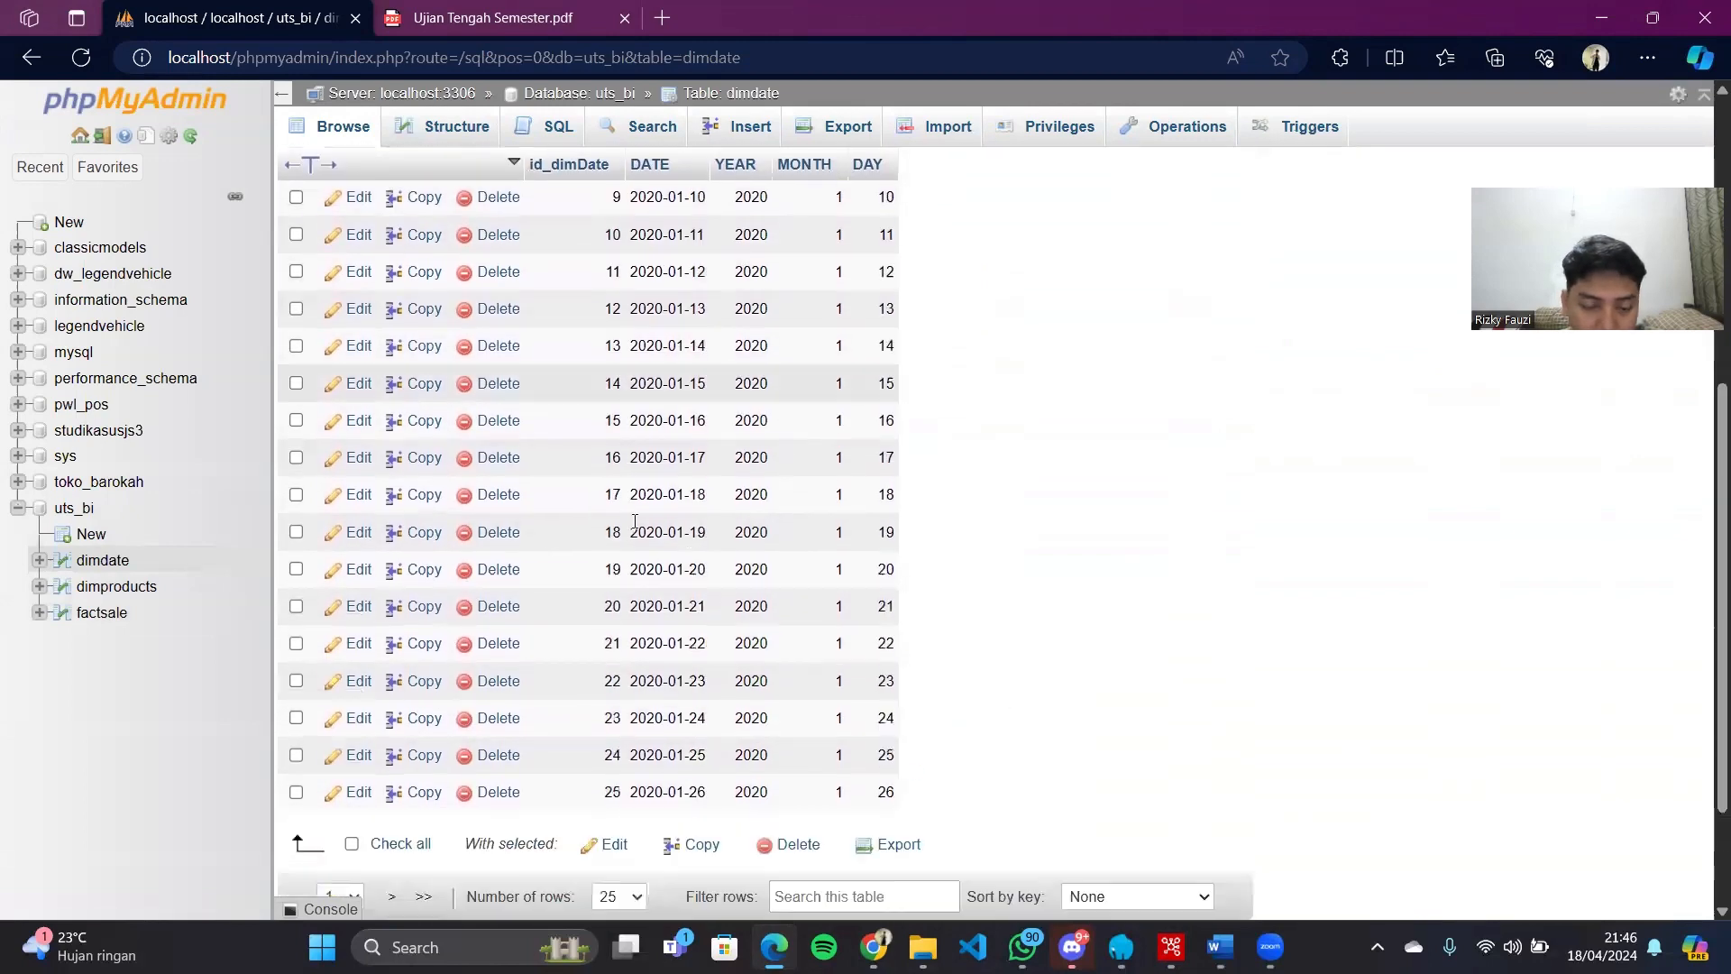
scroll(778, 642, "up", 3)
scroll(777, 642, "down", 2)
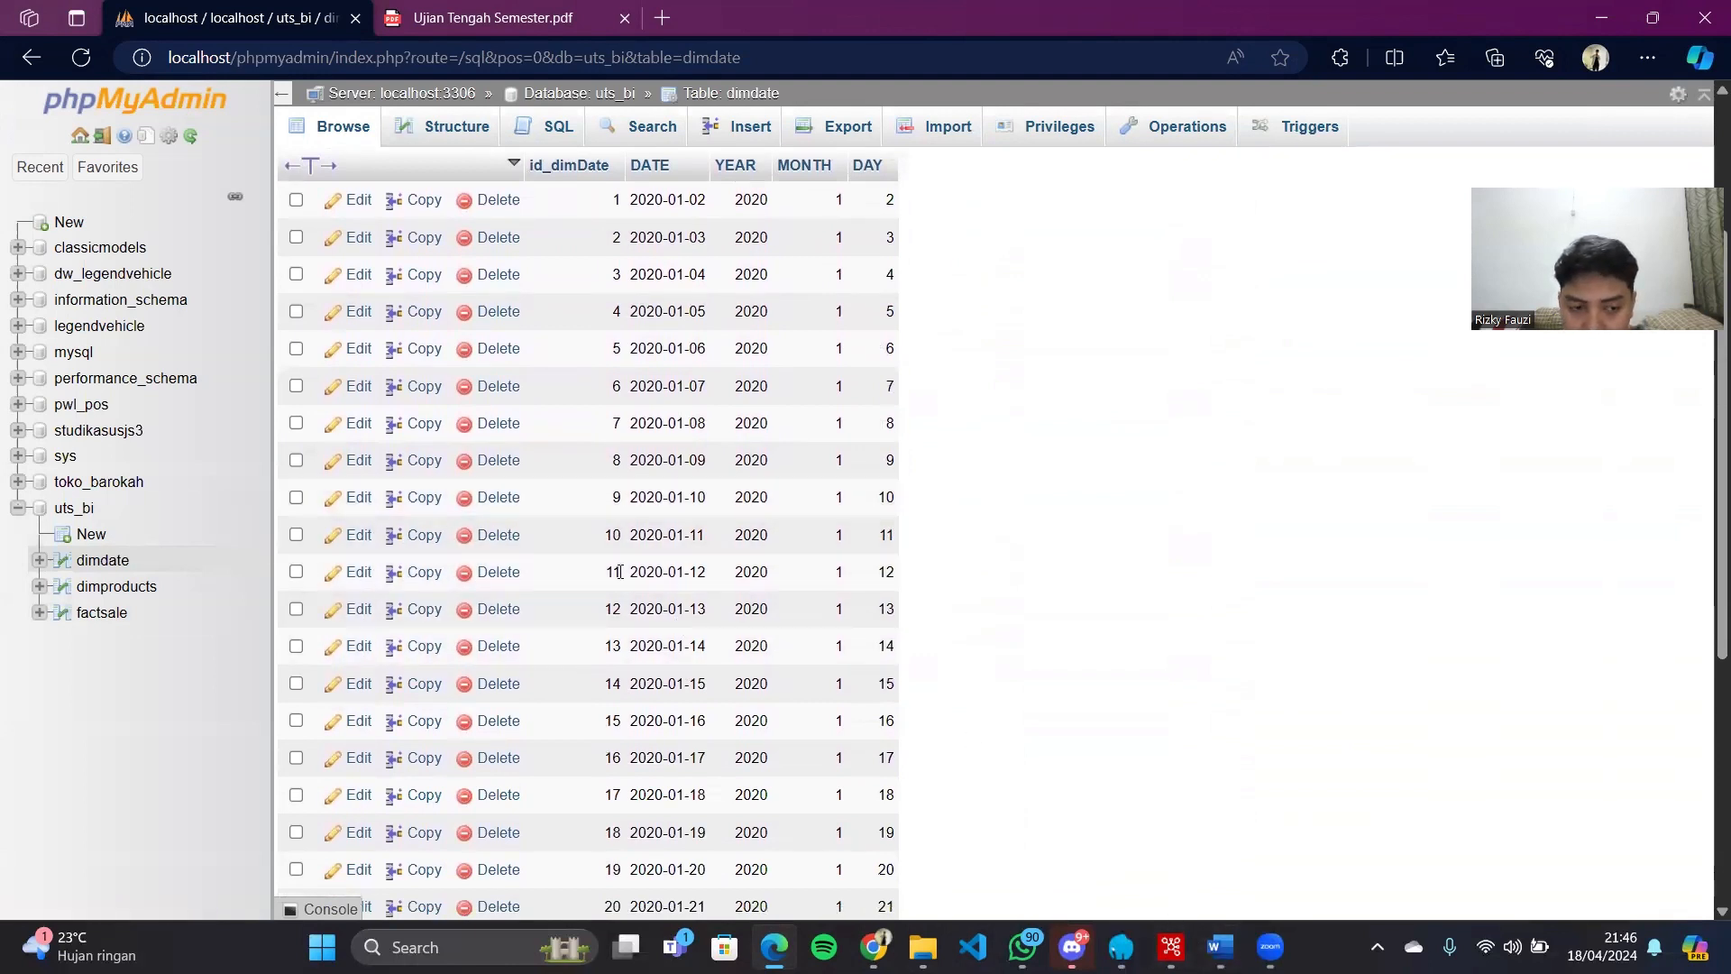
left_click(99, 482)
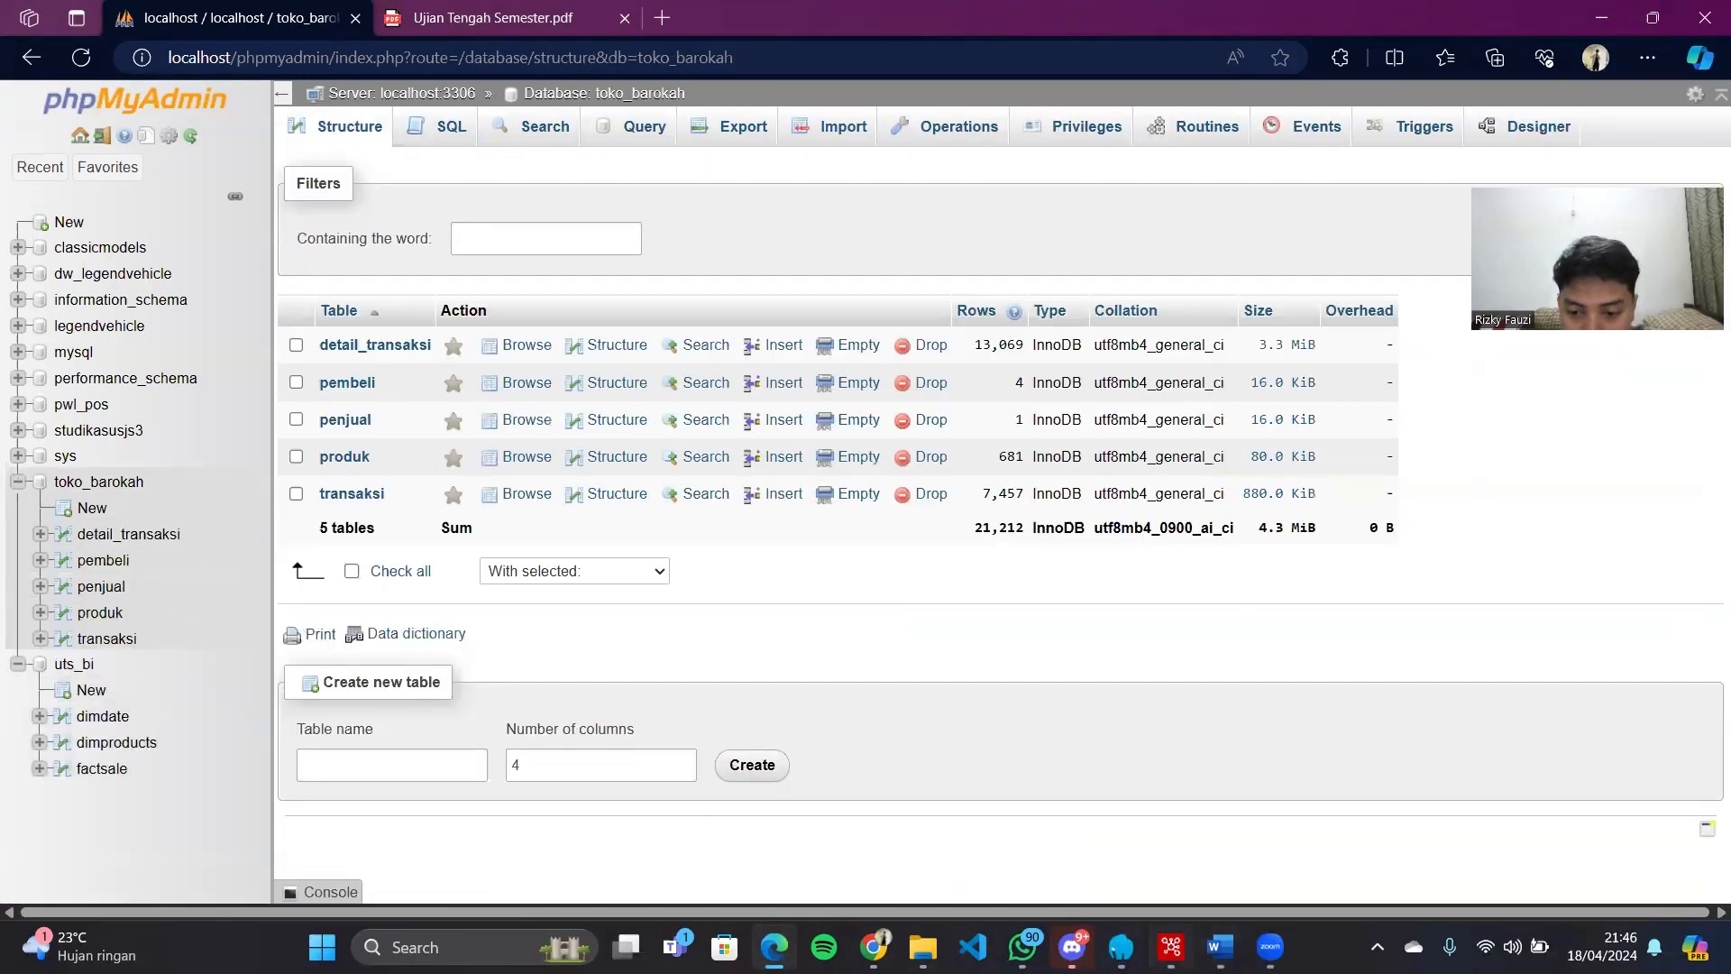
Return to Spoon and review the UTS2 Table input step's source connection settings and SQL query
left_click(1163, 944)
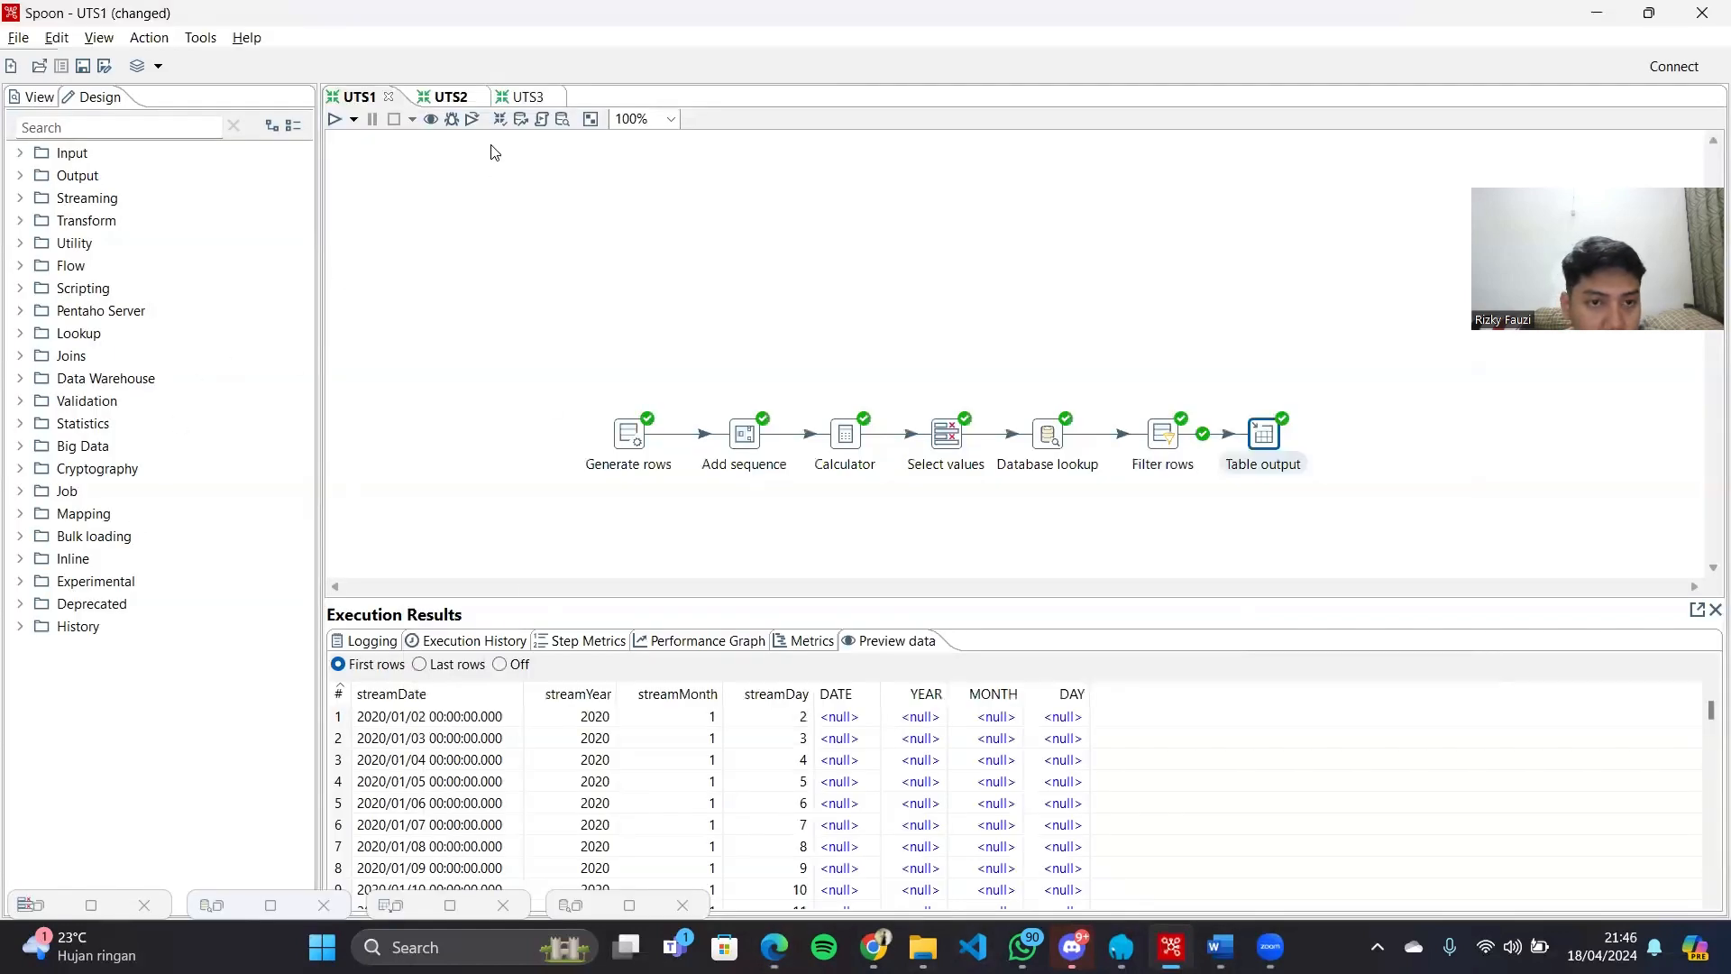
left_click(451, 97)
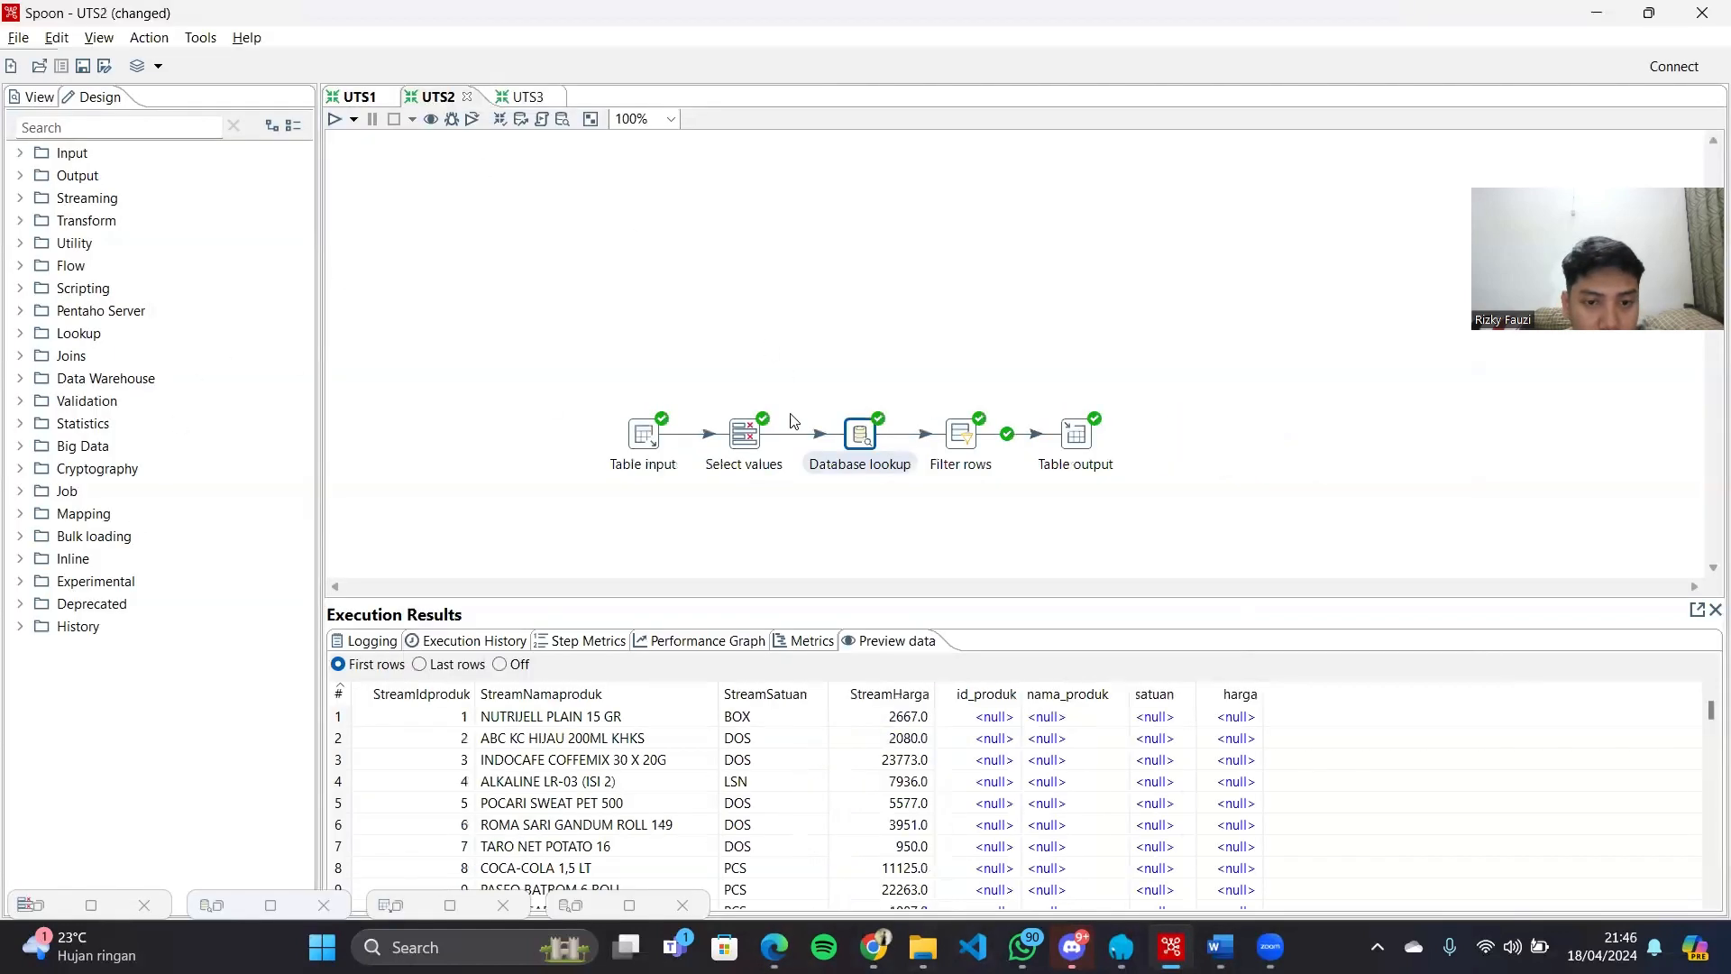
left_click(642, 437)
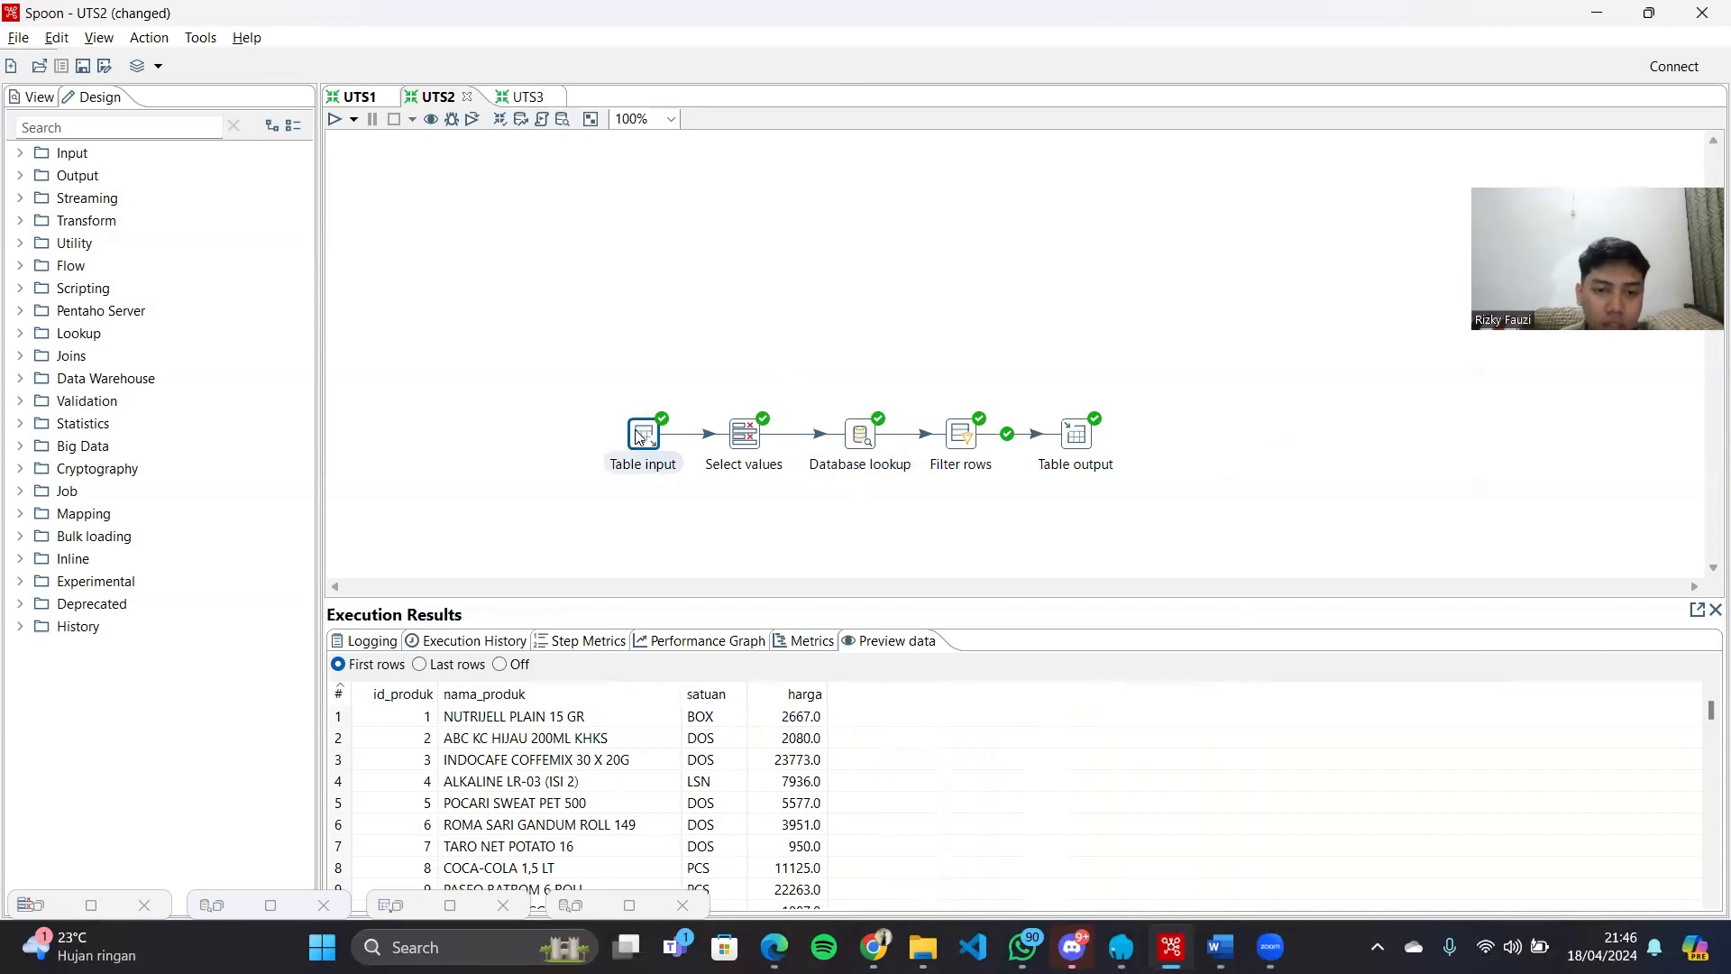
double_click(640, 432)
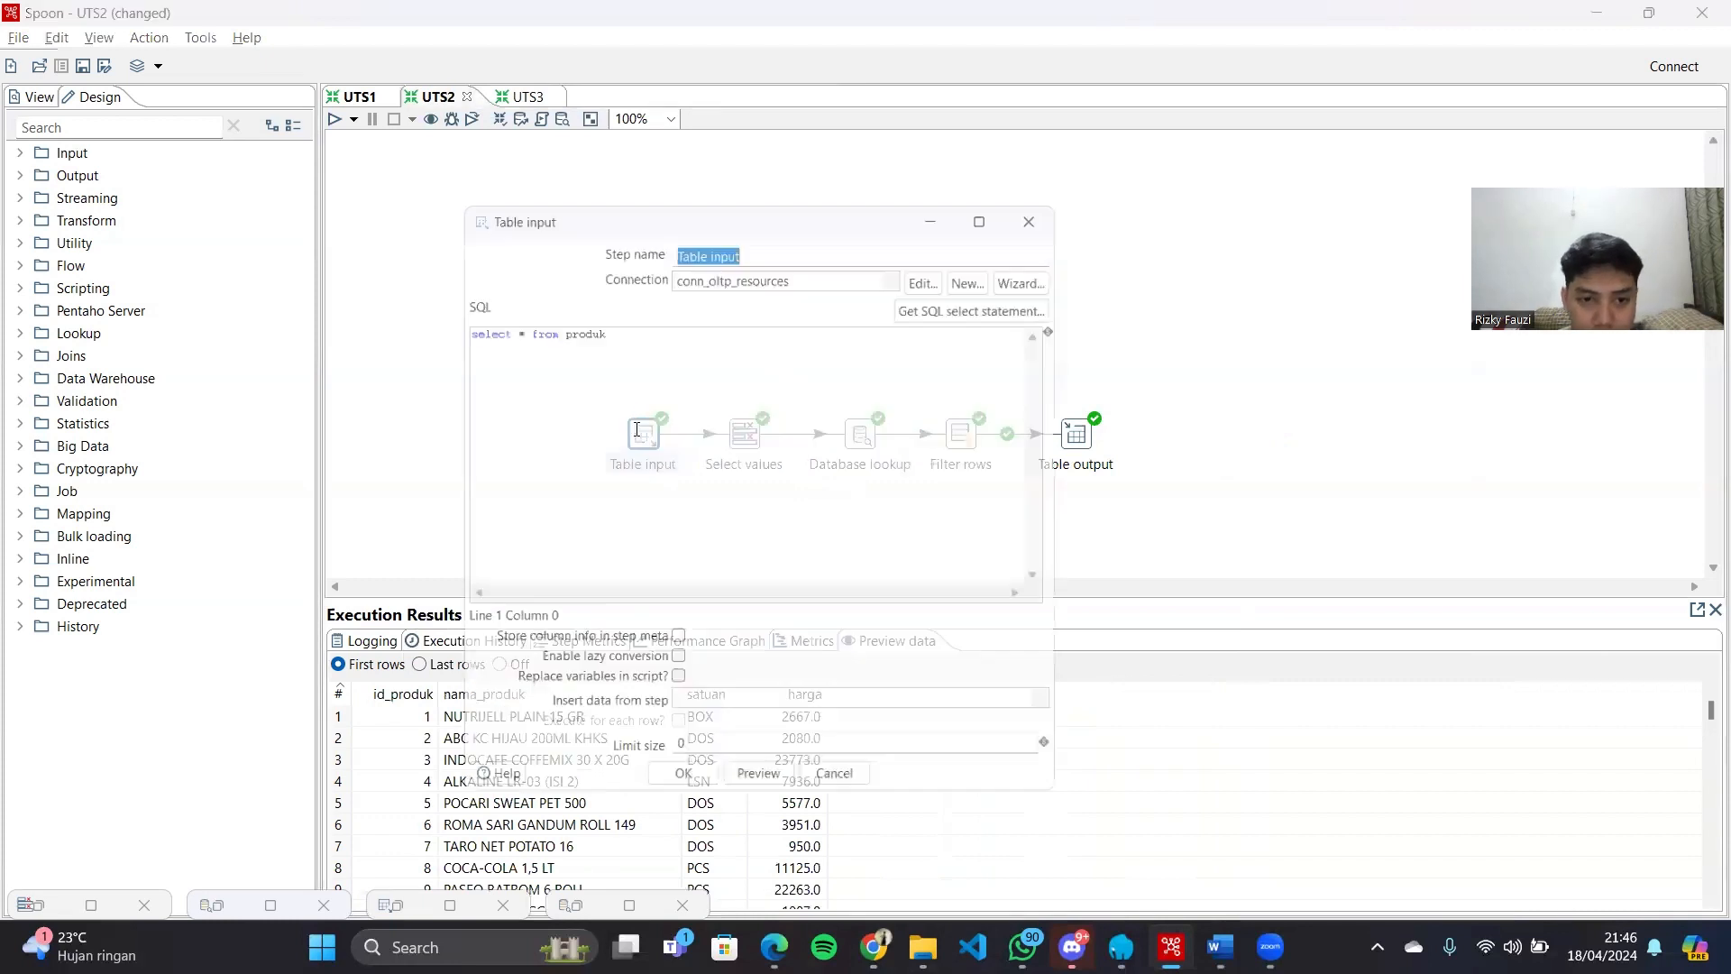
left_click(838, 267)
left_click(932, 275)
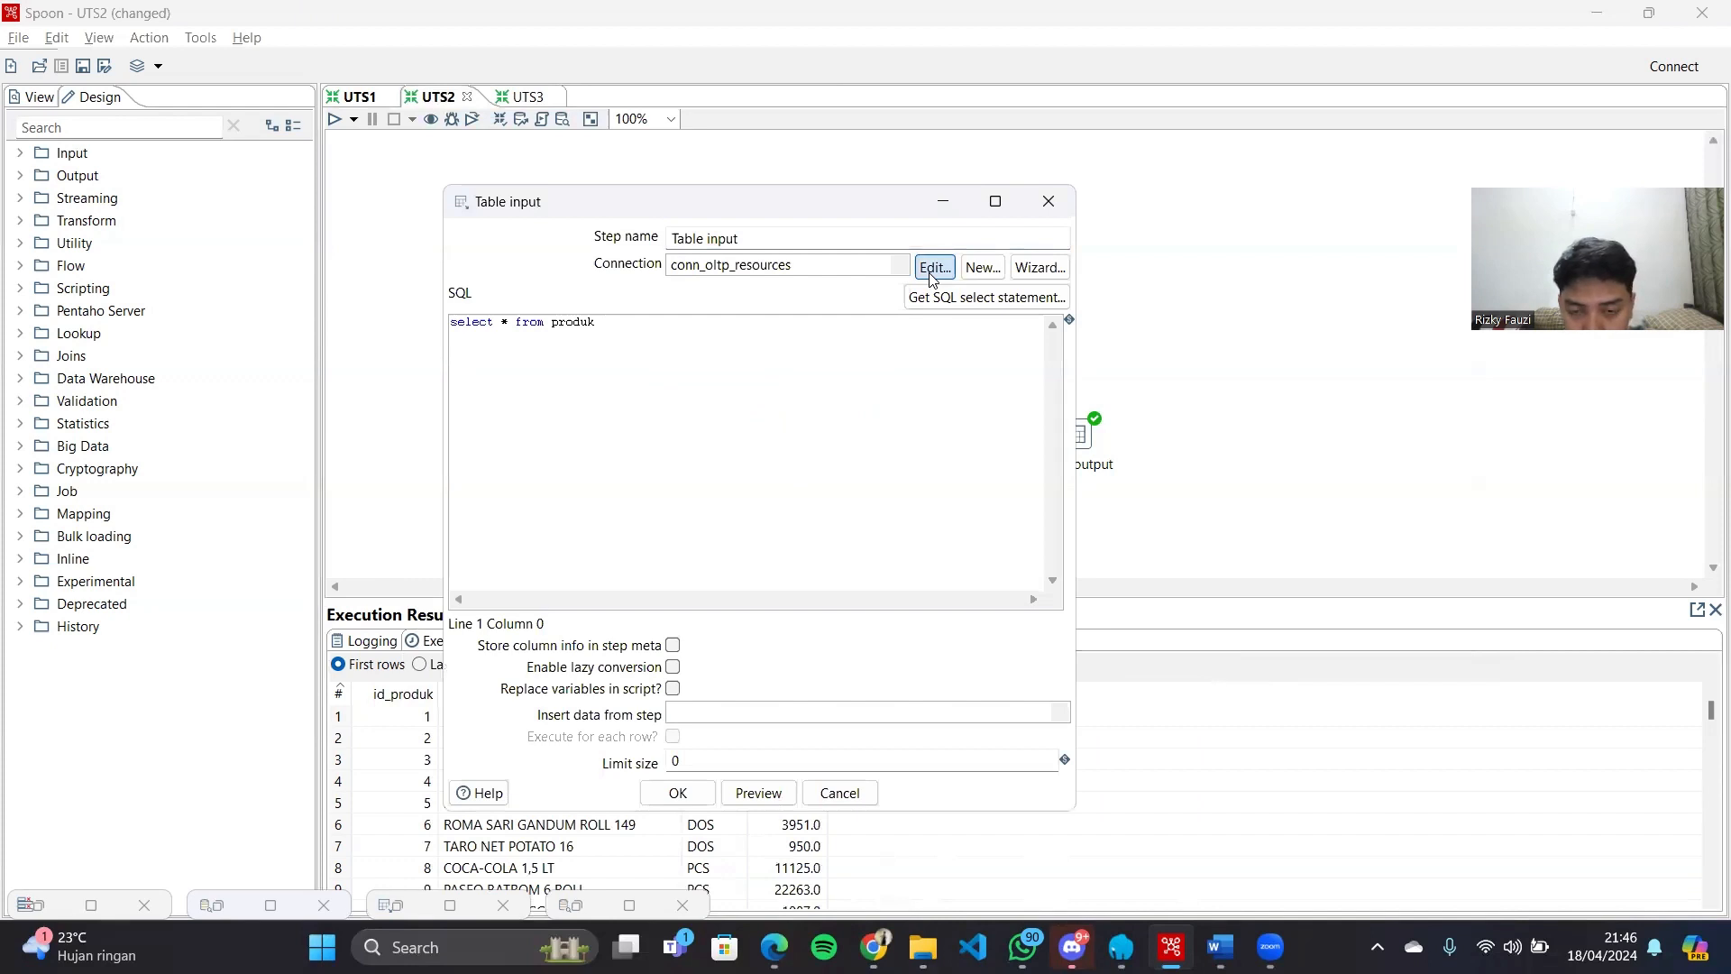
left_click(931, 269)
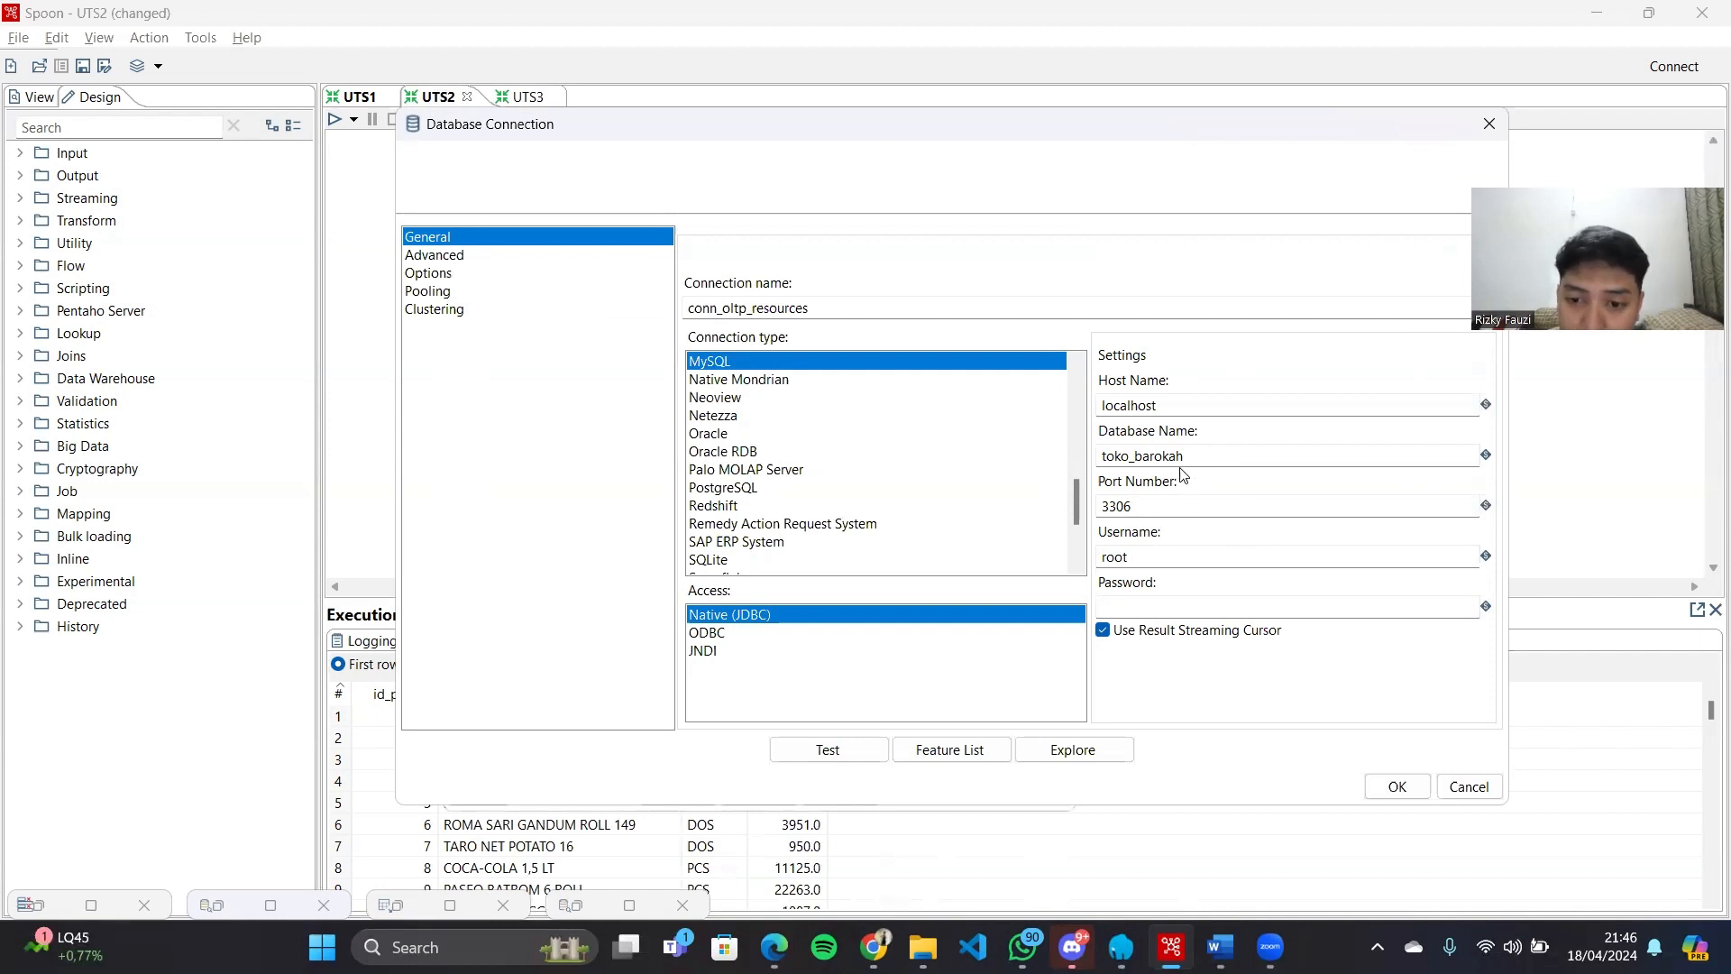
left_click(1396, 787)
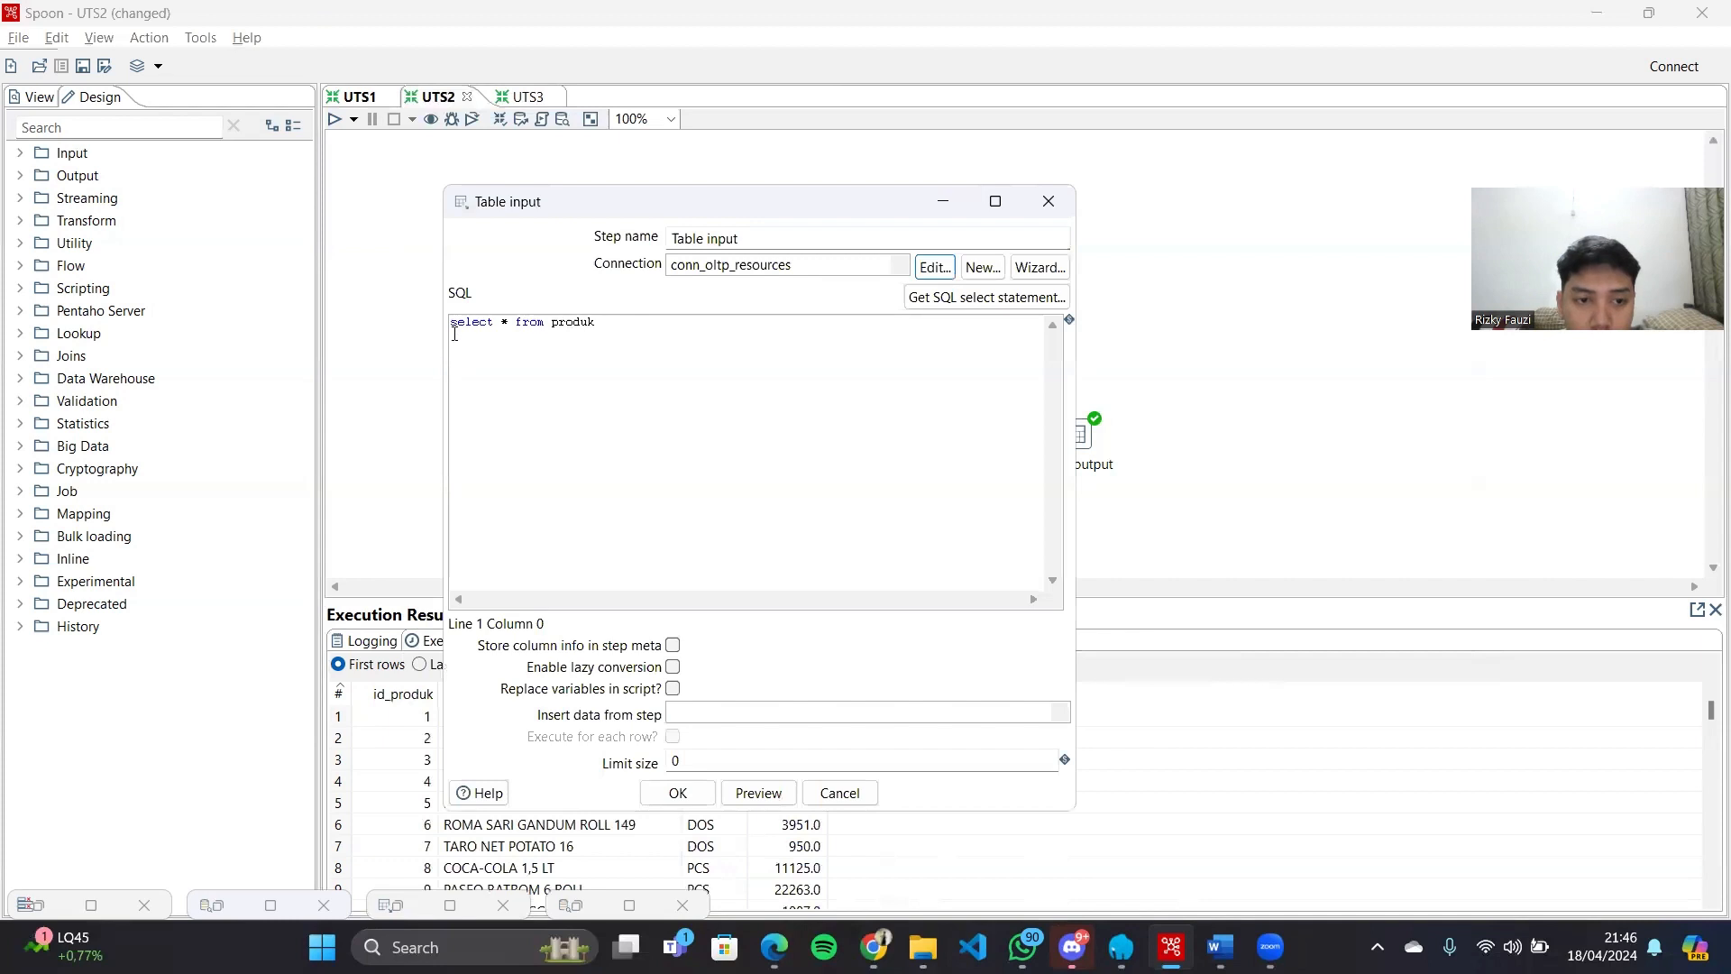
left_click(594, 331)
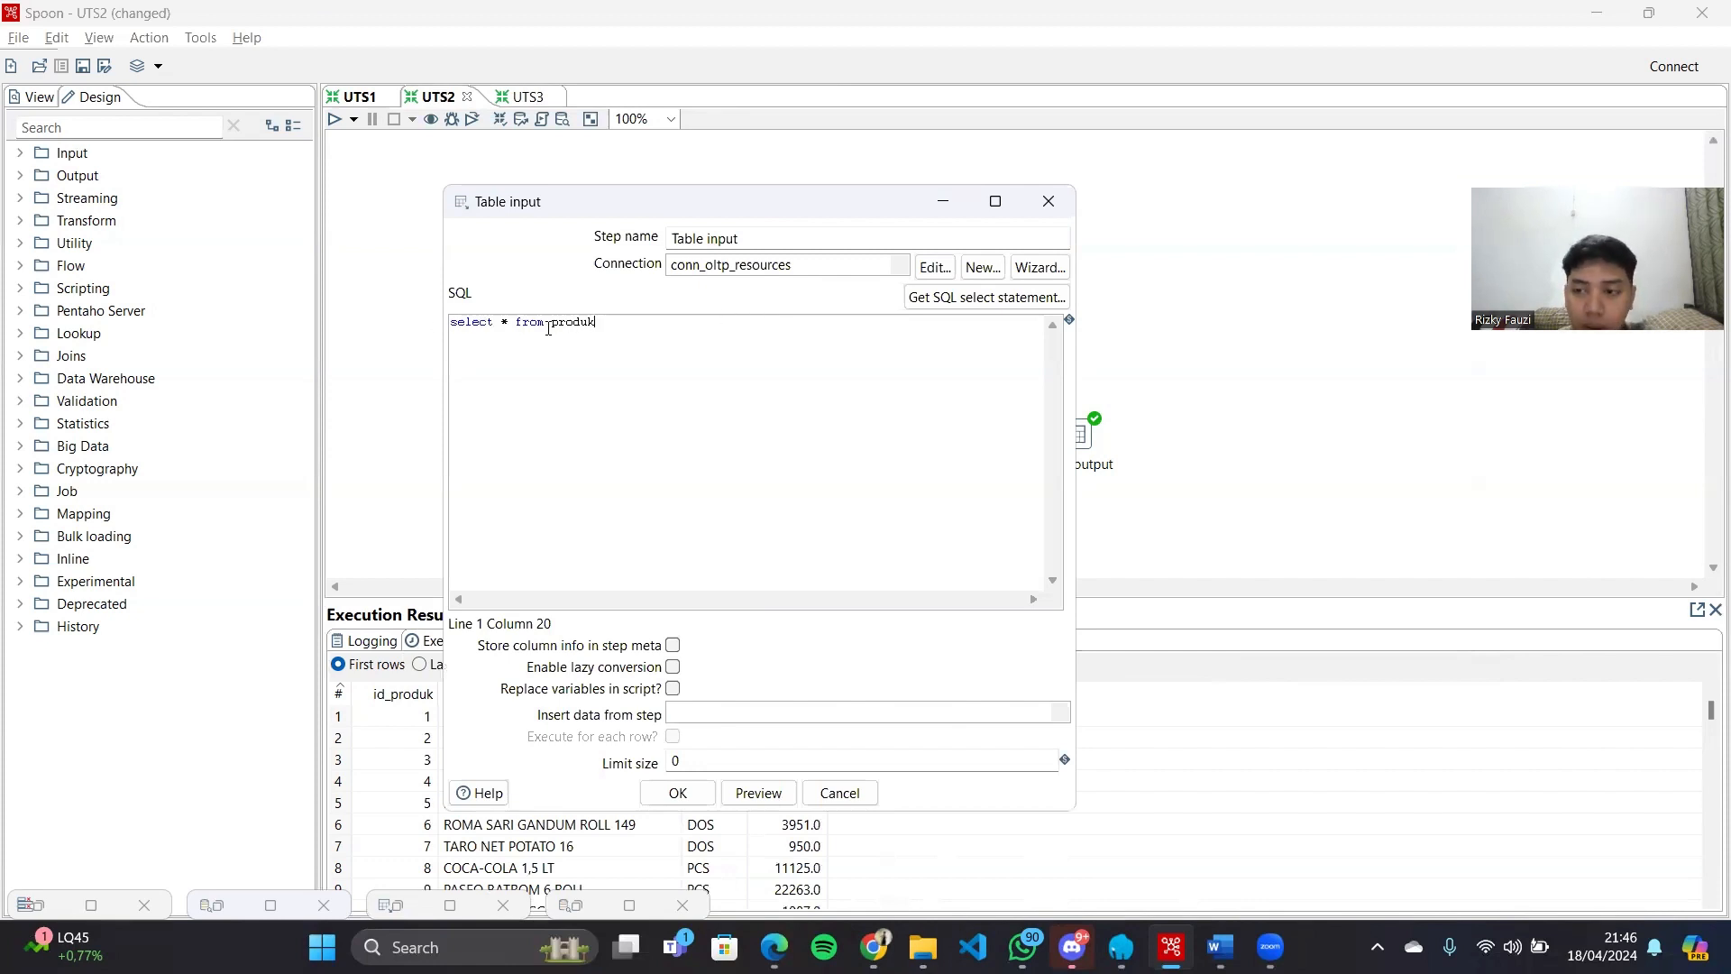
left_click(684, 782)
Review the Select values step's renamed stream fields and its removed fields in the UTS2 transformation
left_click(747, 436)
double_click(747, 435)
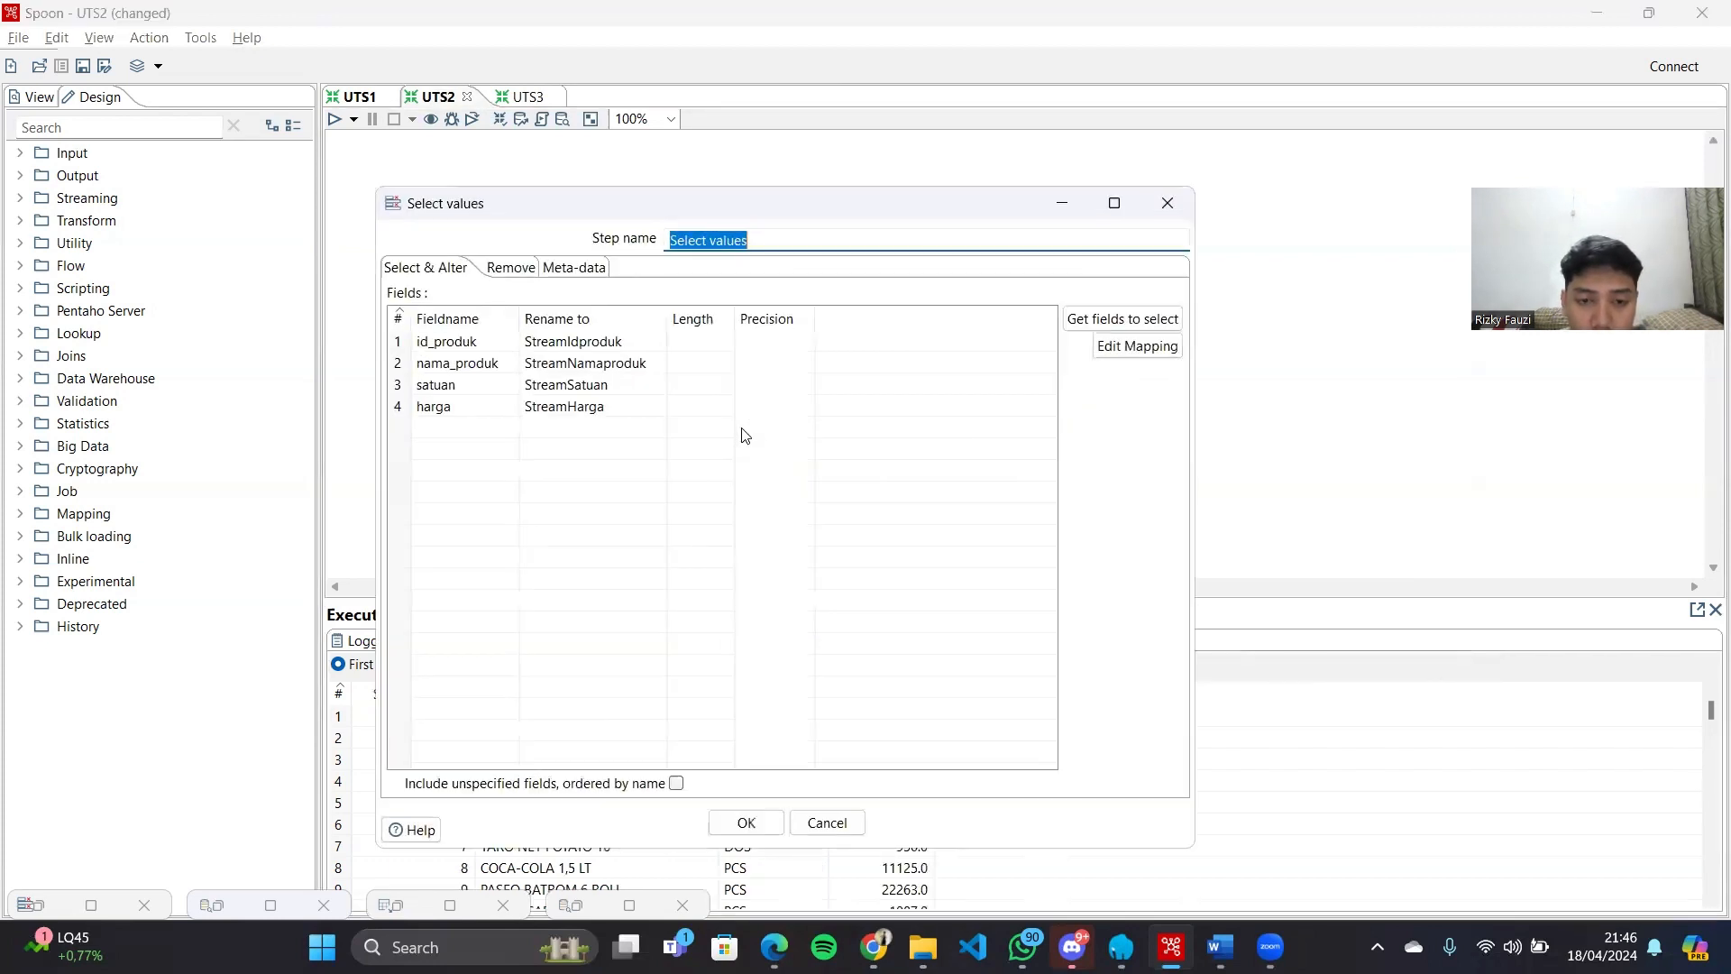
left_click(510, 270)
left_click(444, 270)
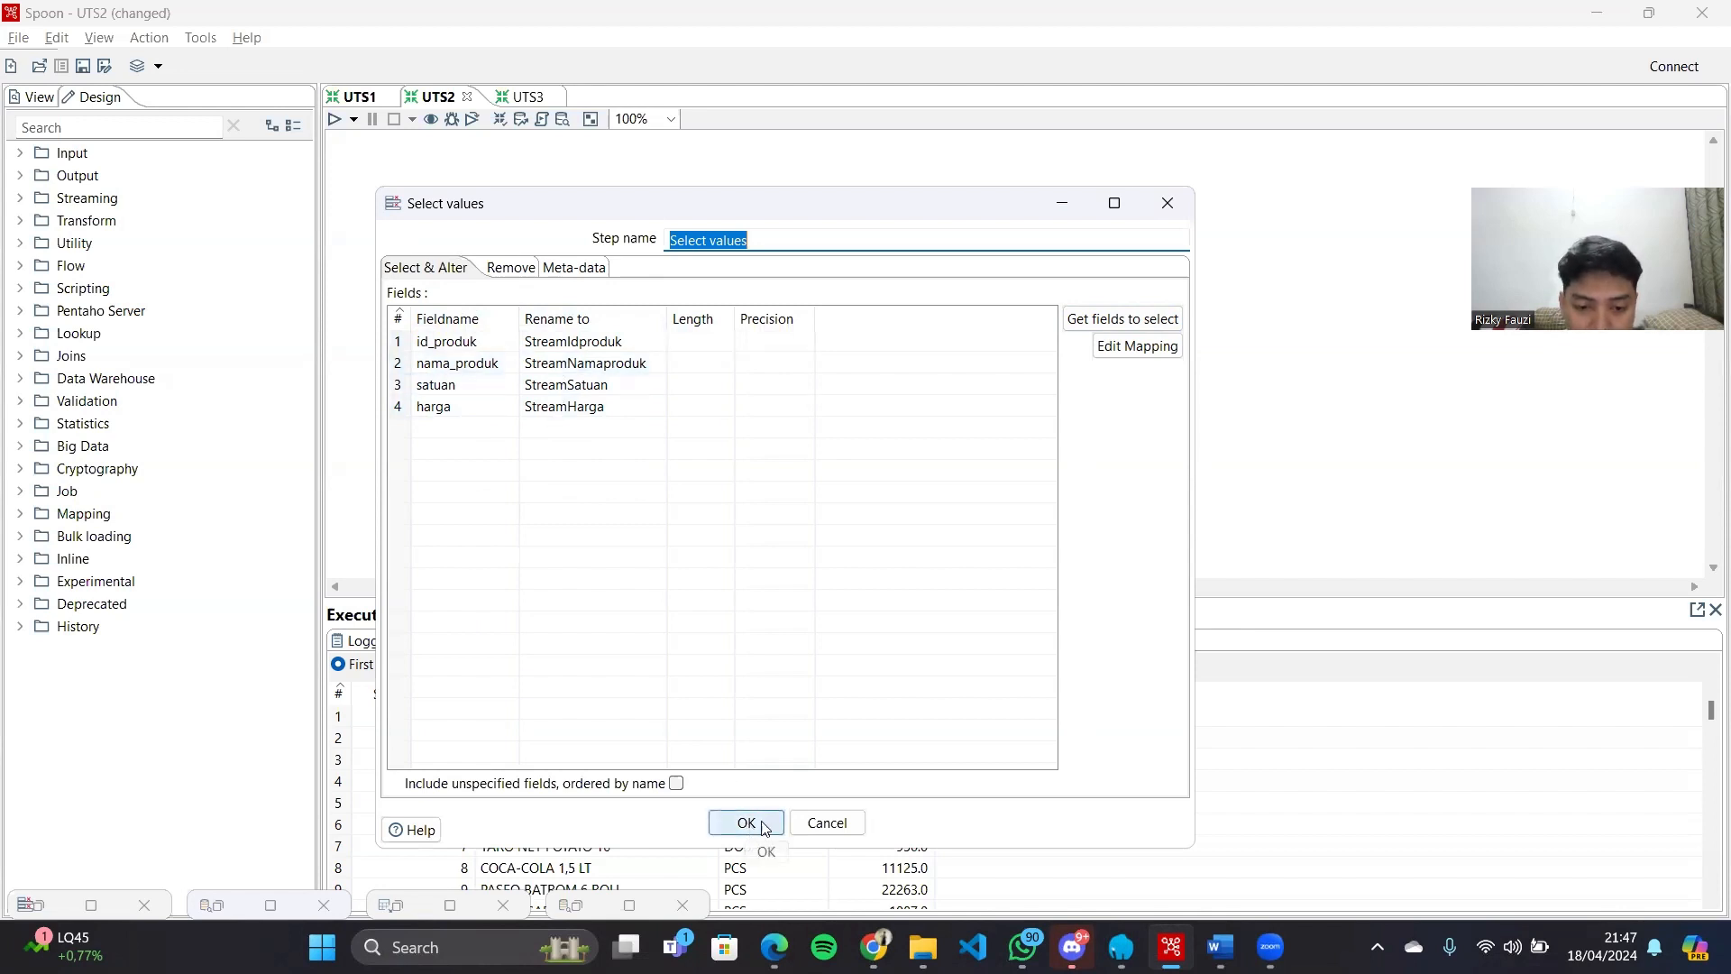
left_click(816, 823)
Review the Database lookup step's connection, its uts_bi schema and dimproducts table, and the lookup keys and return values
double_click(859, 437)
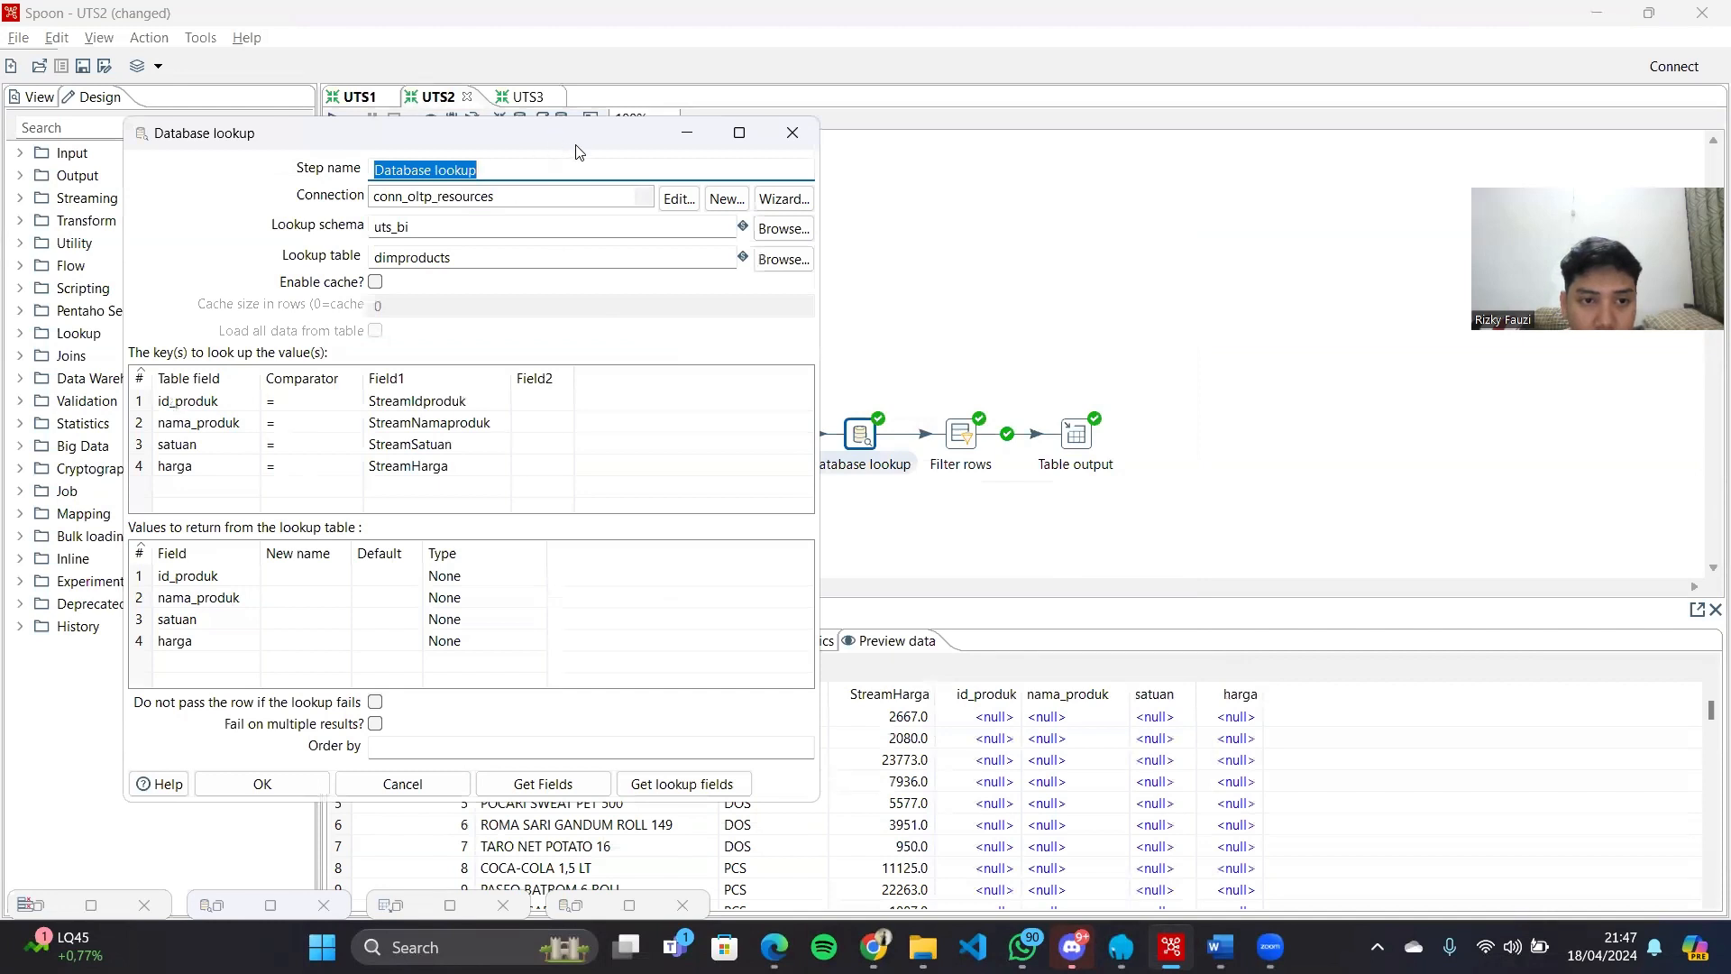
key("Escape")
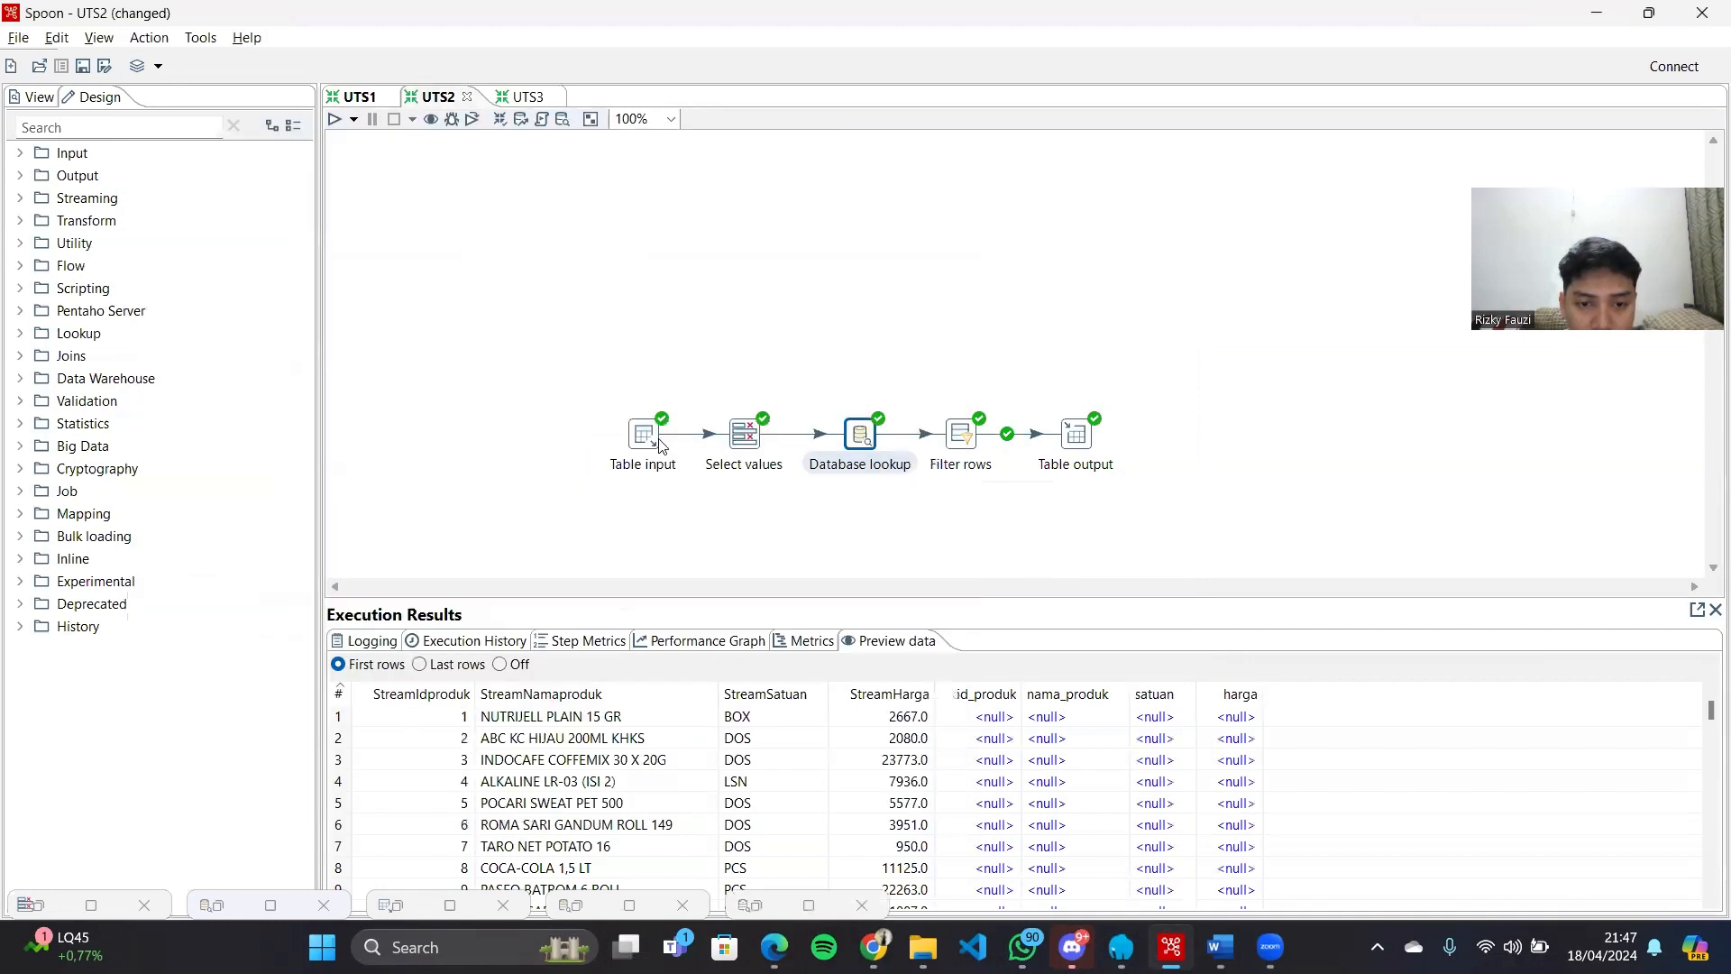
double_click(658, 438)
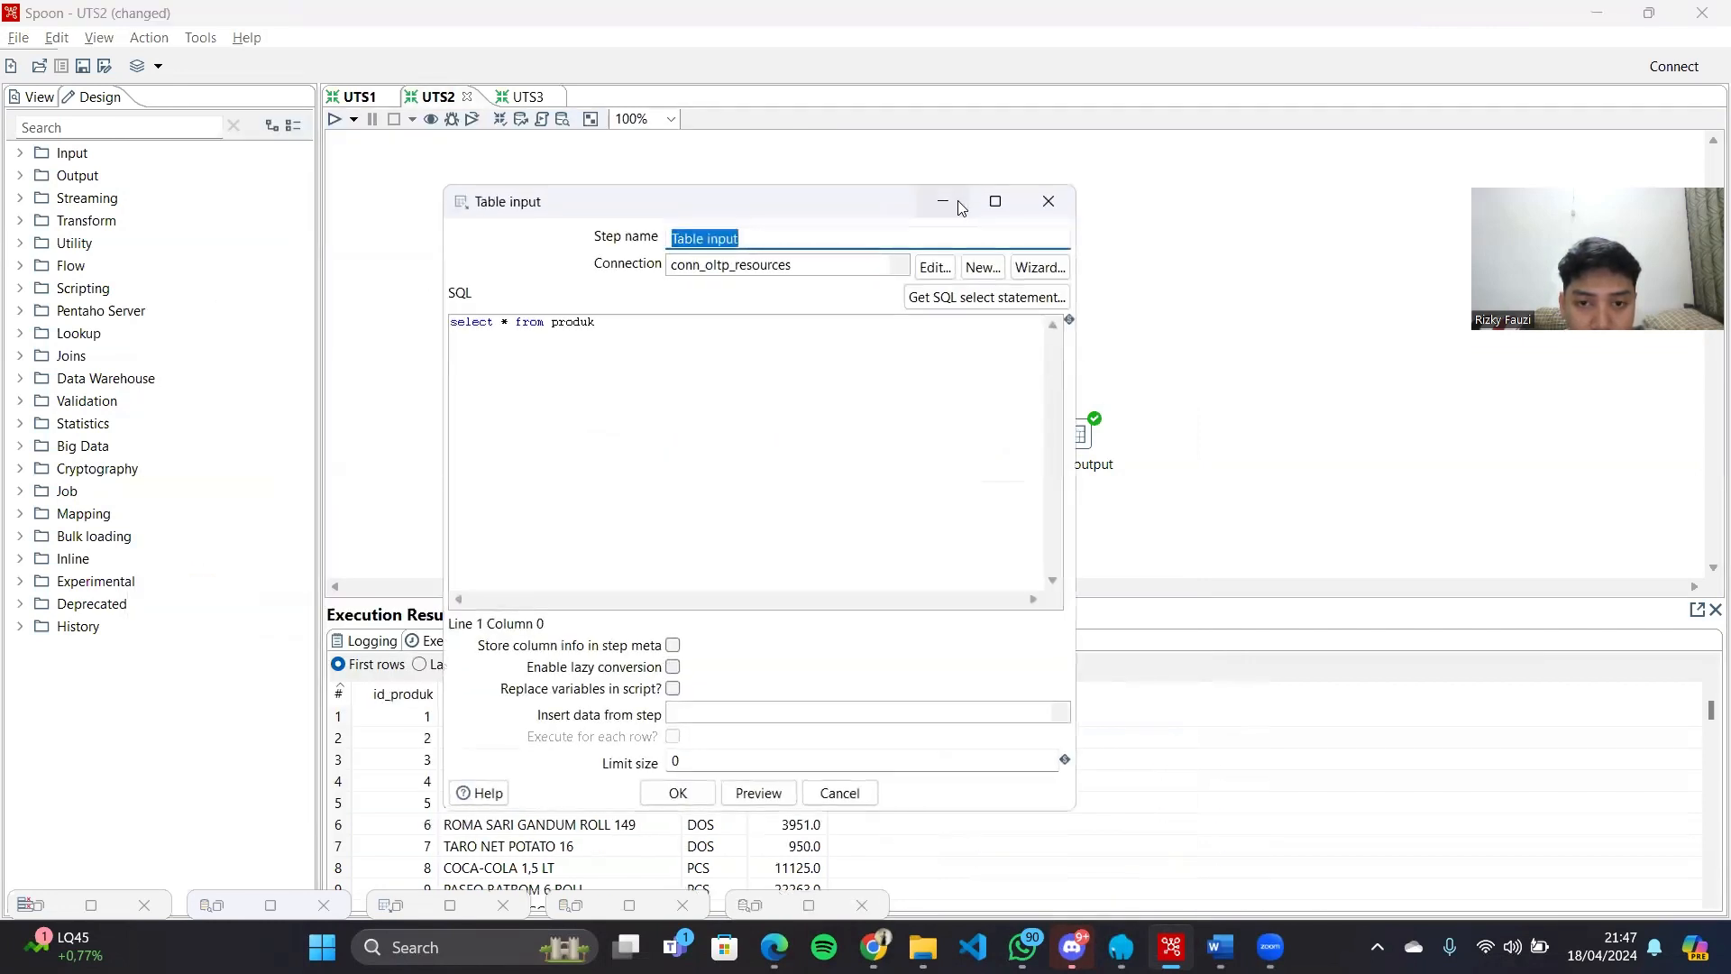
key("Escape")
double_click(862, 433)
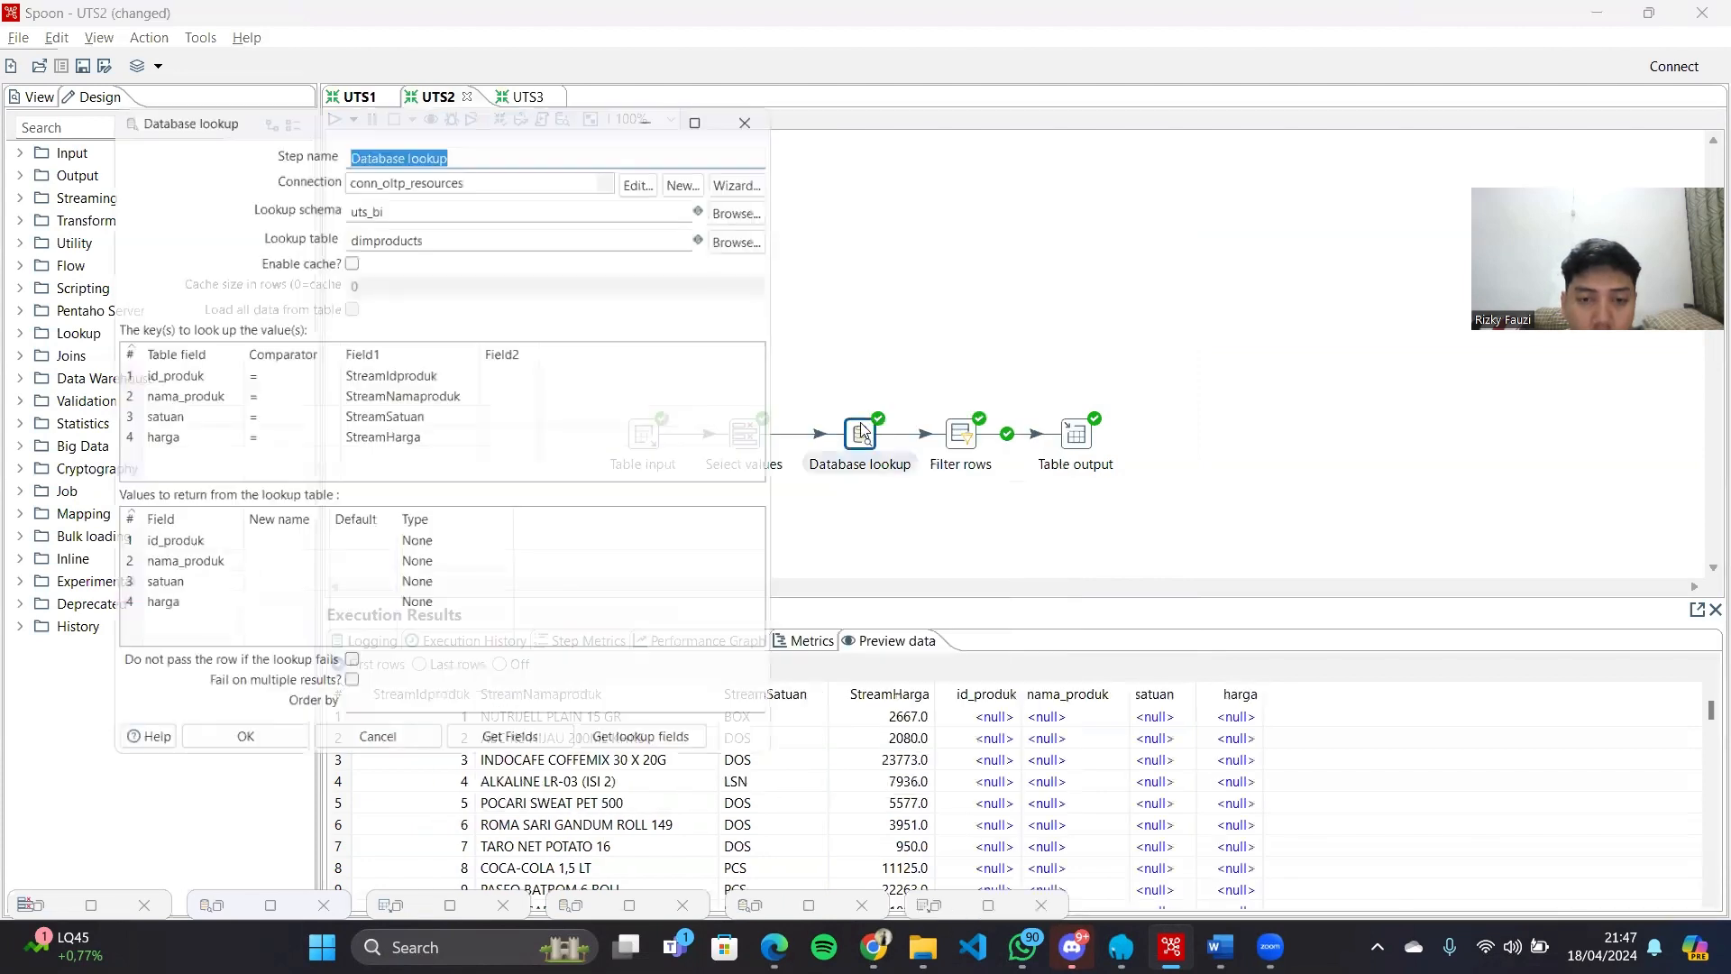
left_click_drag(544, 113, 570, 123)
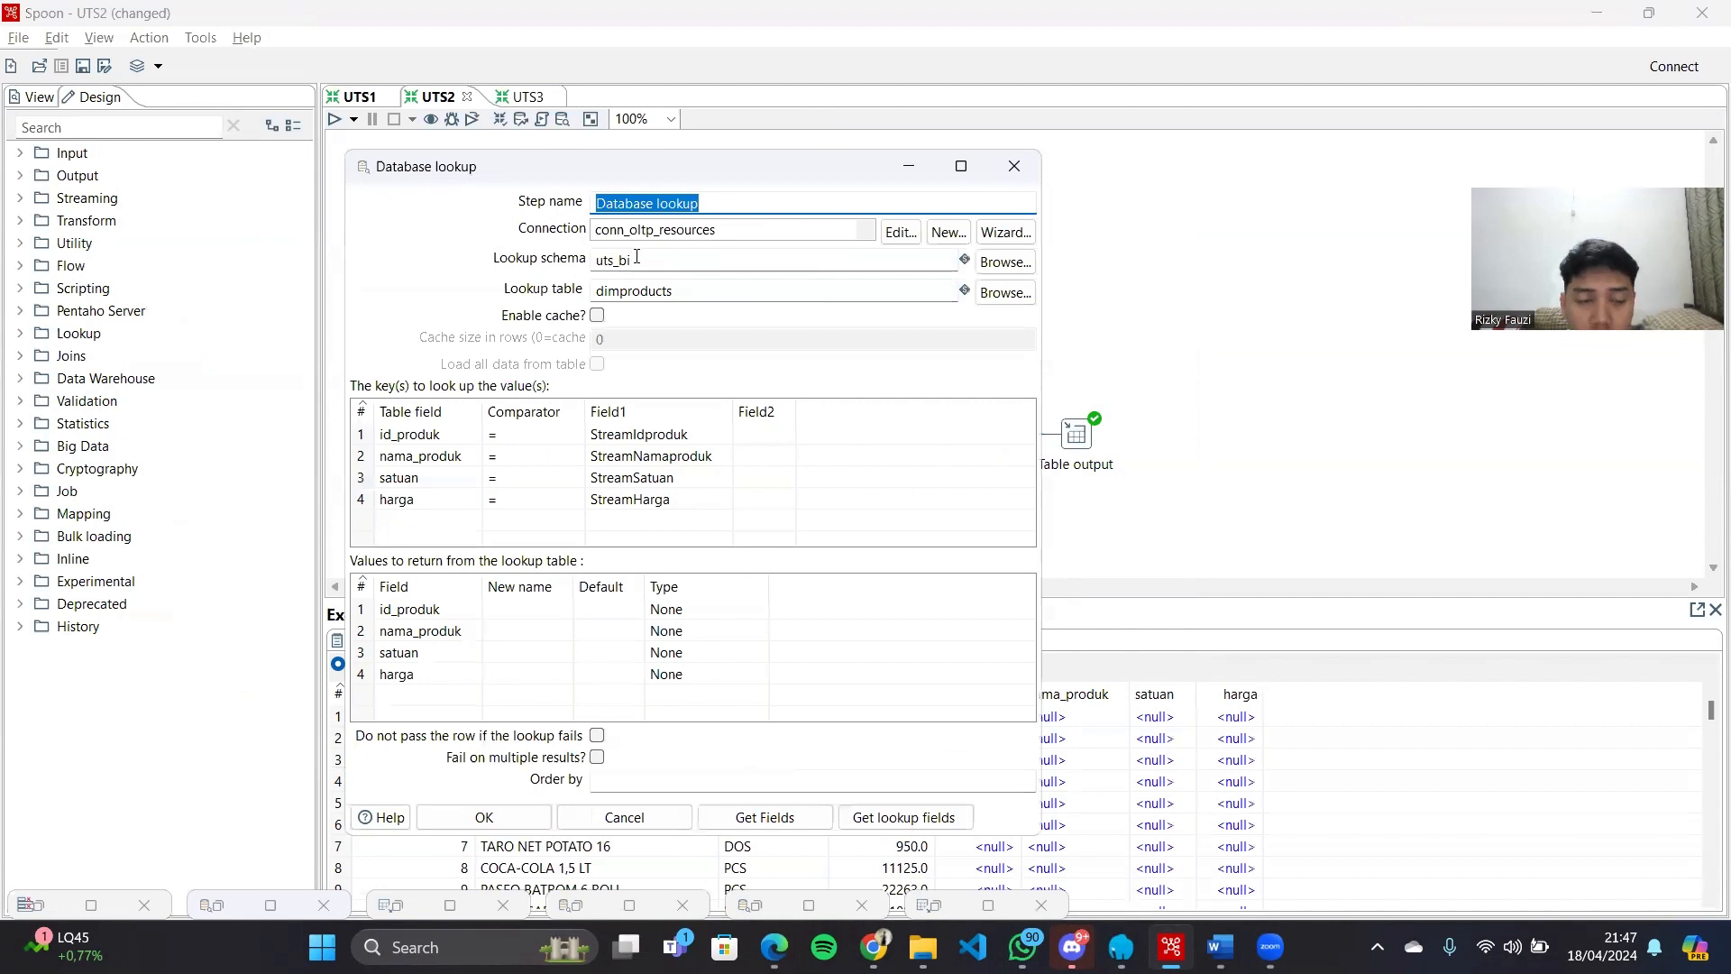
left_click(728, 234)
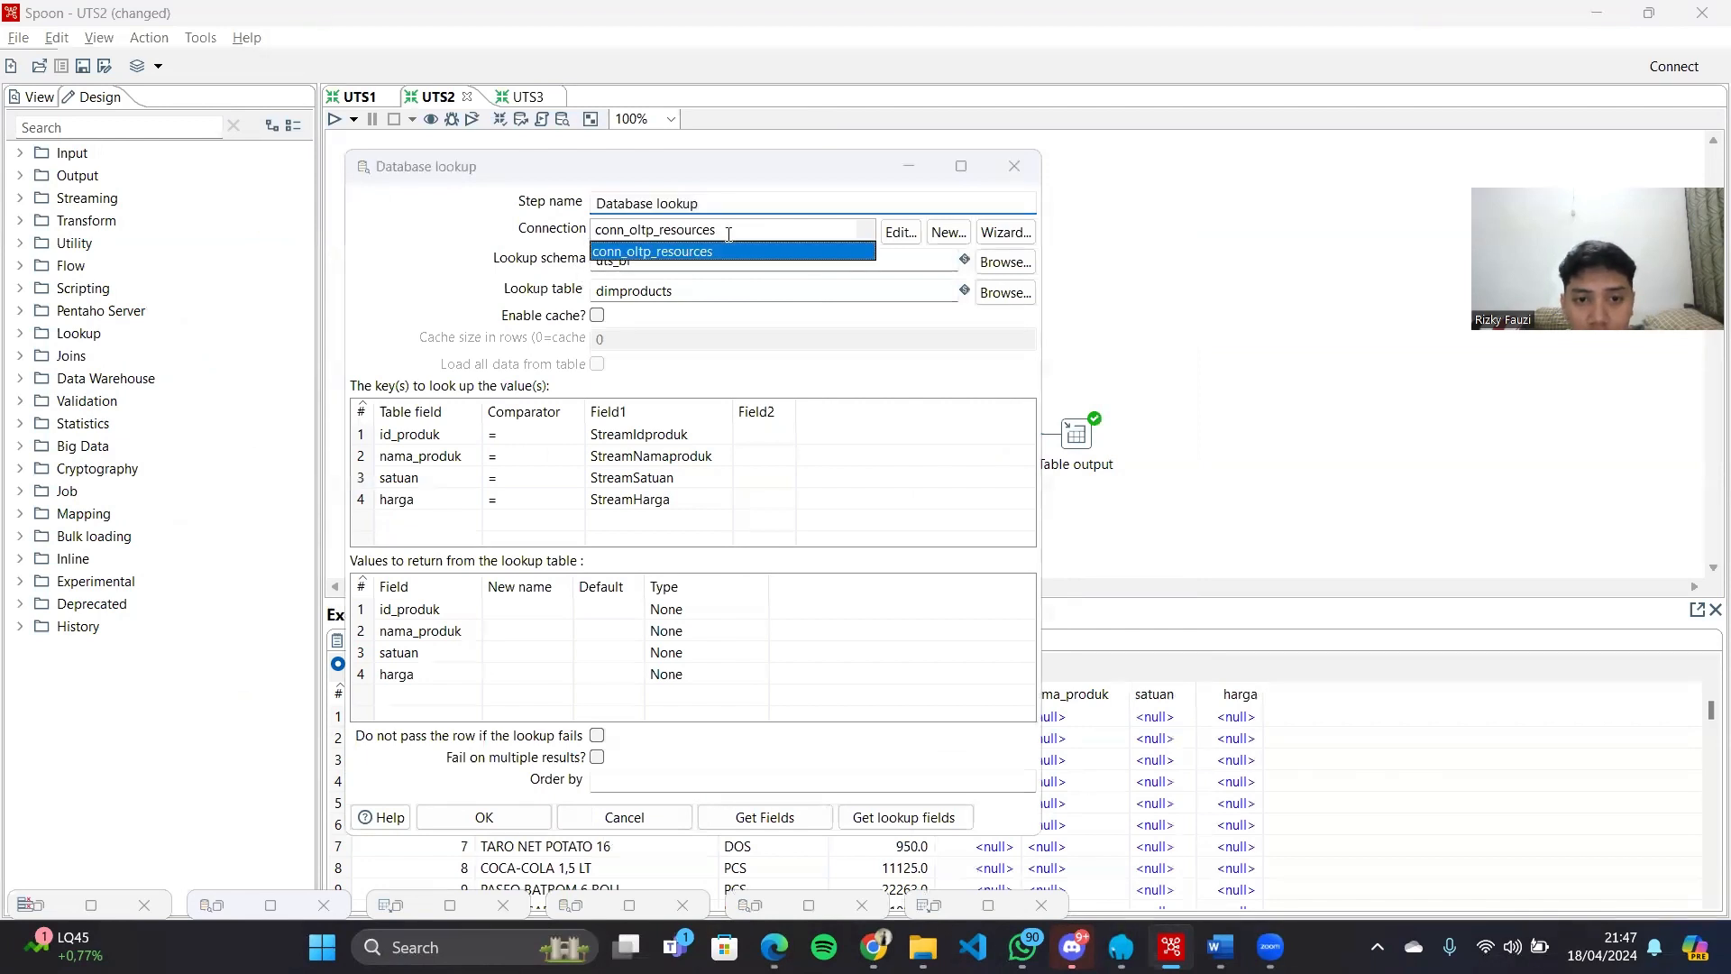
left_click(790, 265)
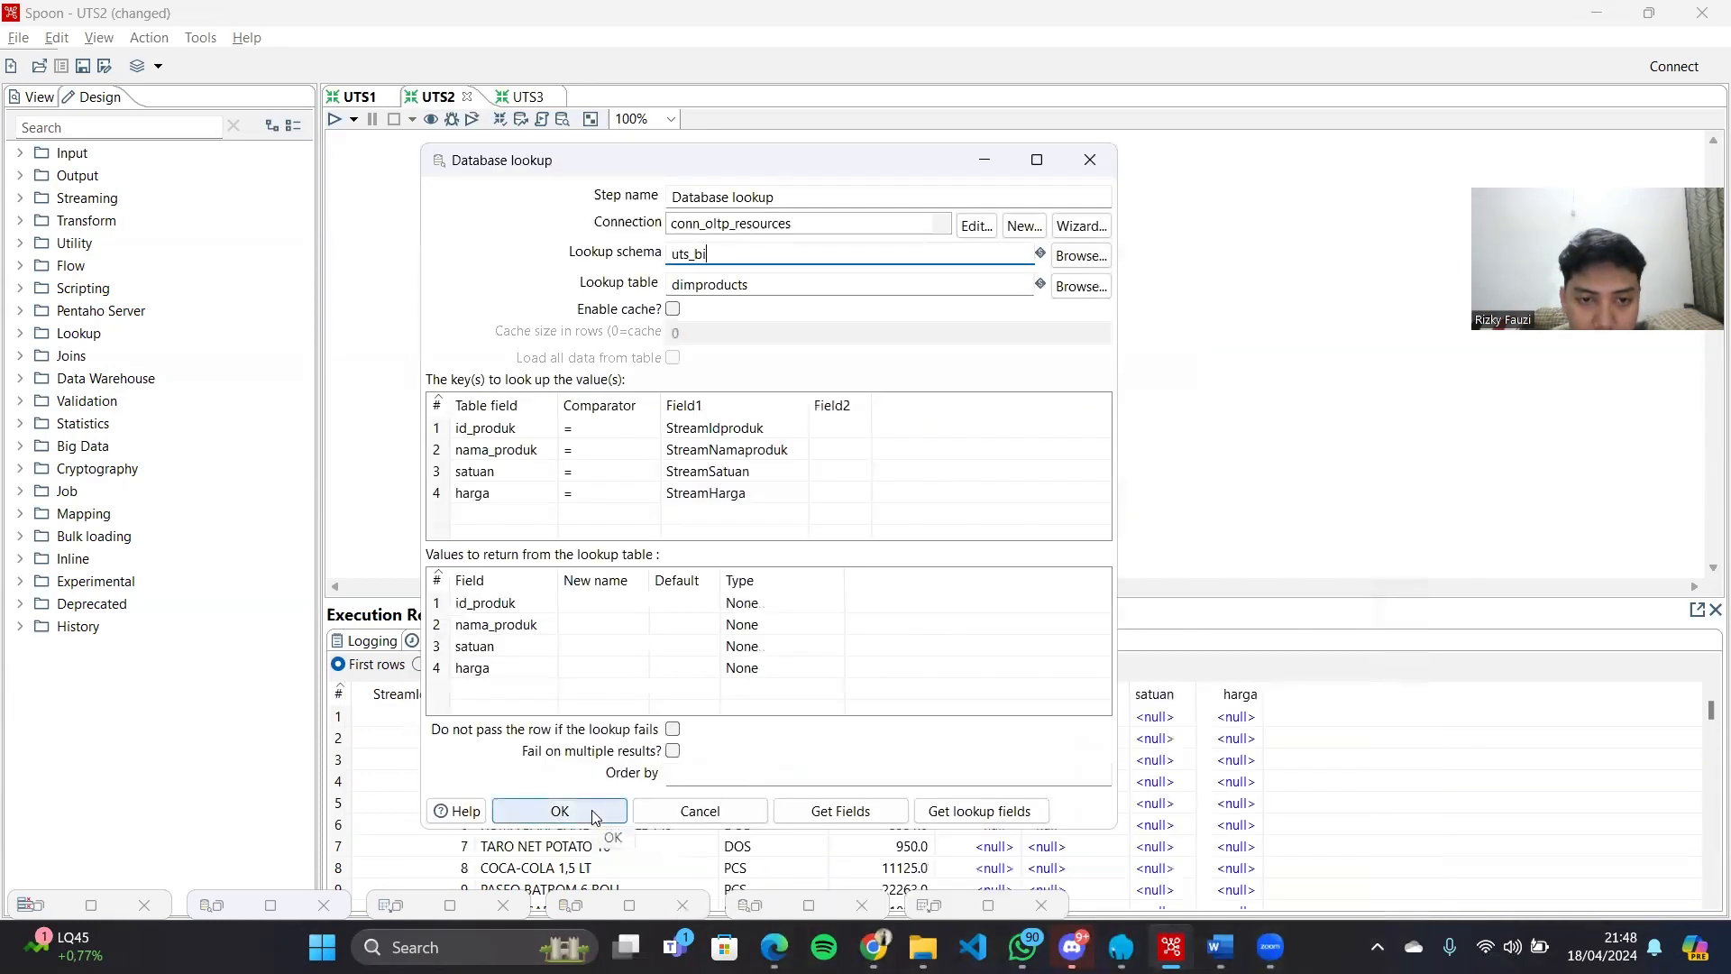
left_click(592, 814)
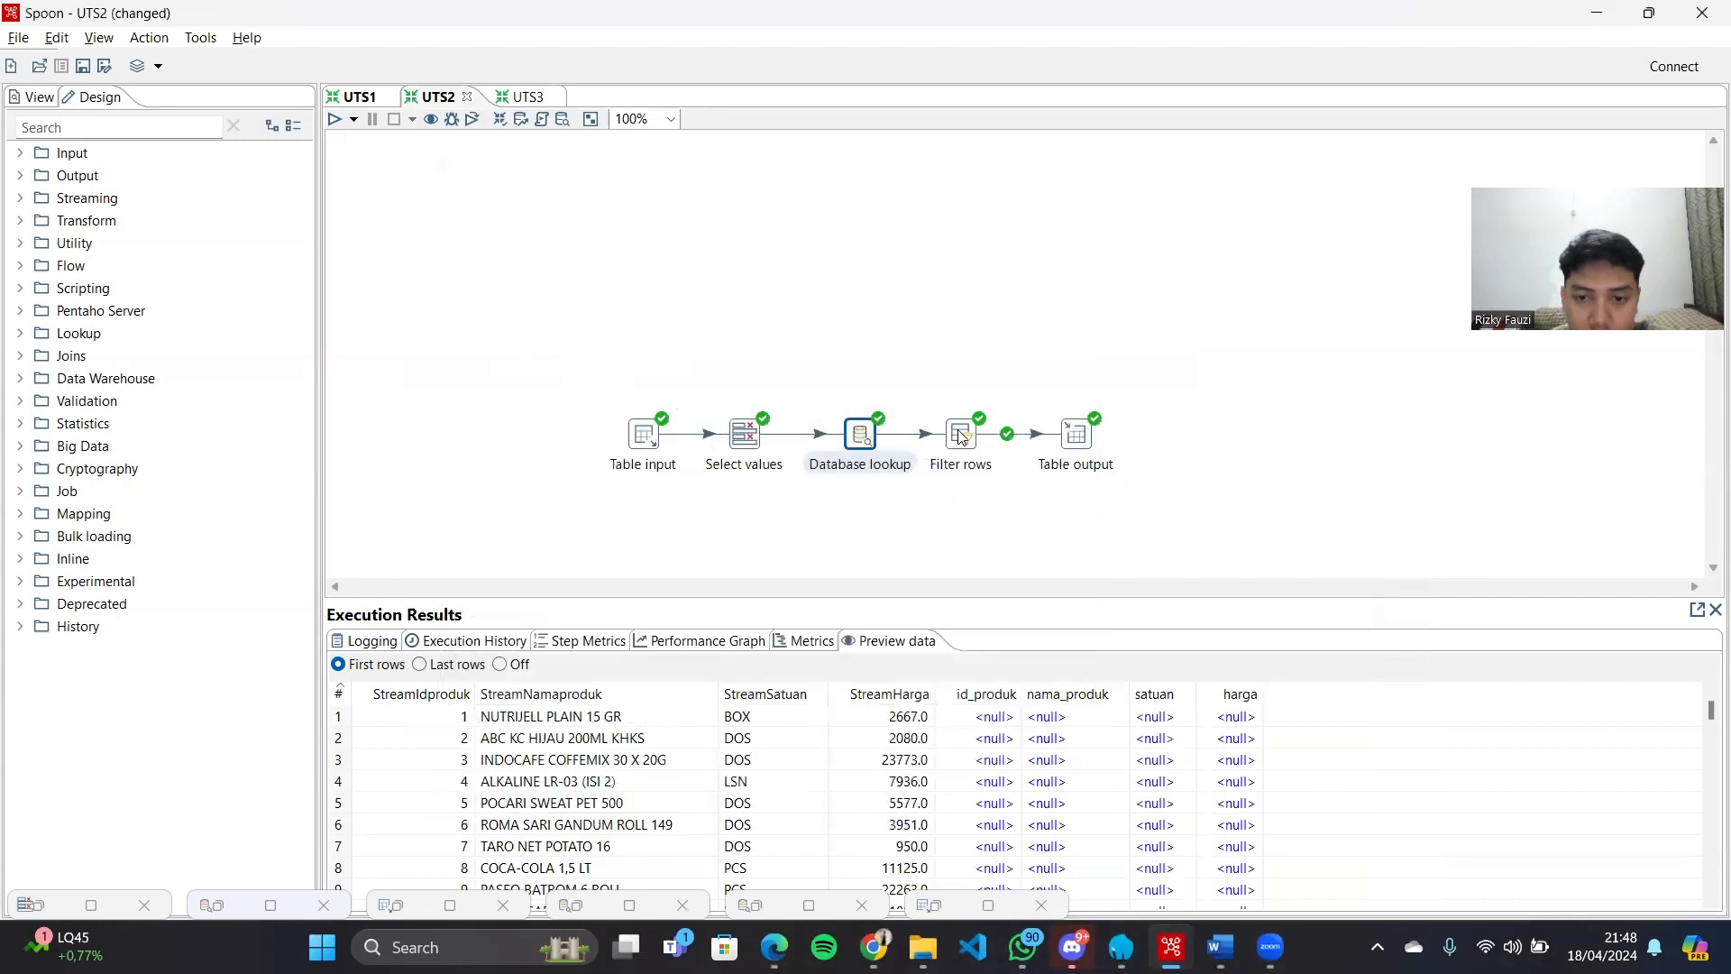
Review the Filter rows step's null conditions and the Table output step's target table and database field mapping
double_click(961, 437)
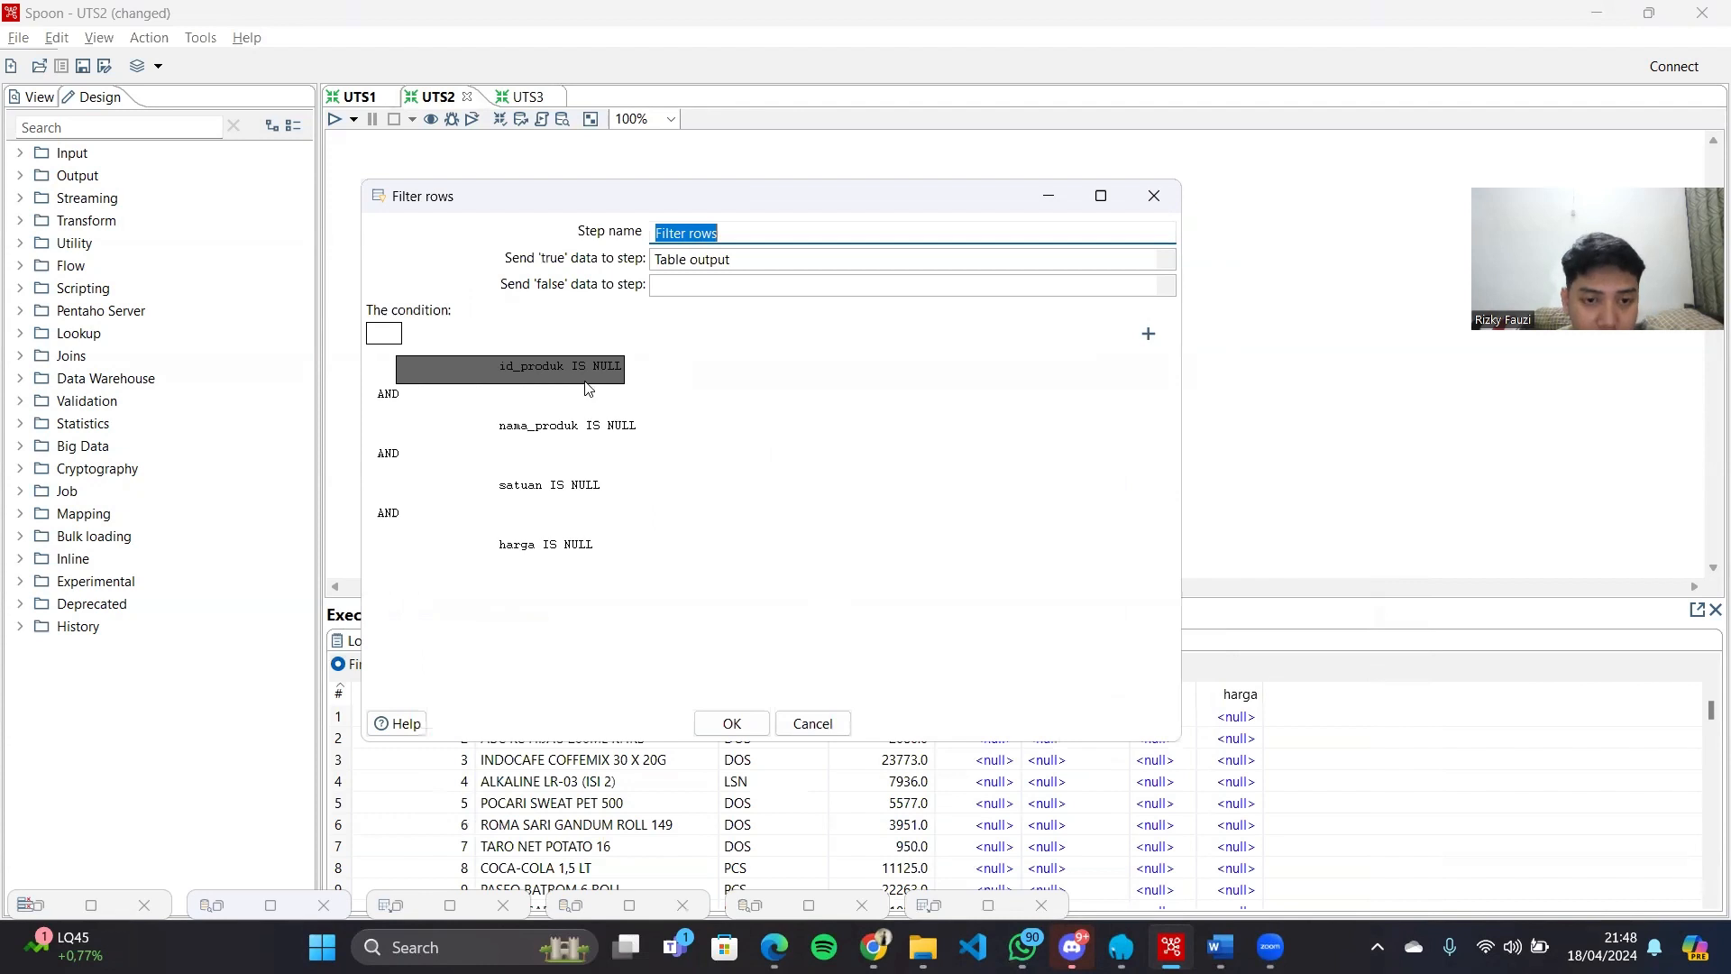
left_click(733, 725)
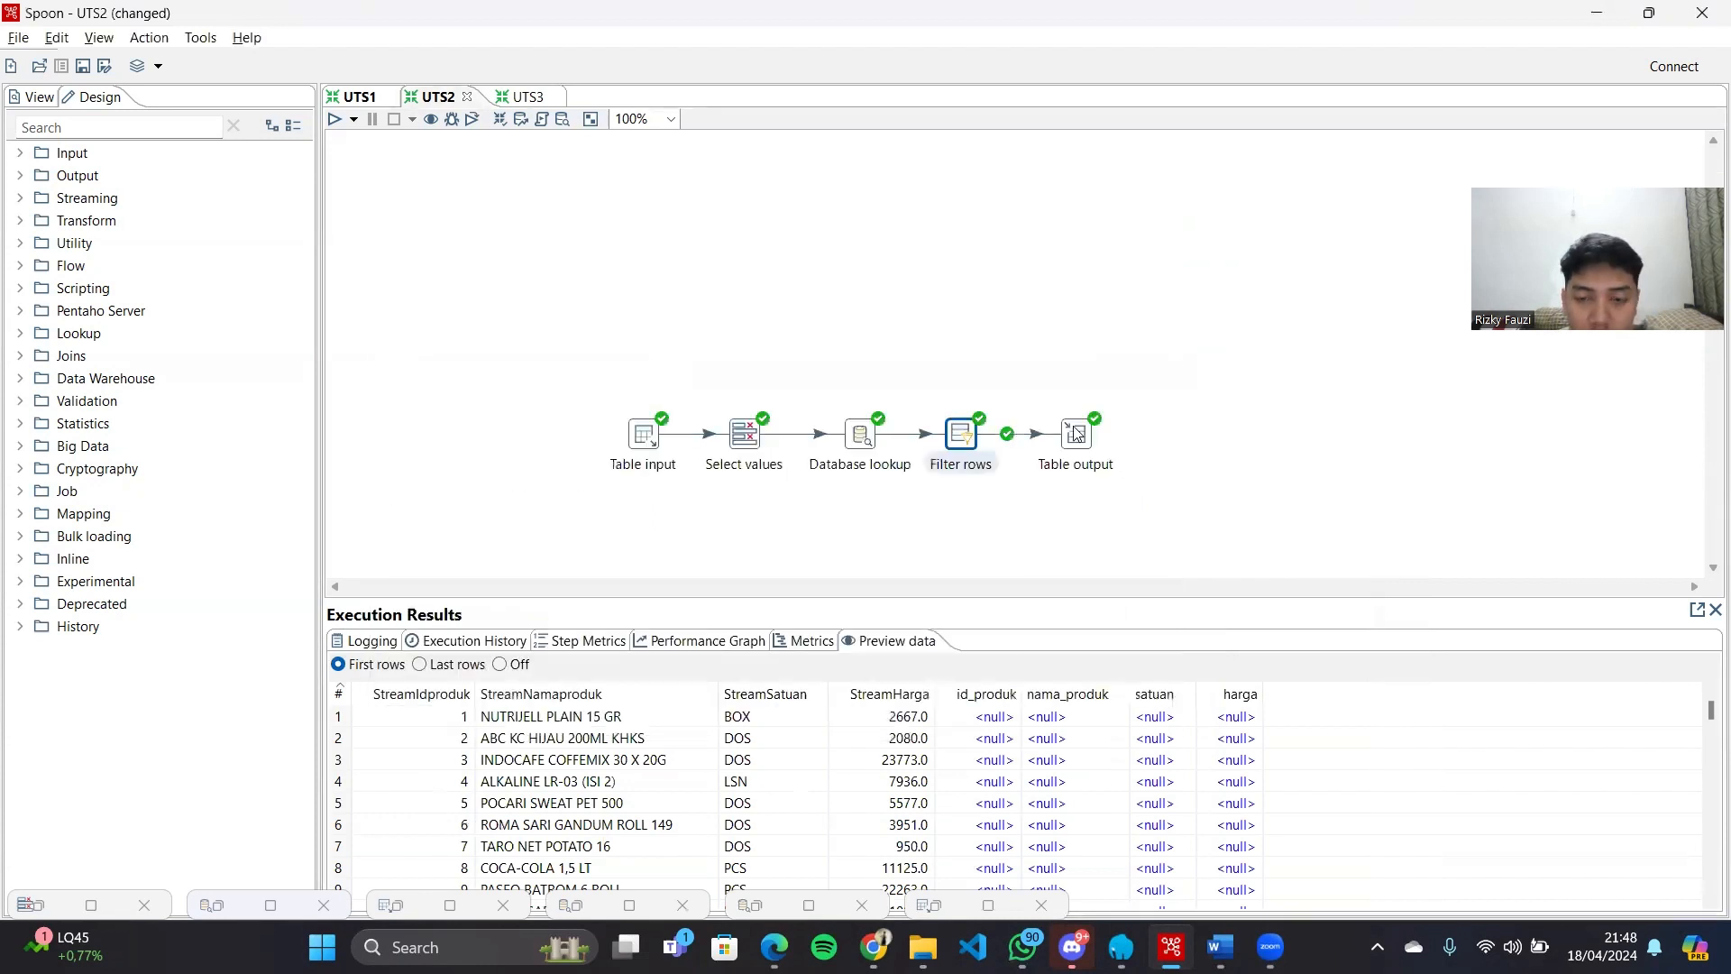
double_click(1075, 434)
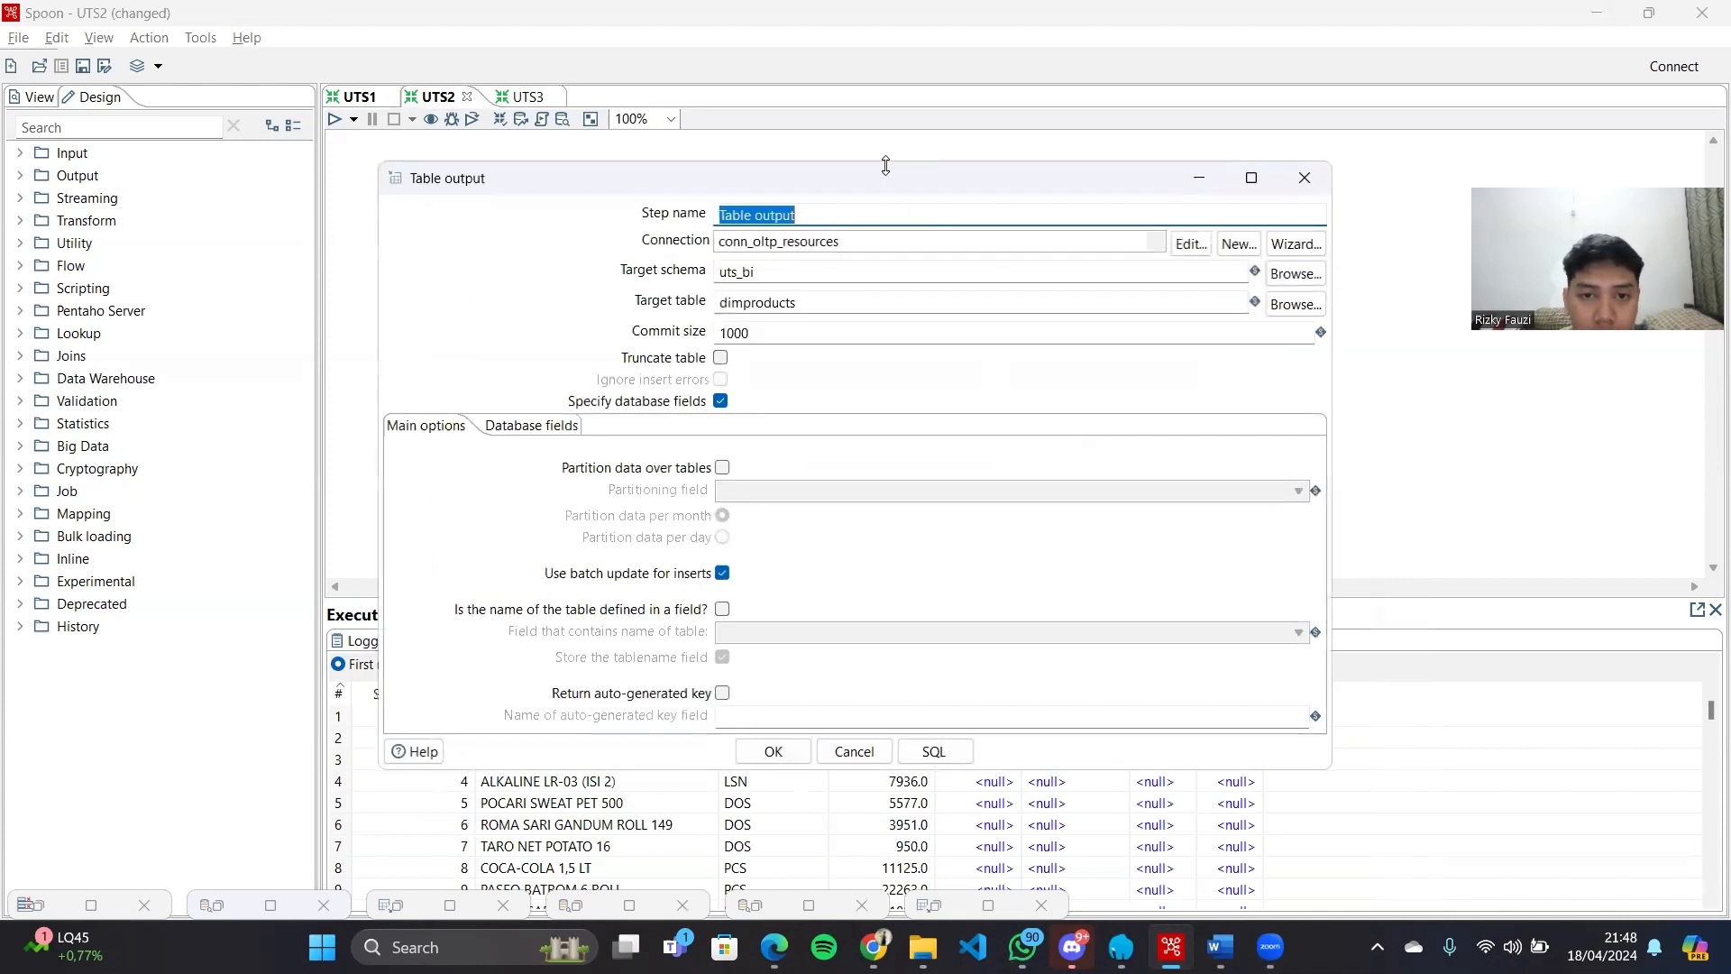
left_click_drag(886, 165, 763, 180)
left_click(439, 425)
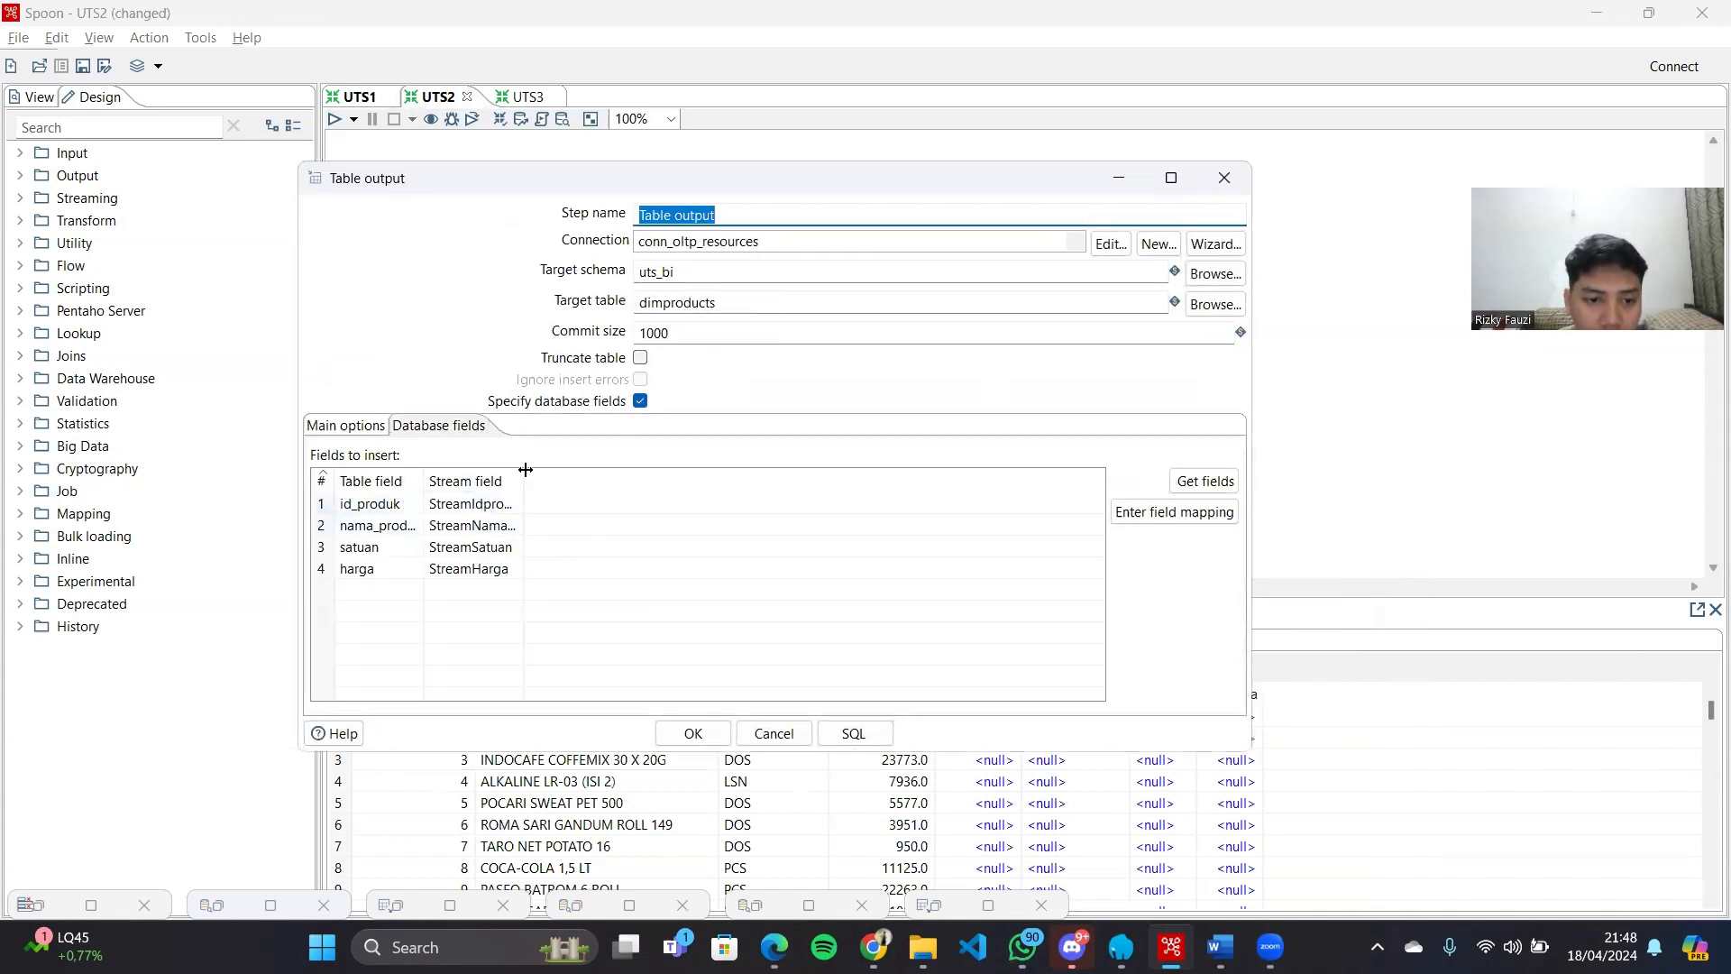
left_click_drag(524, 478, 570, 478)
left_click(453, 501)
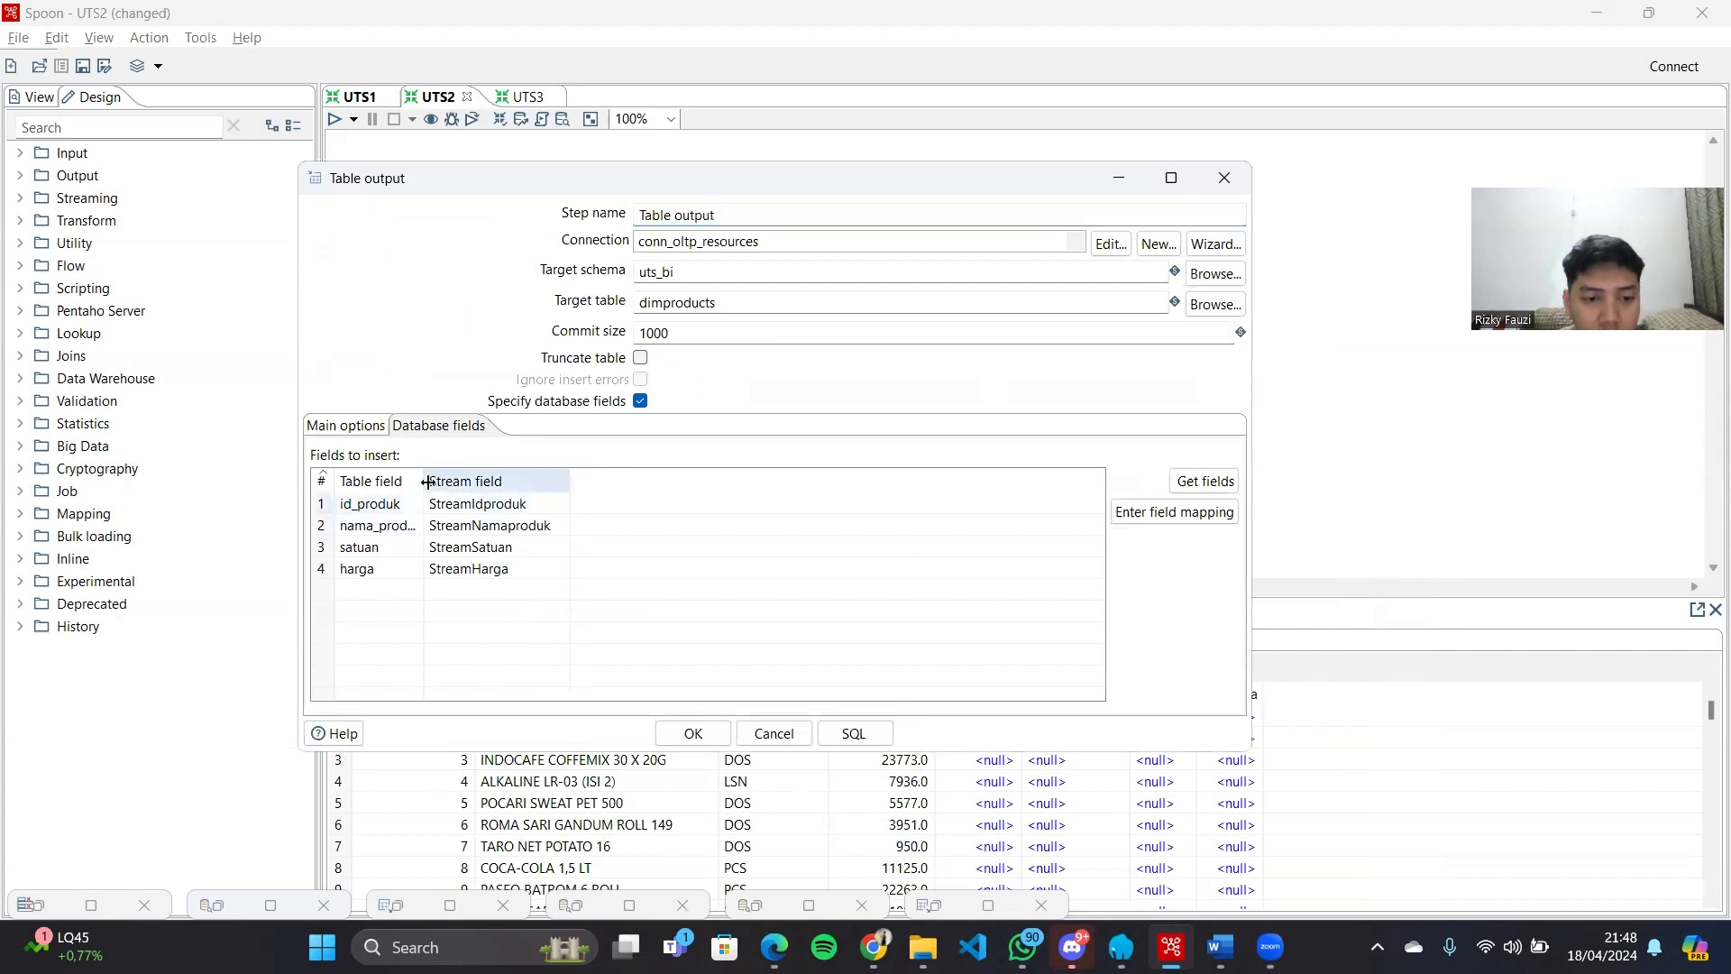
left_click_drag(424, 480, 438, 483)
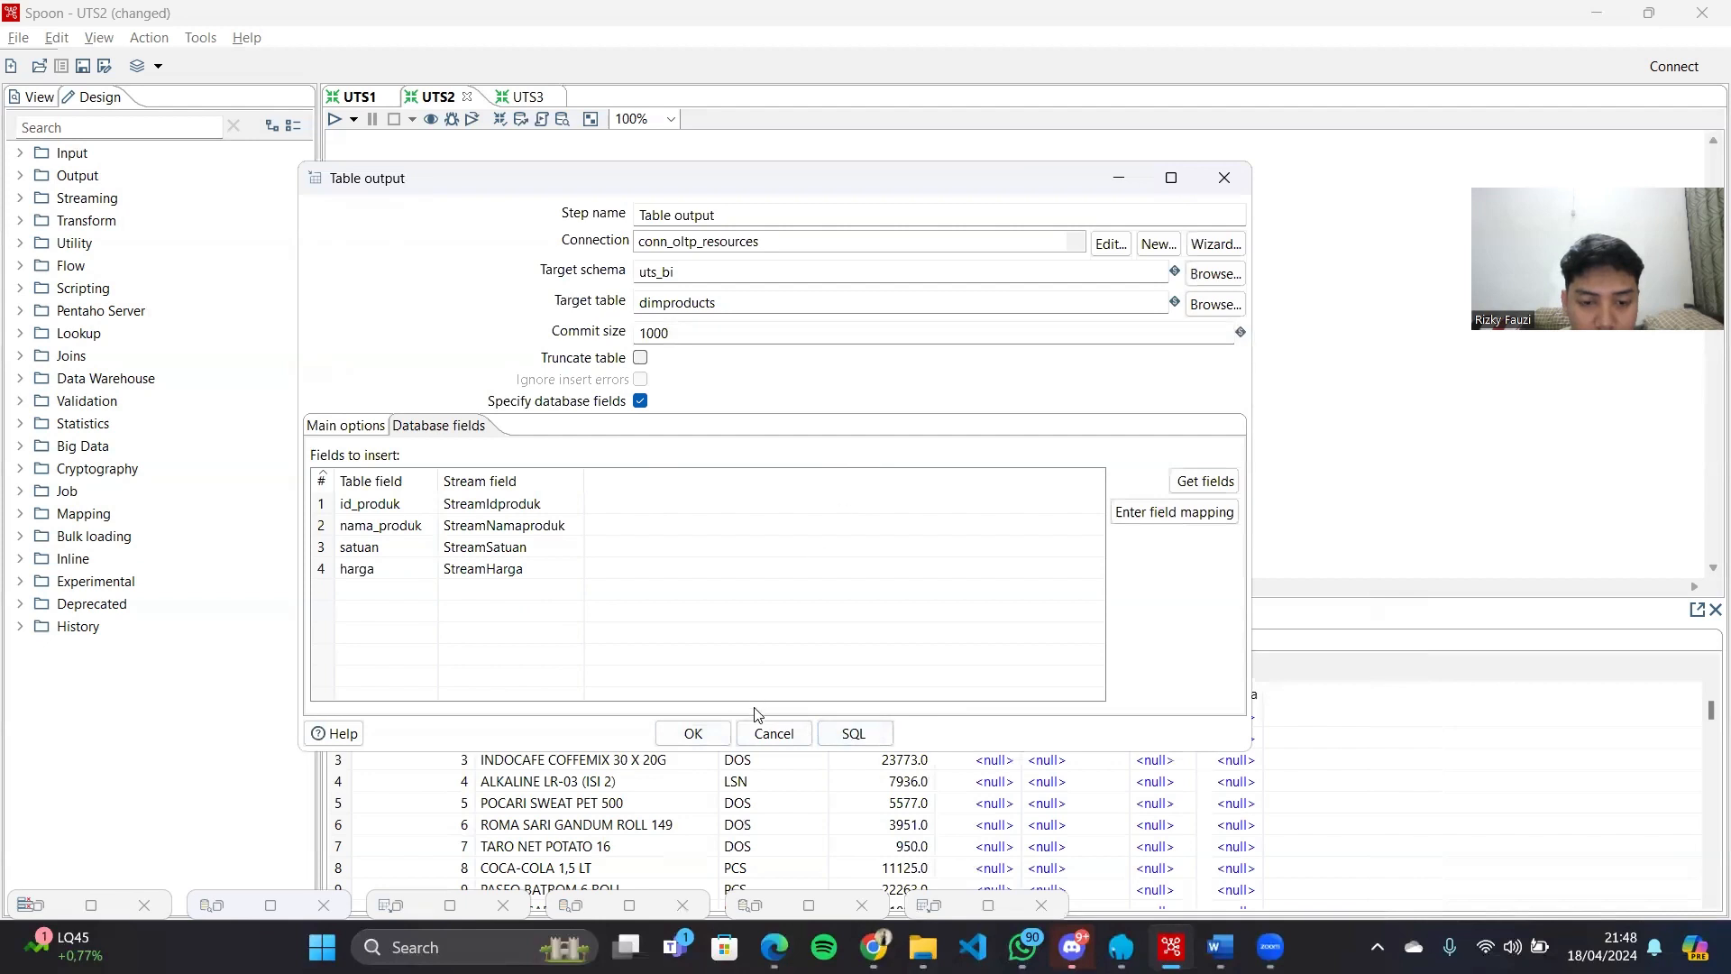
left_click(706, 735)
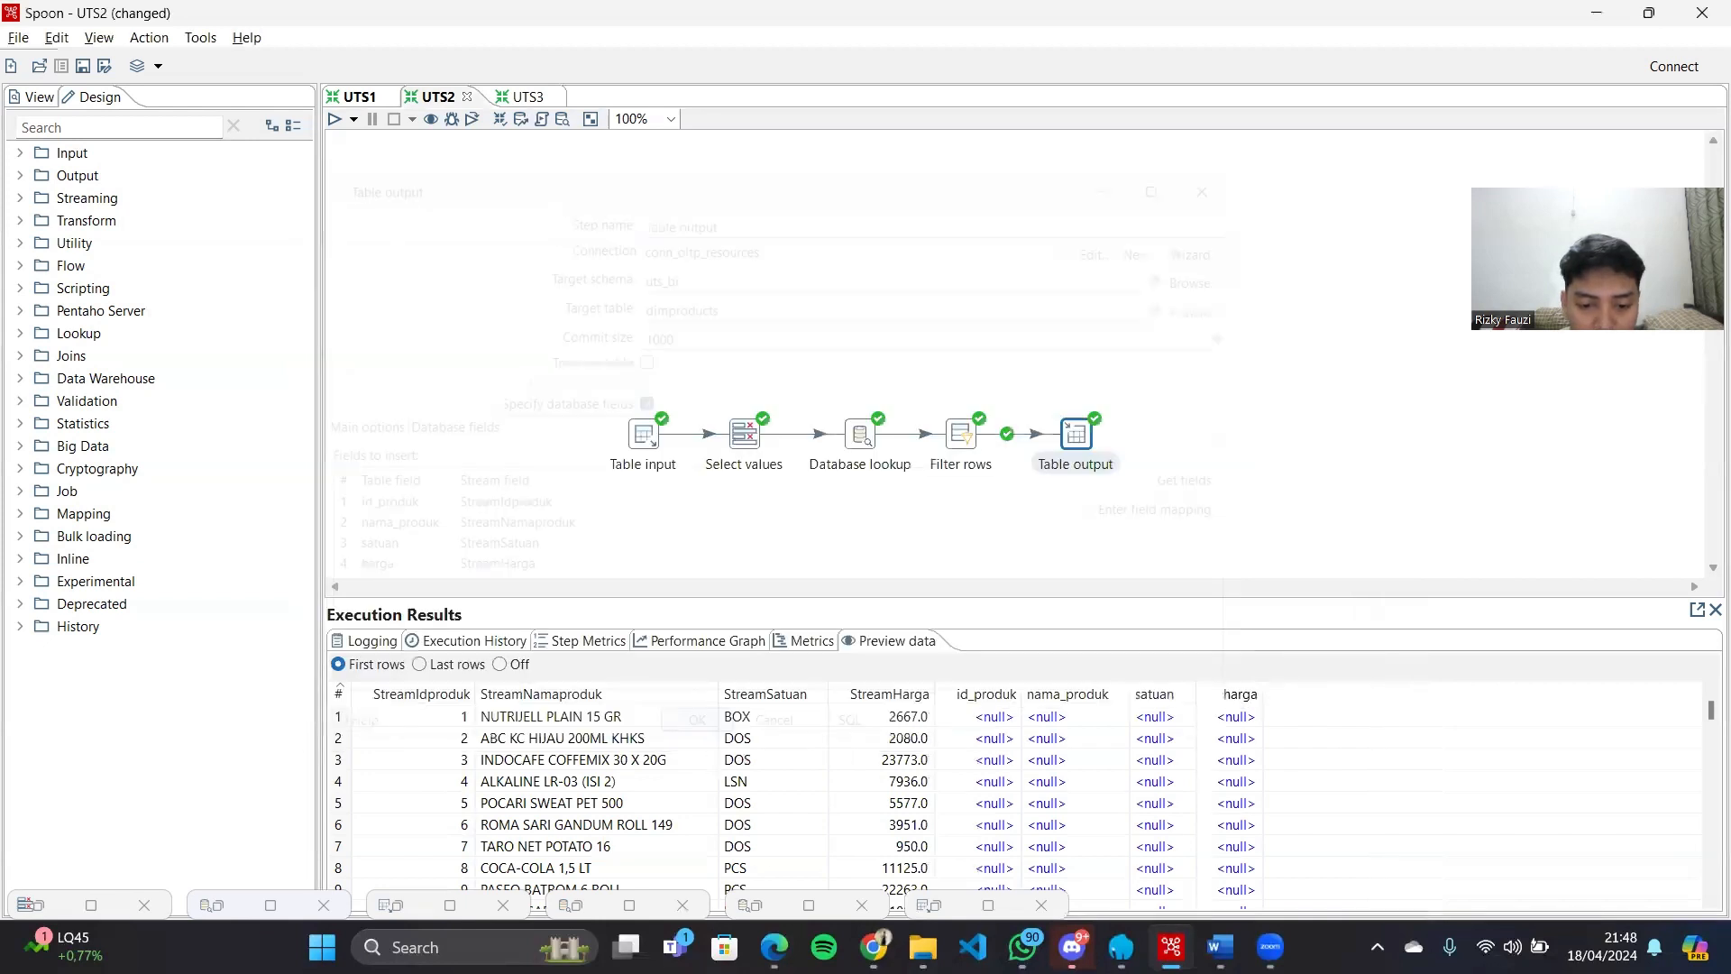
Switch to phpMyAdmin and browse the rows of the dimproducts table in uts_bi
key("alt+Tab")
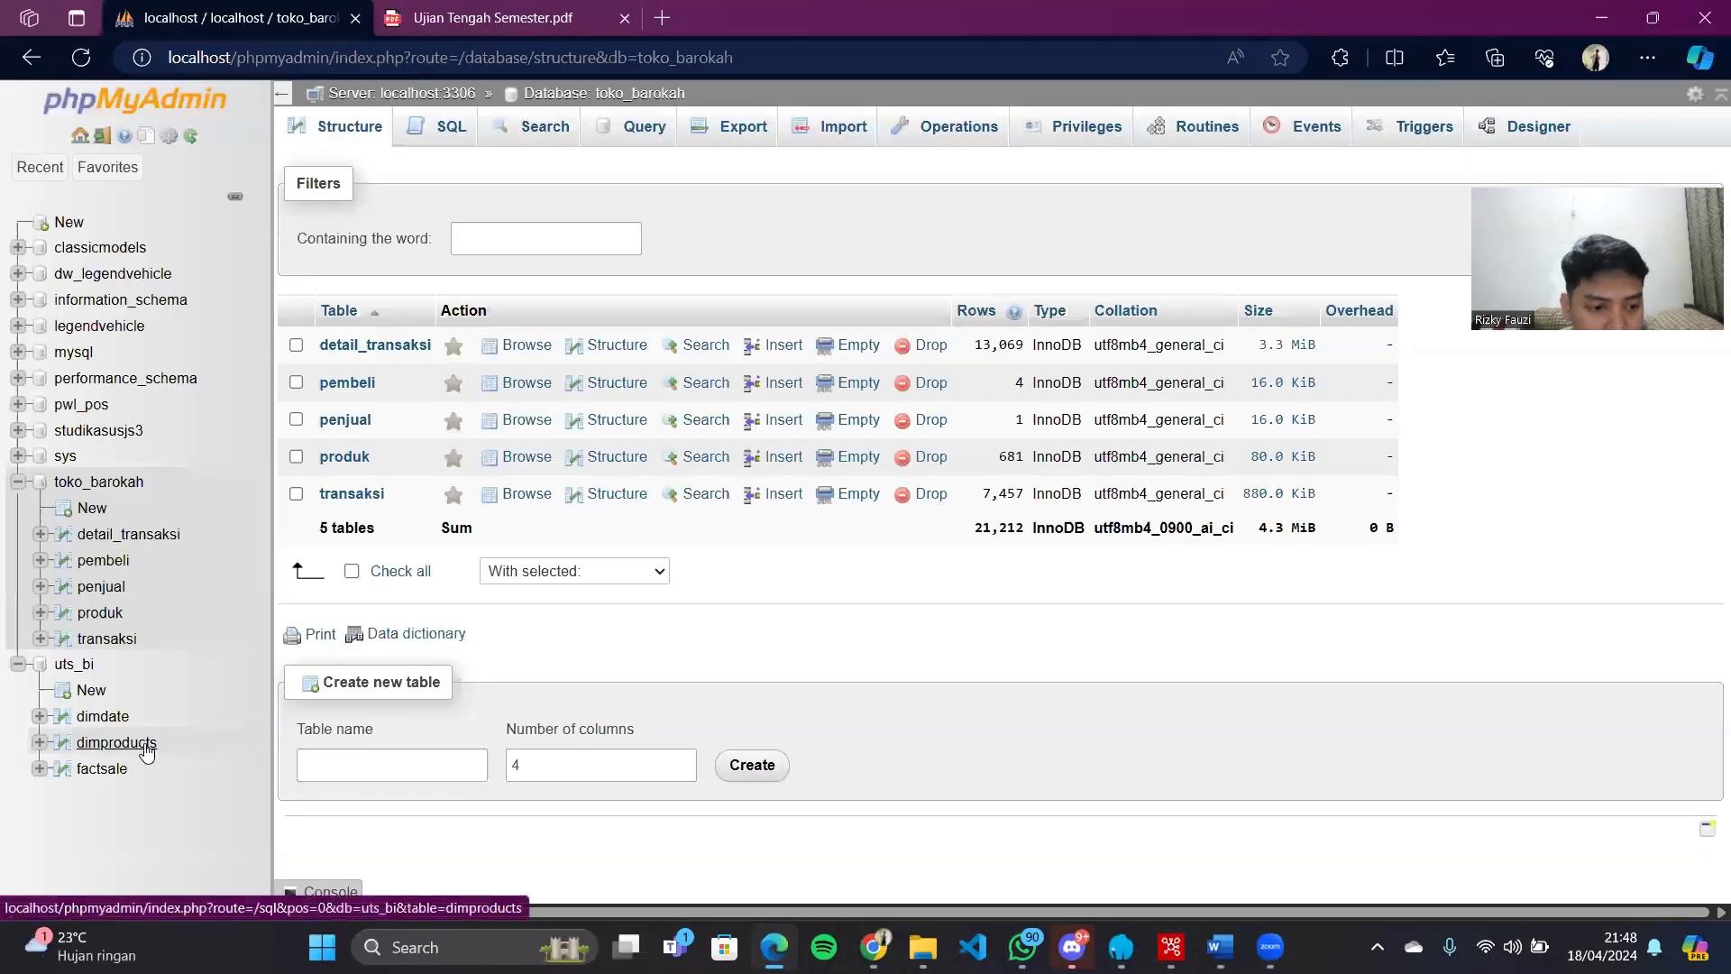
left_click(117, 742)
scroll(640, 532, "down", 2)
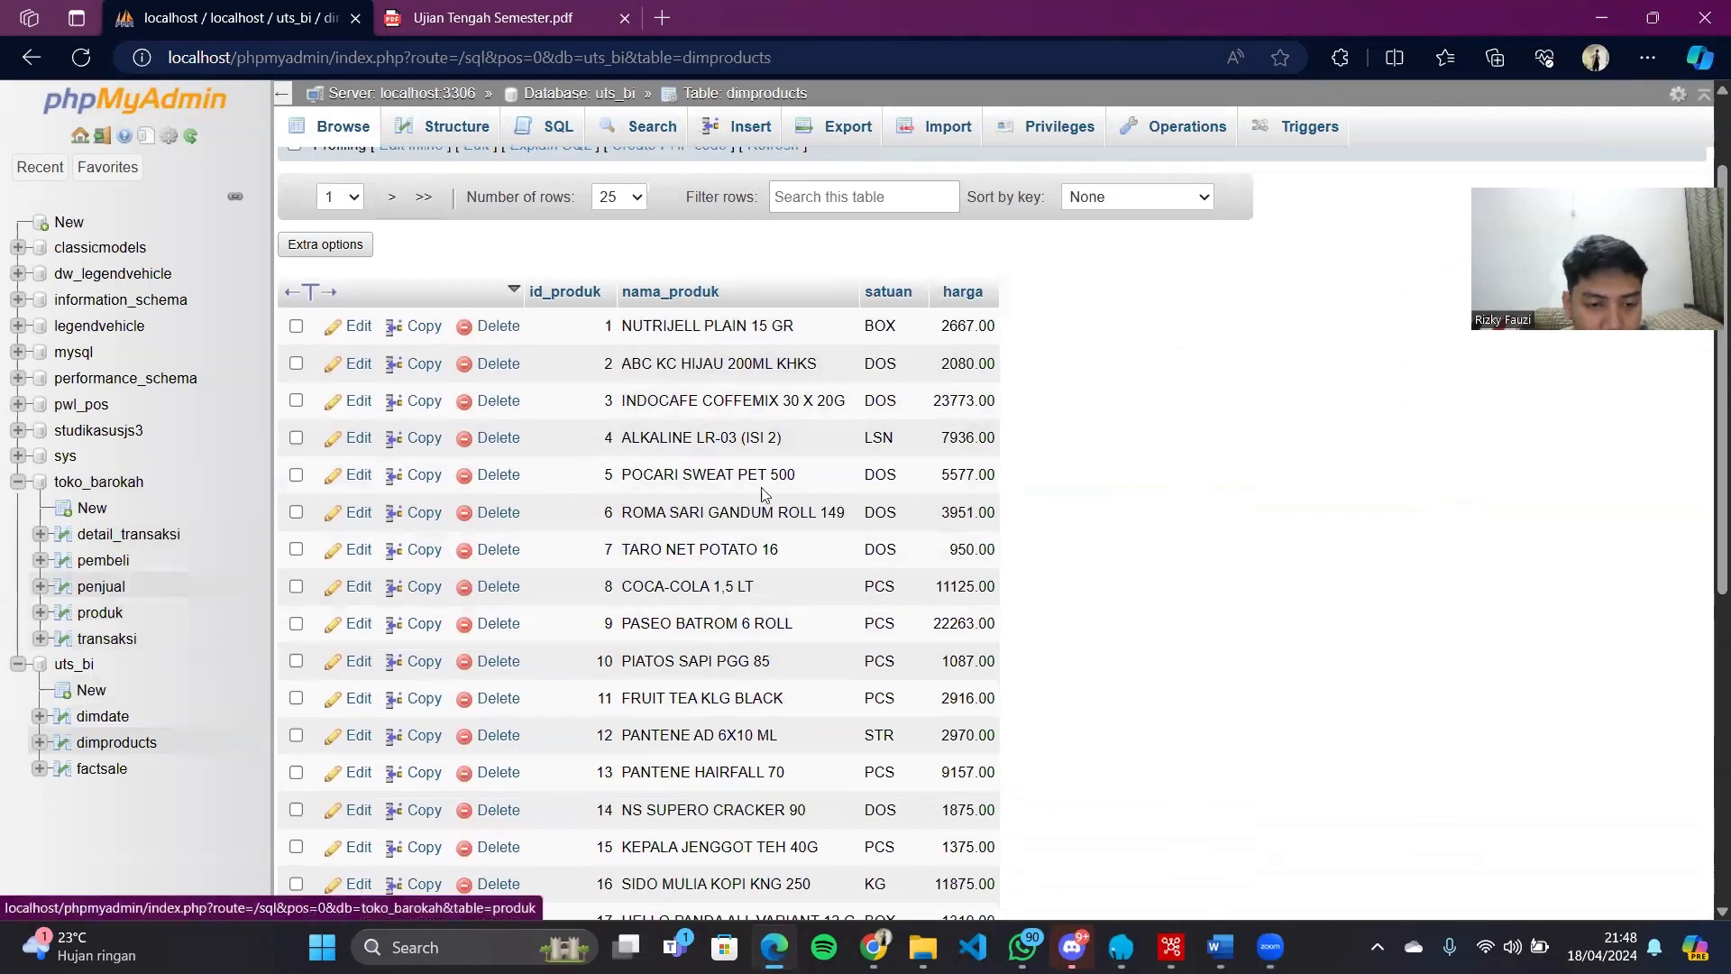
scroll(730, 341, "down", 2)
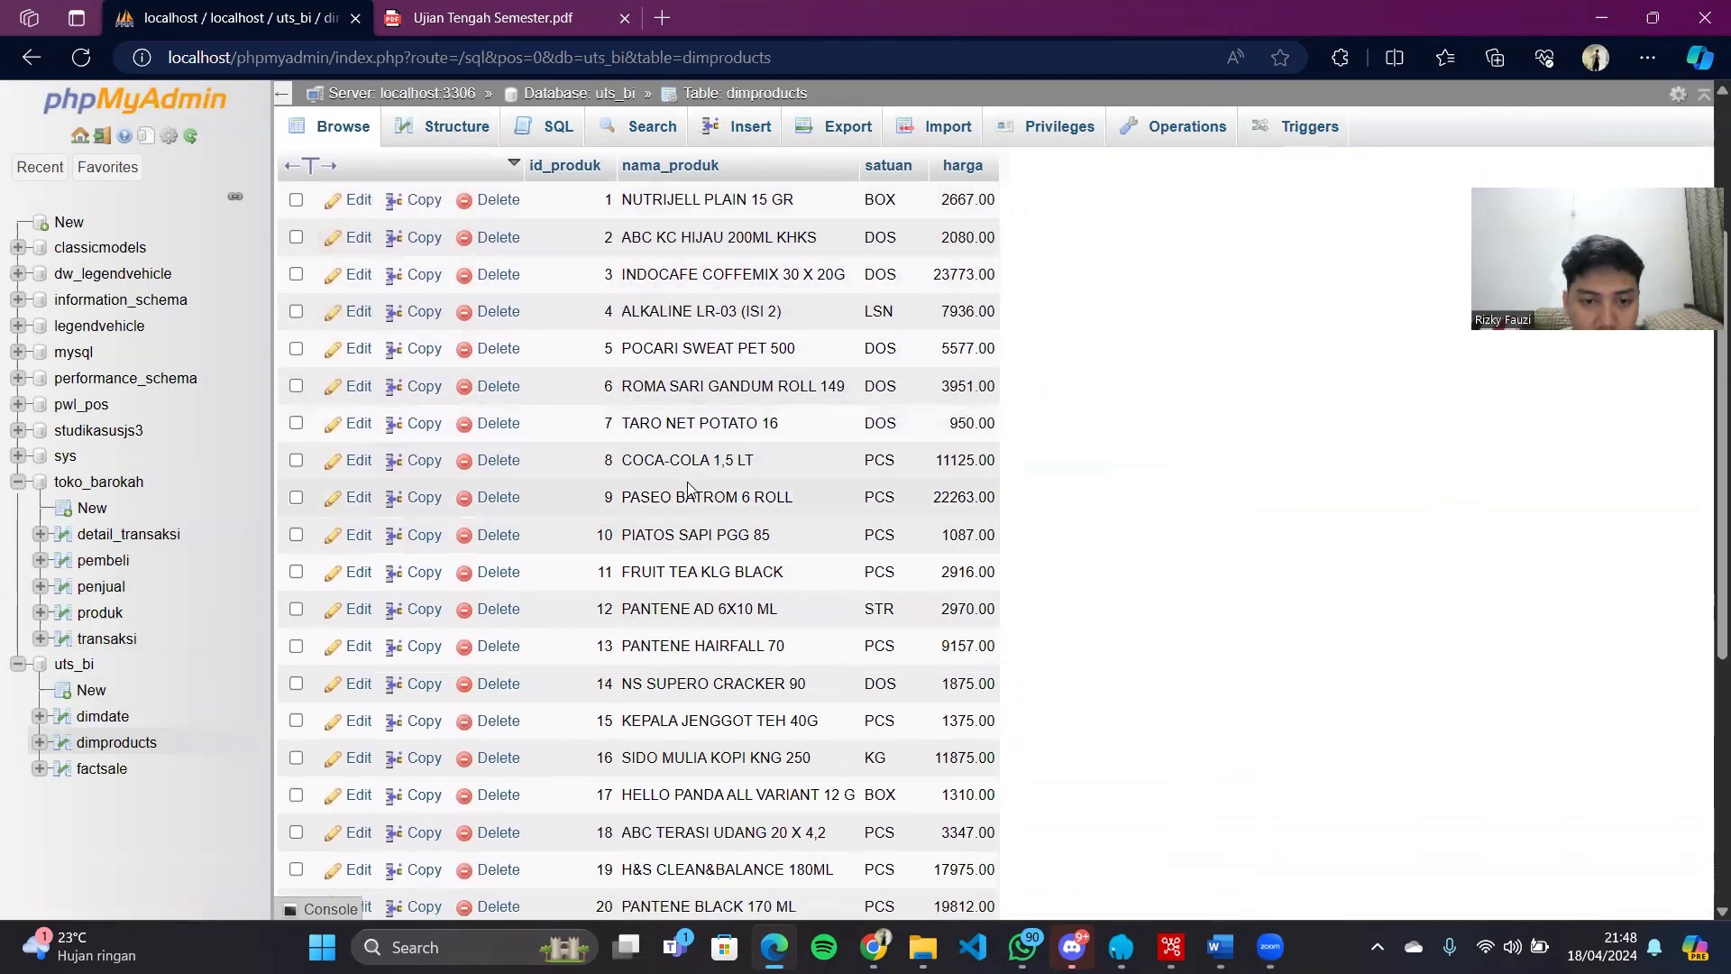
scroll(704, 505, "up", 3)
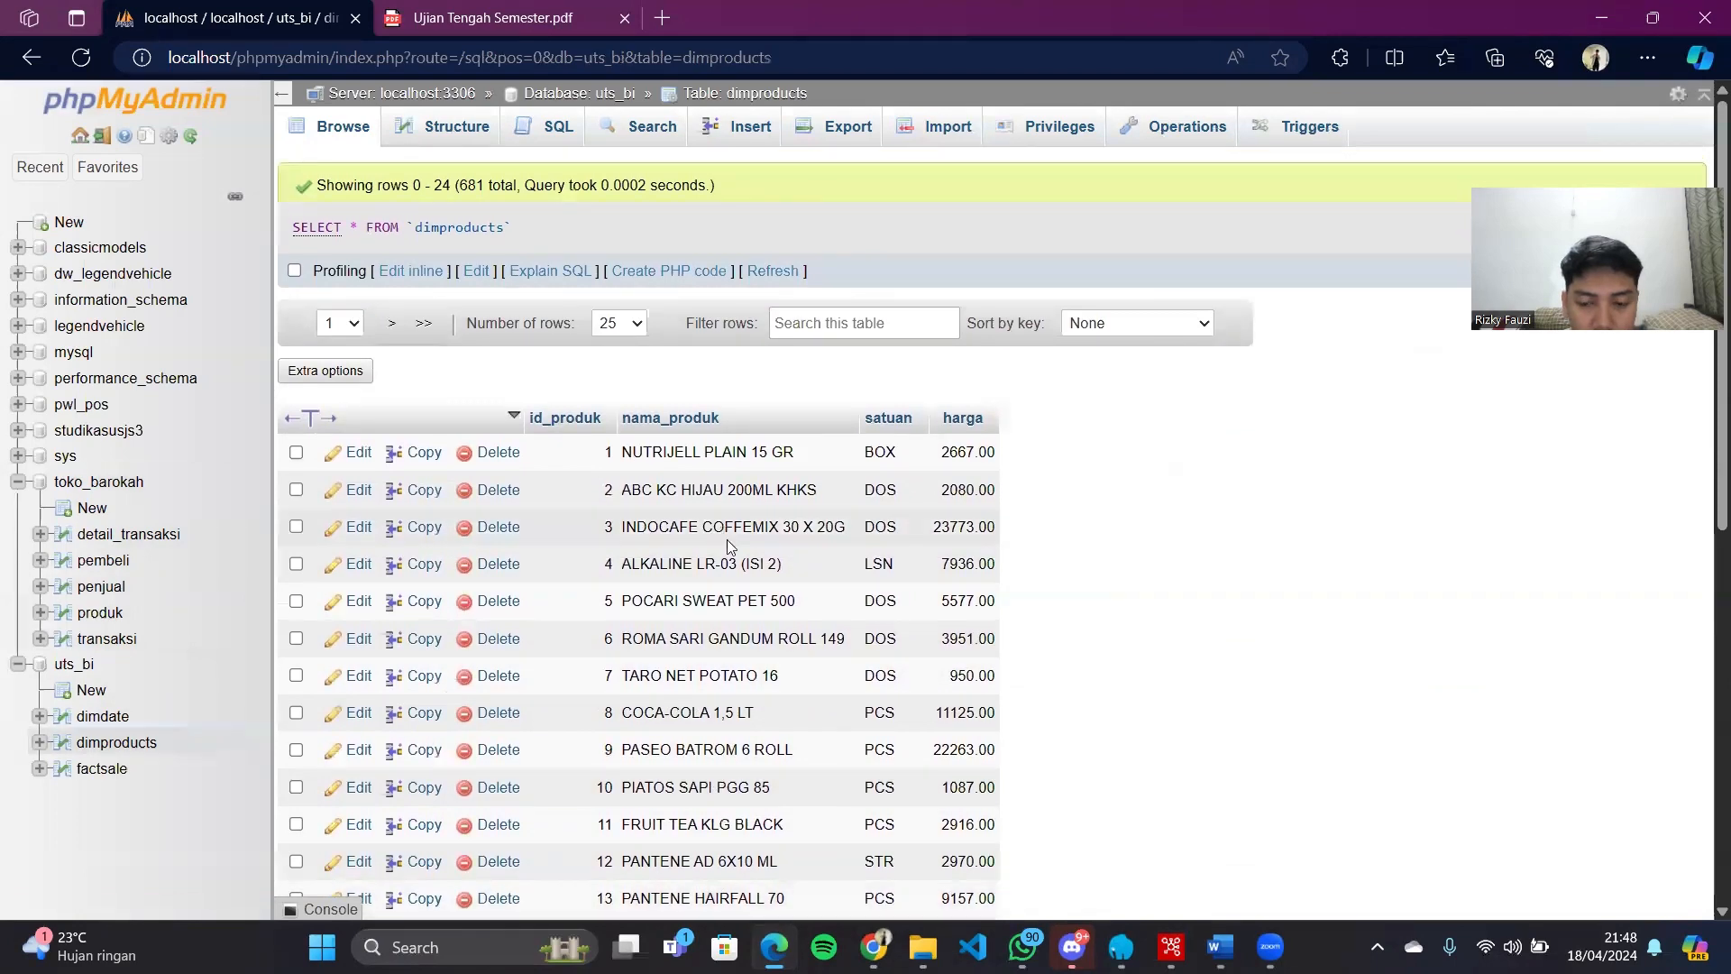
Return to Spoon, open the UTS3 transformation, and review the Table input step's source connection settings
mouse_move(1171, 947)
left_click(1161, 843)
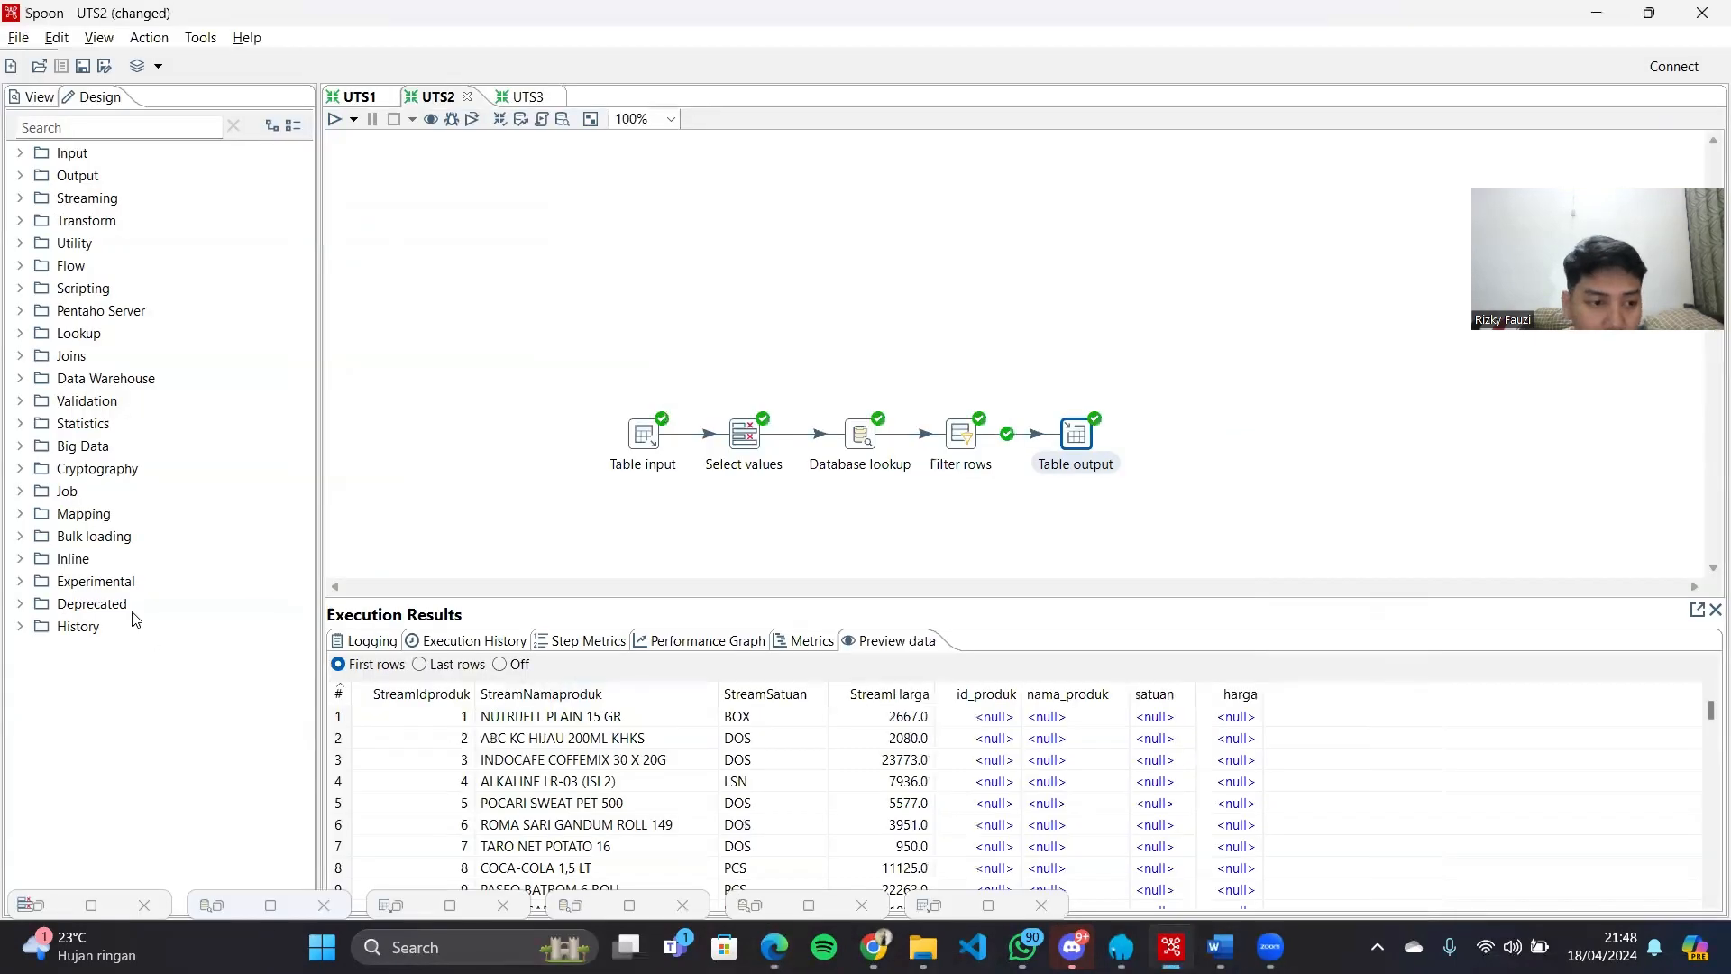
left_click(537, 107)
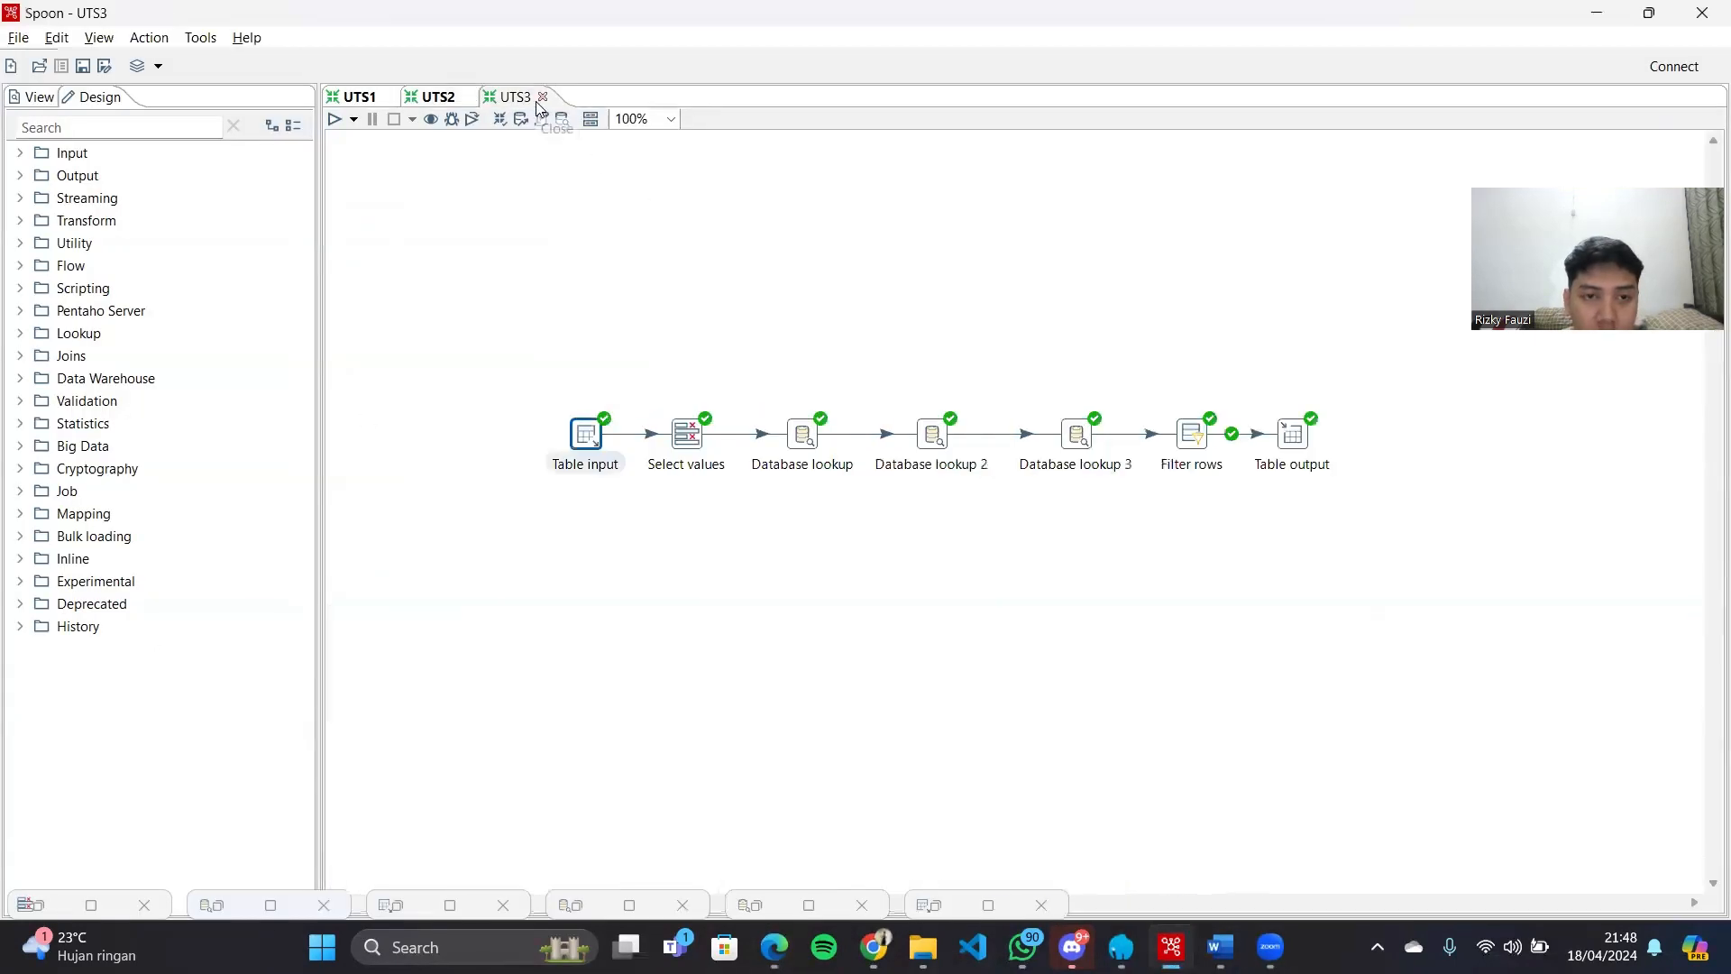
double_click(588, 440)
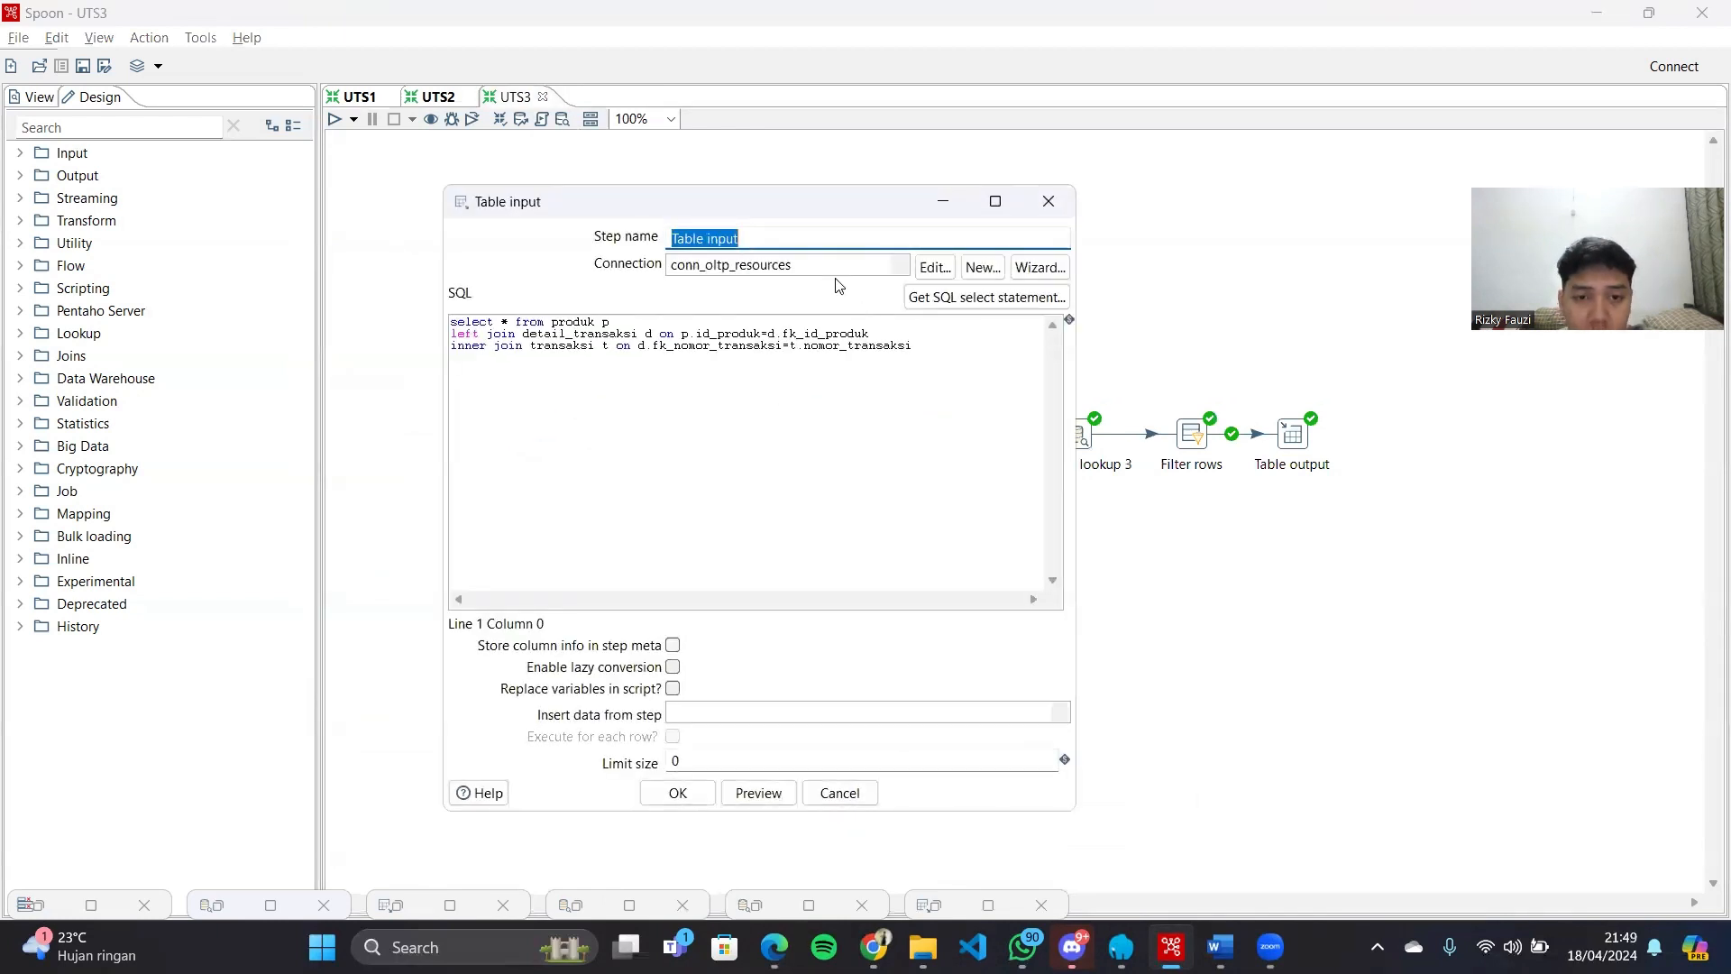
left_click(860, 270)
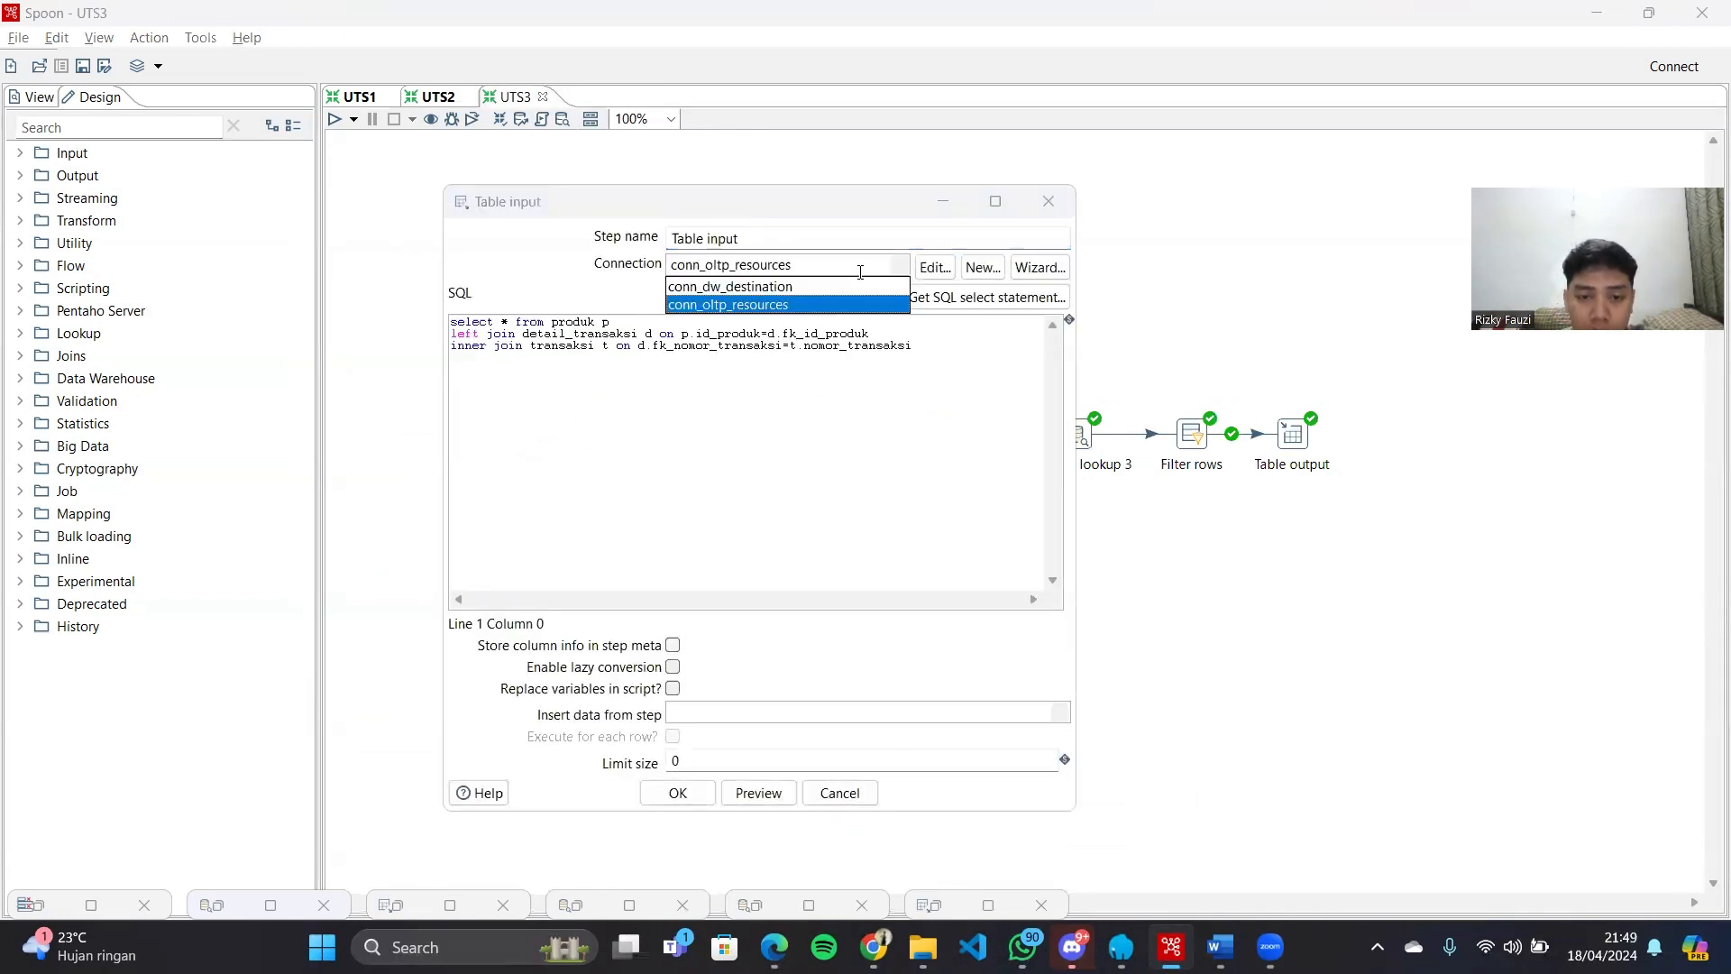
left_click(923, 411)
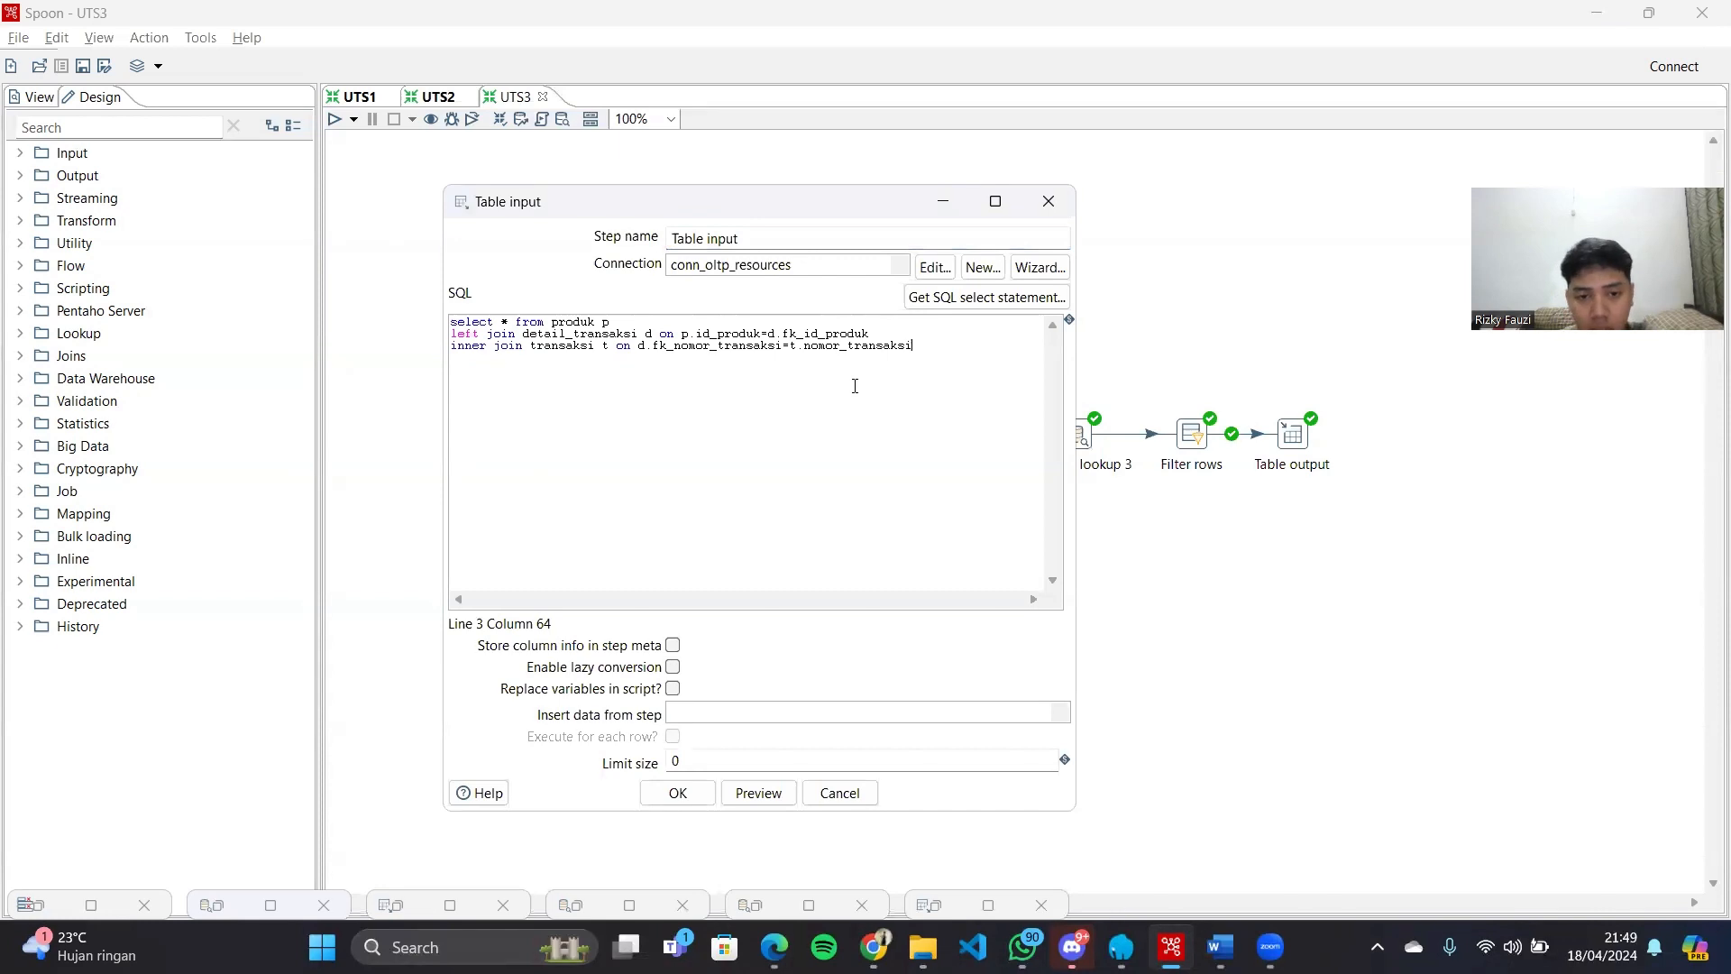
left_click(934, 268)
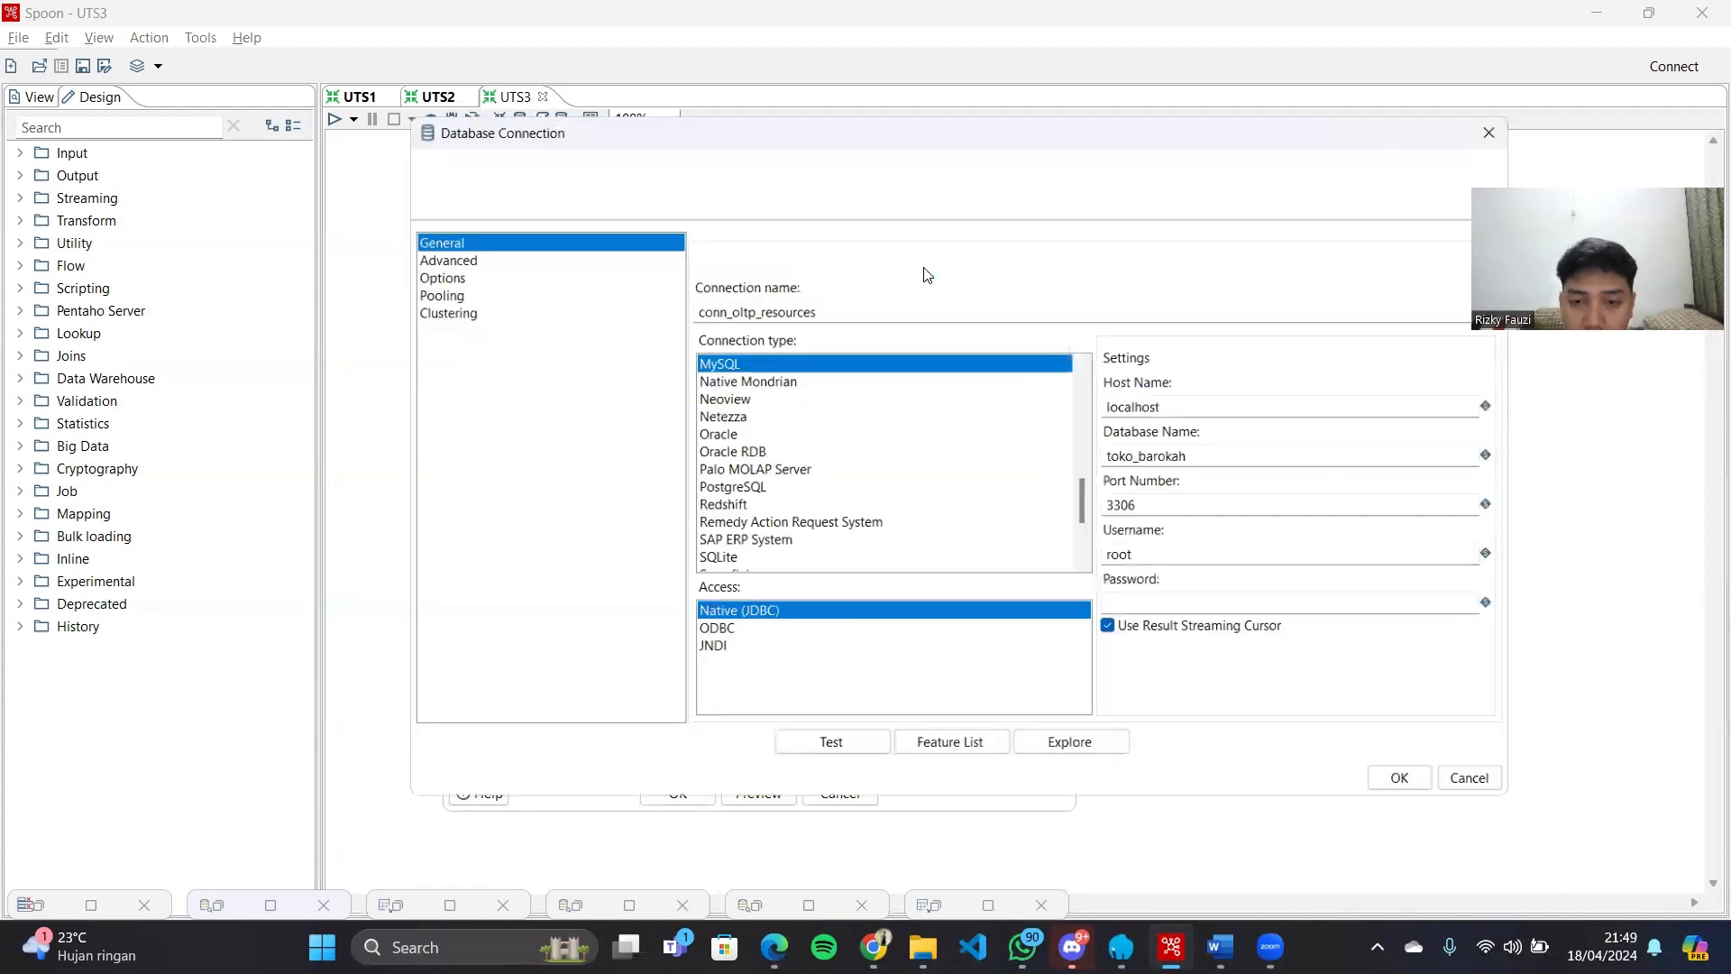
left_click(1489, 127)
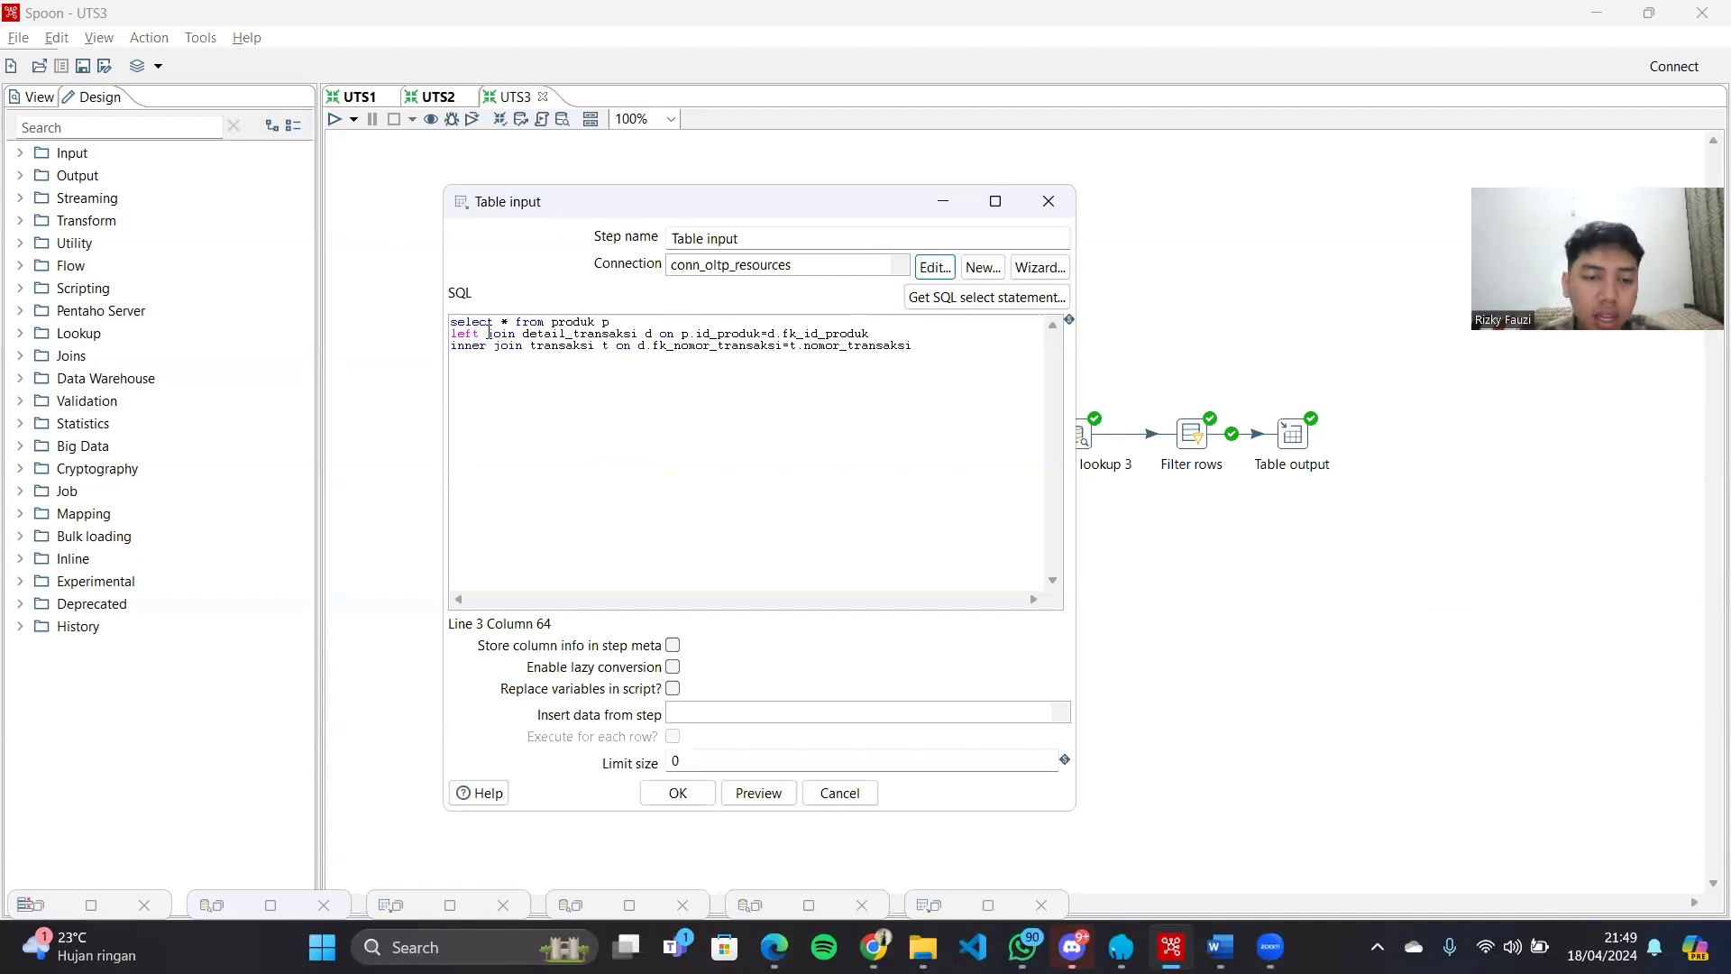
Examine the Table input step's SQL query joining produk, detail_transaksi and transaksi, including the table aliases
left_click(600, 322)
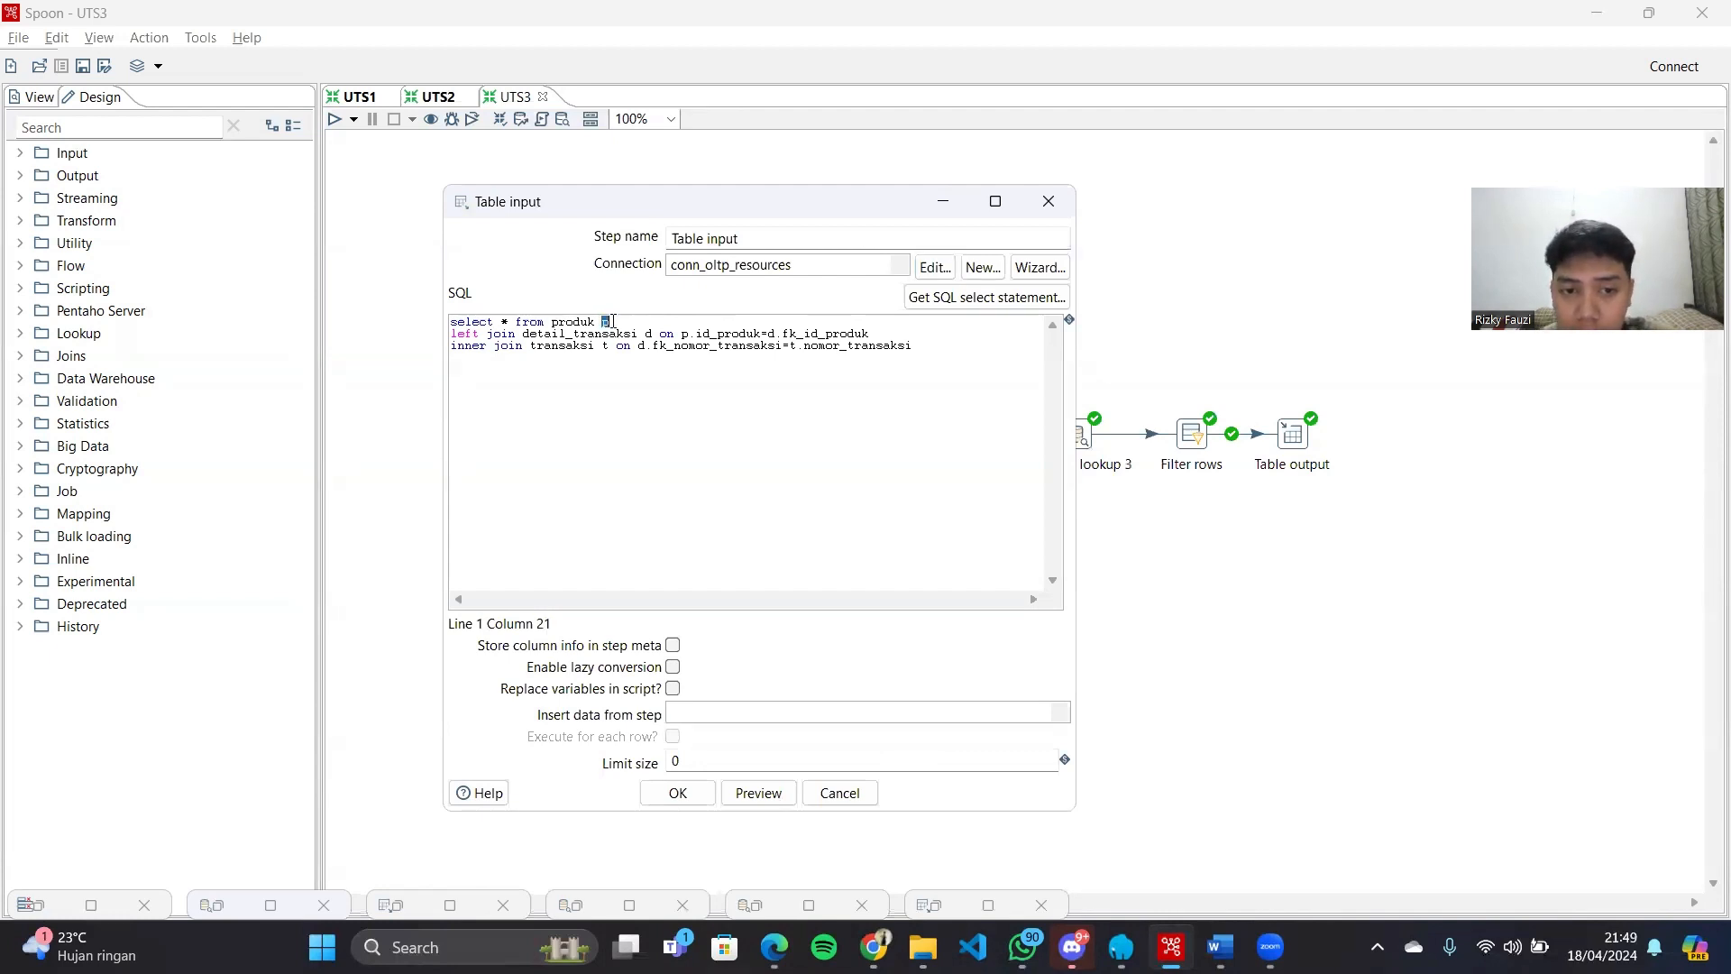
left_click(635, 340)
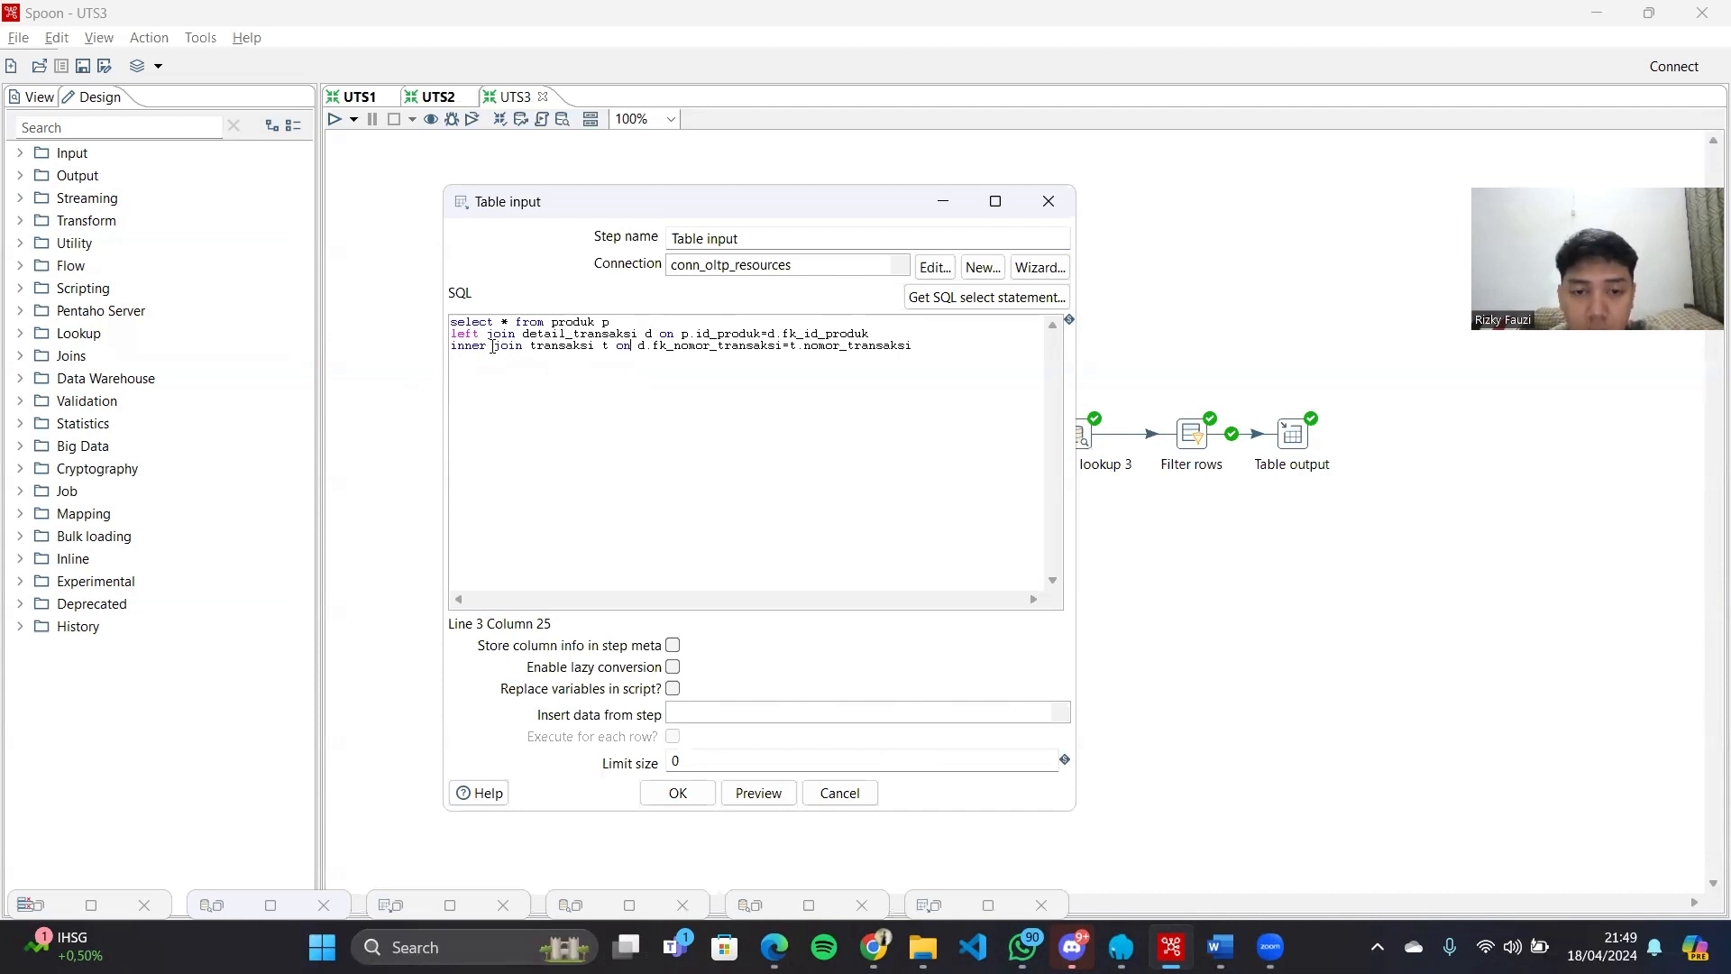
left_click(601, 335)
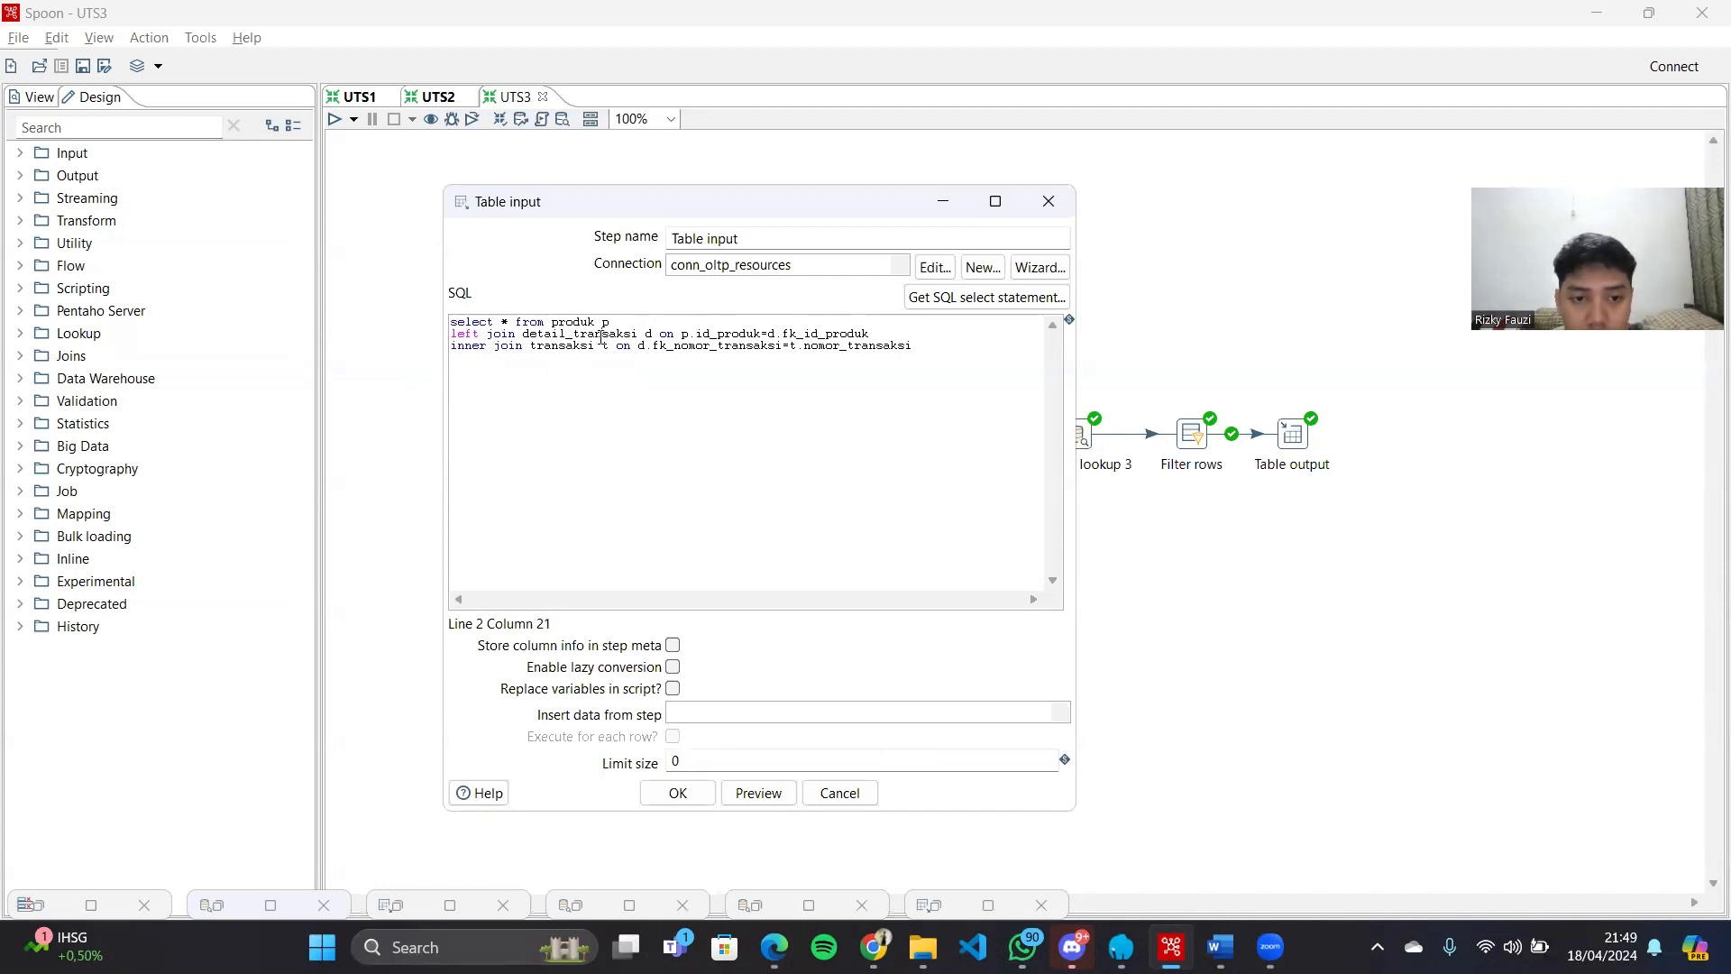
left_click(700, 793)
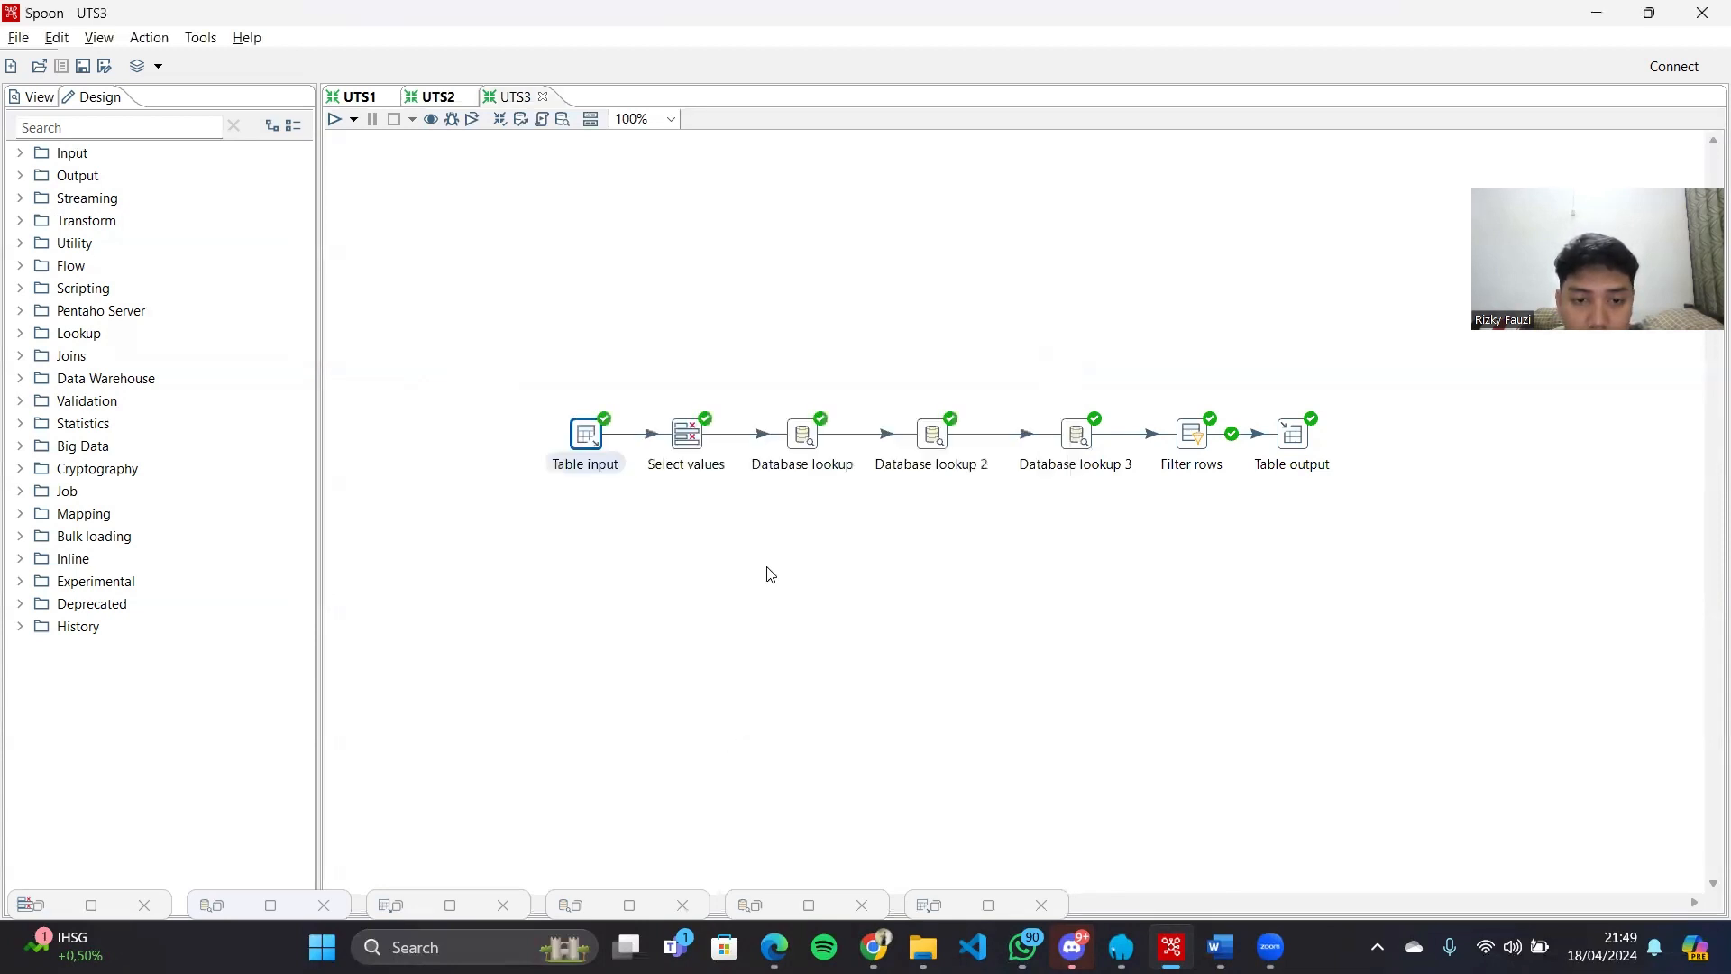
Examine the Select values step, comparing its renamed fields with the list of fields it removes
double_click(691, 442)
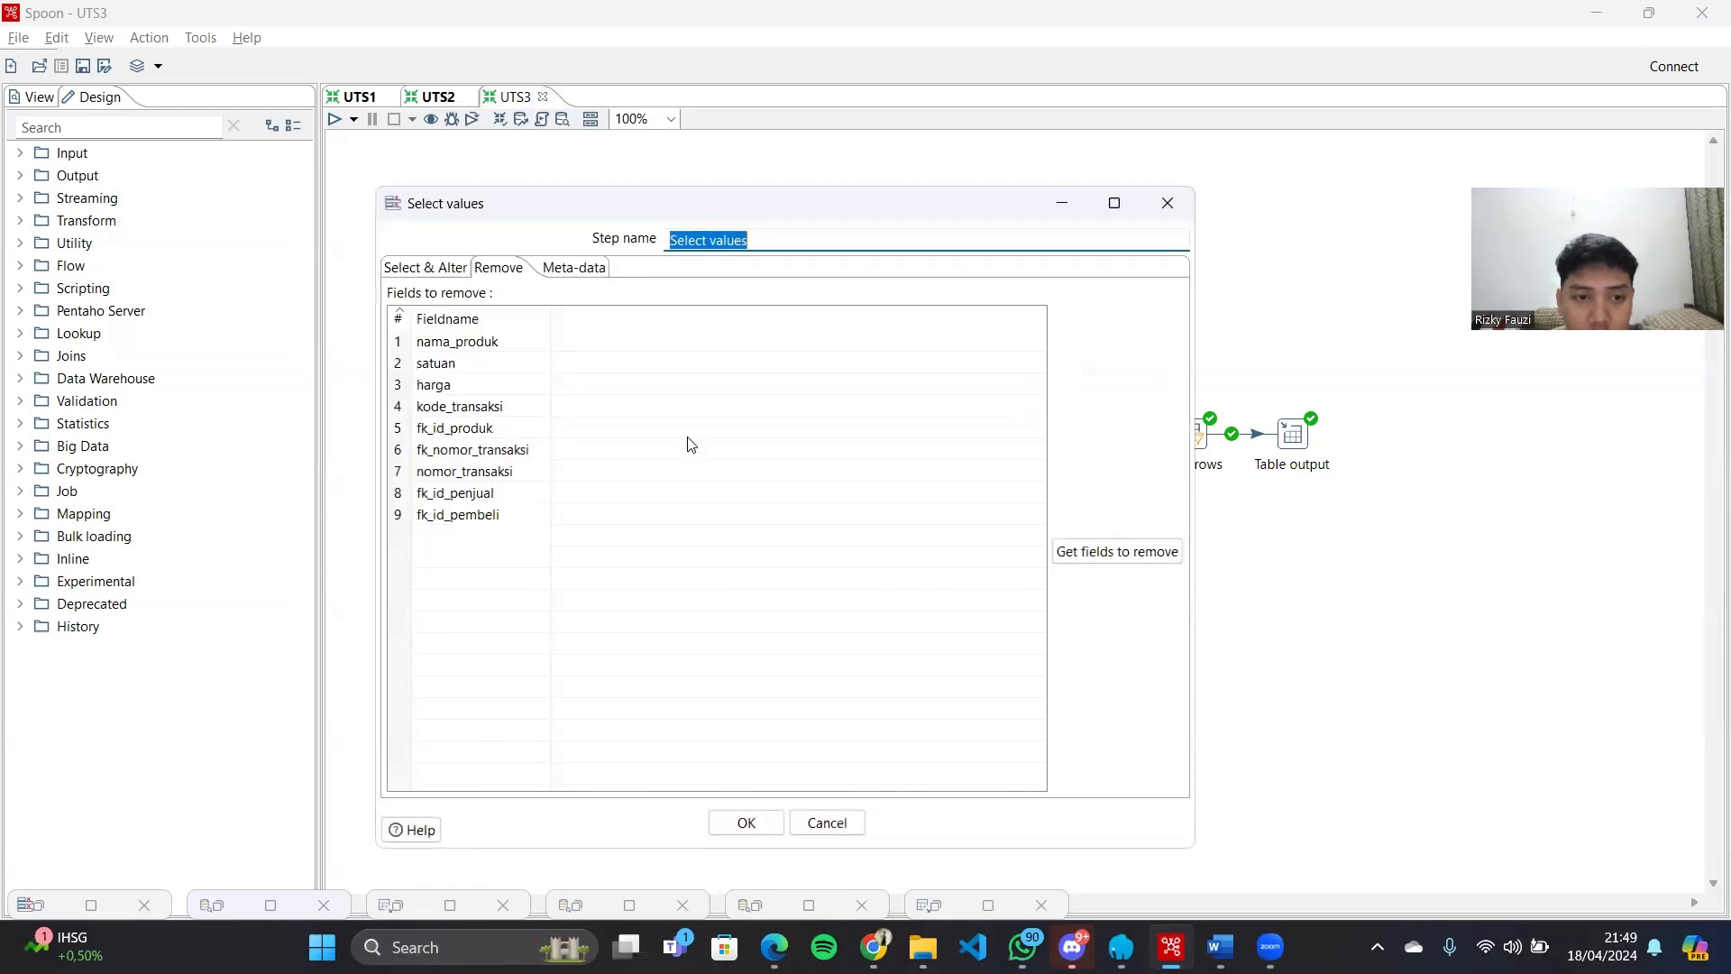
left_click(442, 271)
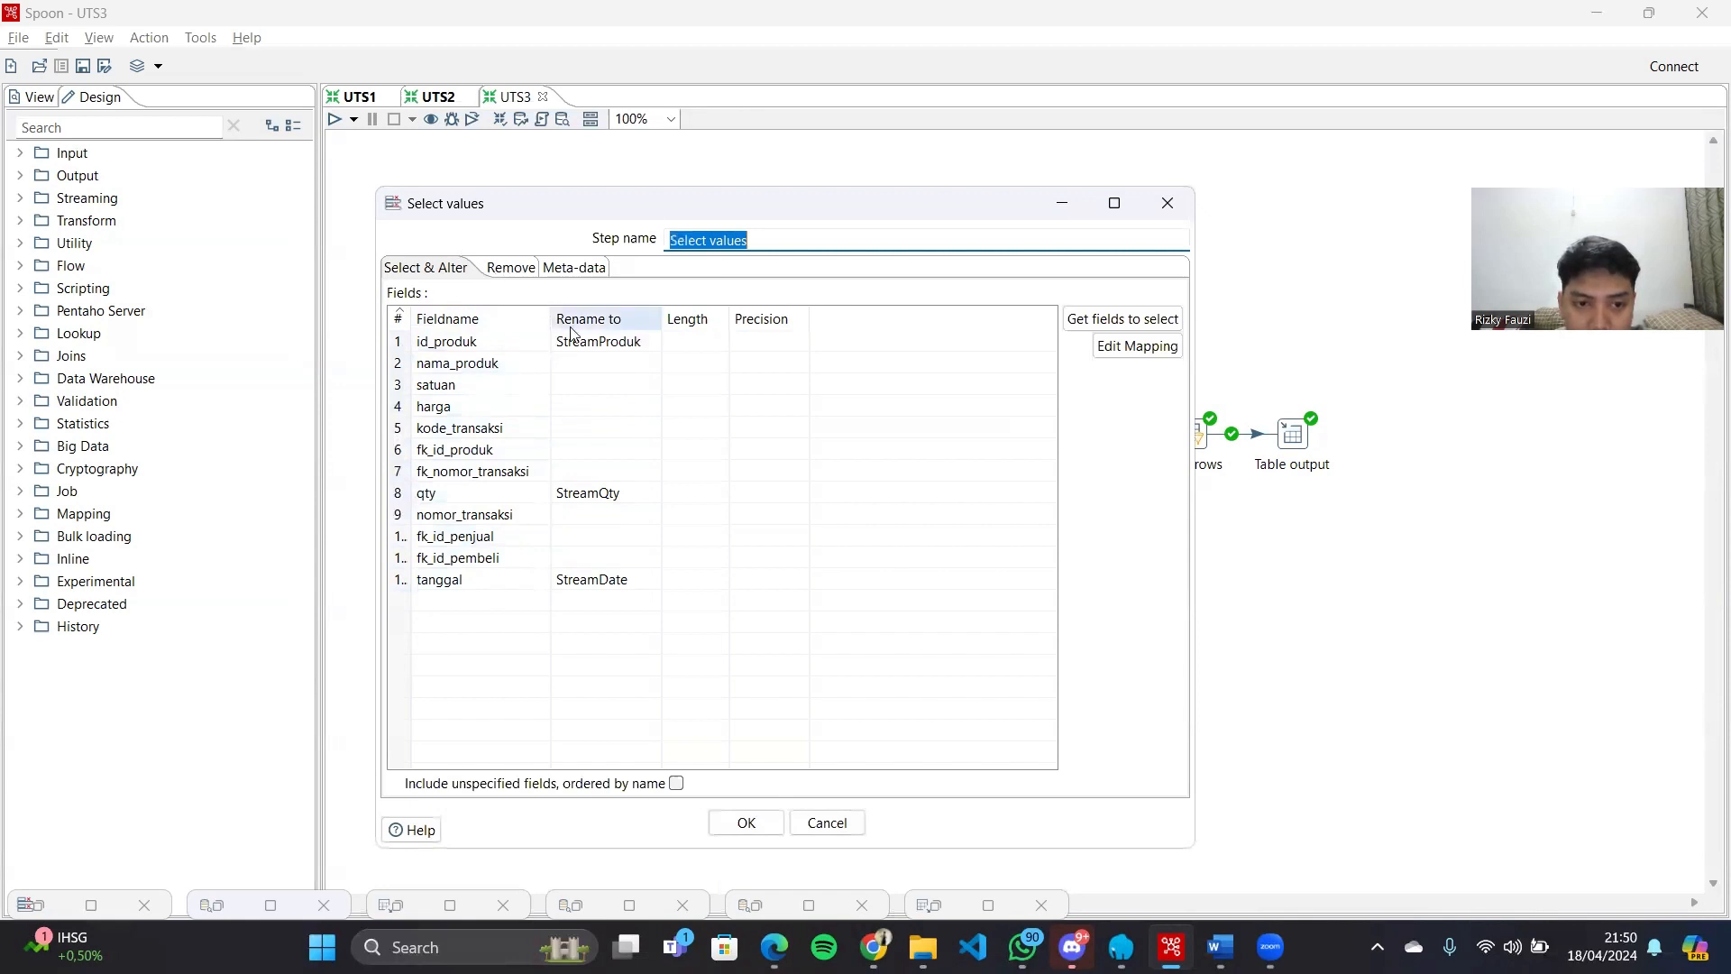
left_click(514, 271)
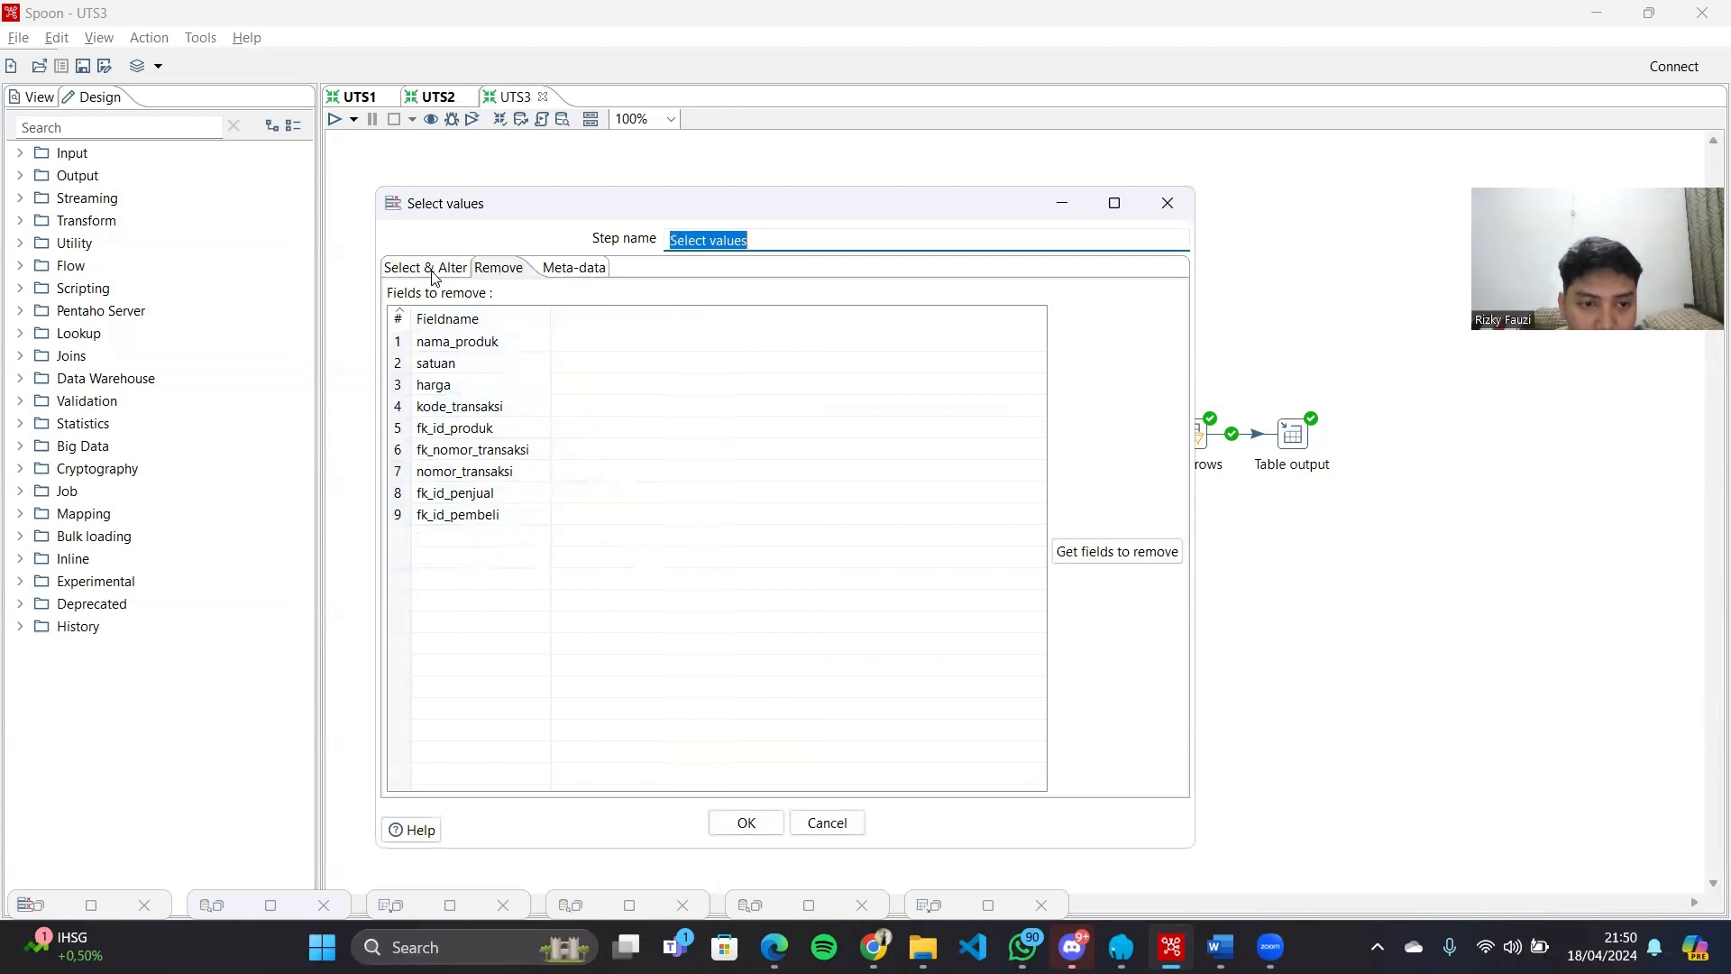
left_click(436, 272)
left_click(502, 270)
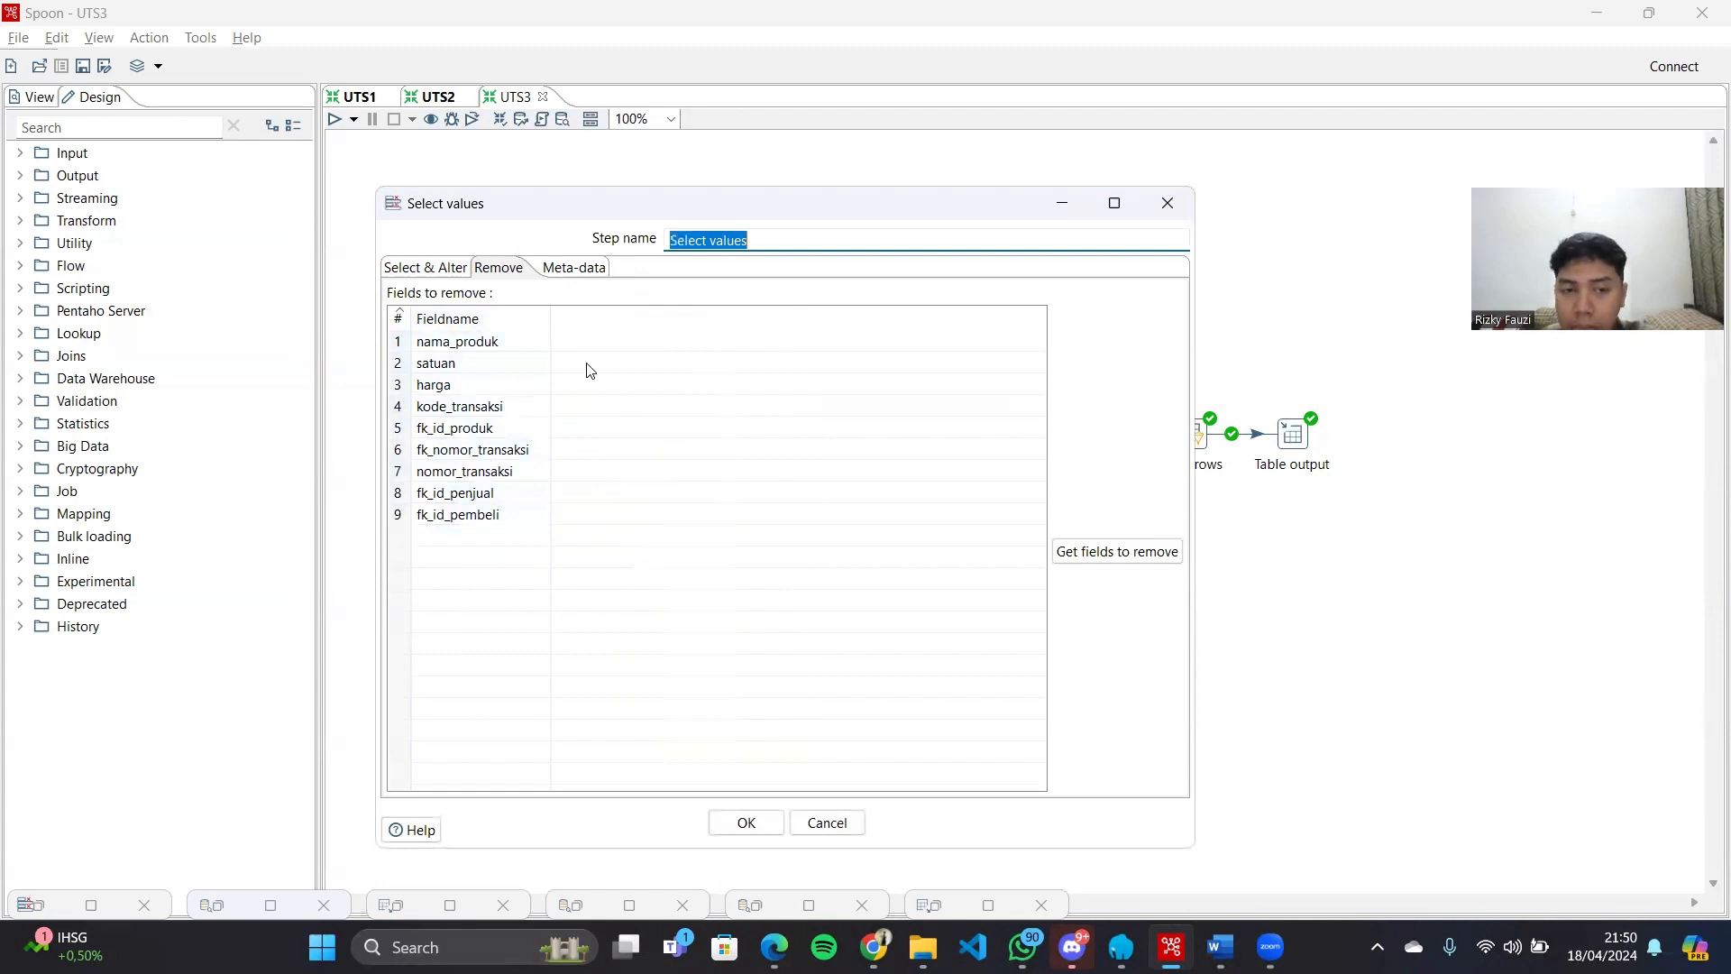
left_click(450, 270)
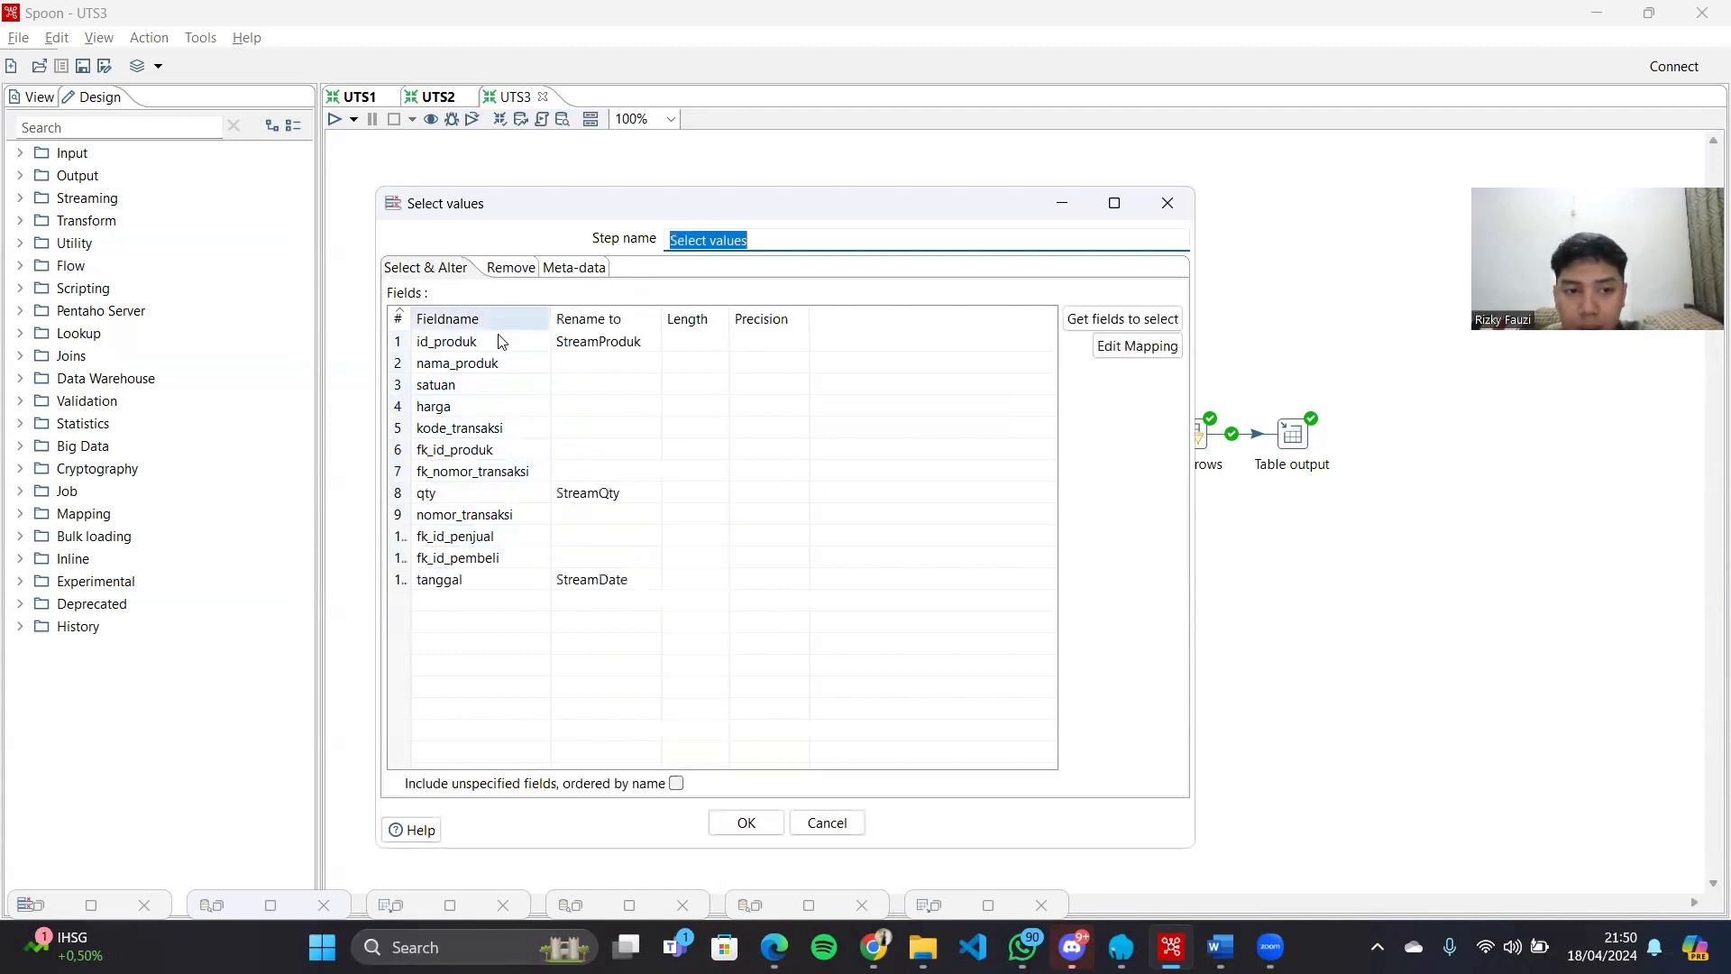
left_click(508, 269)
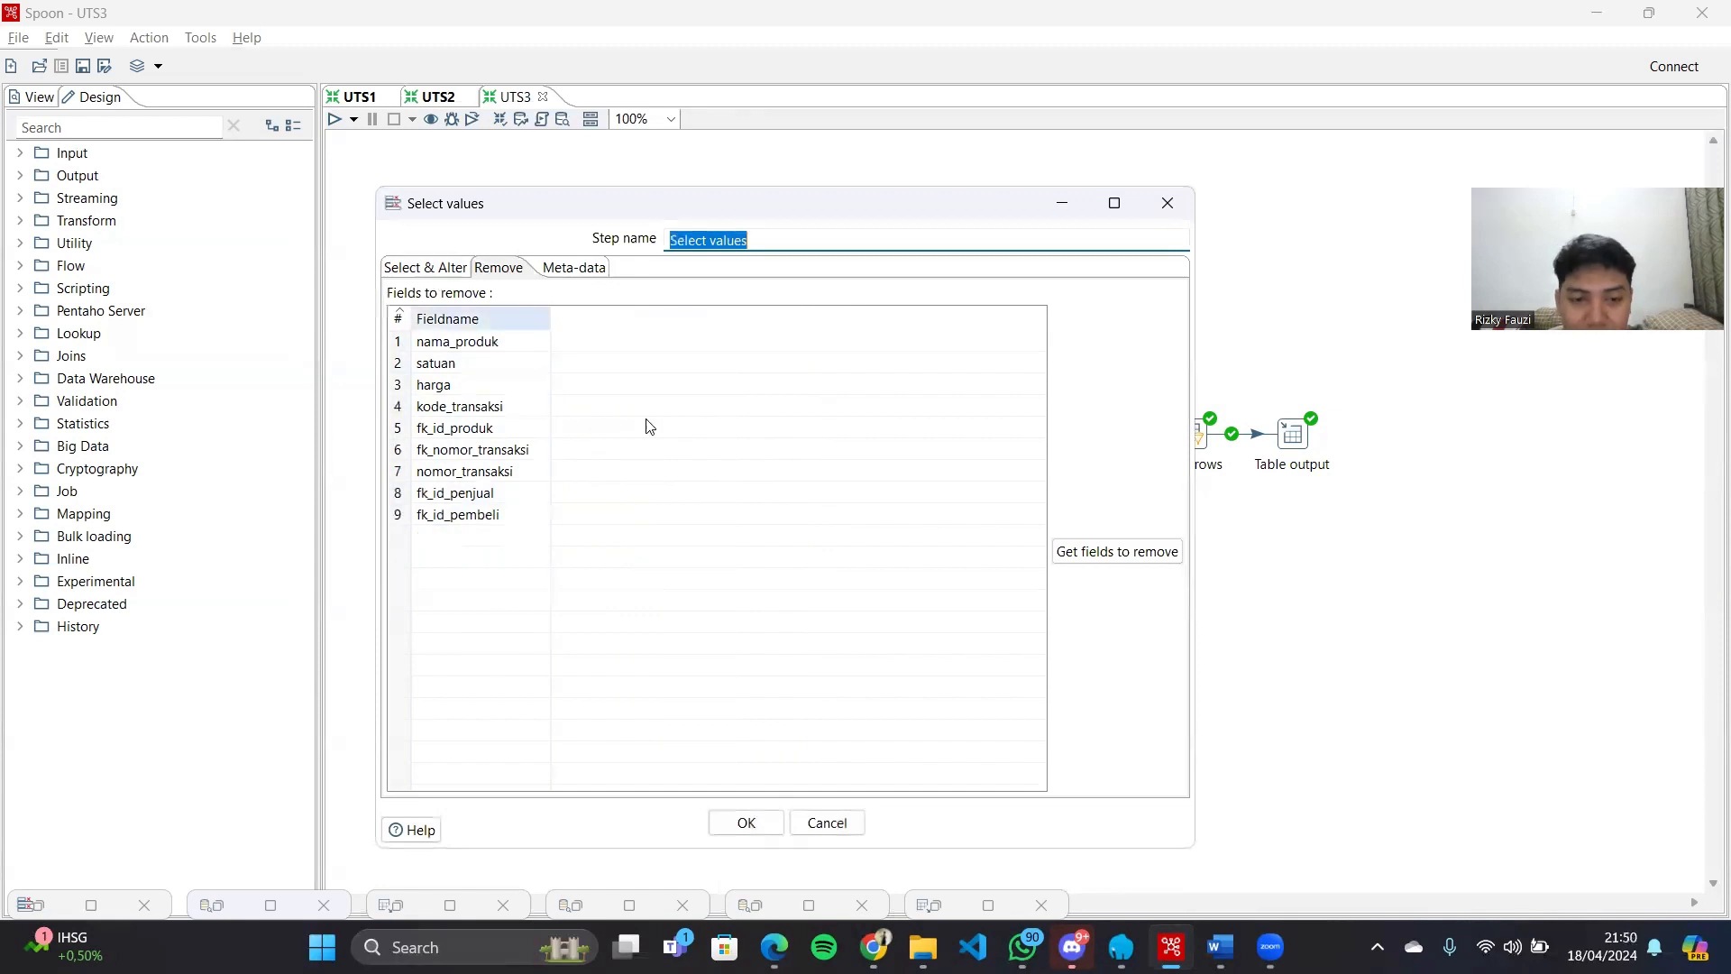
left_click(439, 270)
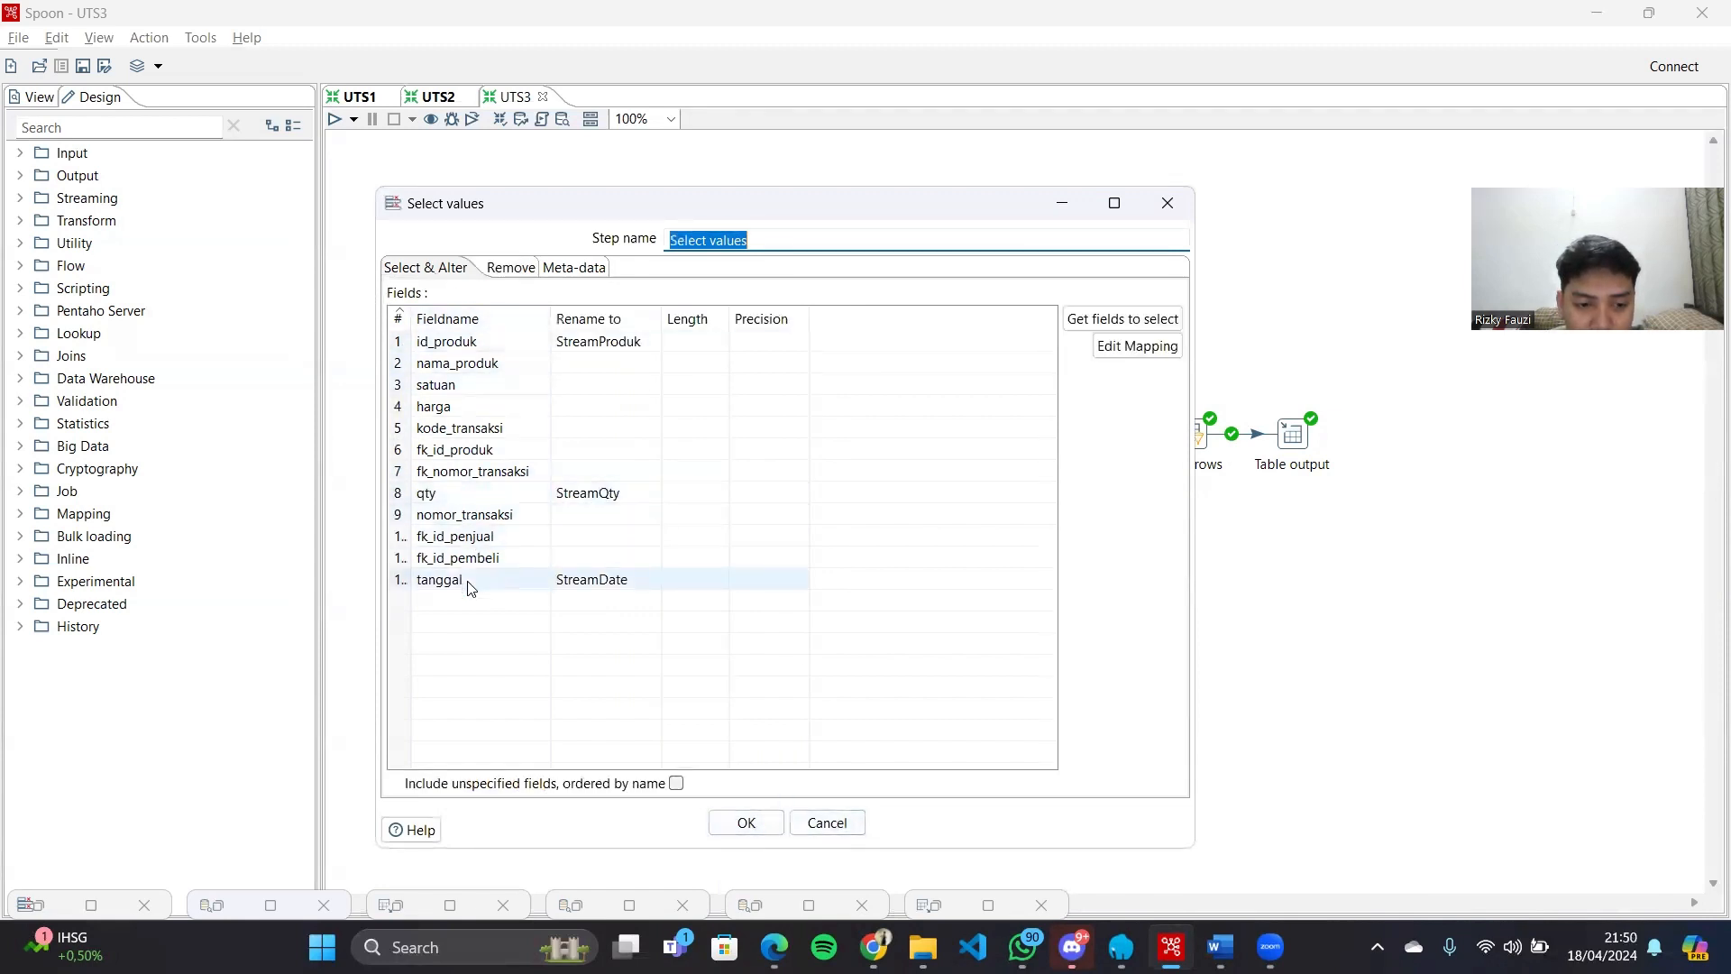
left_click(519, 269)
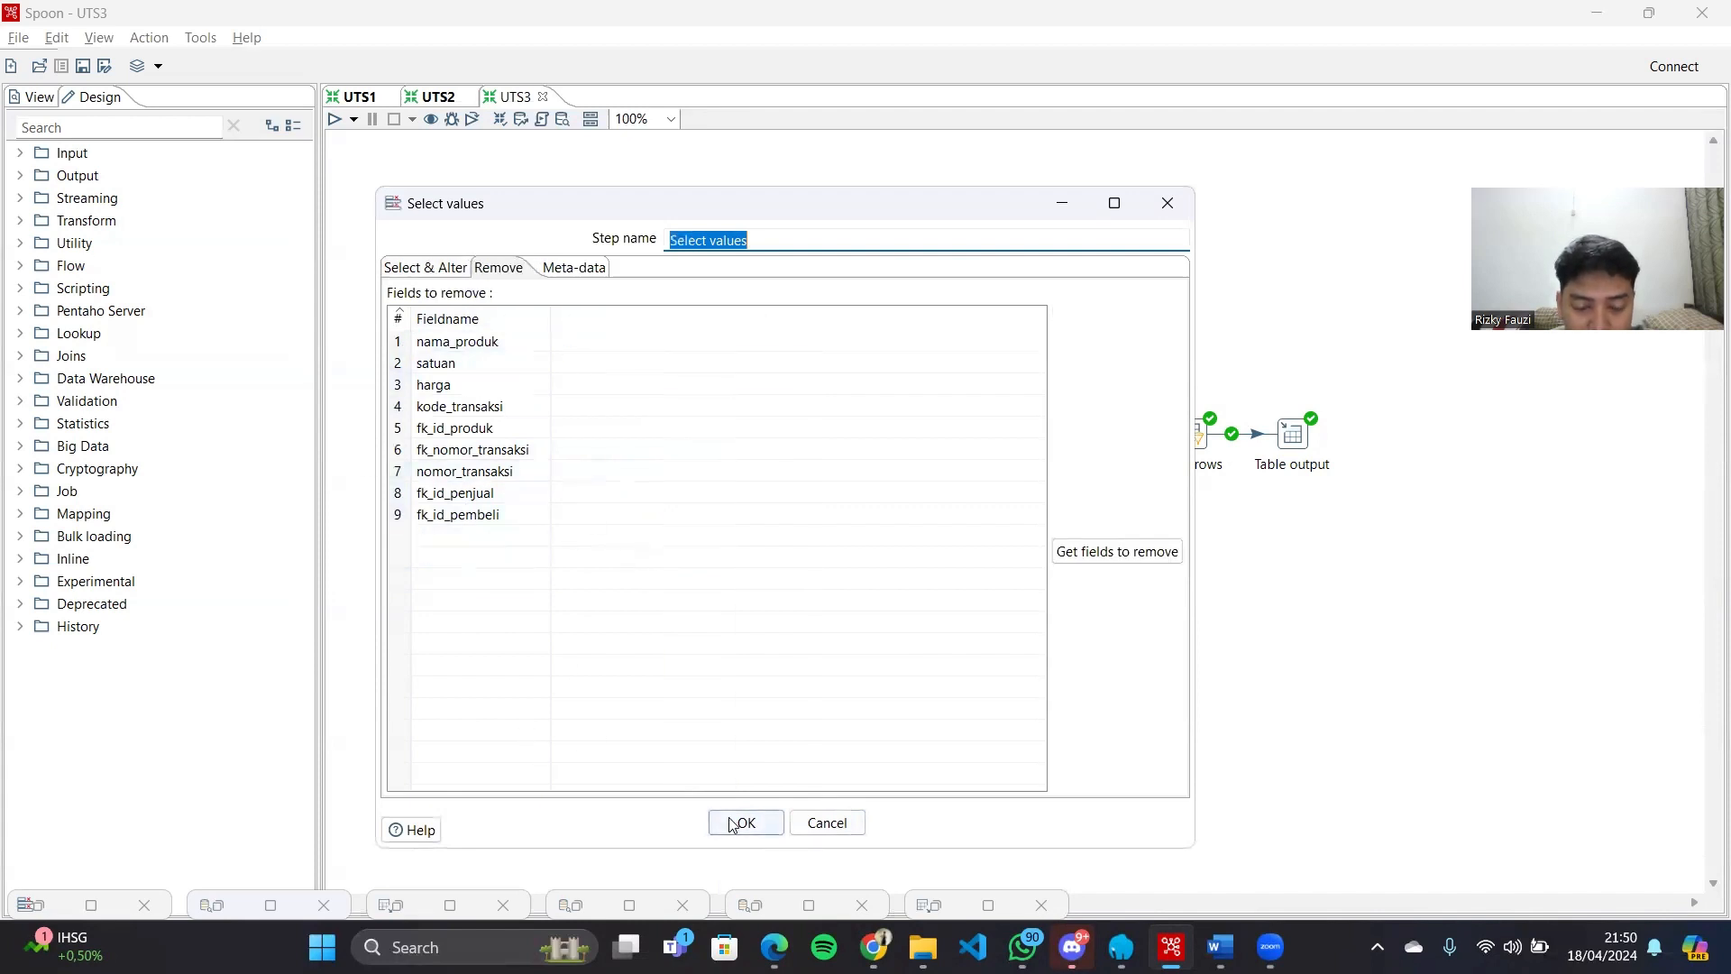
left_click(826, 822)
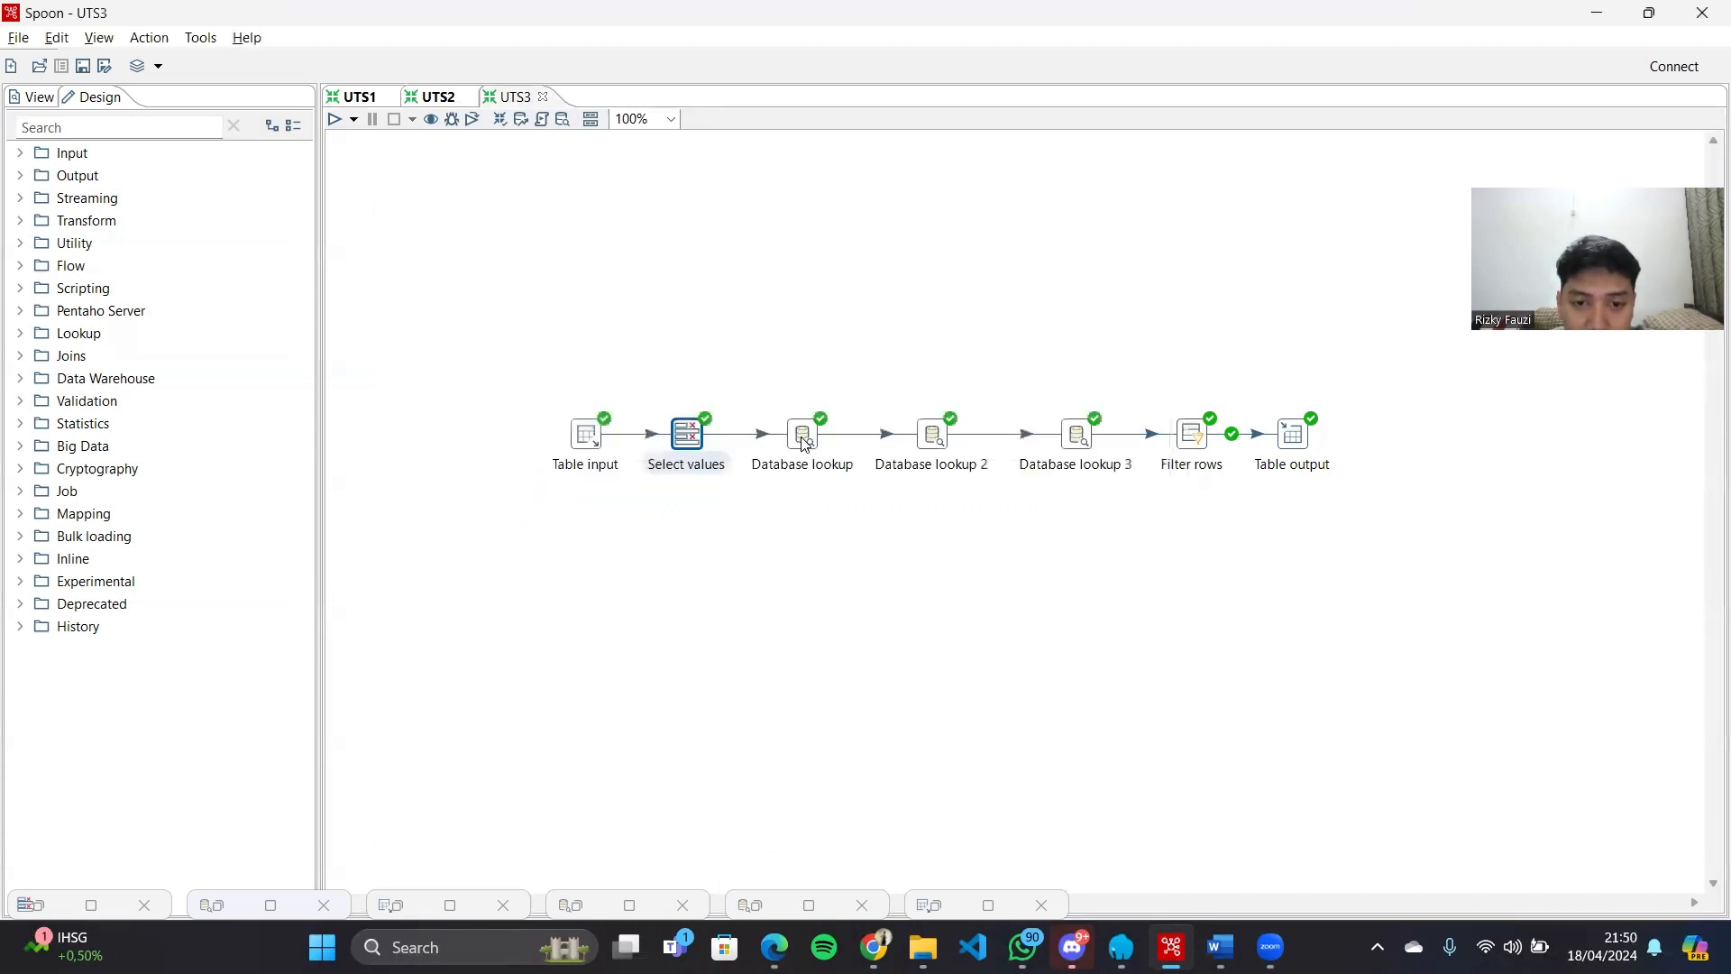
Open the first Database lookup step and inspect the settings of its conn_dw_destination connection
double_click(803, 436)
left_click_drag(571, 139, 850, 182)
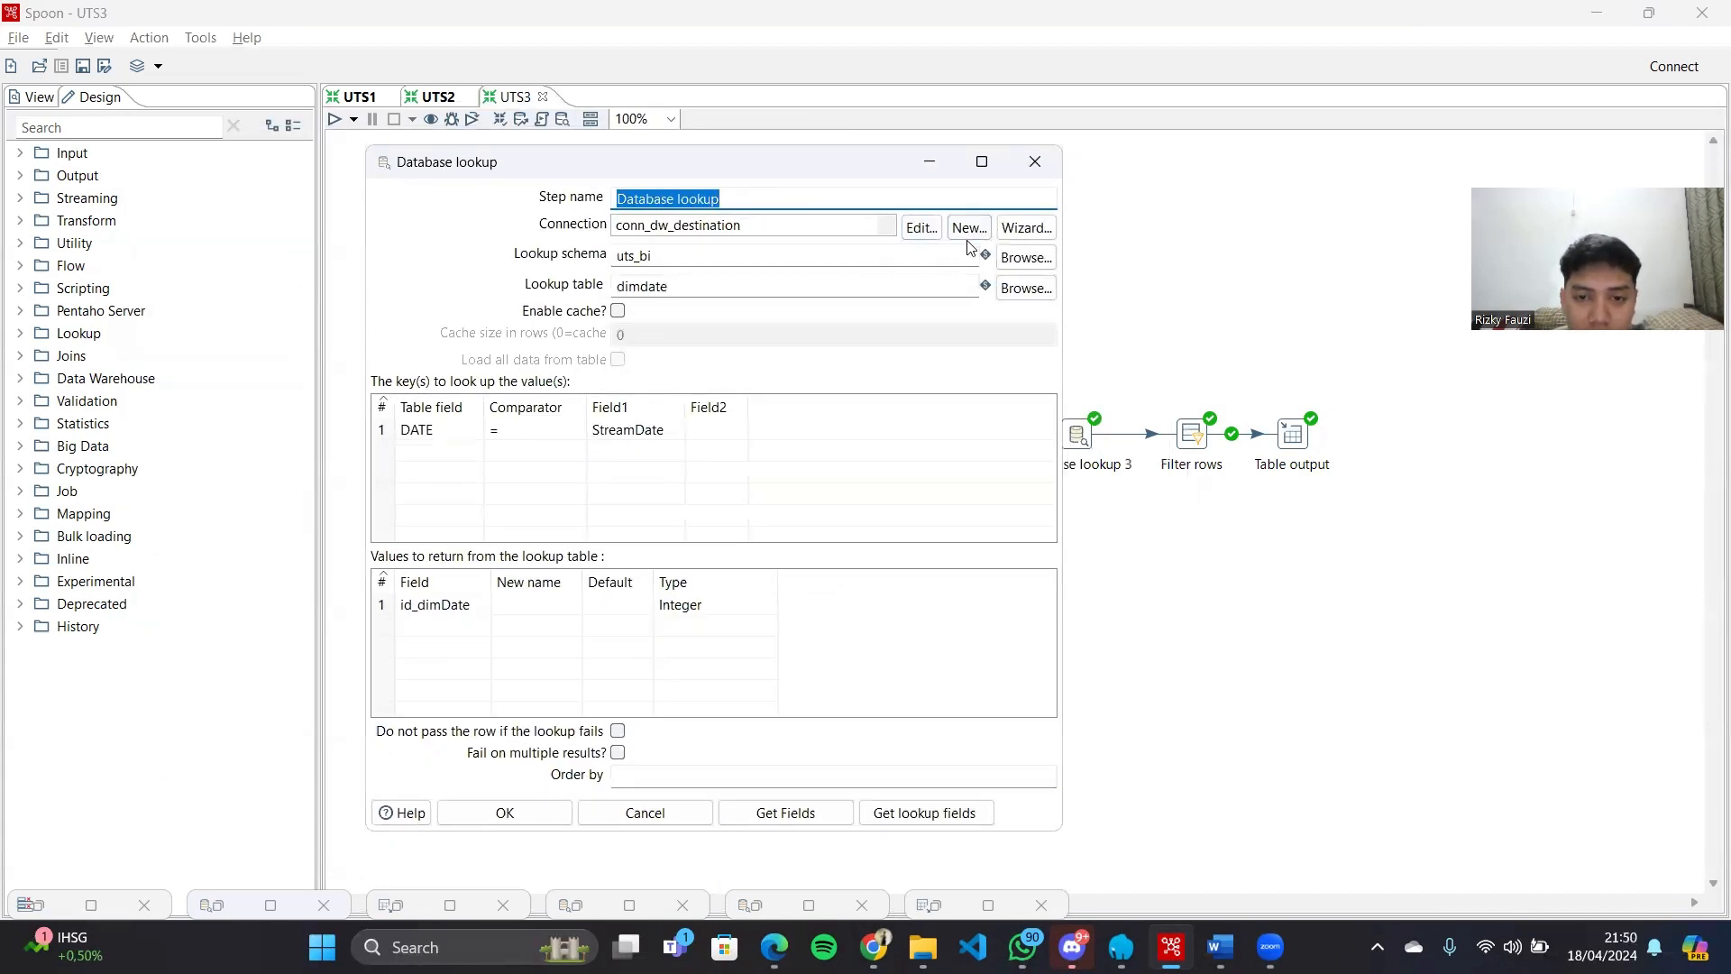
left_click(797, 225)
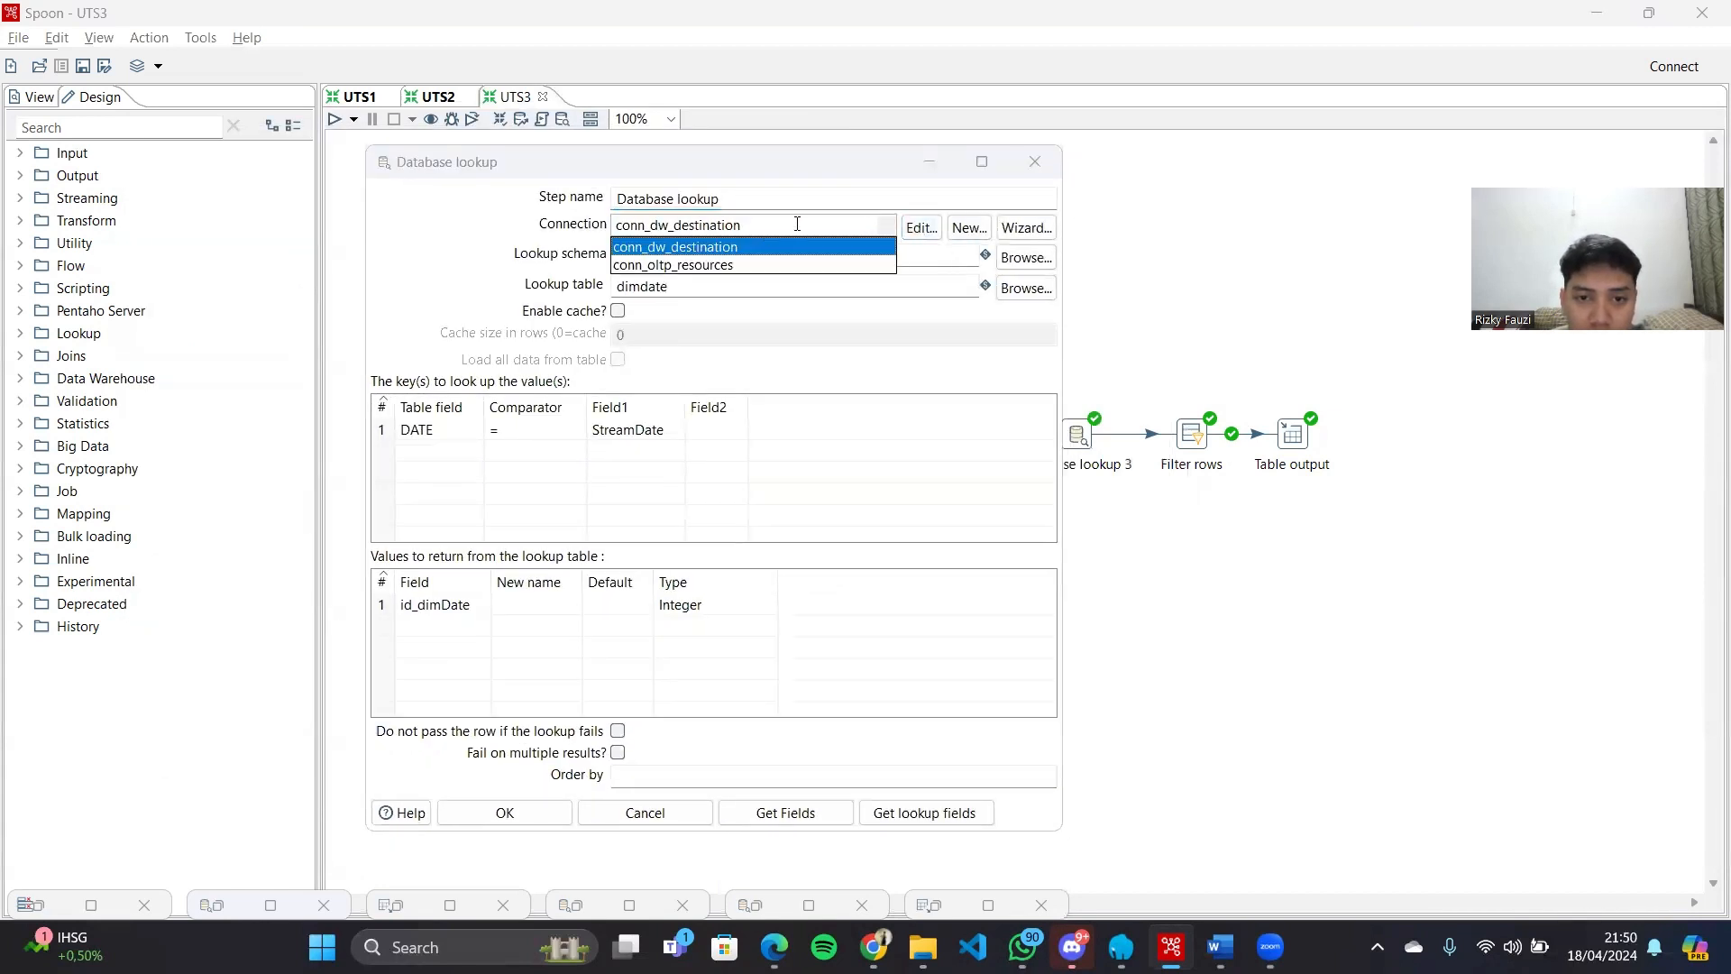
left_click(920, 232)
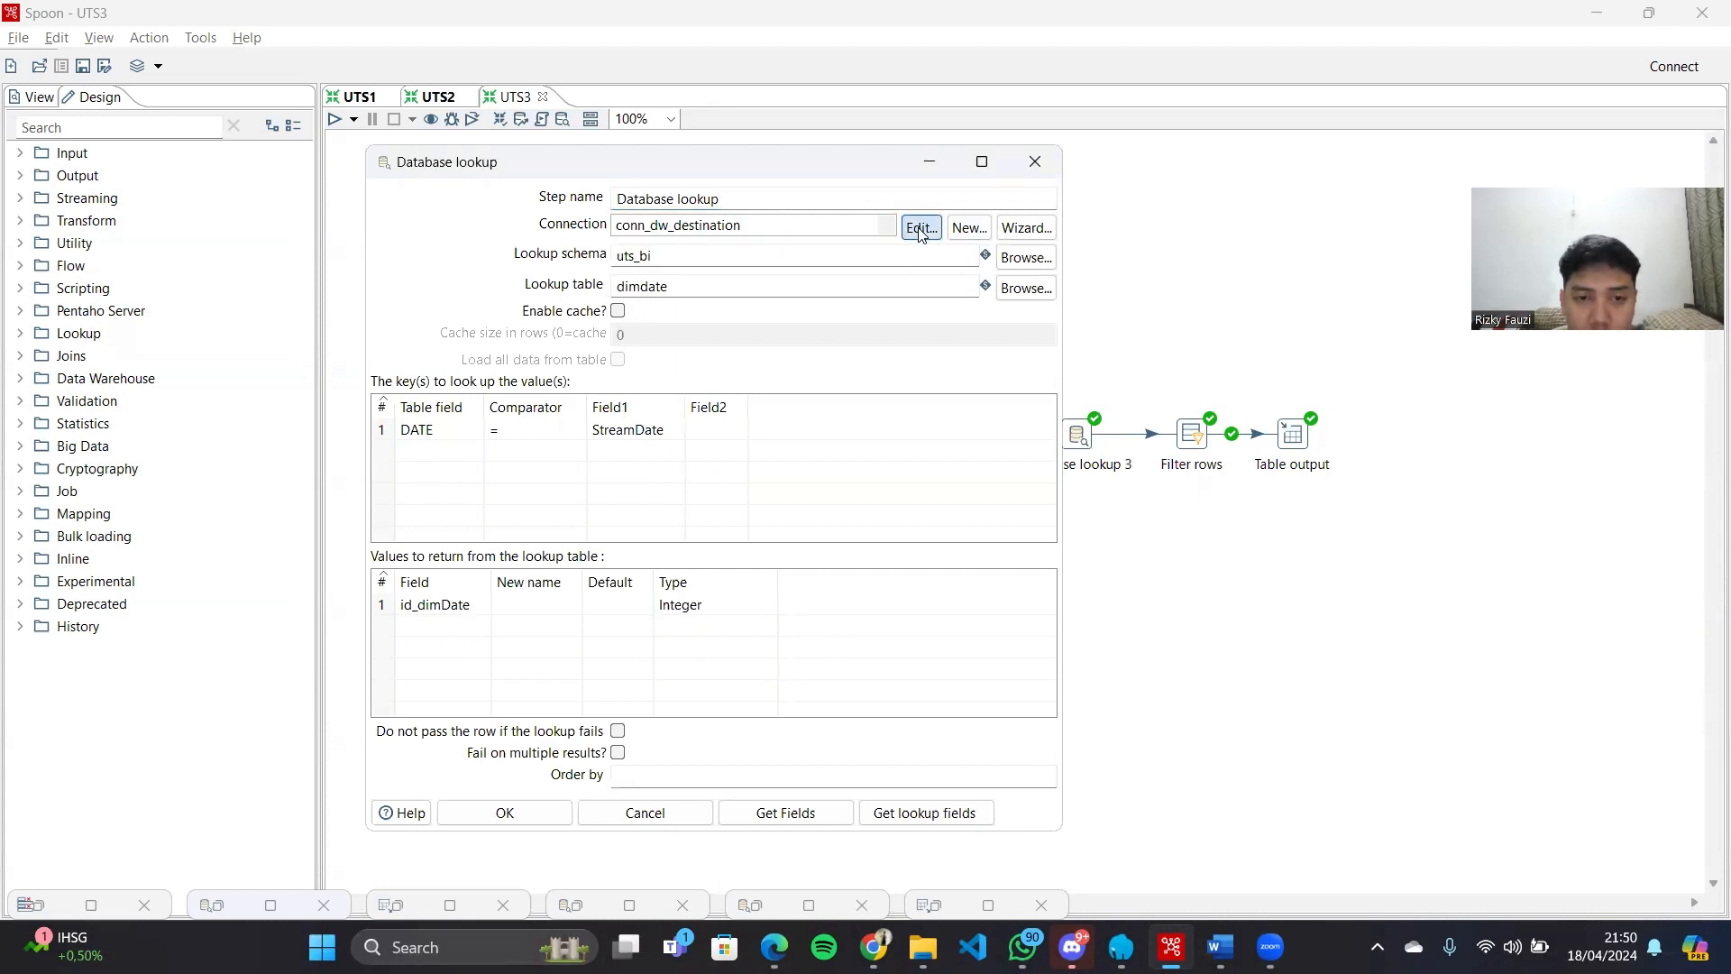
left_click(920, 230)
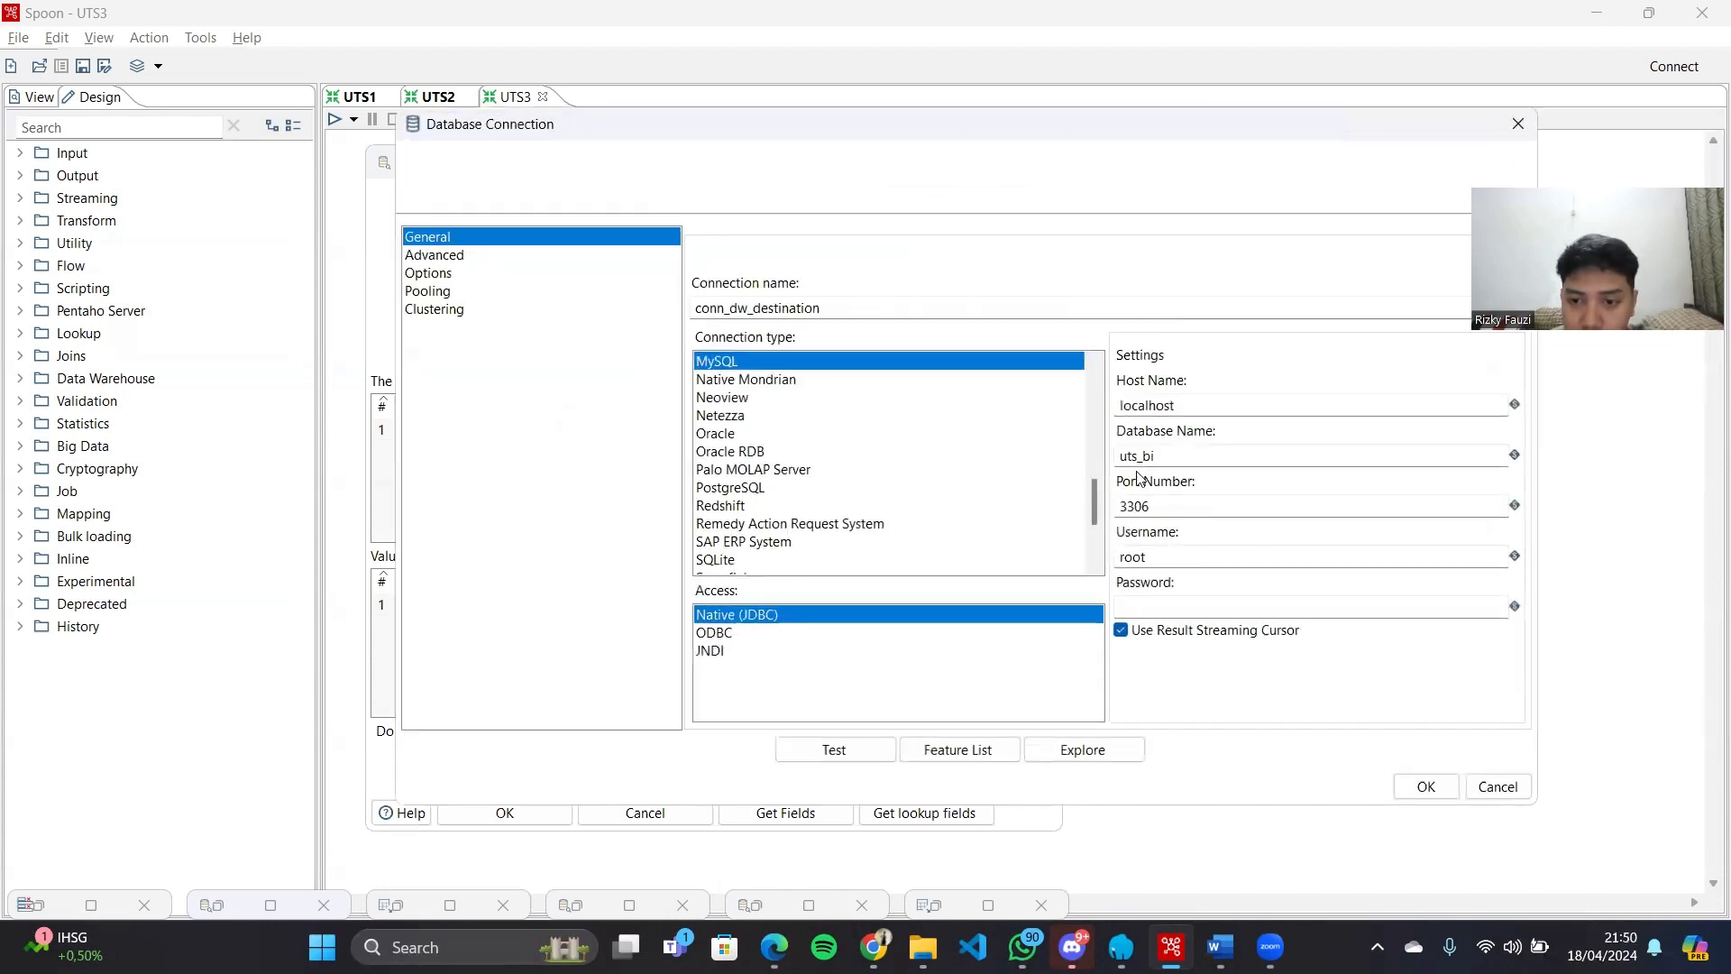
left_click(1476, 787)
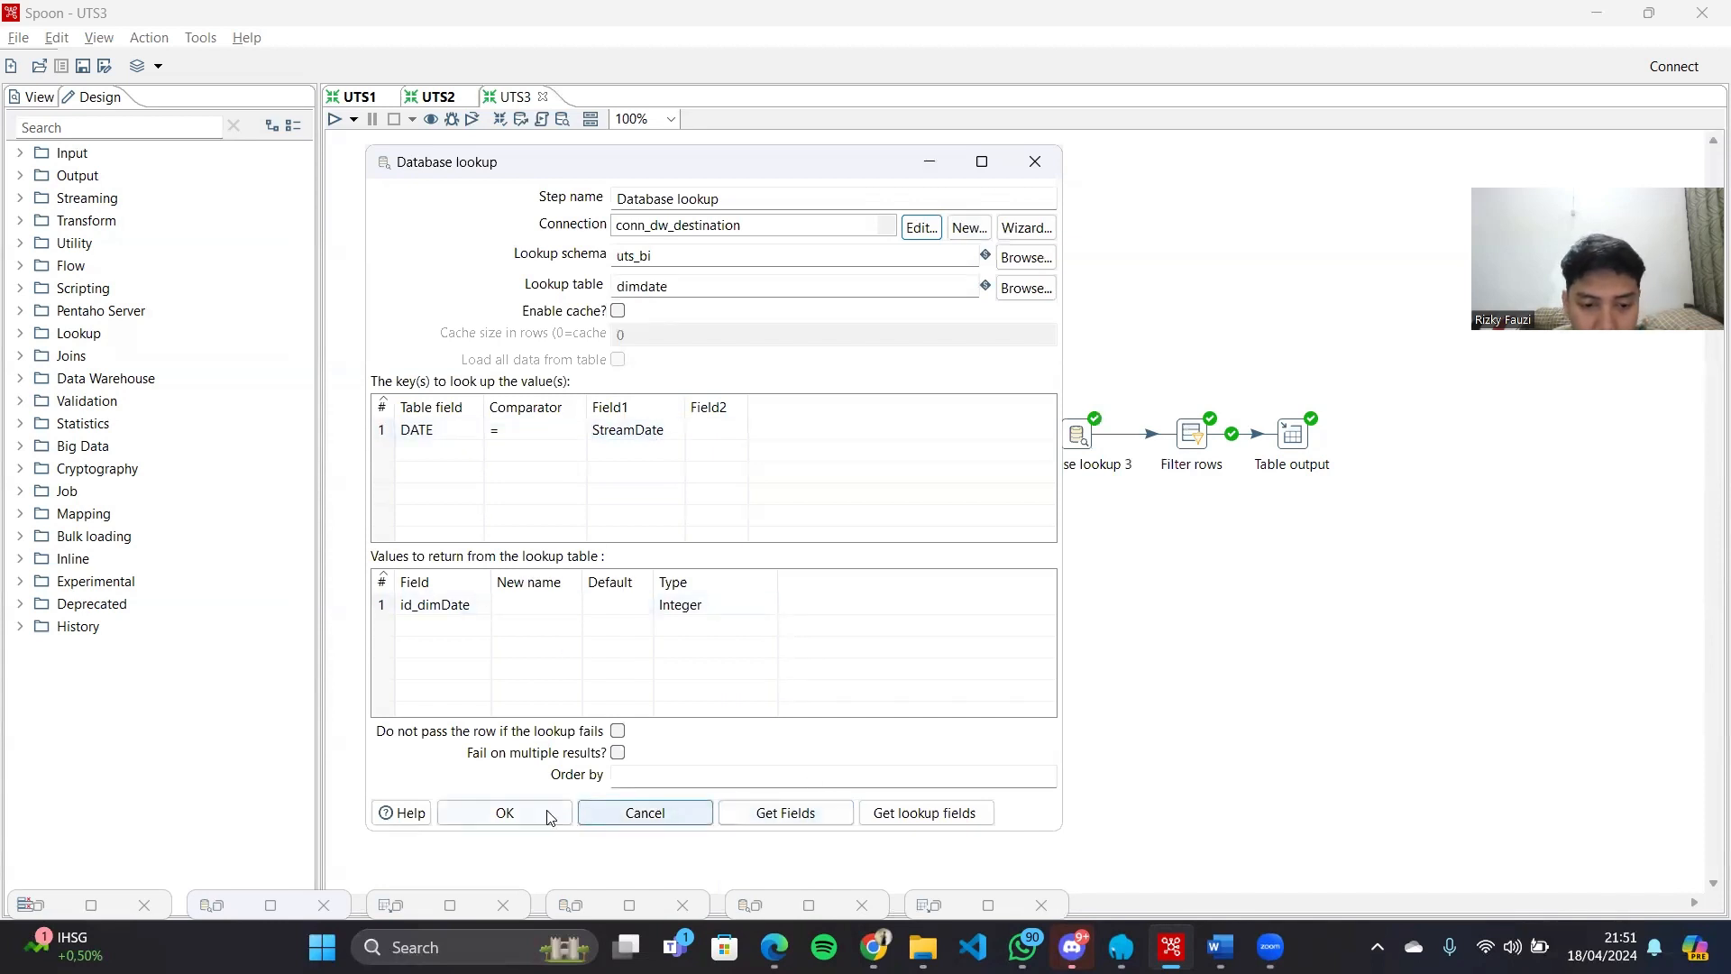
Review the lookup table, keys and return values of the first Database lookup step and of Database lookup 2
double_click(695, 289)
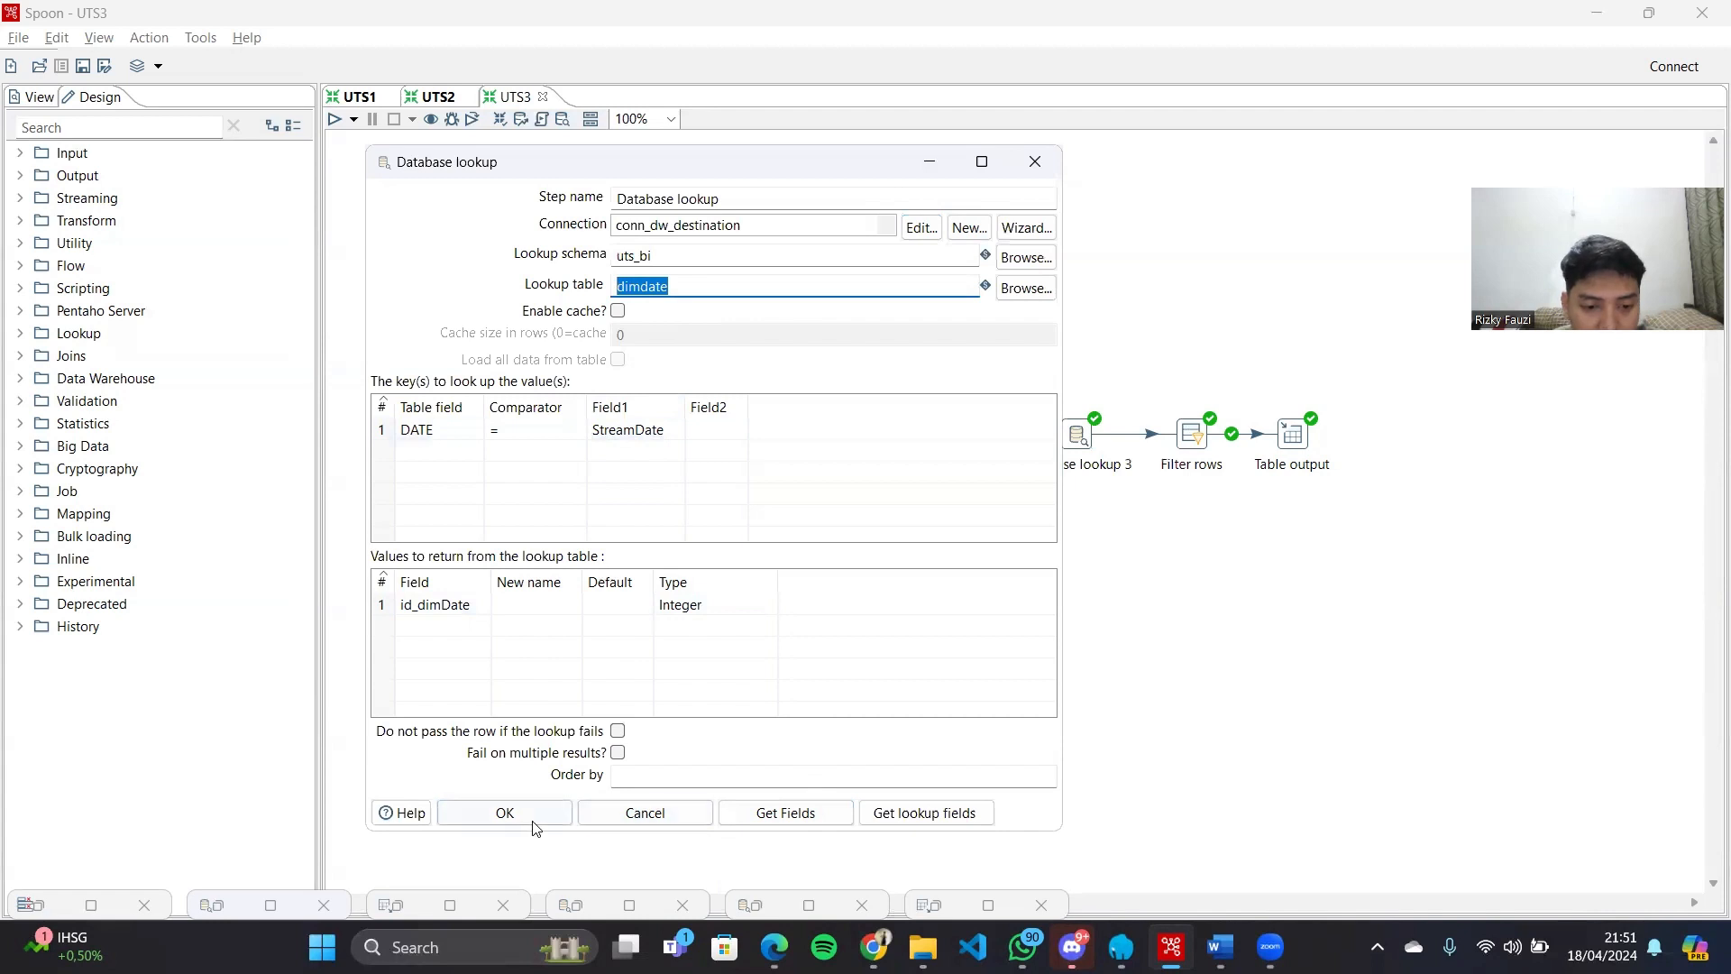
left_click(505, 812)
double_click(934, 434)
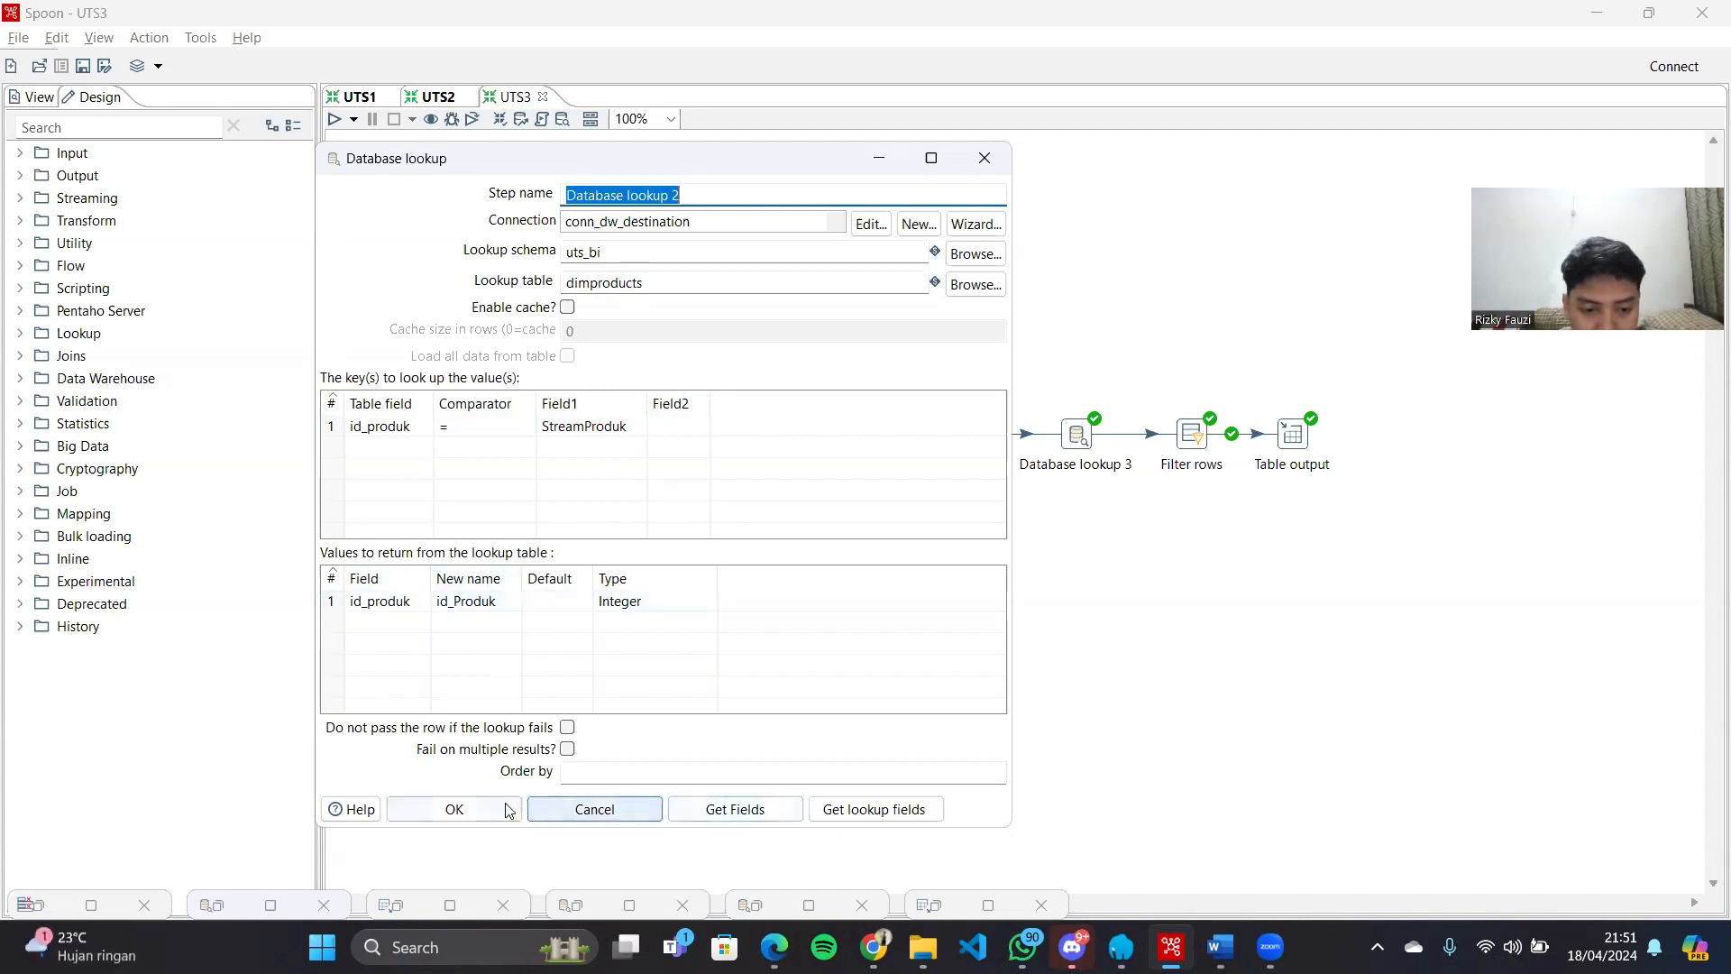
left_click(455, 808)
Examine Database lookup 3's factsale lookup table, the key pairings for product, amount and date, and the returned values
double_click(1079, 435)
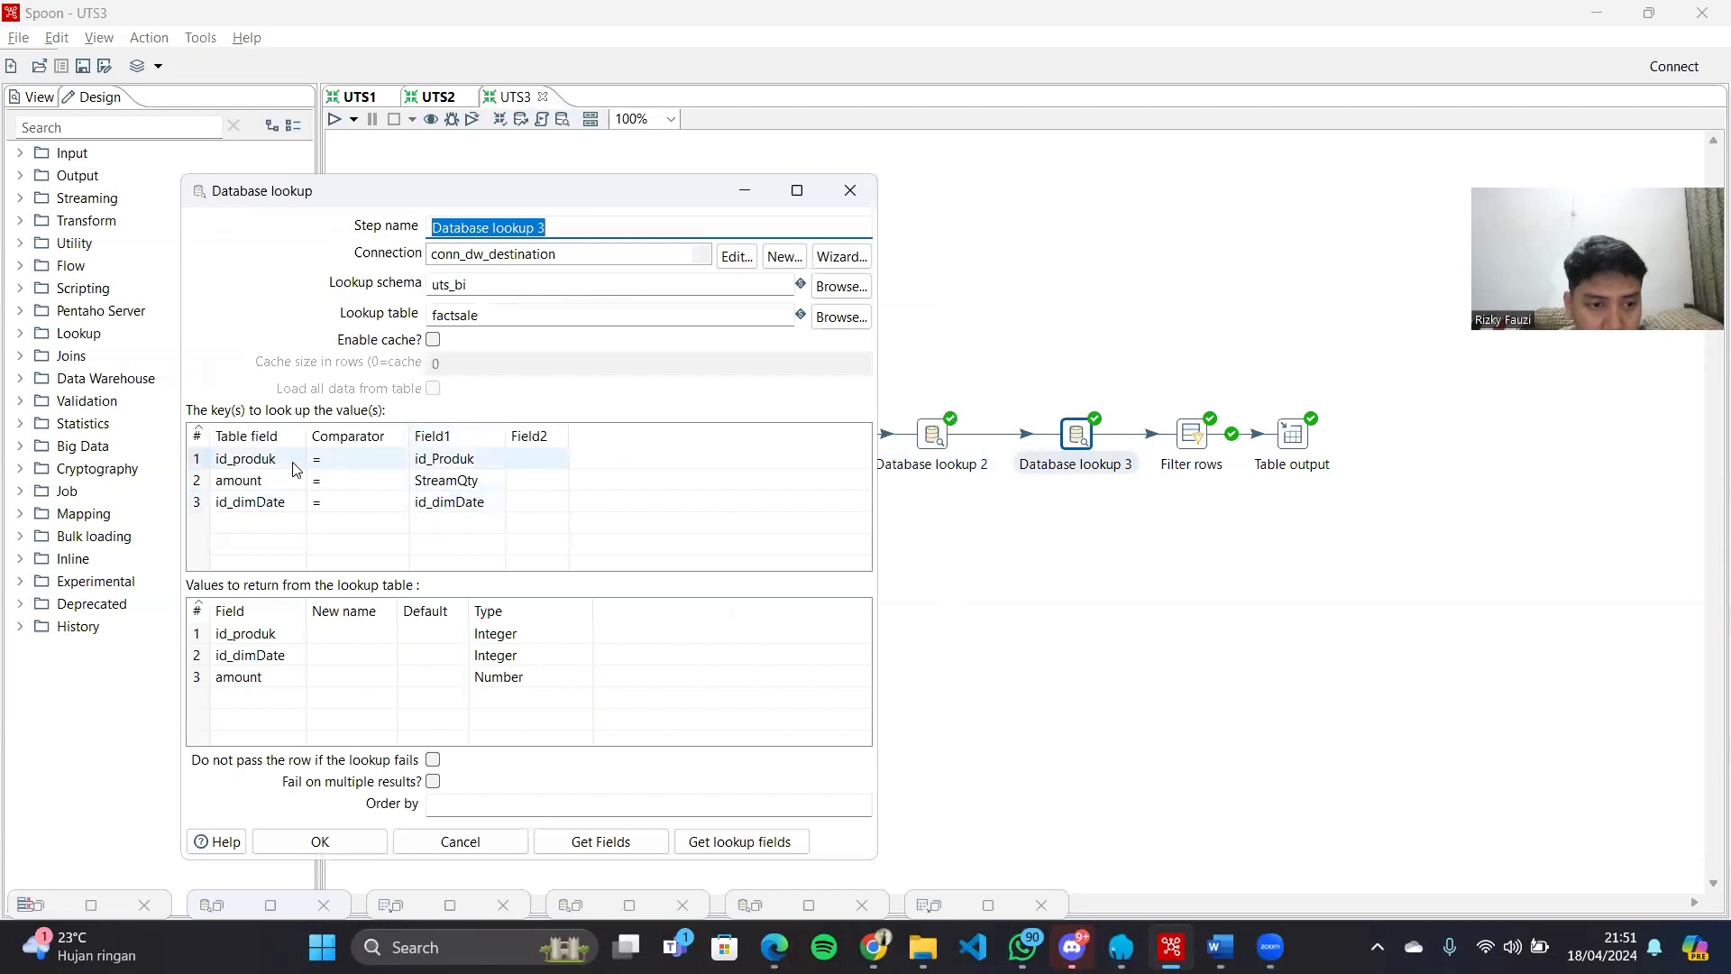
left_click(504, 314)
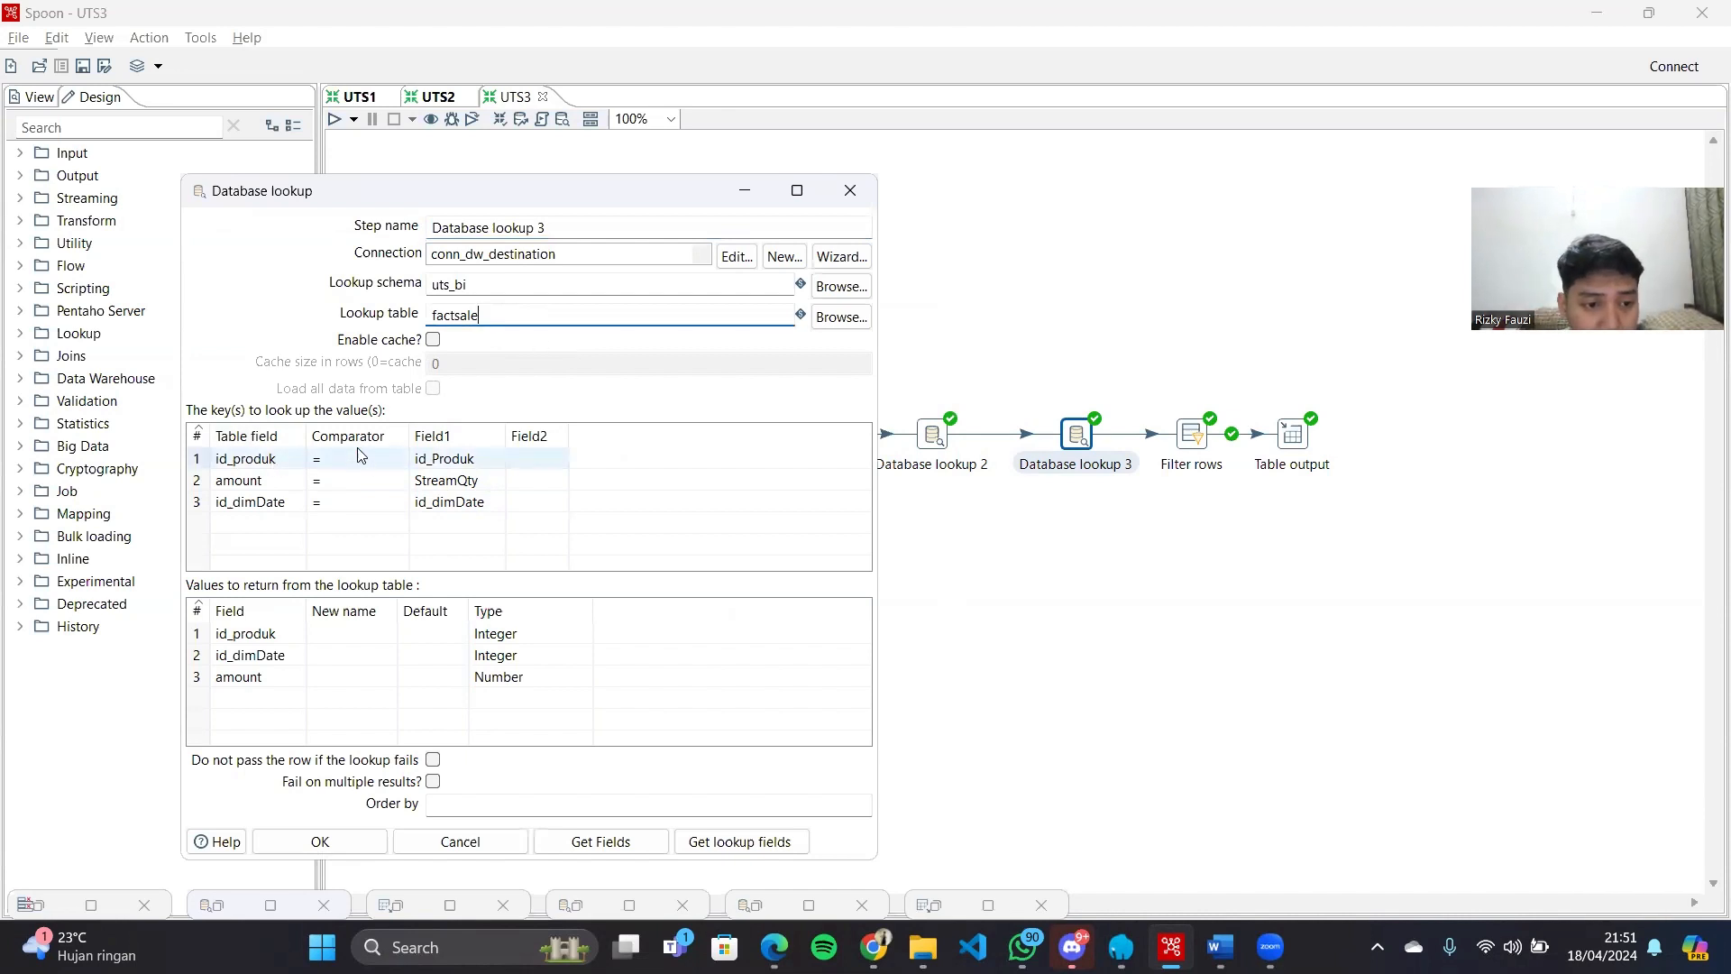
left_click(301, 462)
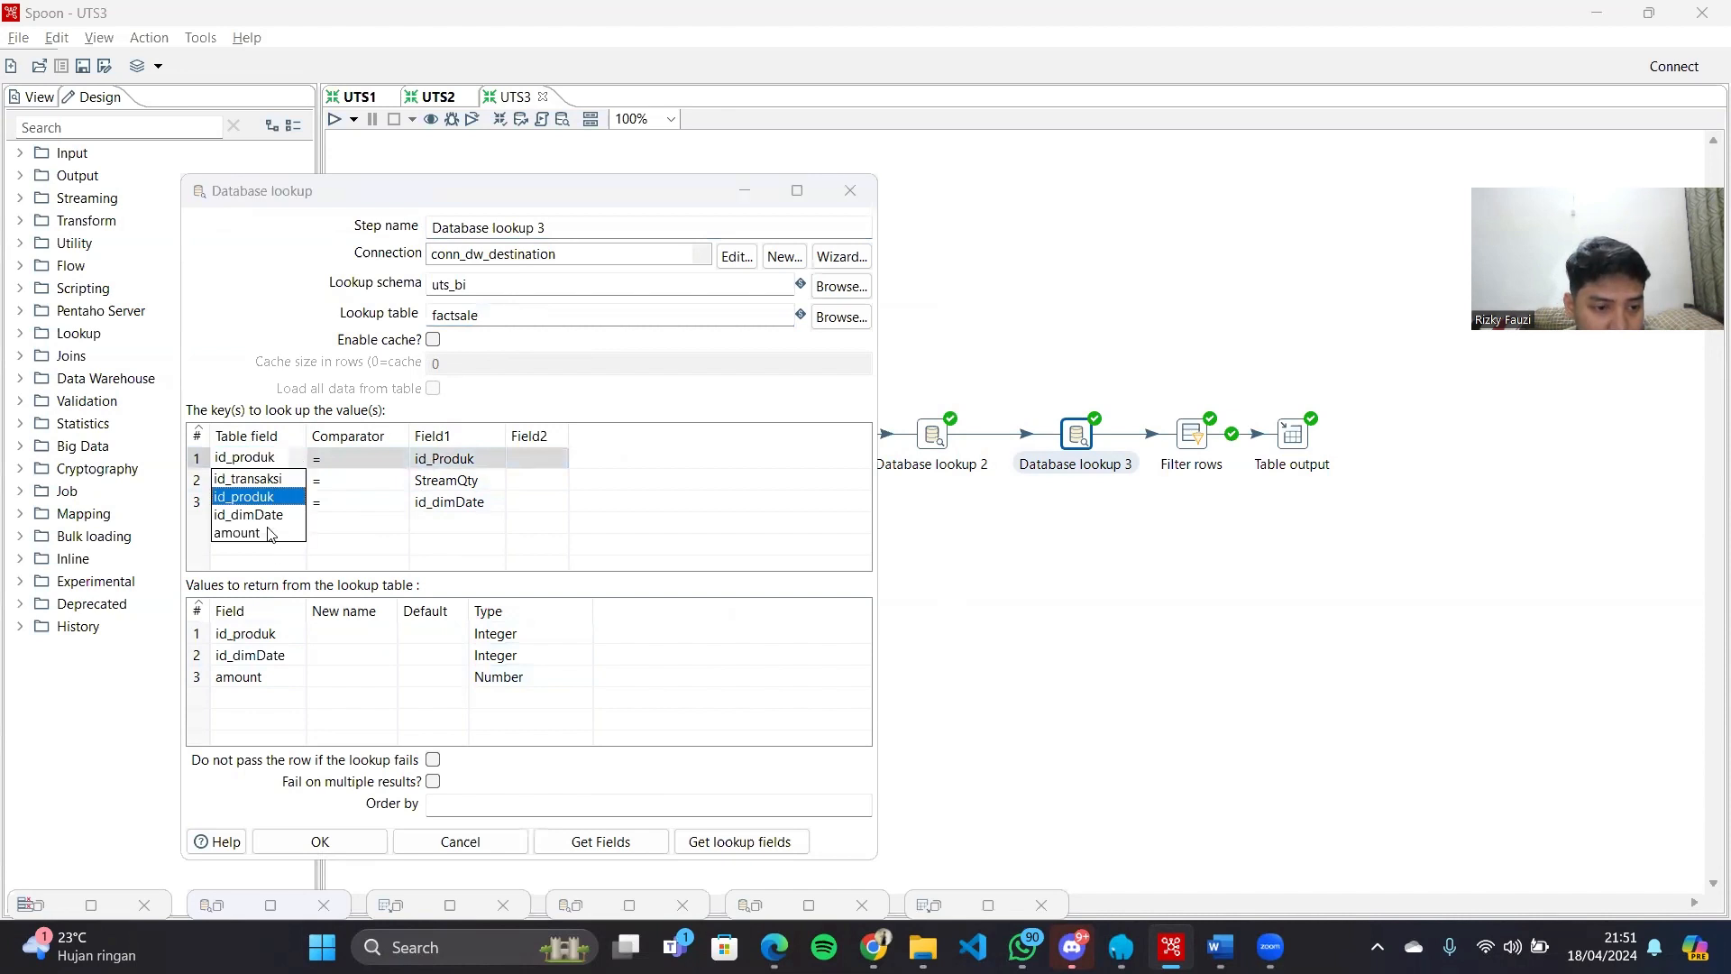
left_click(328, 534)
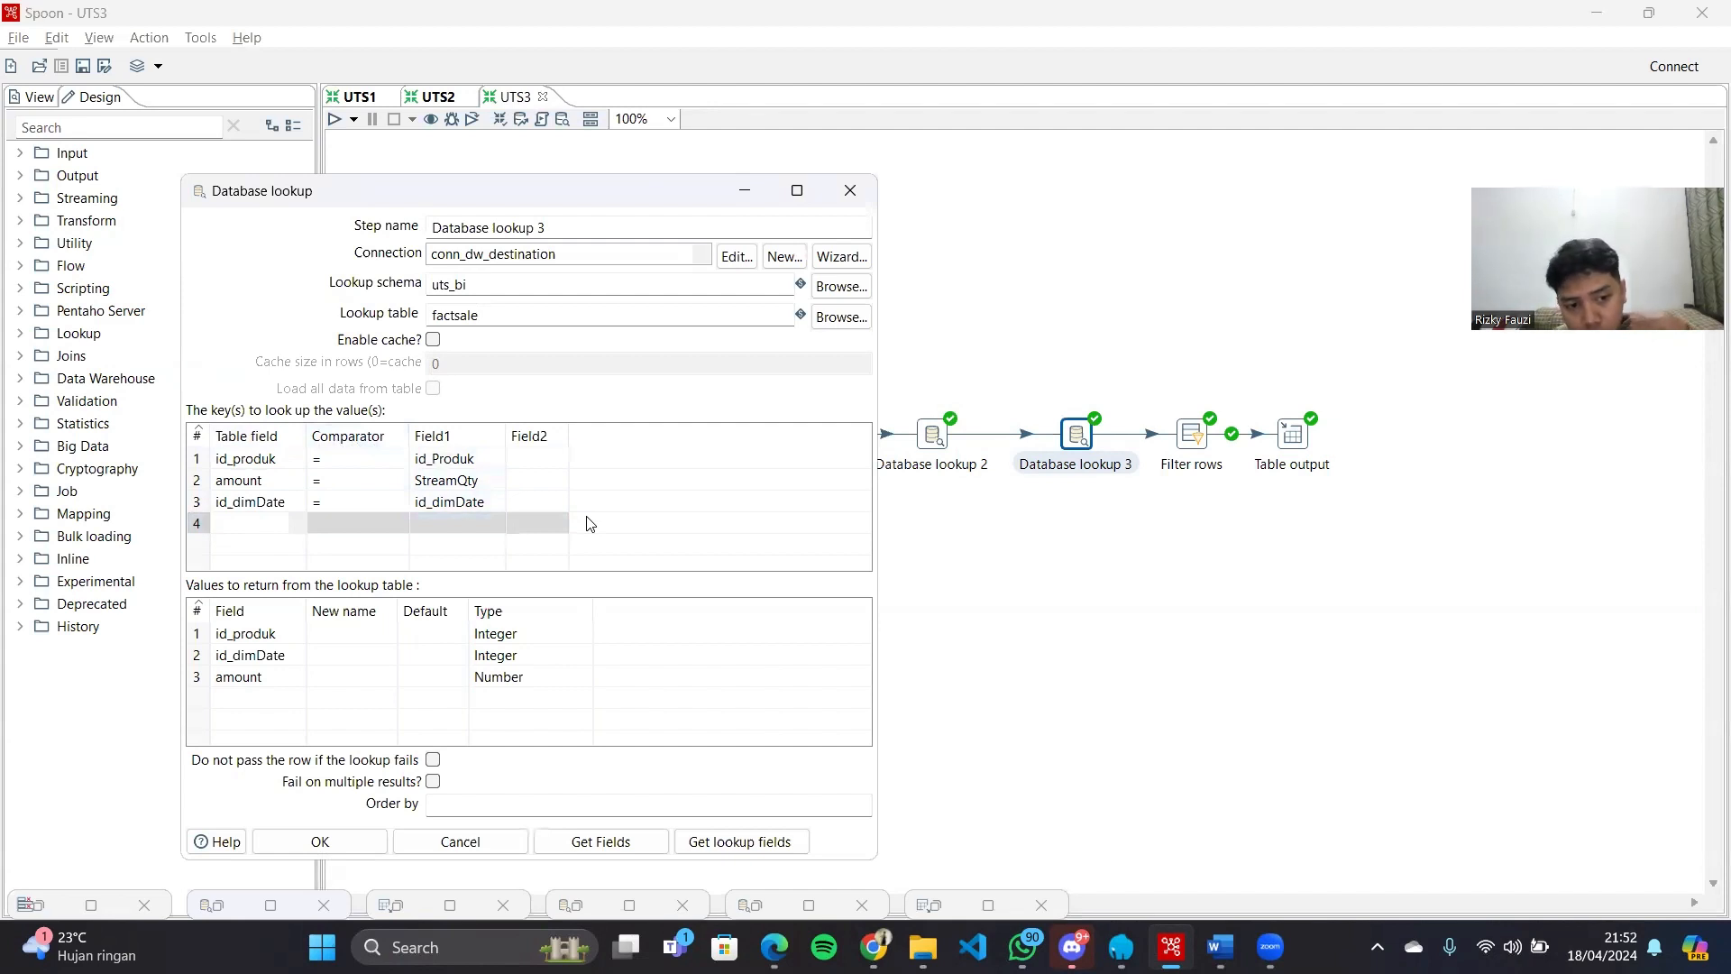
left_click(274, 463)
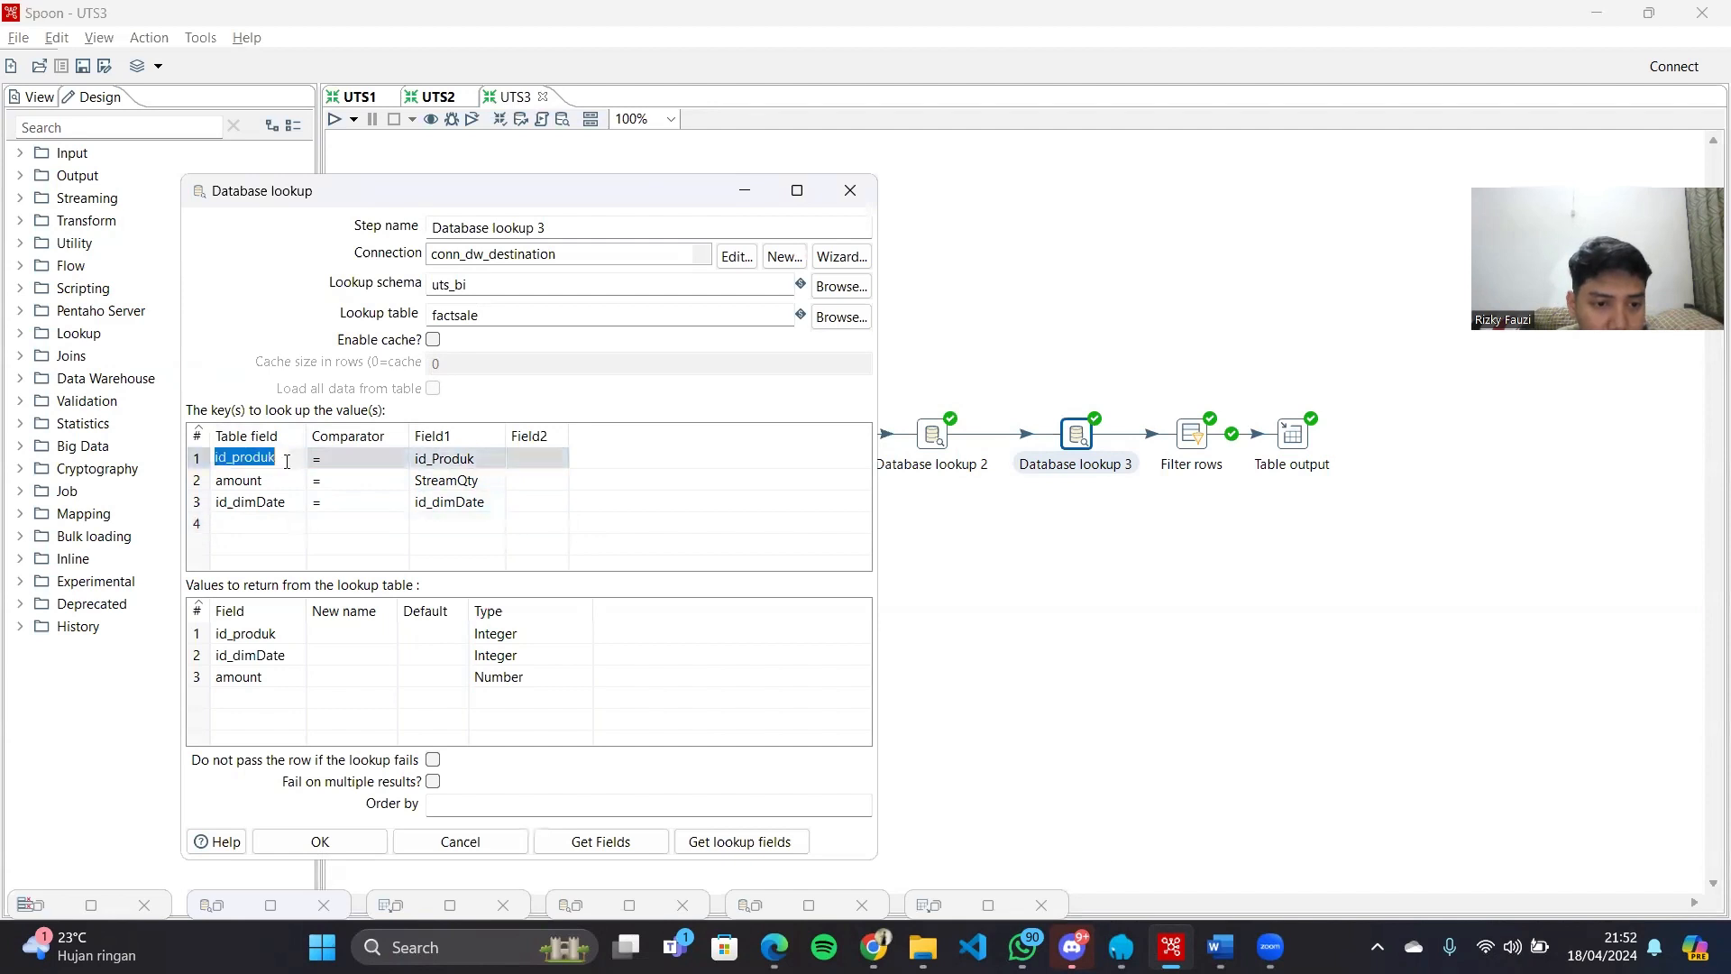
left_click(472, 459)
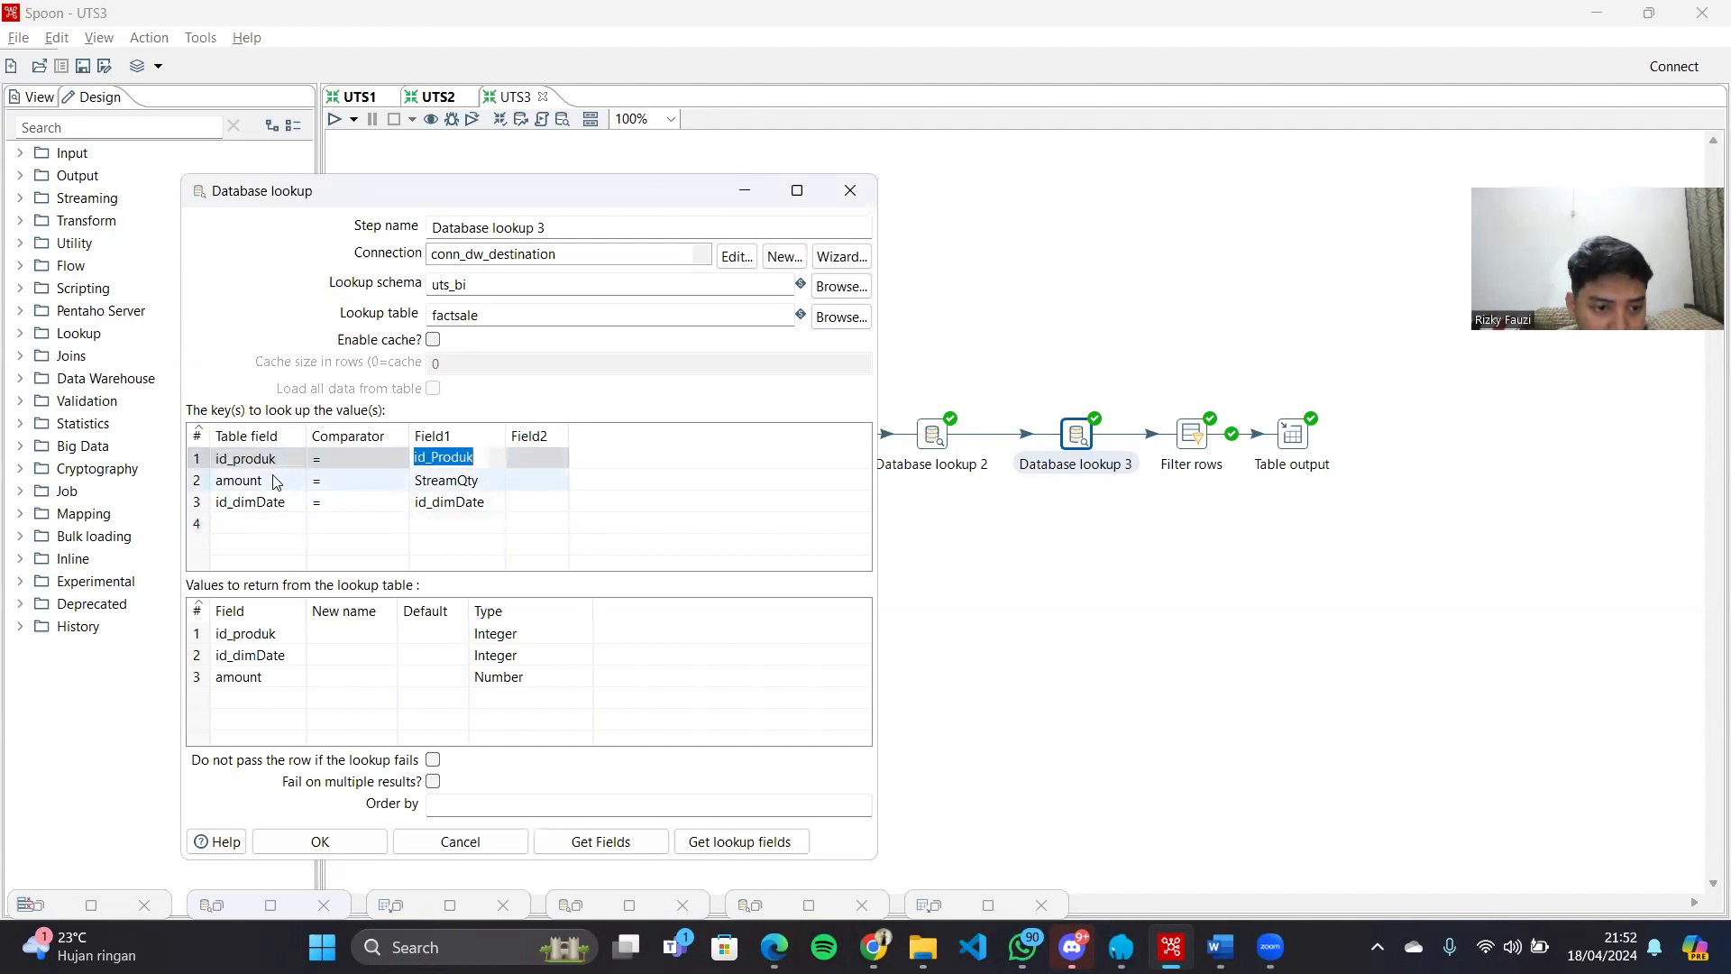
left_click(462, 482)
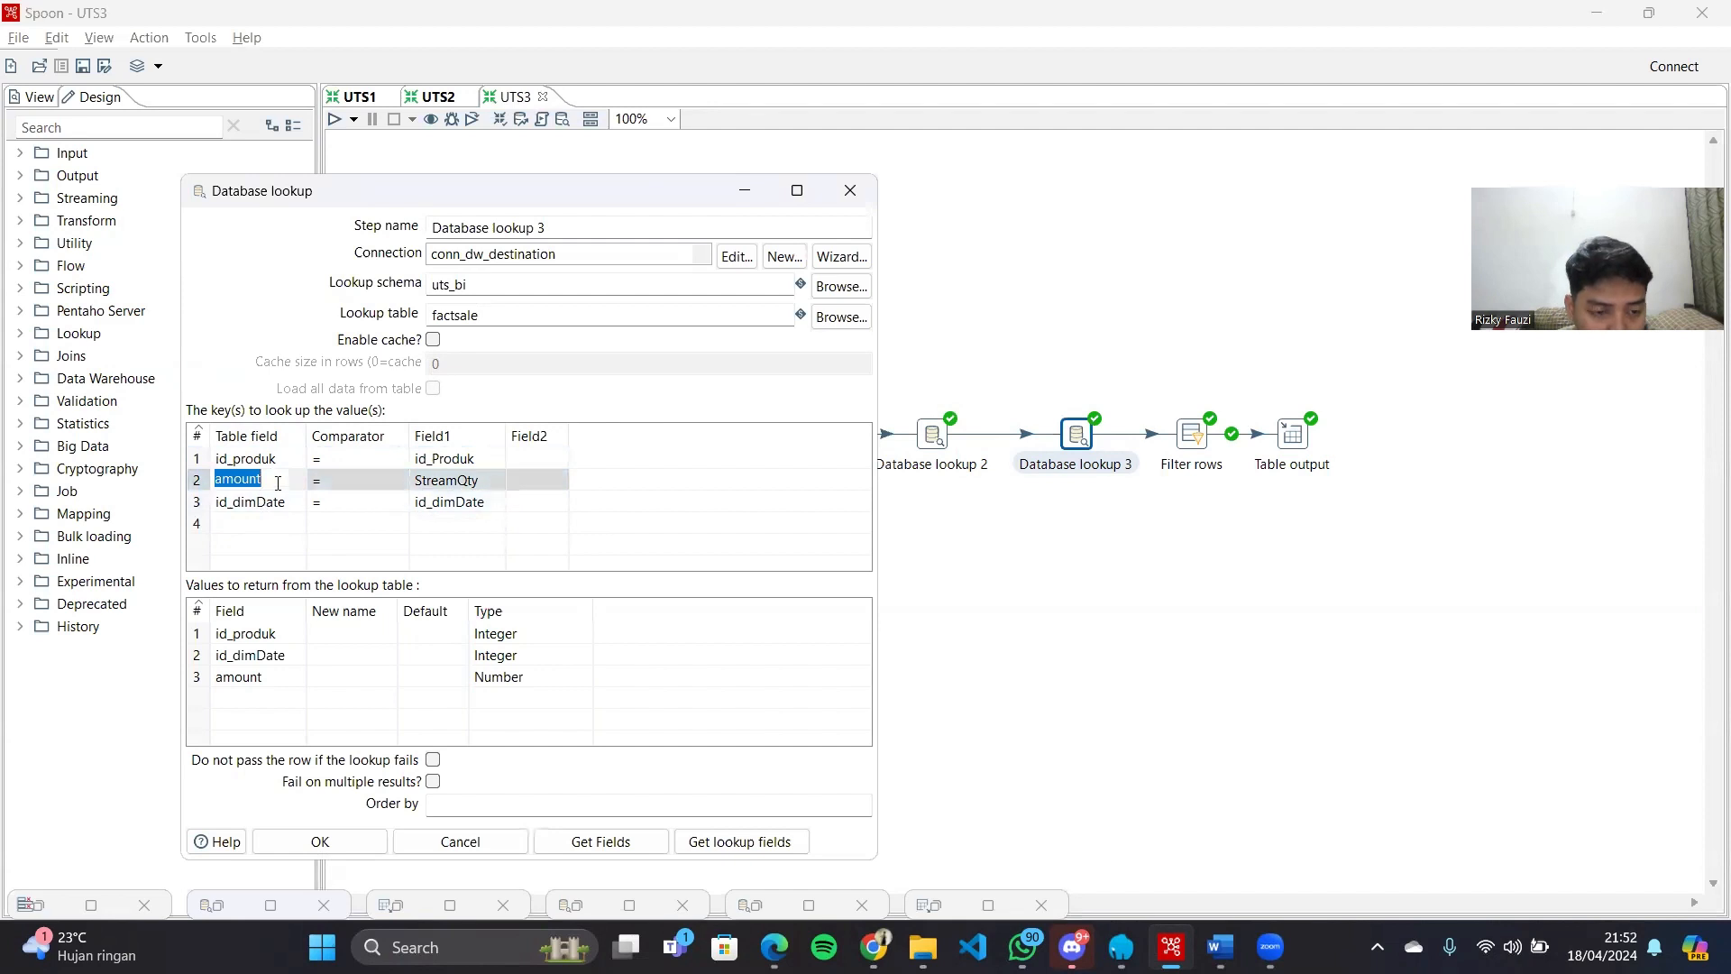
left_click(495, 482)
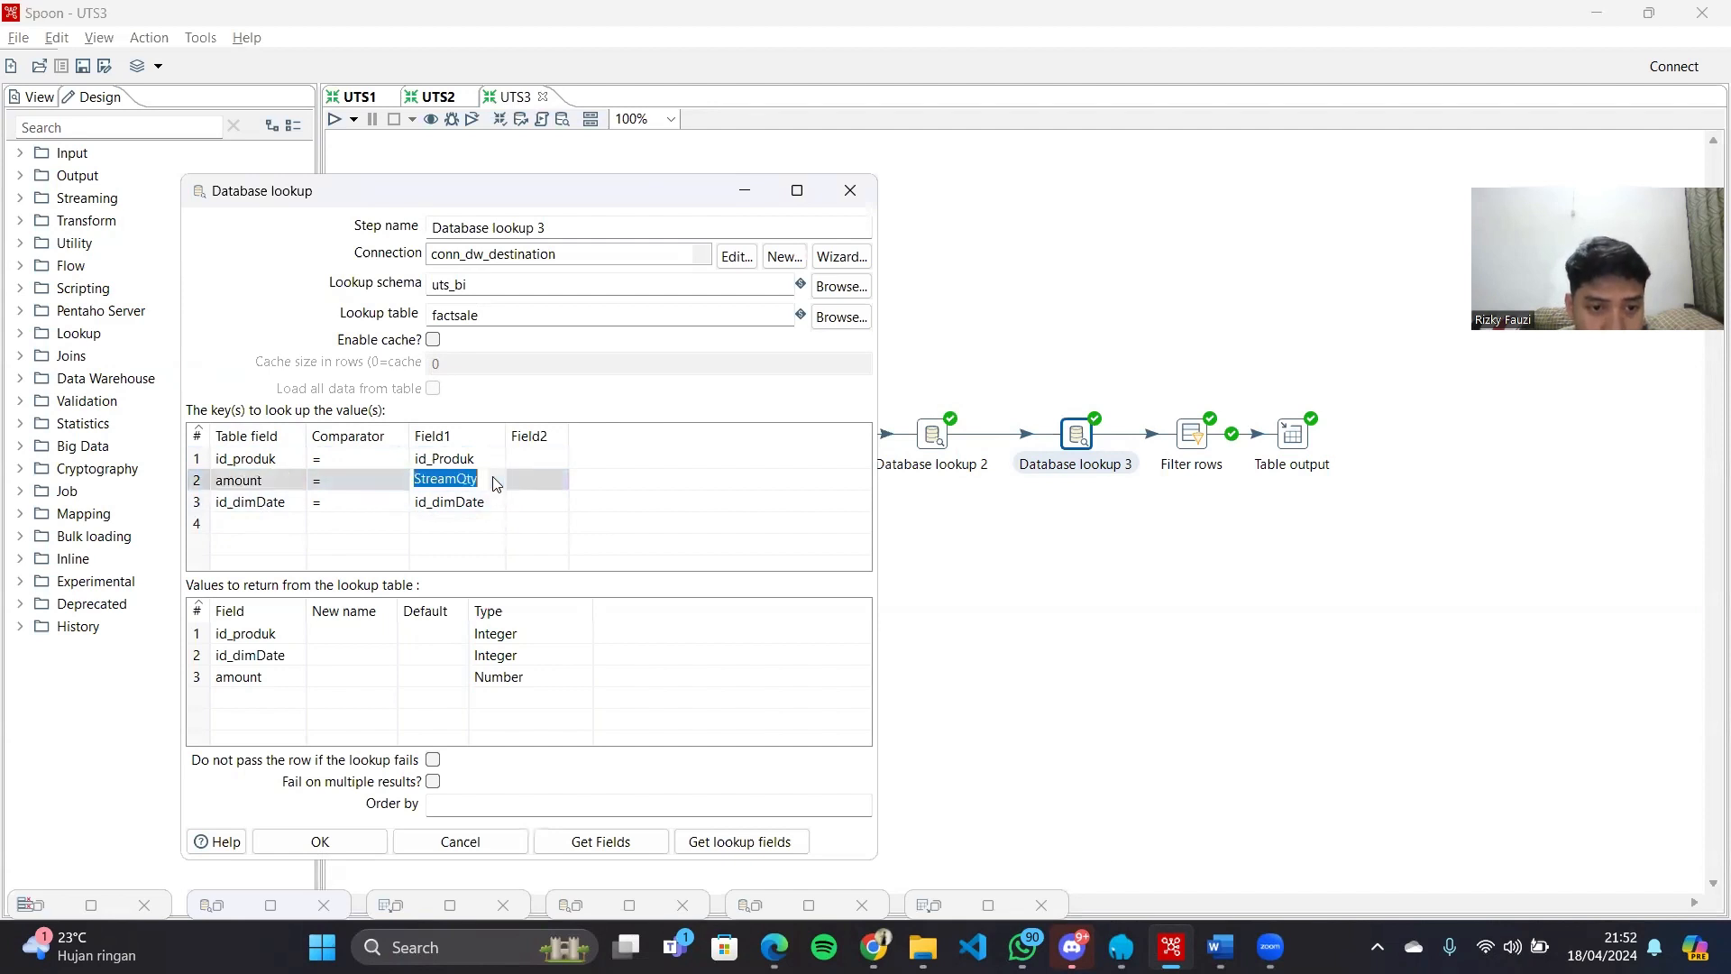
left_click(479, 479)
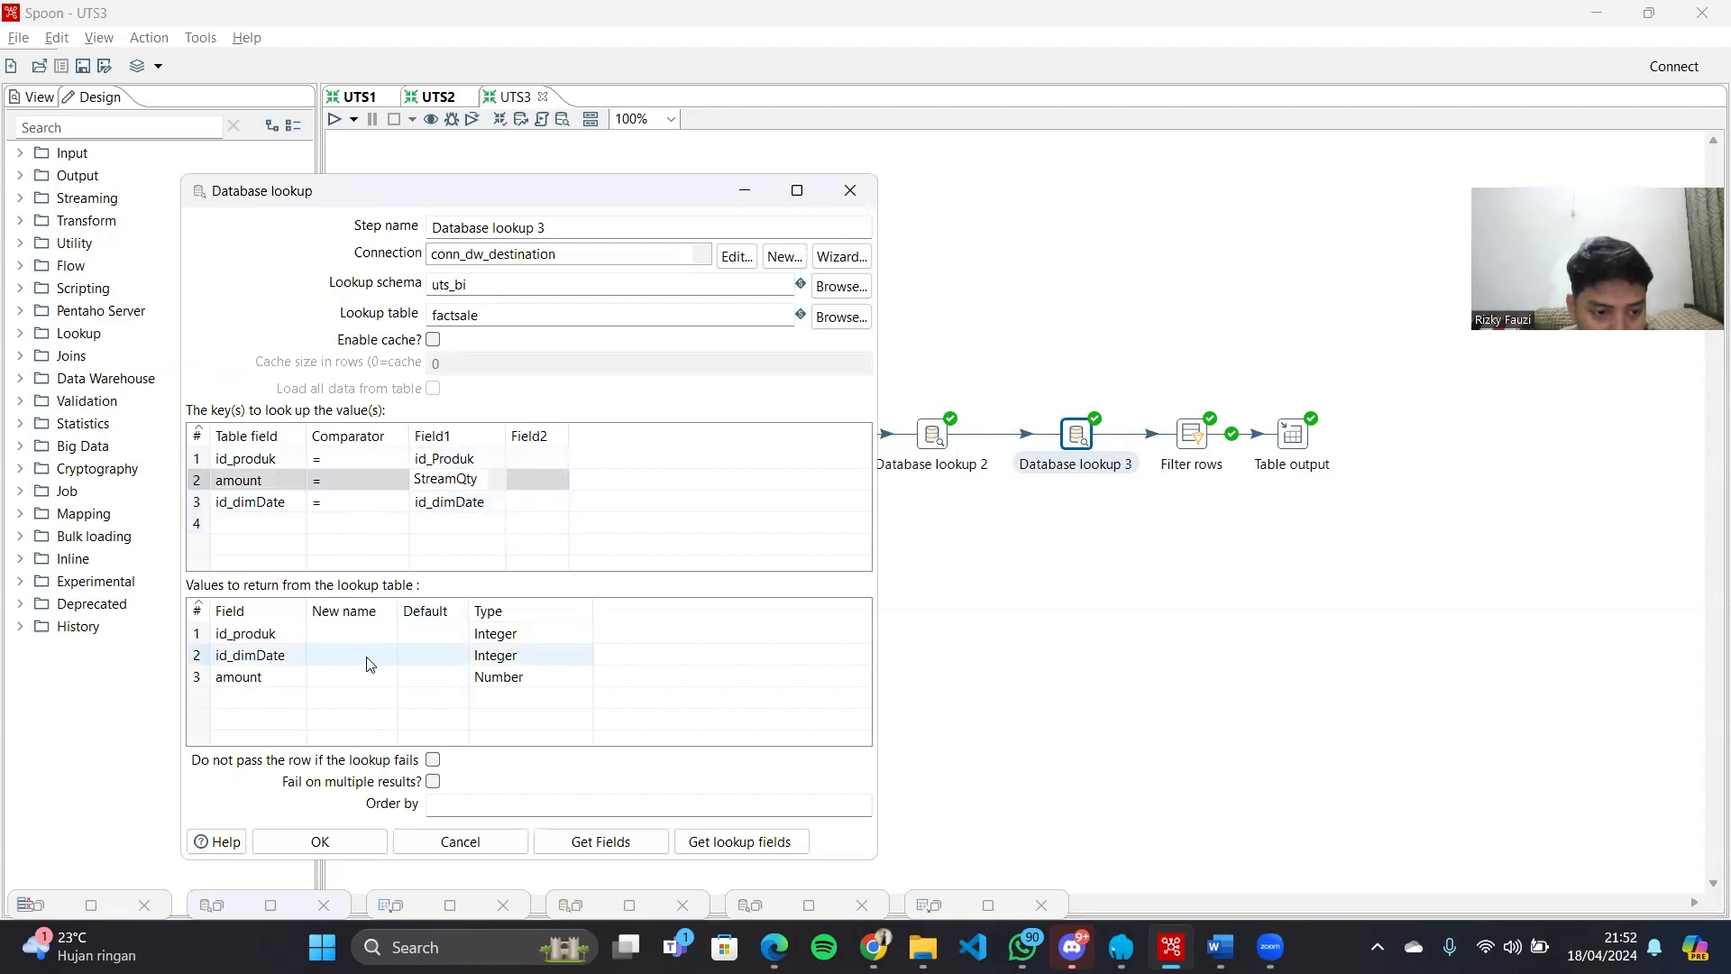
left_click(365, 842)
Review the Filter rows step's null conditions and the step that receives its true data
left_click(1190, 446)
double_click(1190, 447)
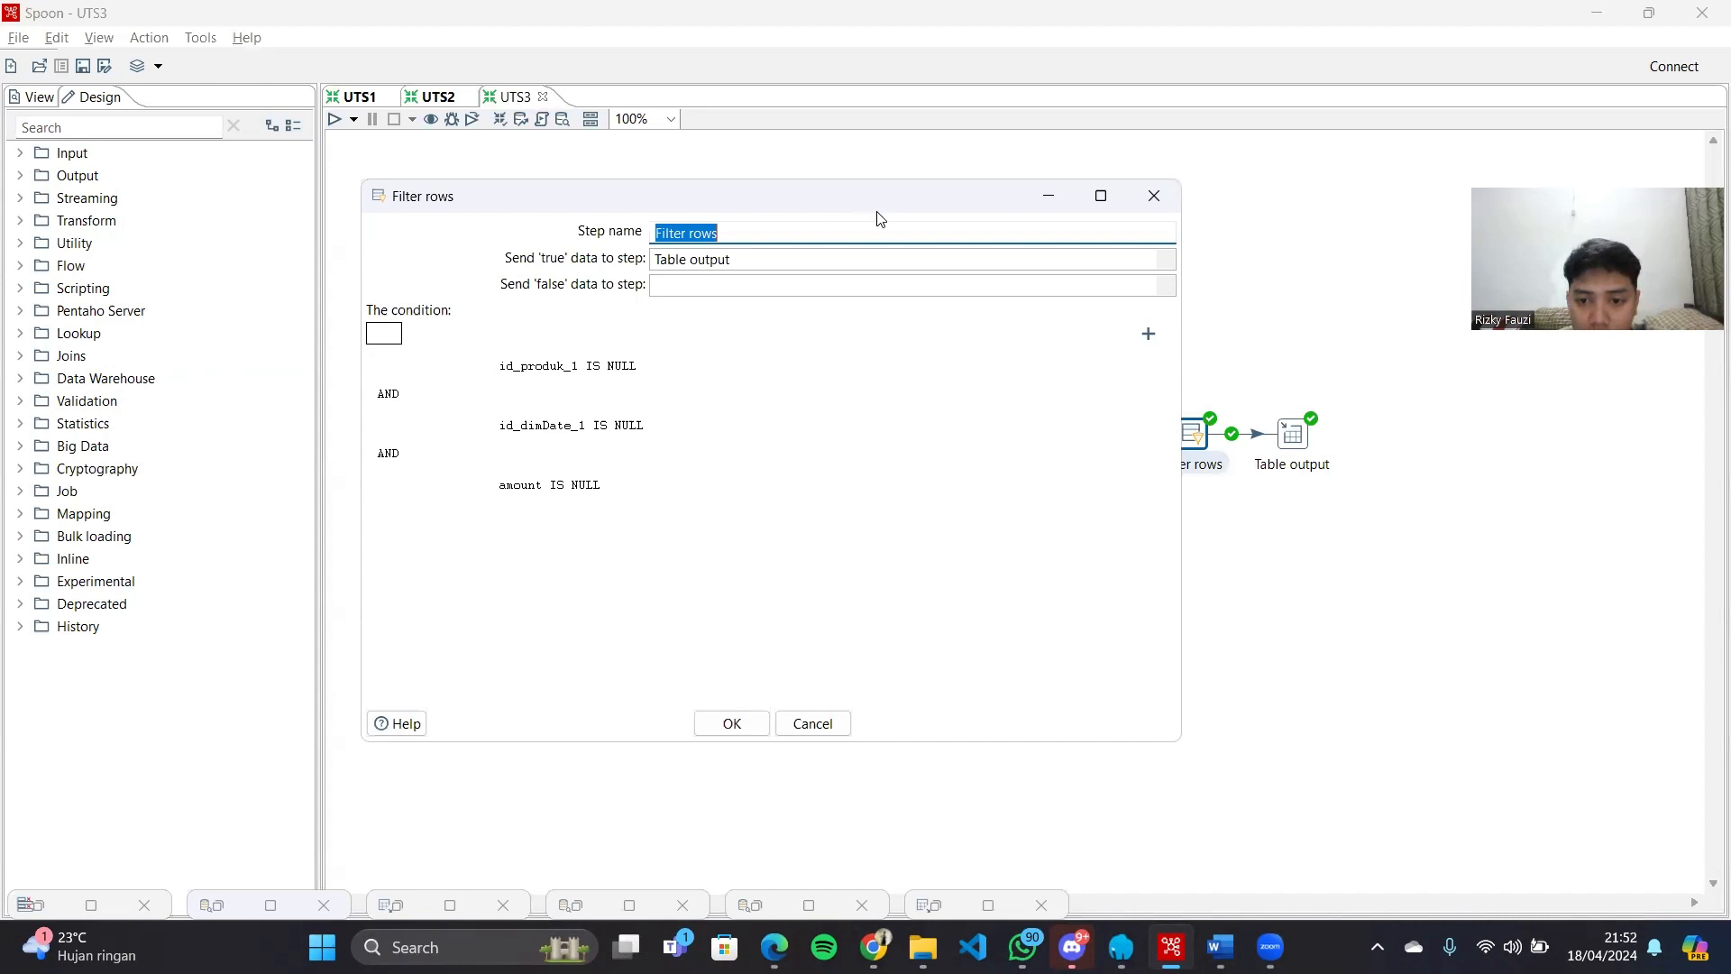
left_click_drag(880, 218, 737, 312)
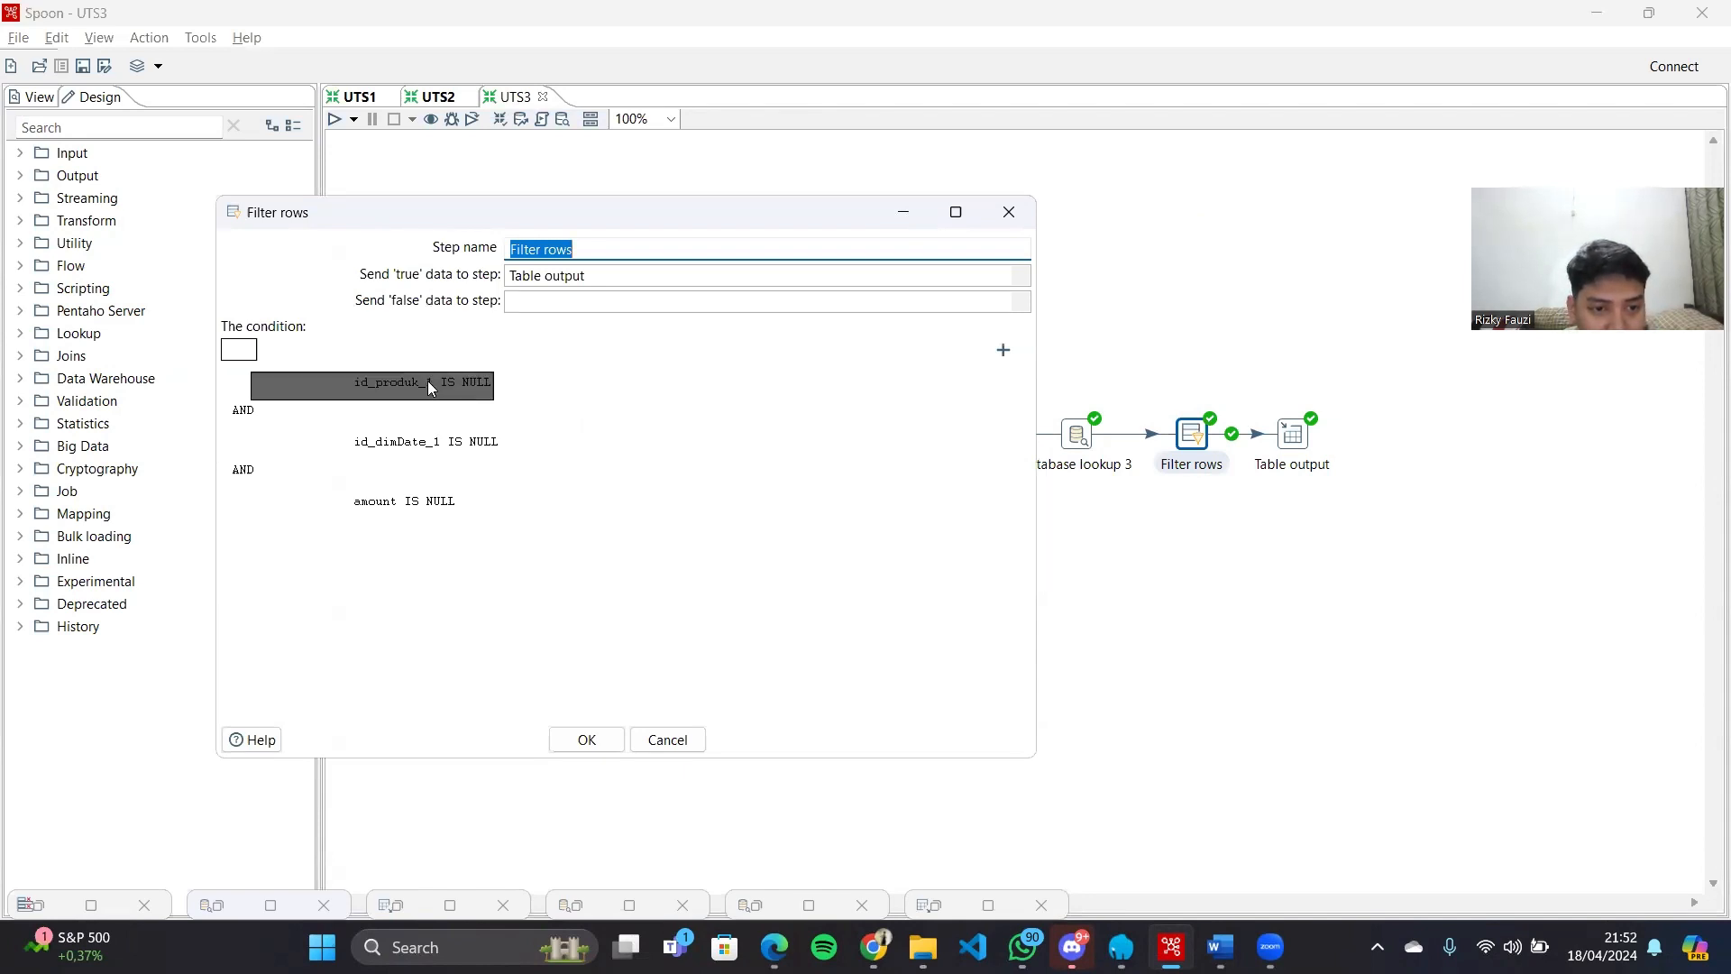
left_click(587, 739)
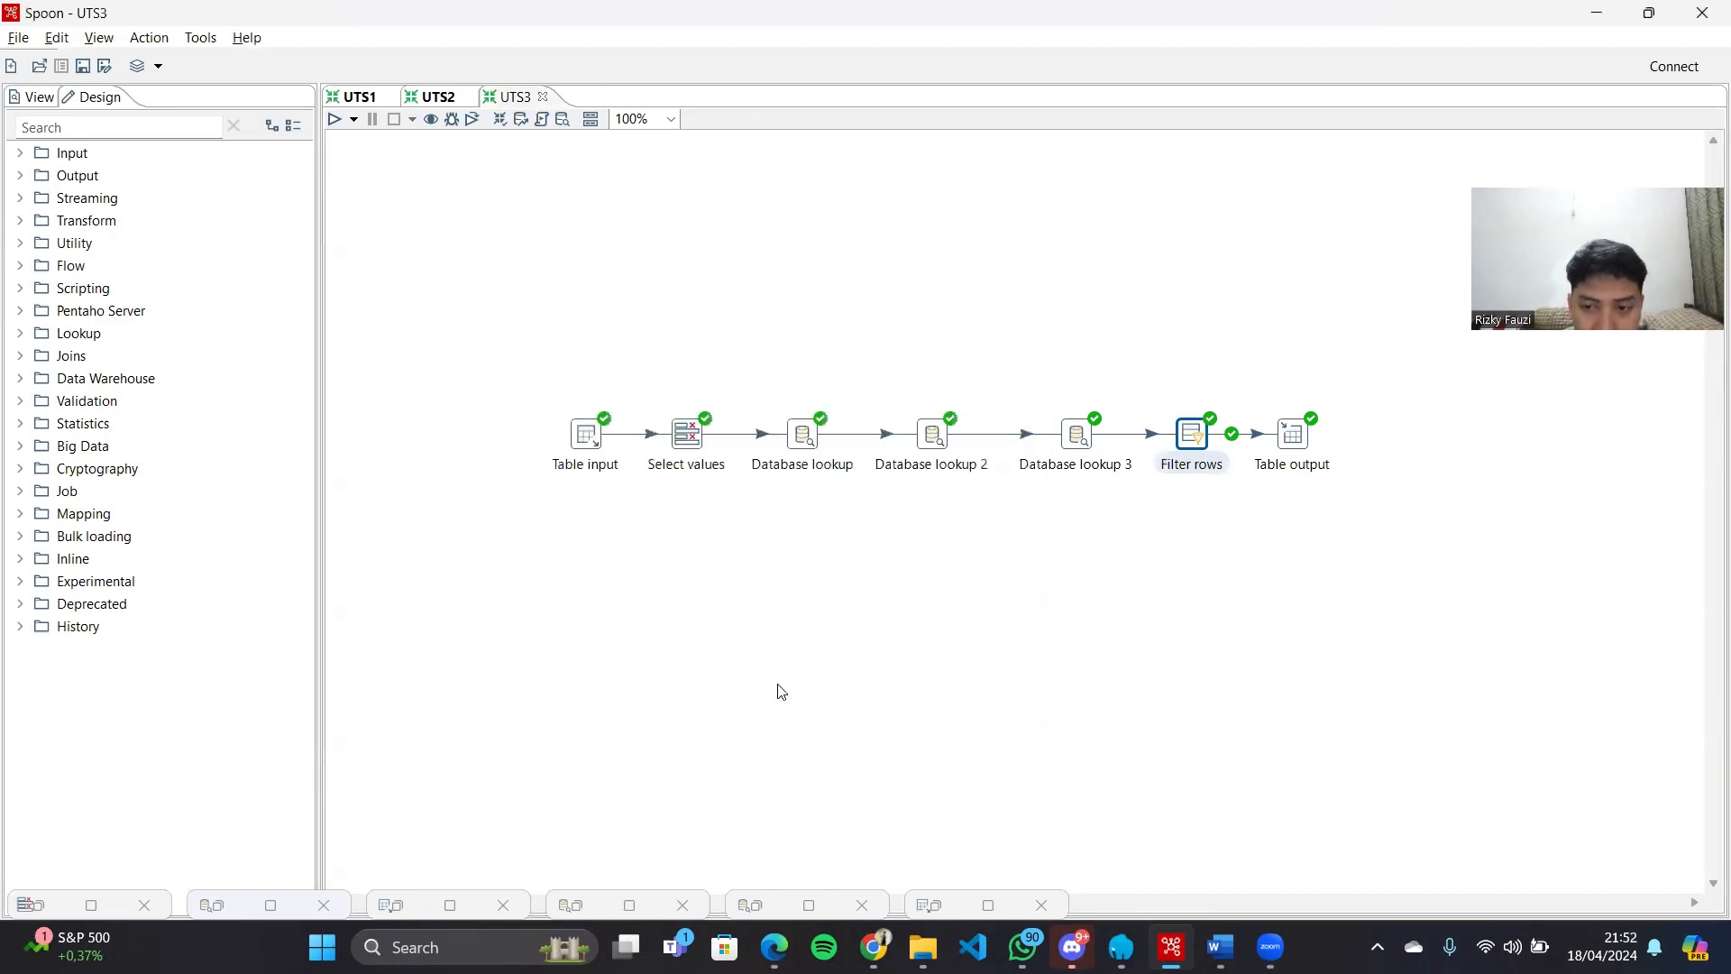
Check the Table output step's target table and database field mapping against the keys in Database lookup 3
double_click(1294, 435)
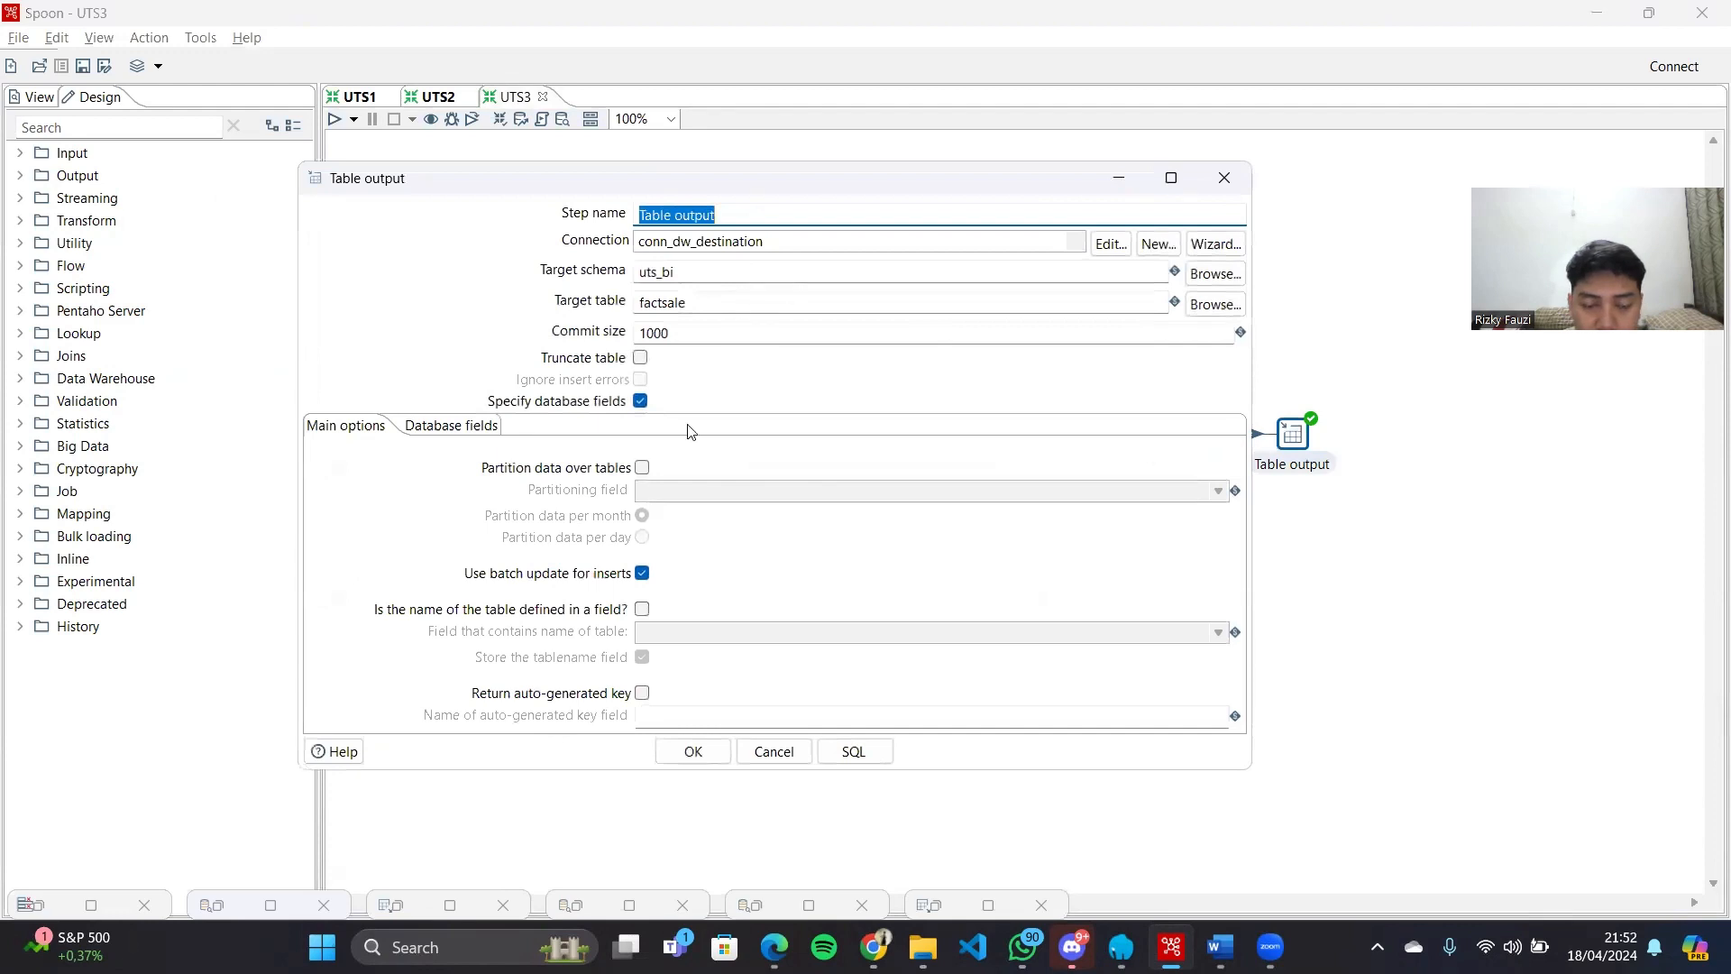
left_click(447, 429)
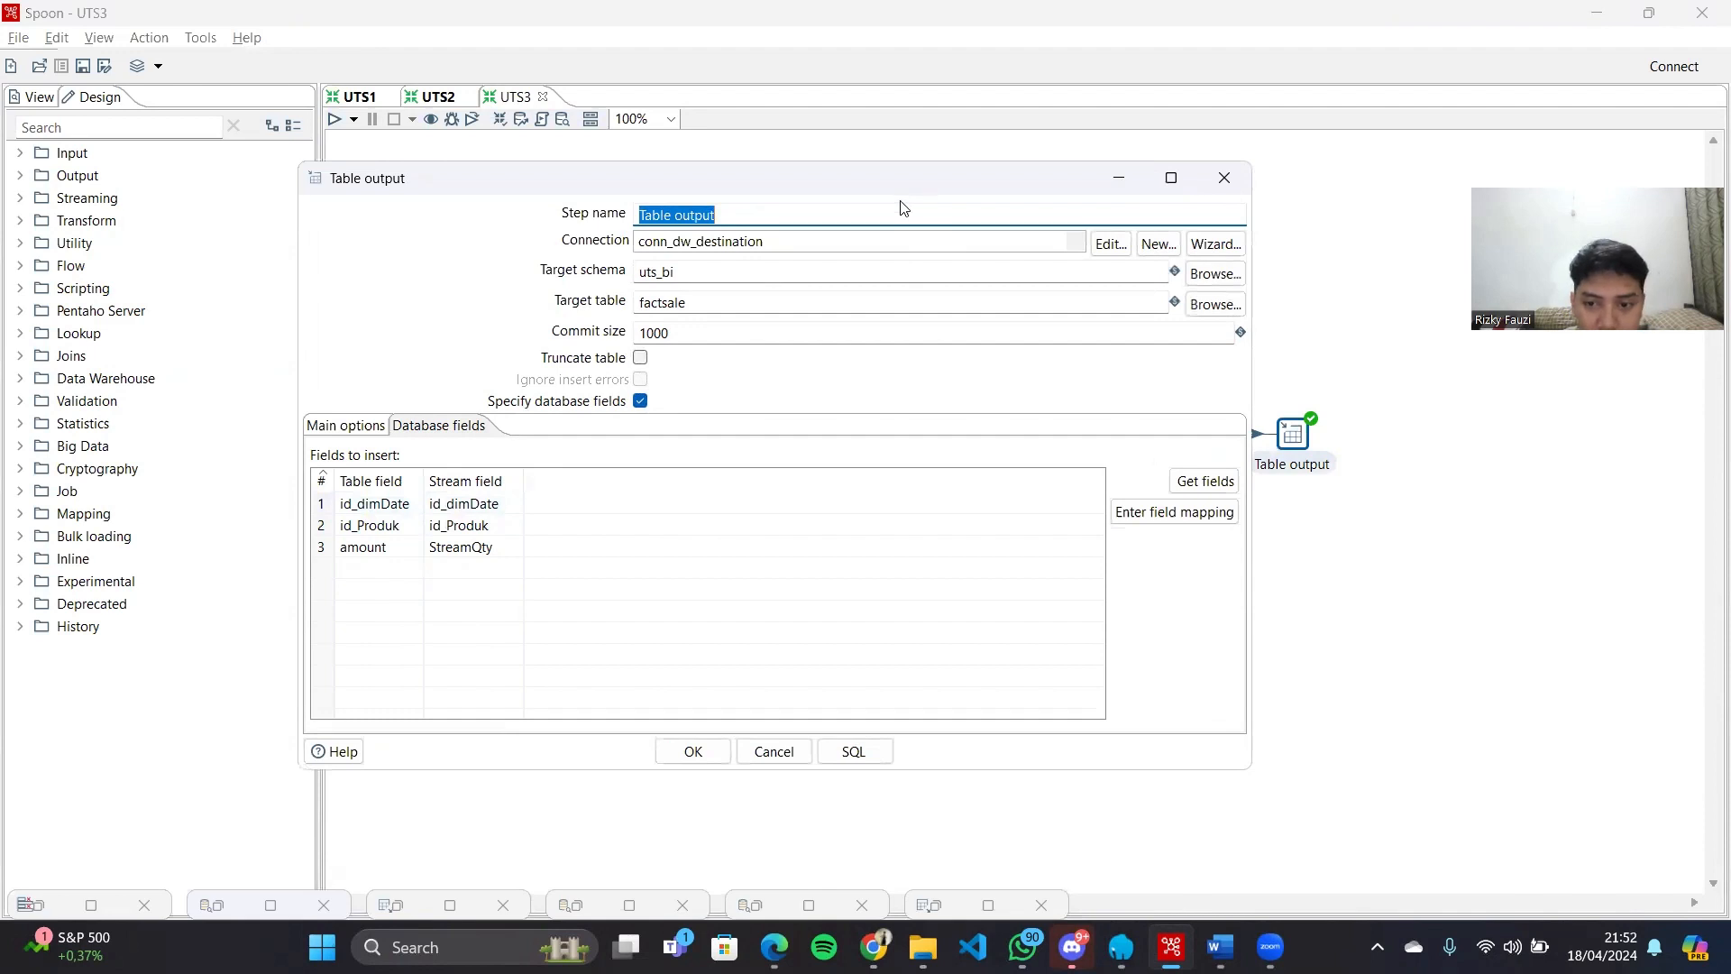
left_click_drag(902, 189, 699, 163)
double_click(1077, 436)
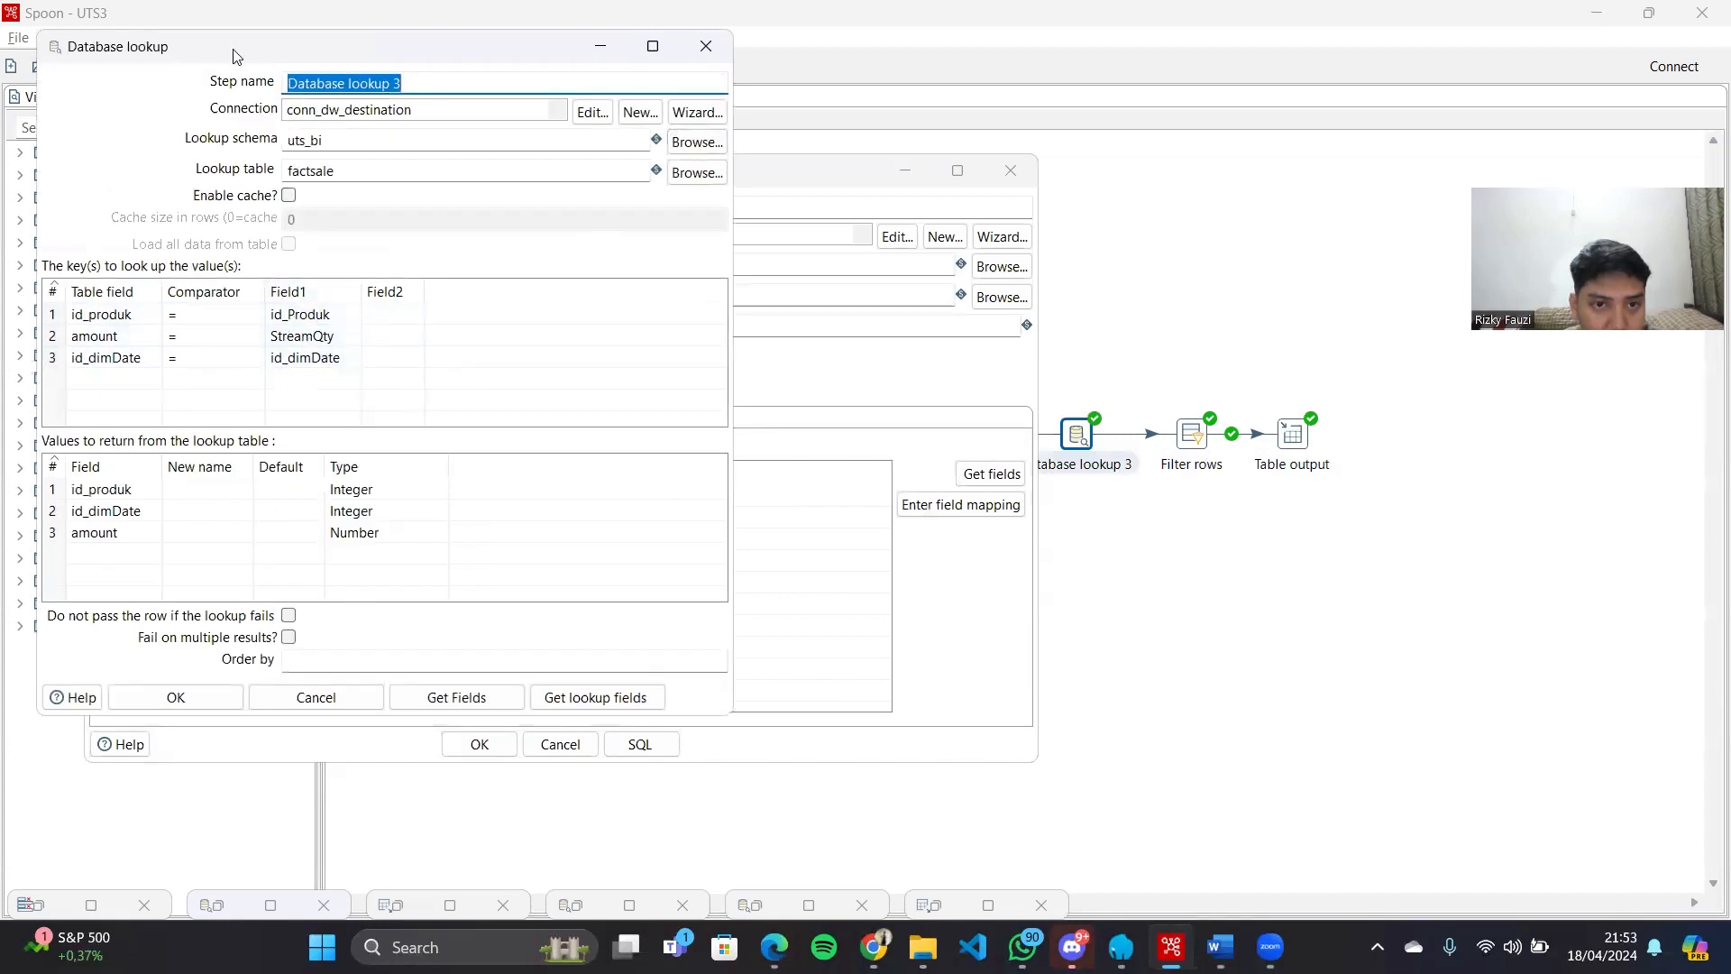
key("Escape")
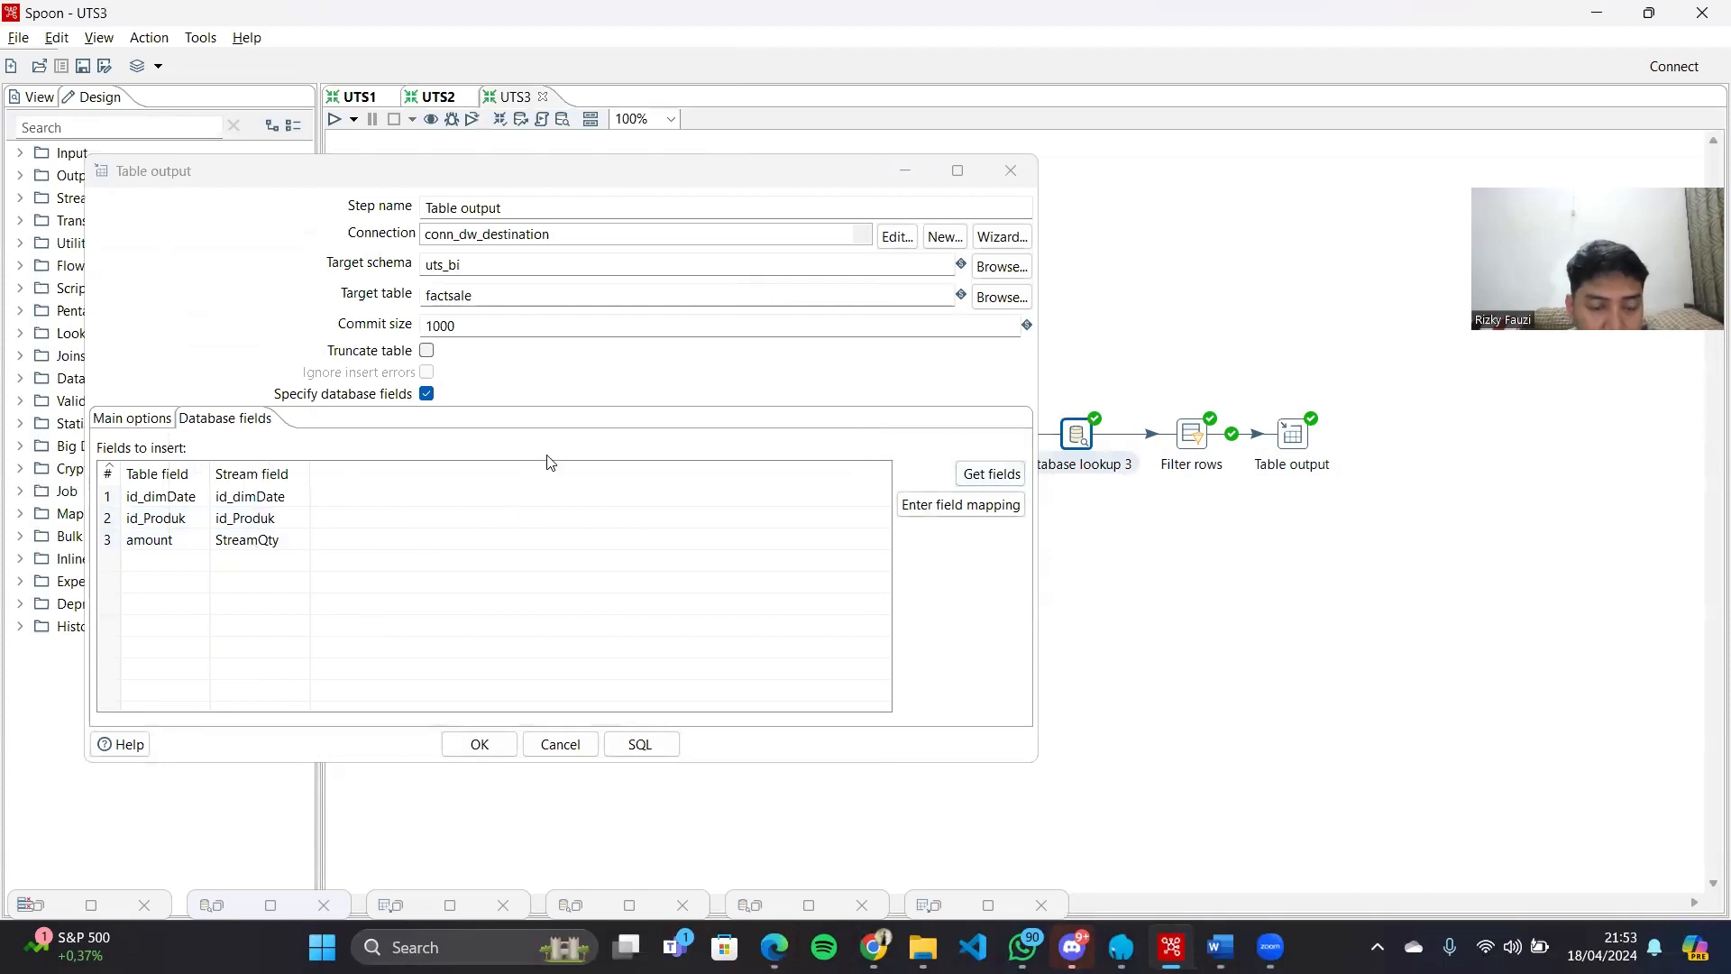
left_click(501, 753)
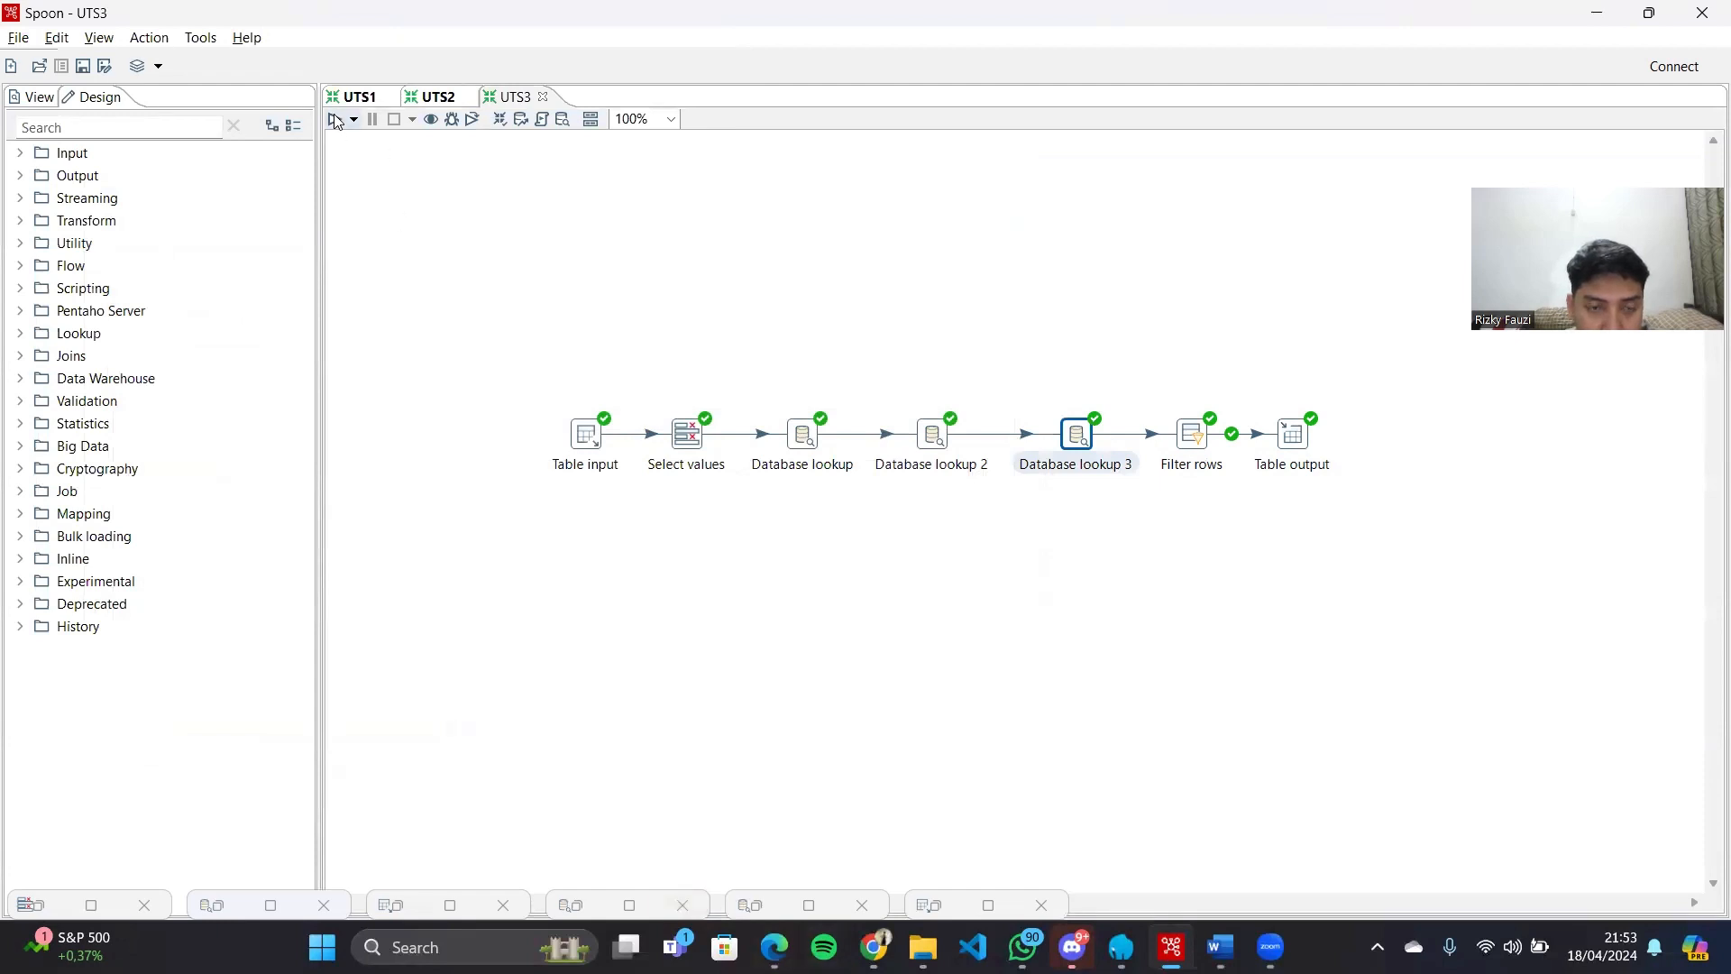
Switch to phpMyAdmin and open the factsale table in uts_bi to browse its rows
key("alt+Tab")
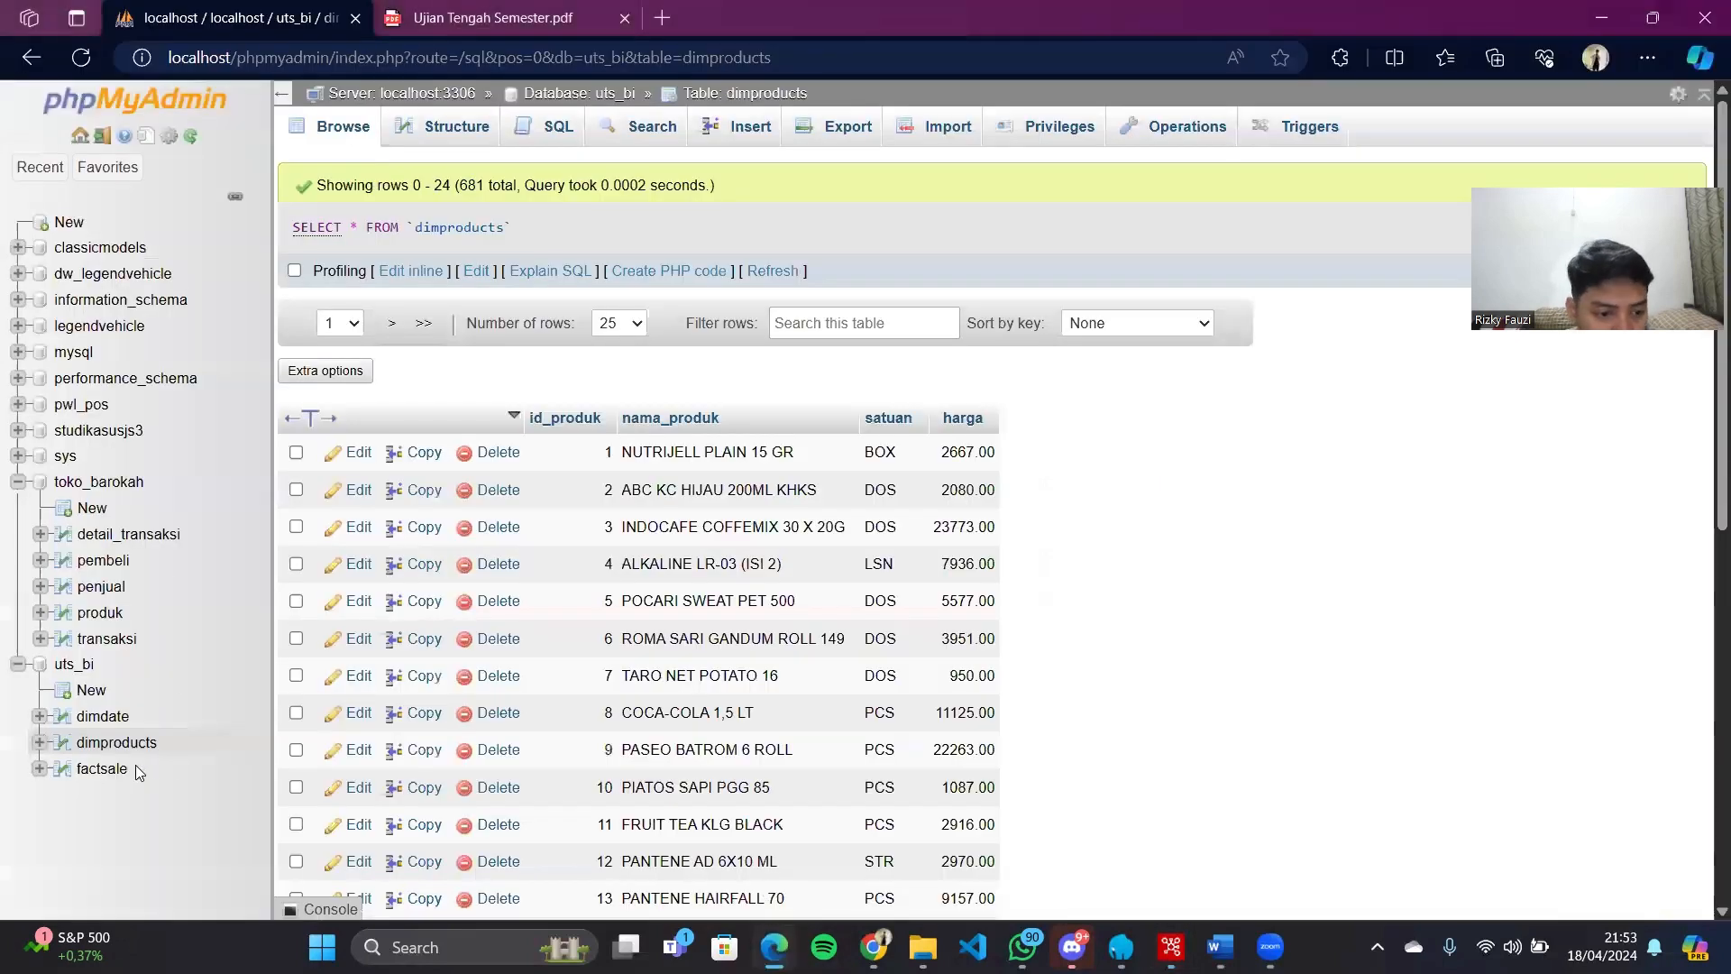
left_click(115, 775)
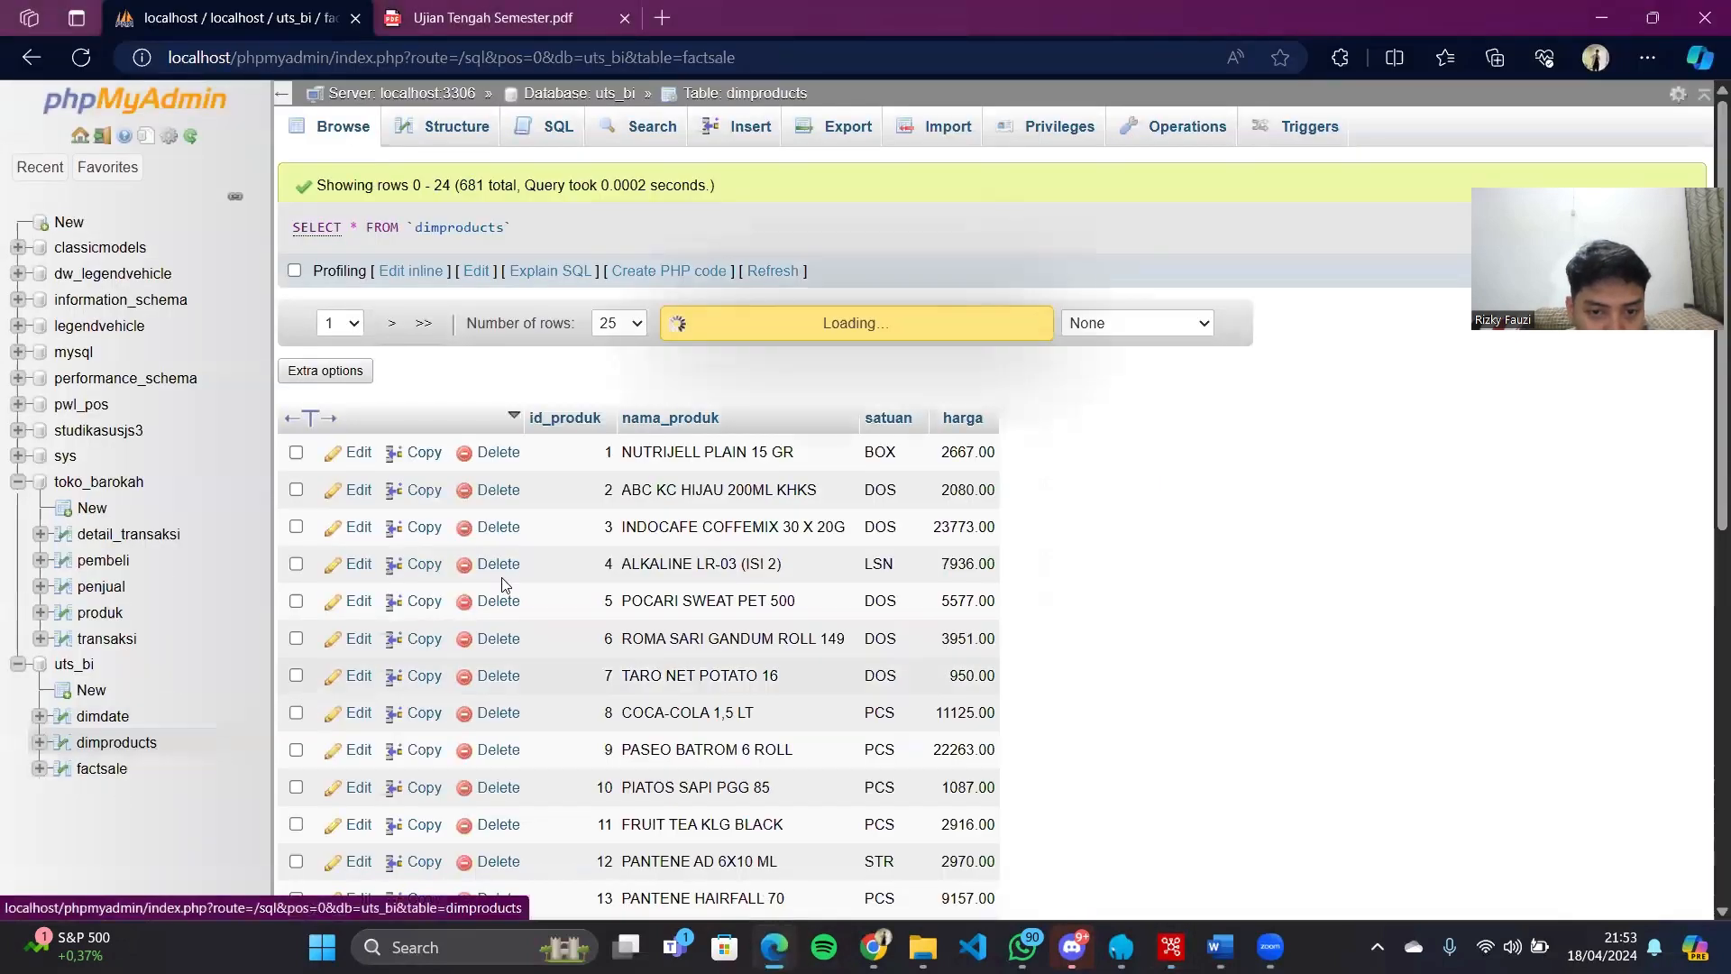
Examine the factsale table's rows, comparing the id_transaksi, id_produk, id_dimDate and amount columns
scroll(712, 457, "down", 2)
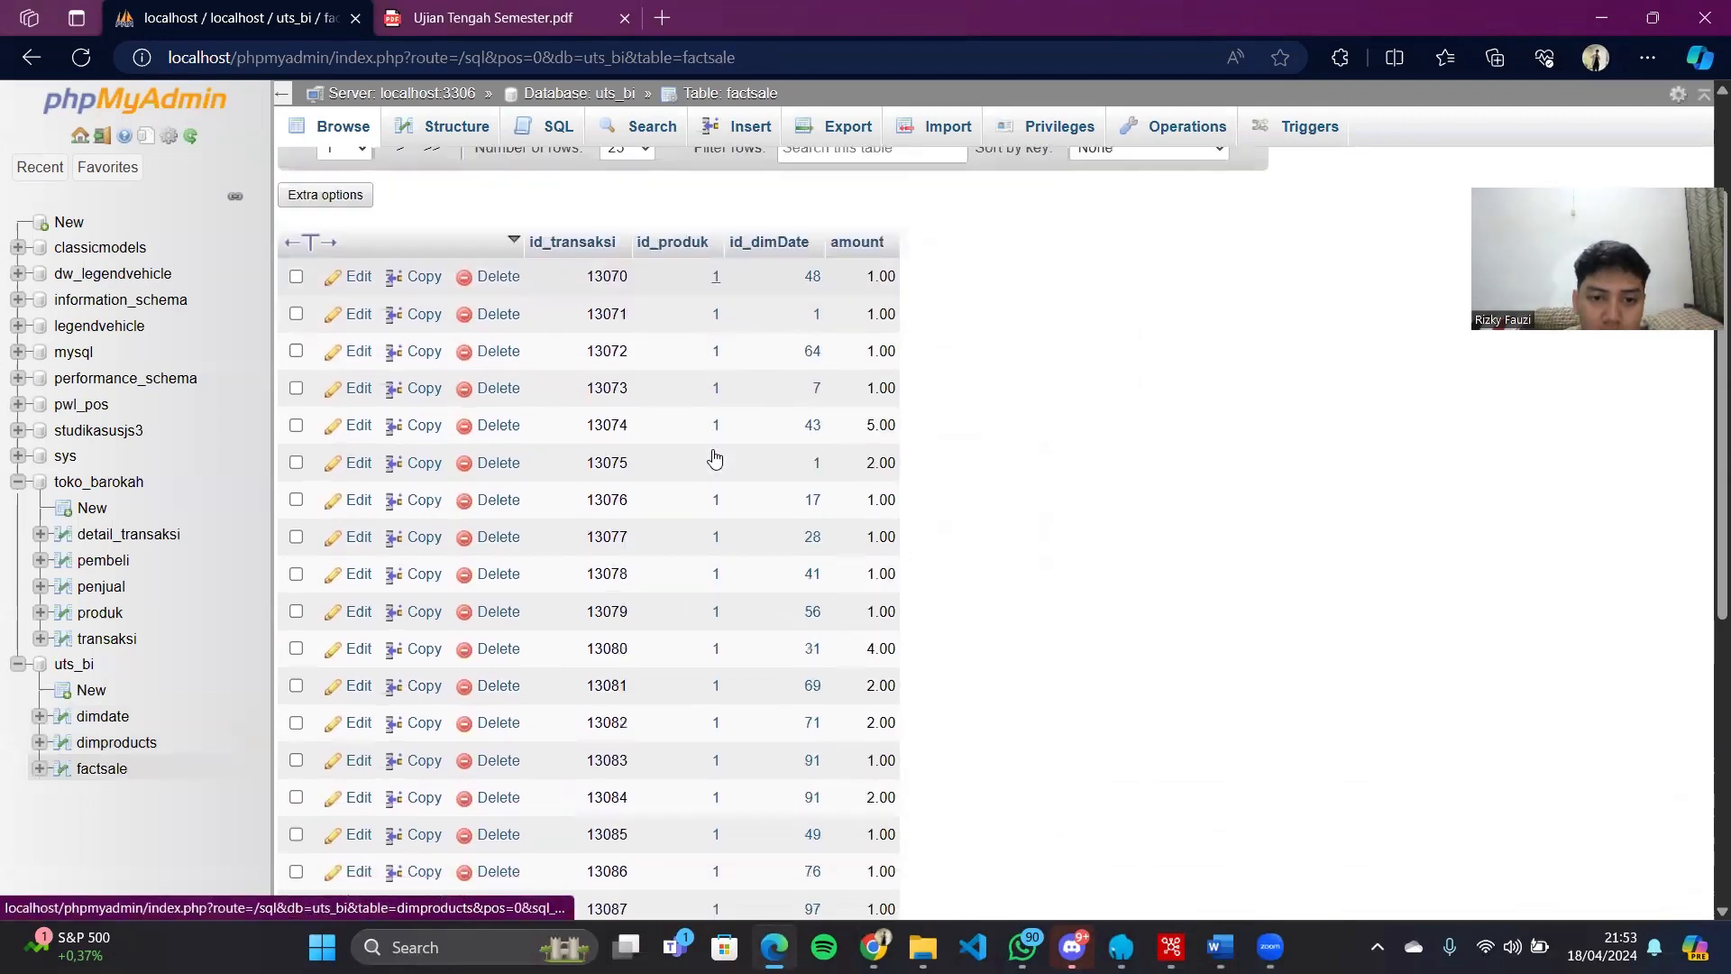
scroll(712, 457, "up", 2)
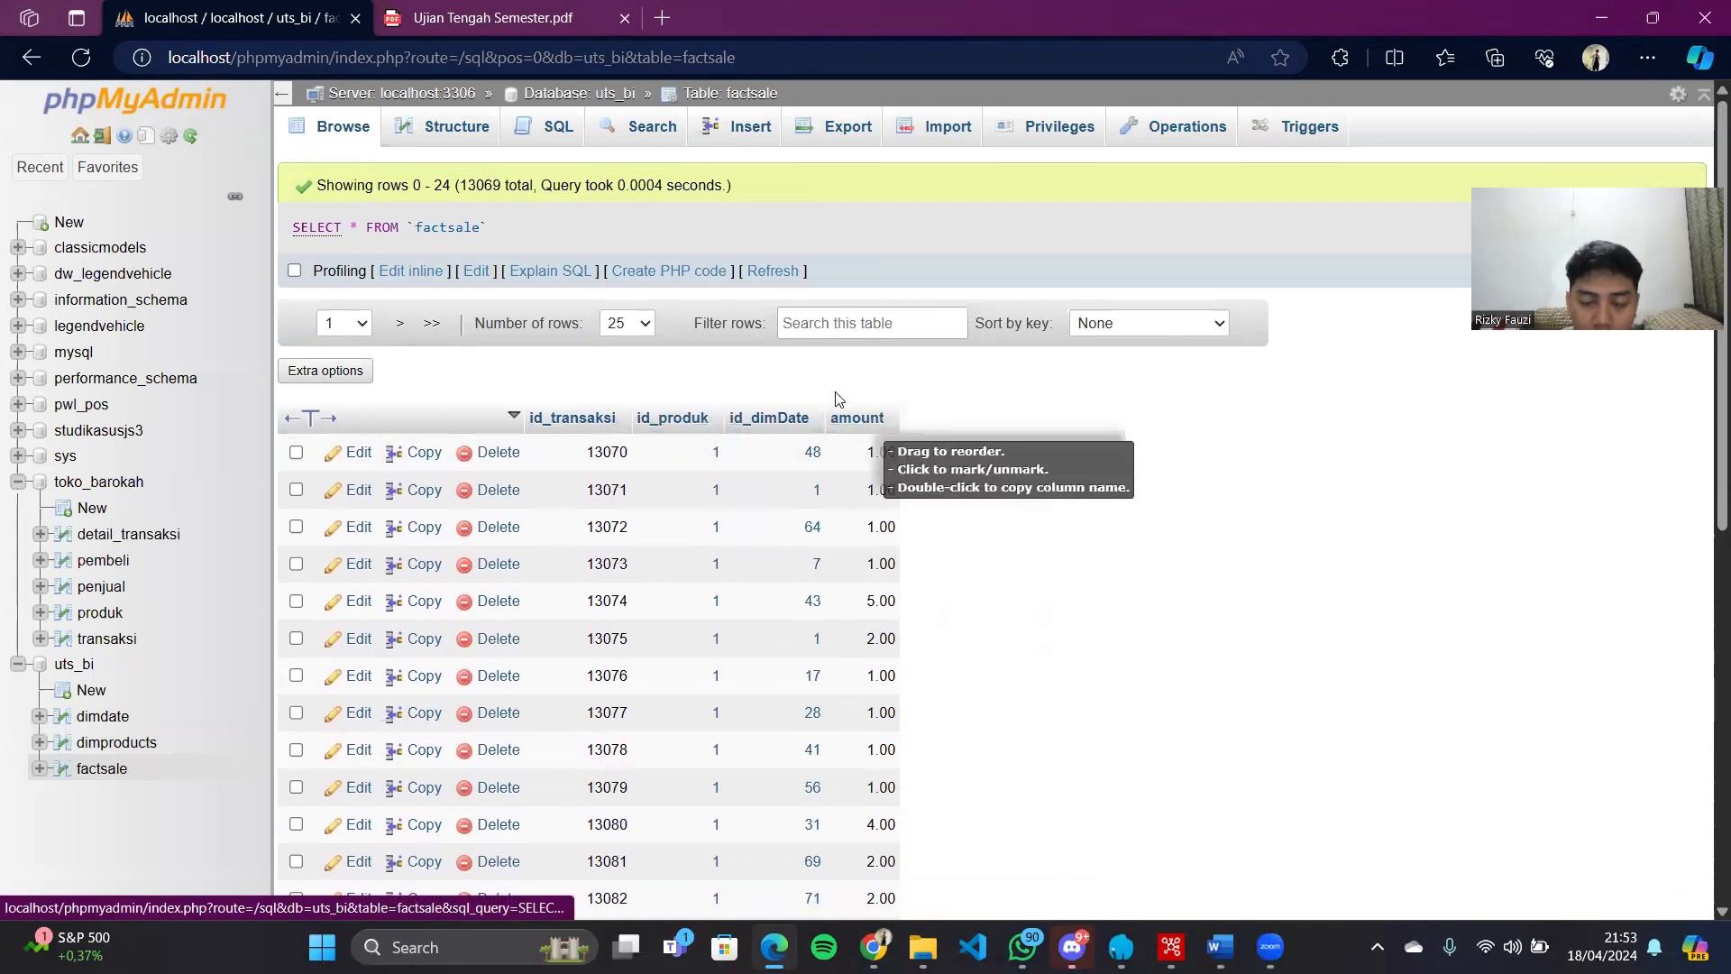
scroll(795, 507, "down", 1)
scroll(797, 505, "down", 1)
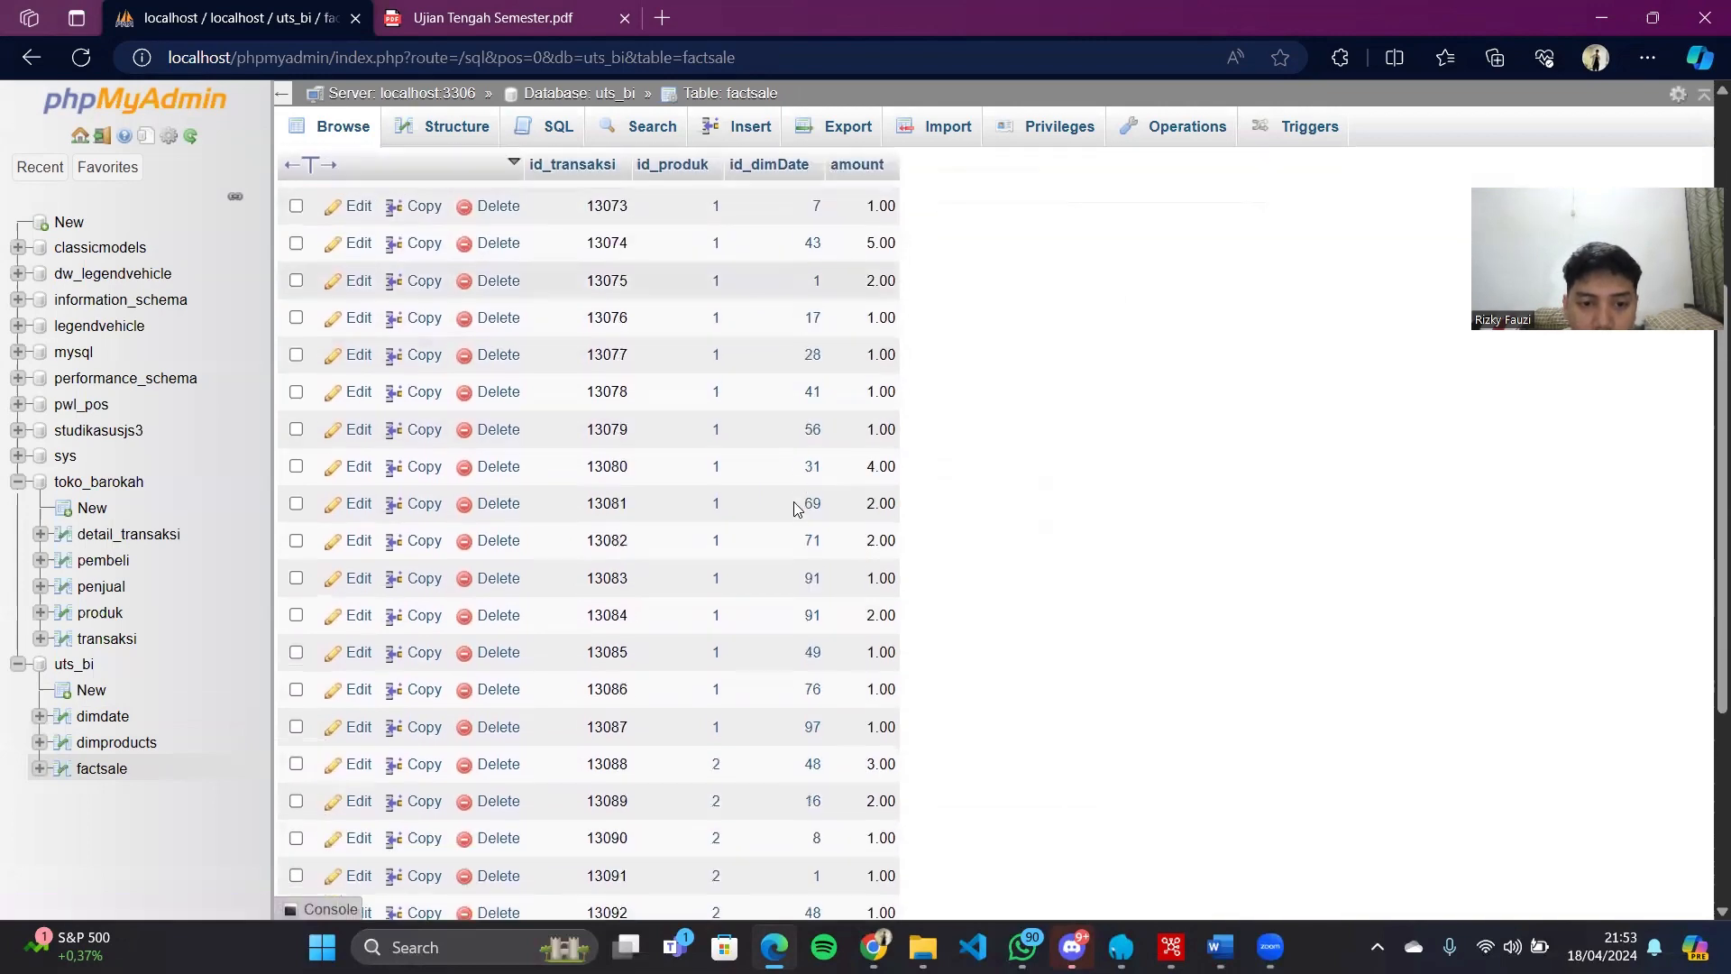
scroll(797, 505, "up", 3)
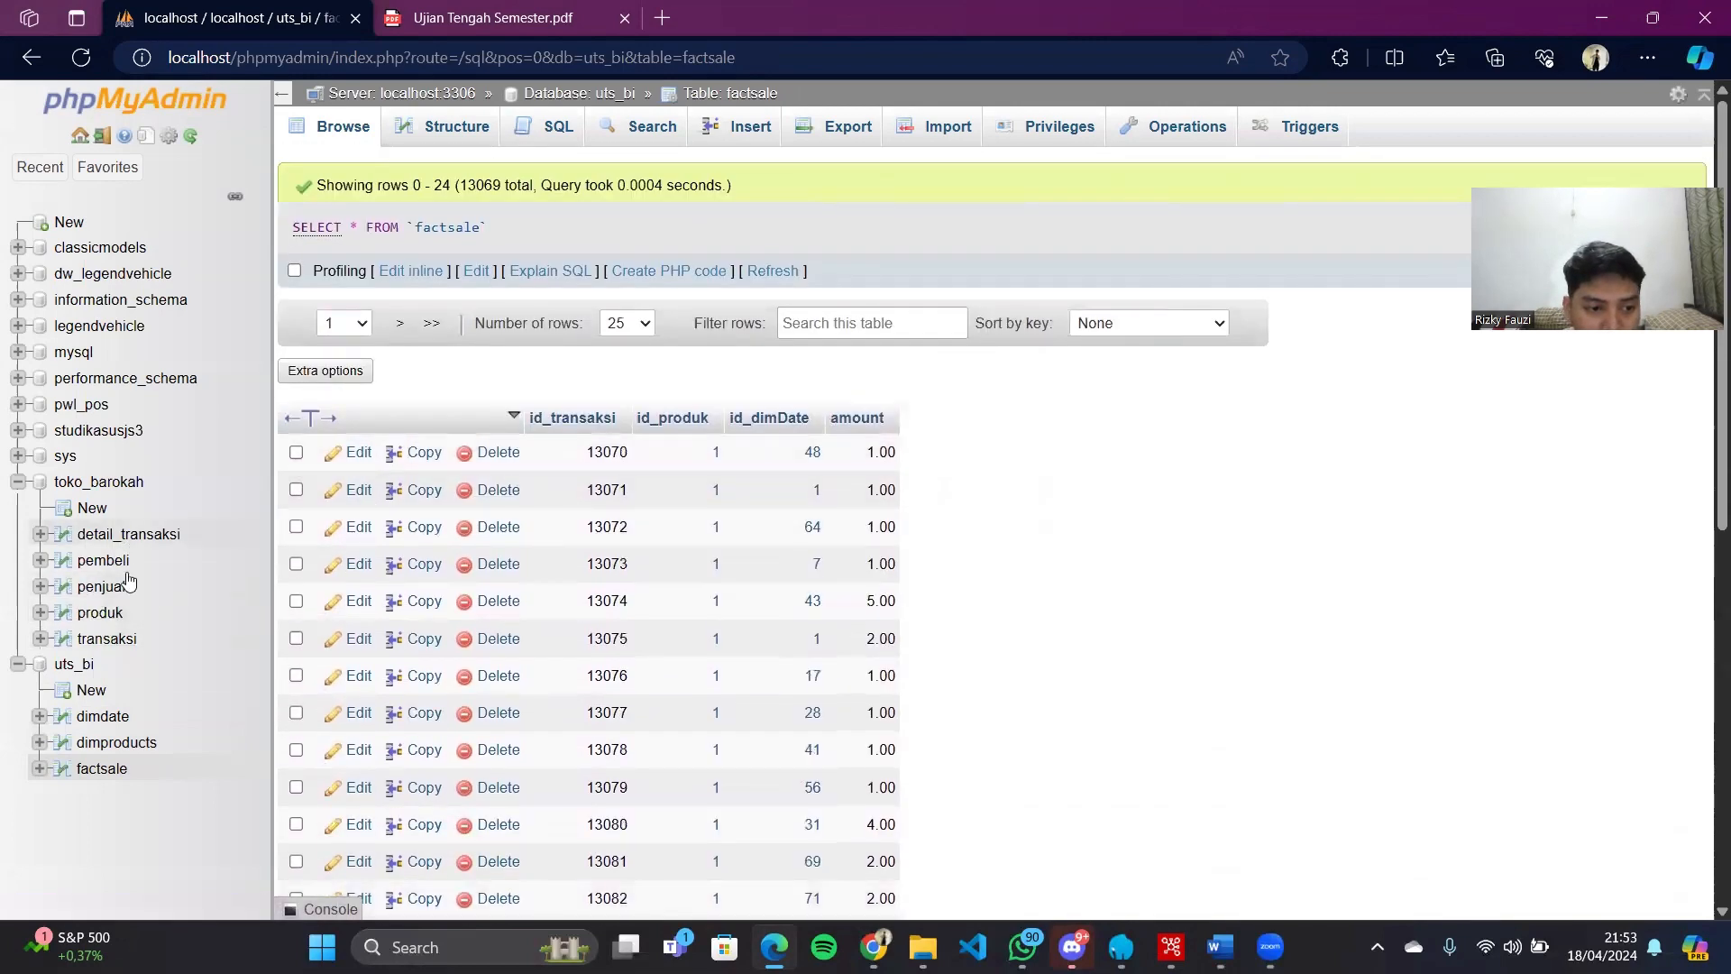
scroll(791, 595, "down", 1)
scroll(790, 595, "down", 1)
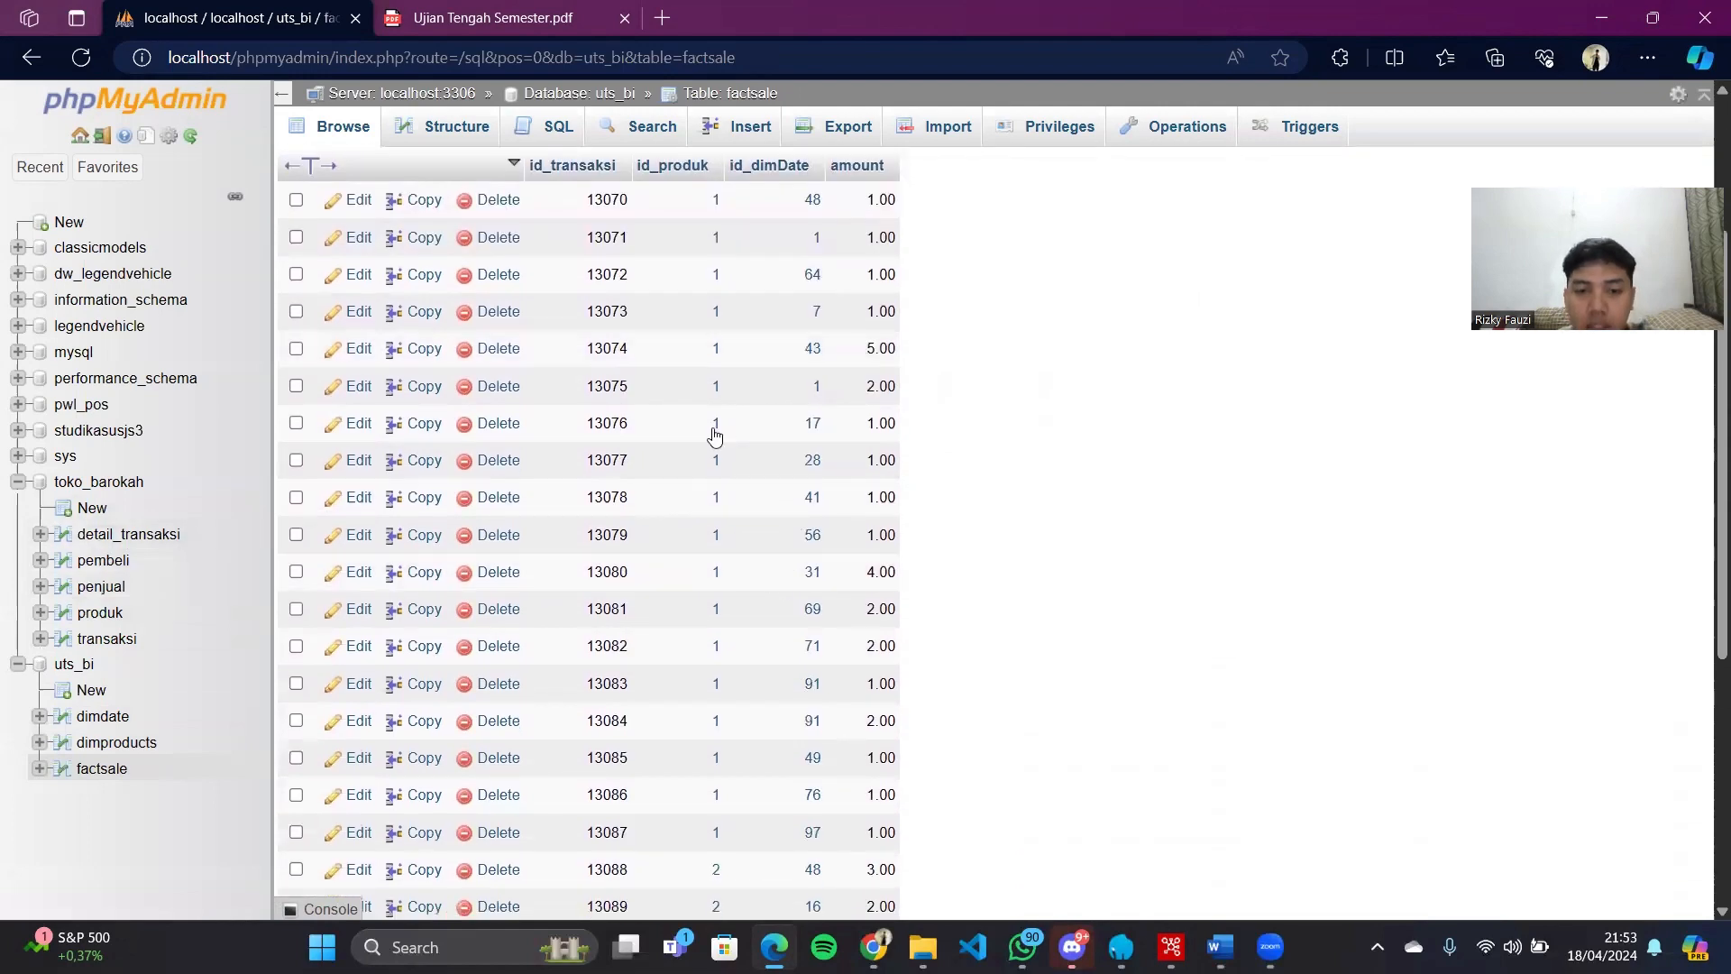
scroll(882, 388, "up", 1)
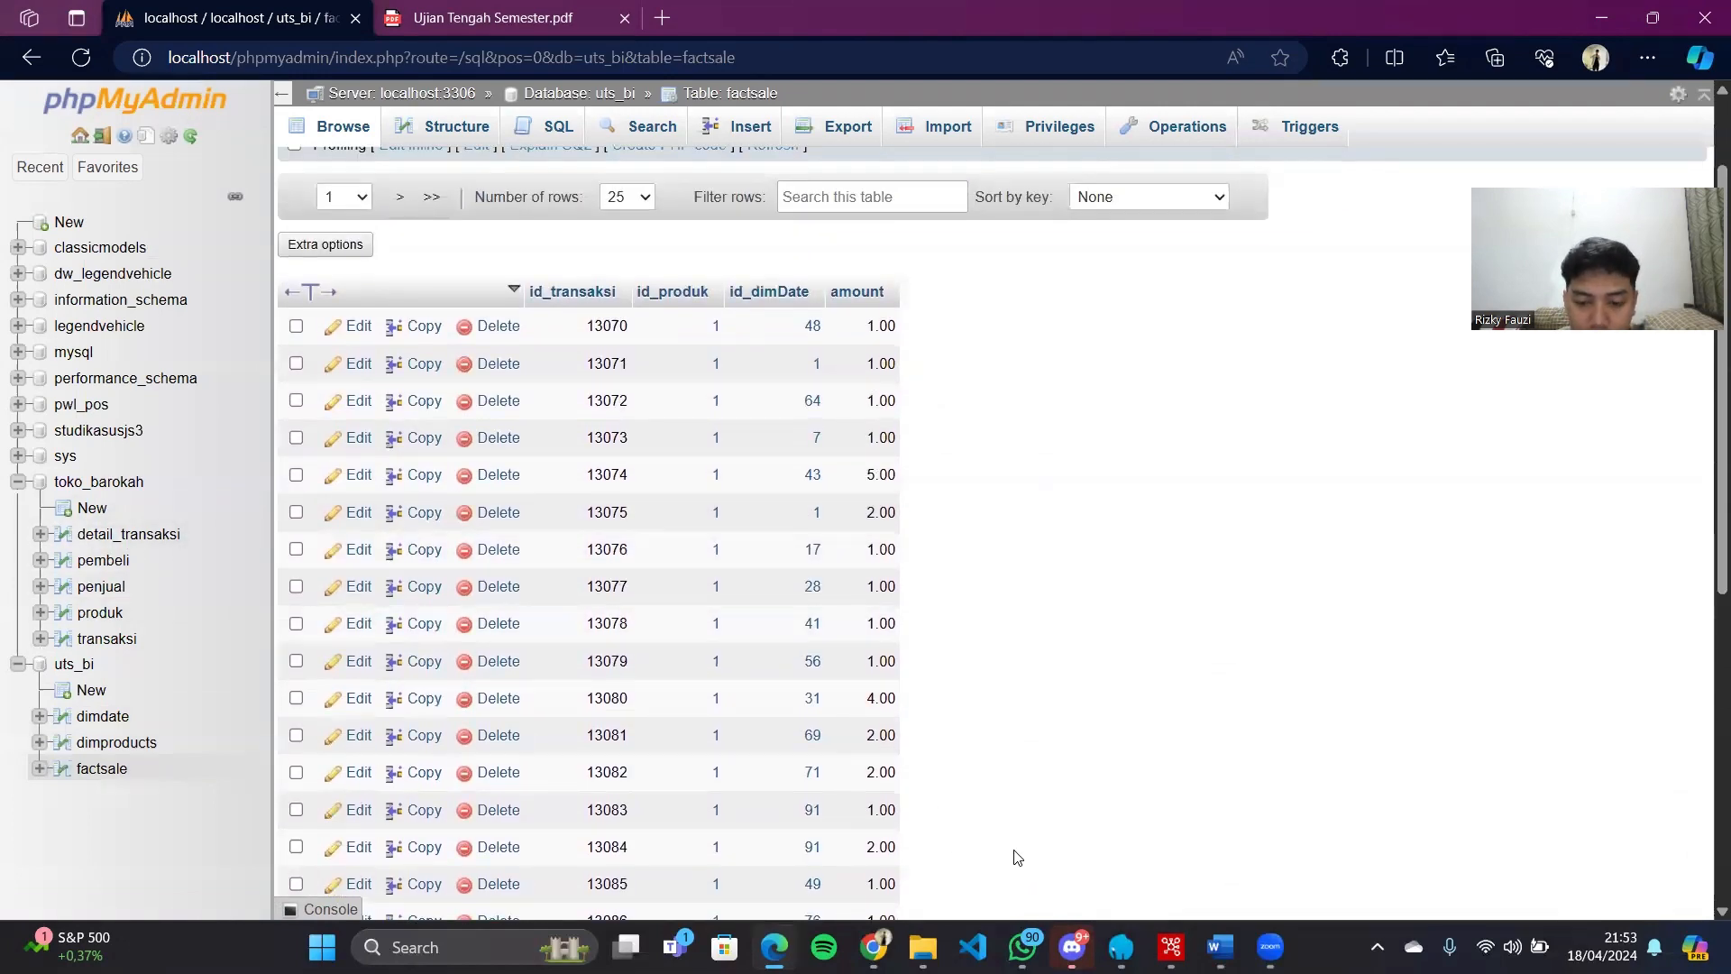
left_click(377, 25)
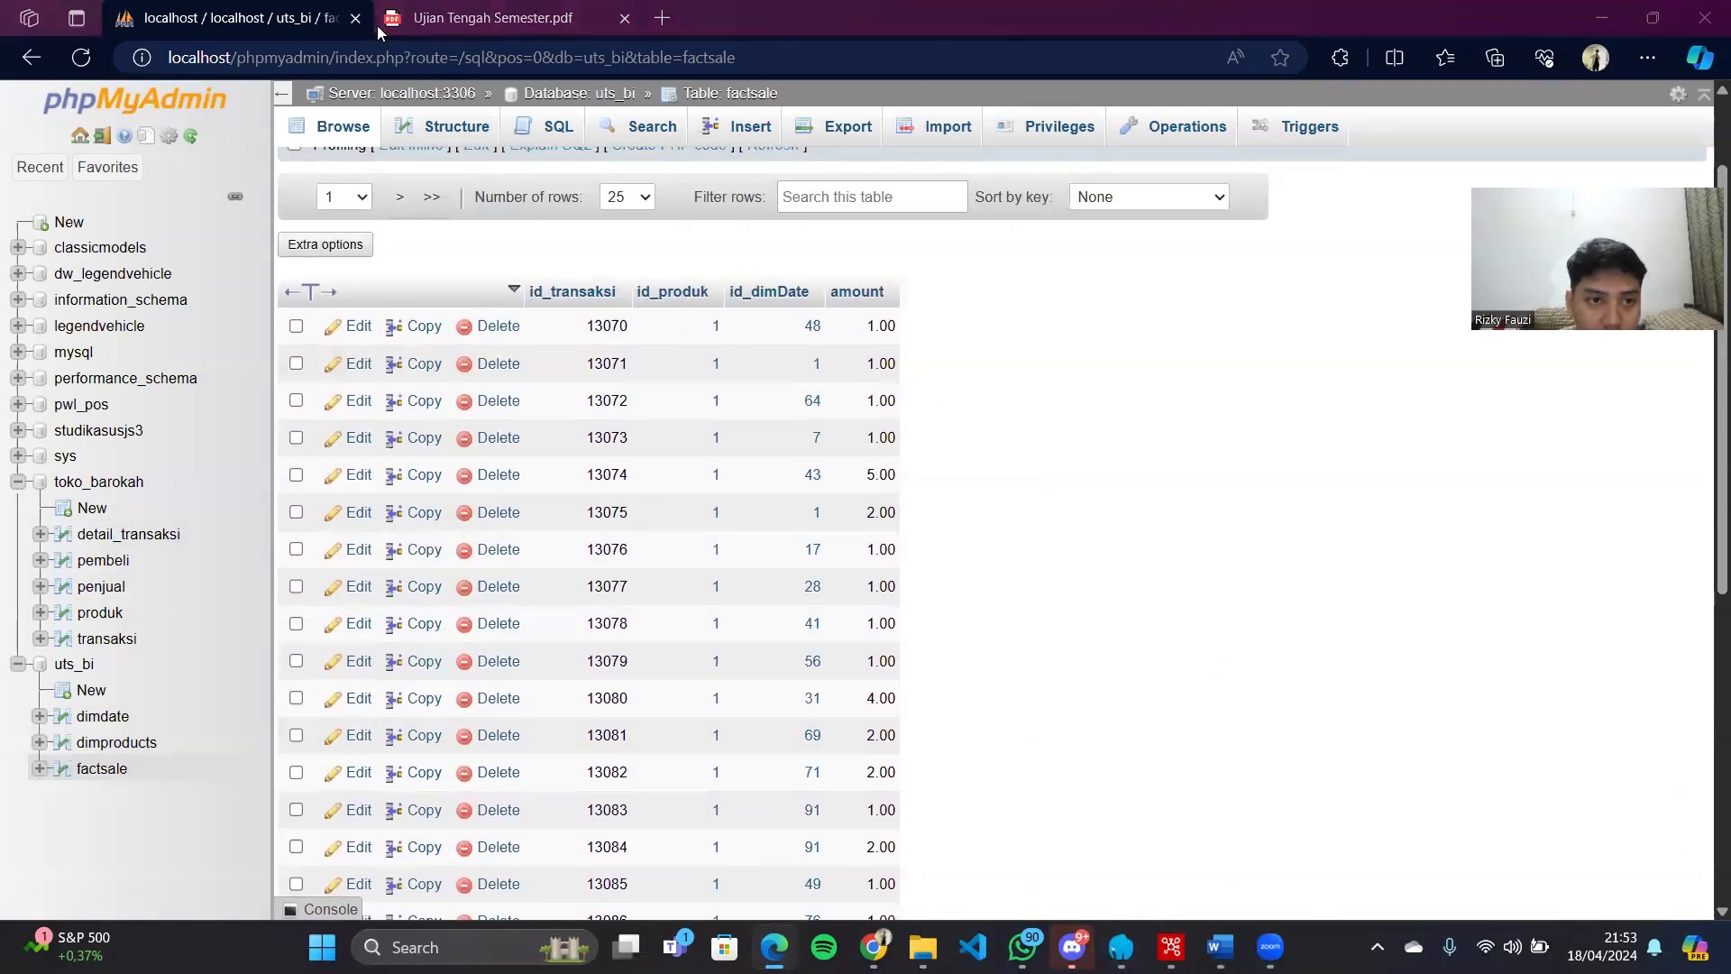